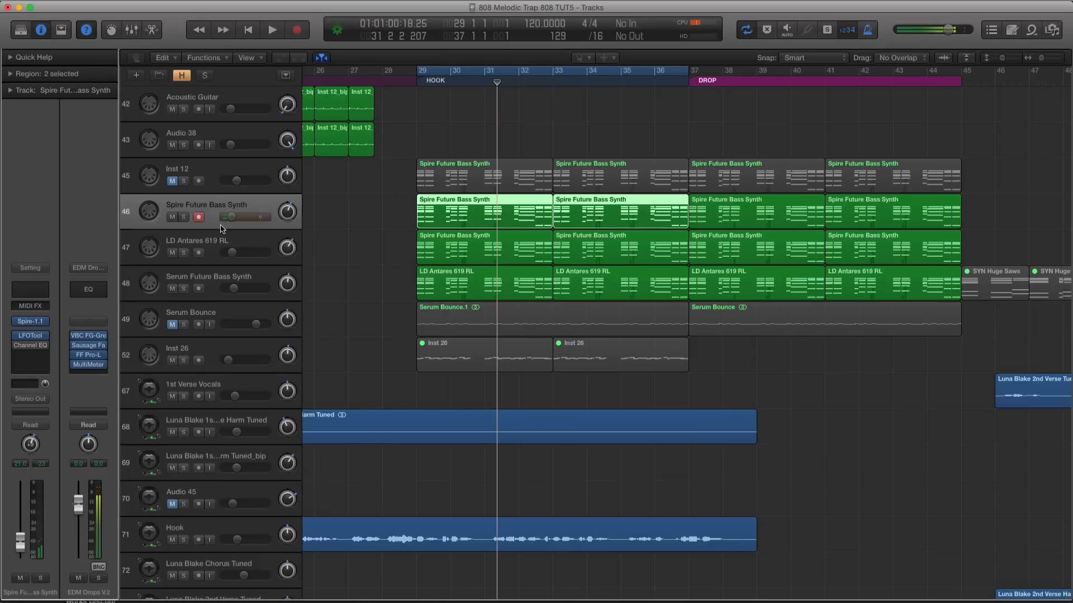
Review the LD Antares 619 RL and Serum Future Bass Synth tracks, examining the Serum patch on the latter
{"action": "left_click", "coordinate": [215, 255]}
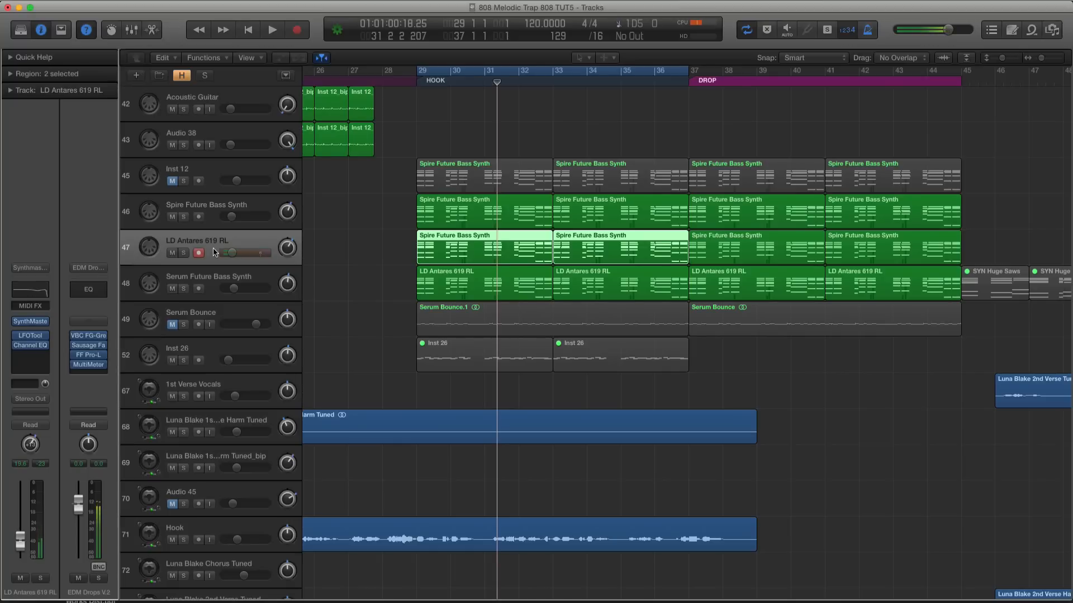
{"action": "left_click", "coordinate": [232, 279]}
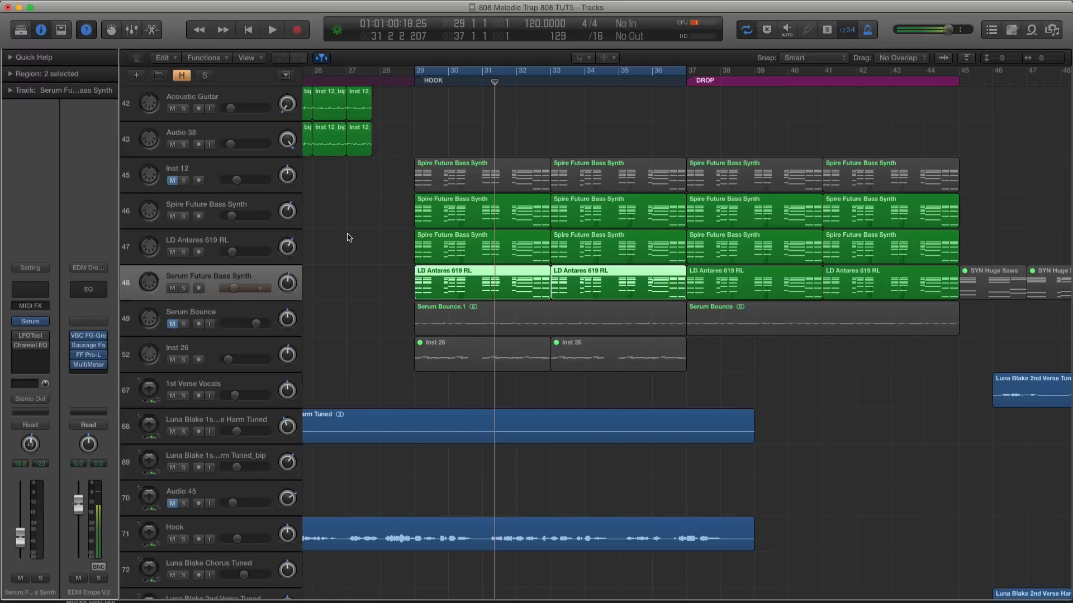
{"action": "left_click", "coordinate": [25, 325]}
{"action": "left_click_drag", "start_coordinate": [696, 36], "coordinate": [389, 90]}
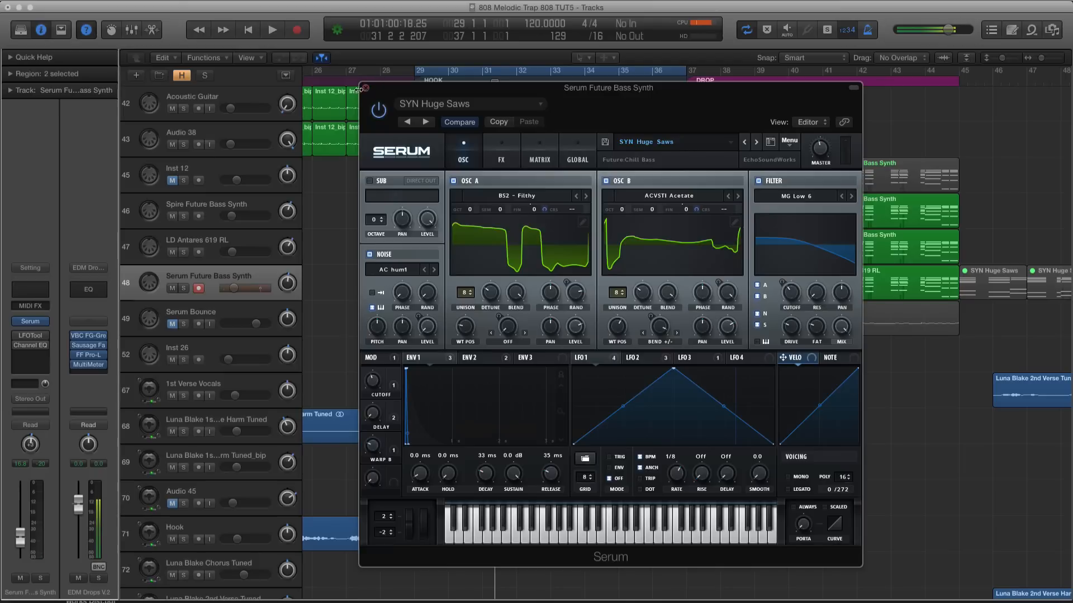
{"action": "left_click", "coordinate": [366, 88]}
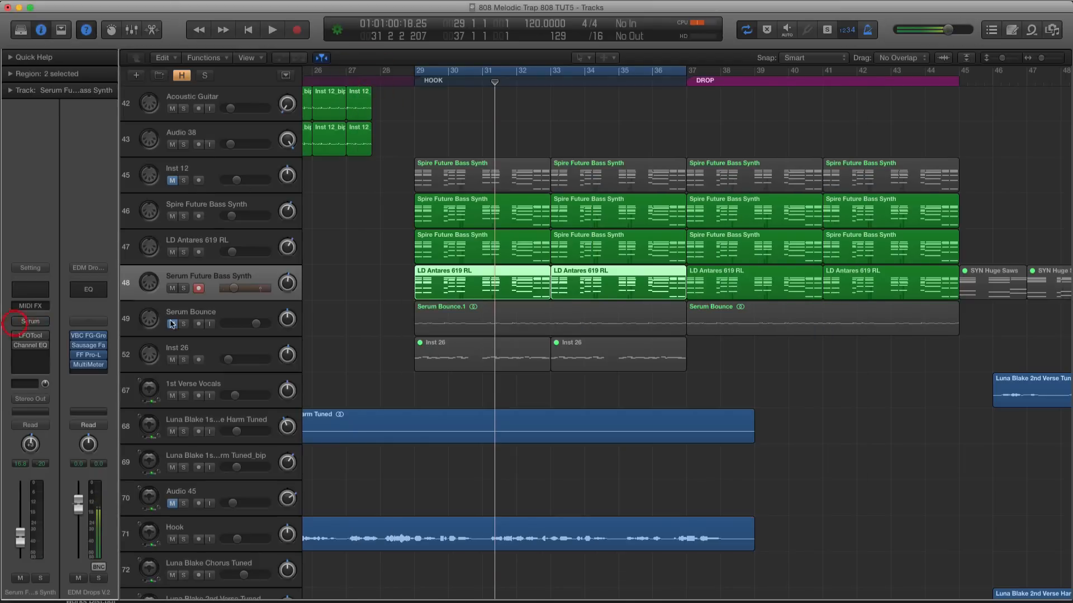
Unmute the Serum Bounce track and audition its HOOK region in solo
{"action": "left_click", "coordinate": [420, 312]}
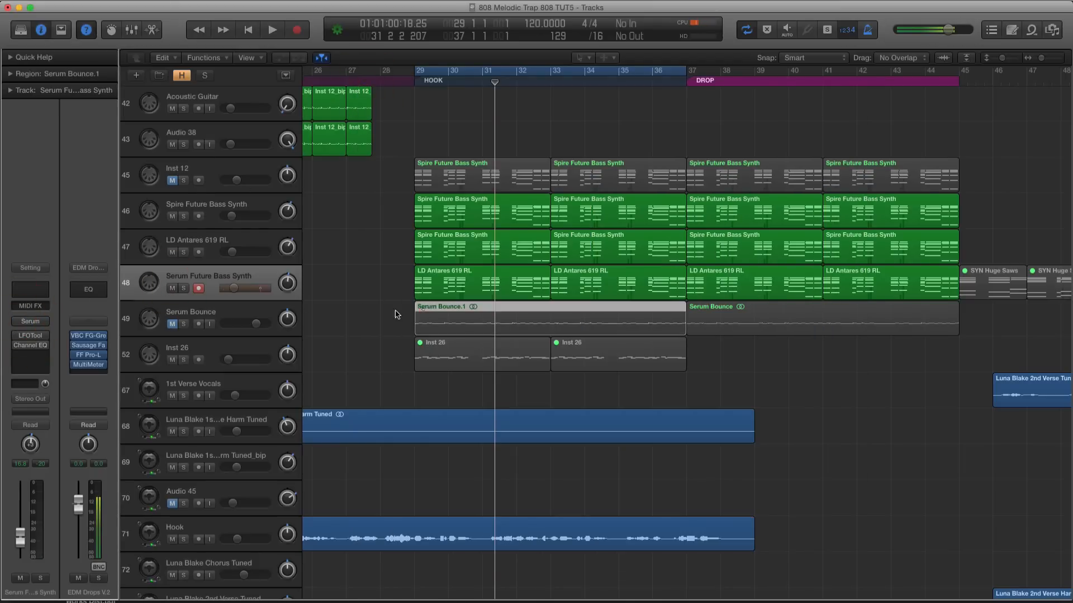
{"action": "left_click", "coordinate": [183, 324]}
{"action": "key", "text": "space"}
{"action": "key", "text": "space"}
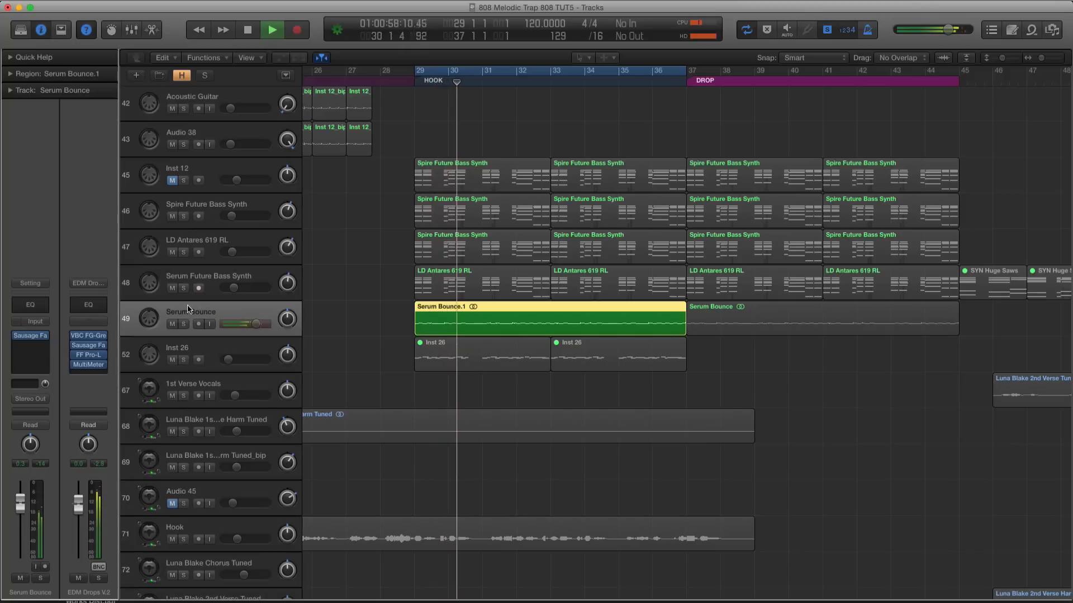
{"action": "key", "text": "space"}
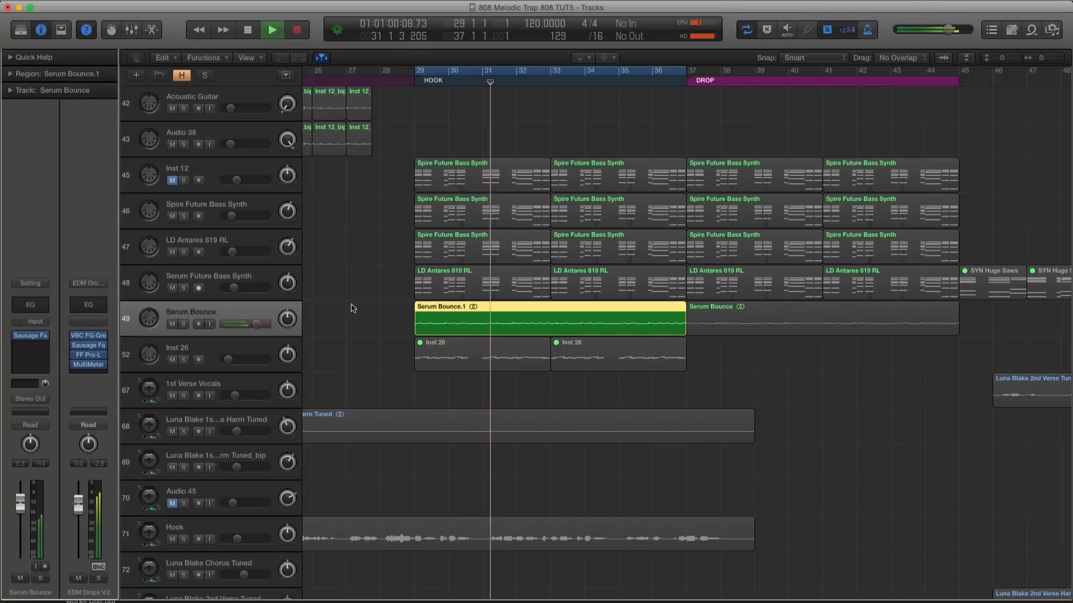
{"action": "key", "text": "s"}
{"action": "key", "text": "super+Down"}
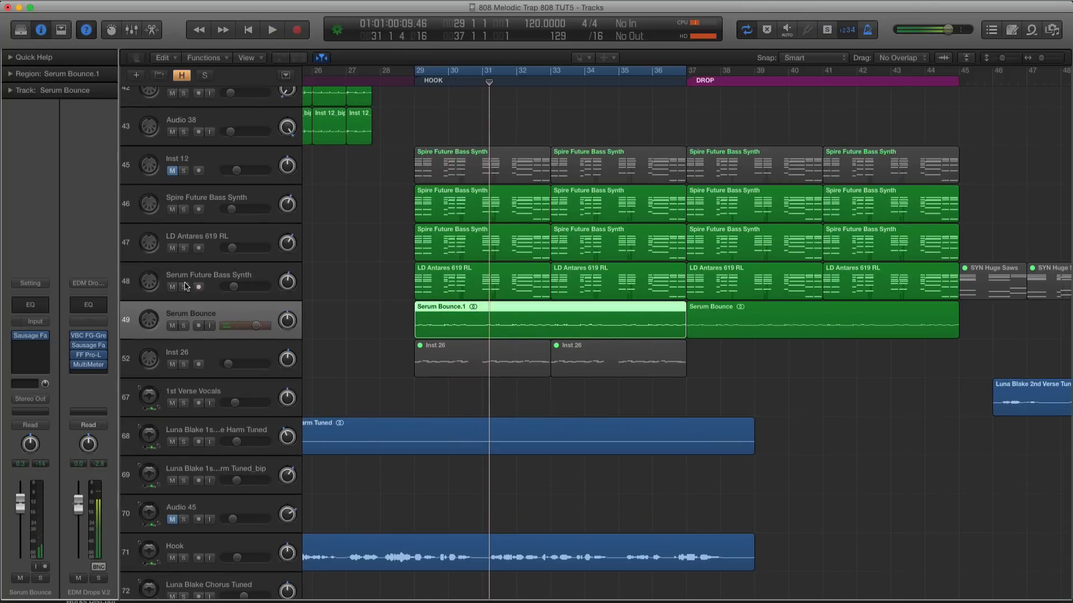
Mute the Serum Future Bass Synth track and audition the Spire, LD Antares and Serum Bounce regions together in solo
{"action": "left_click", "coordinate": [172, 287]}
{"action": "key", "text": "super+Down"}
{"action": "left_click_drag", "start_coordinate": [348, 173], "coordinate": [806, 316]}
{"action": "left_click_drag", "start_coordinate": [711, 304], "coordinate": [705, 301]}
{"action": "key", "text": "s"}
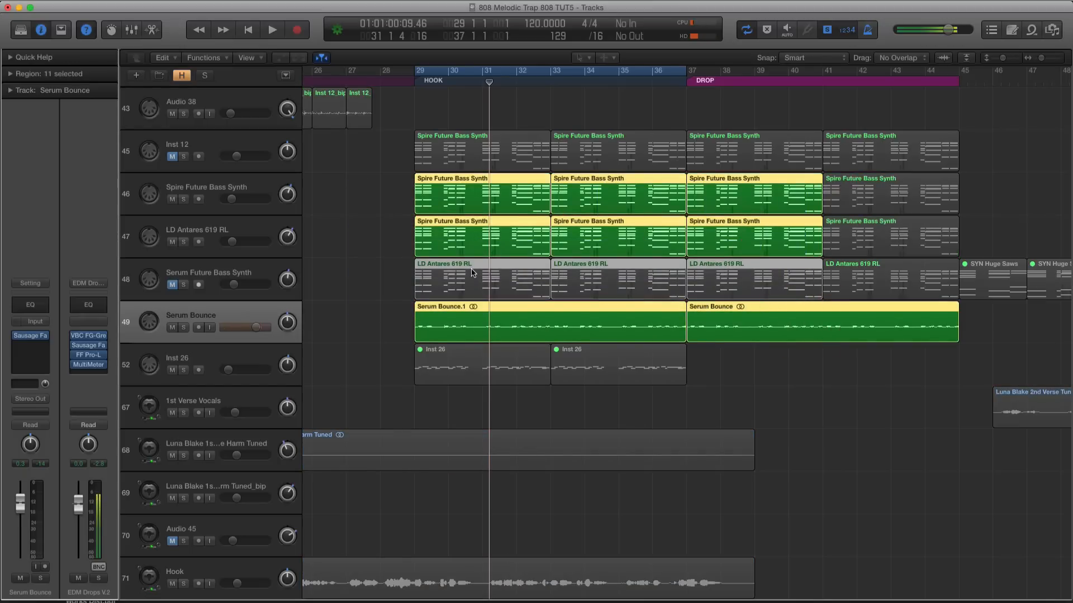
{"action": "key", "text": "space"}
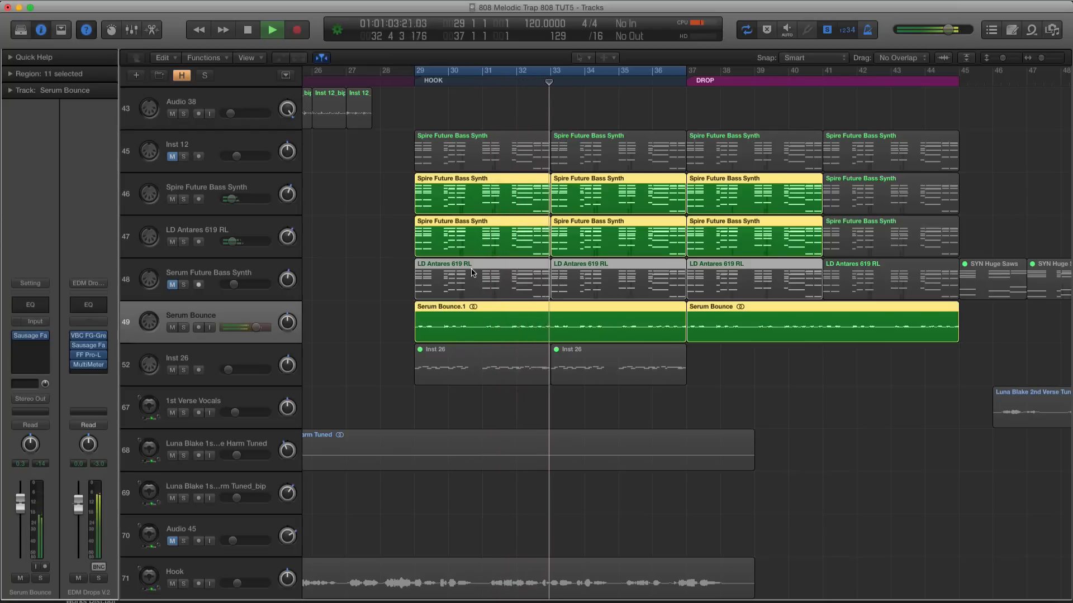
{"action": "key", "text": "space"}
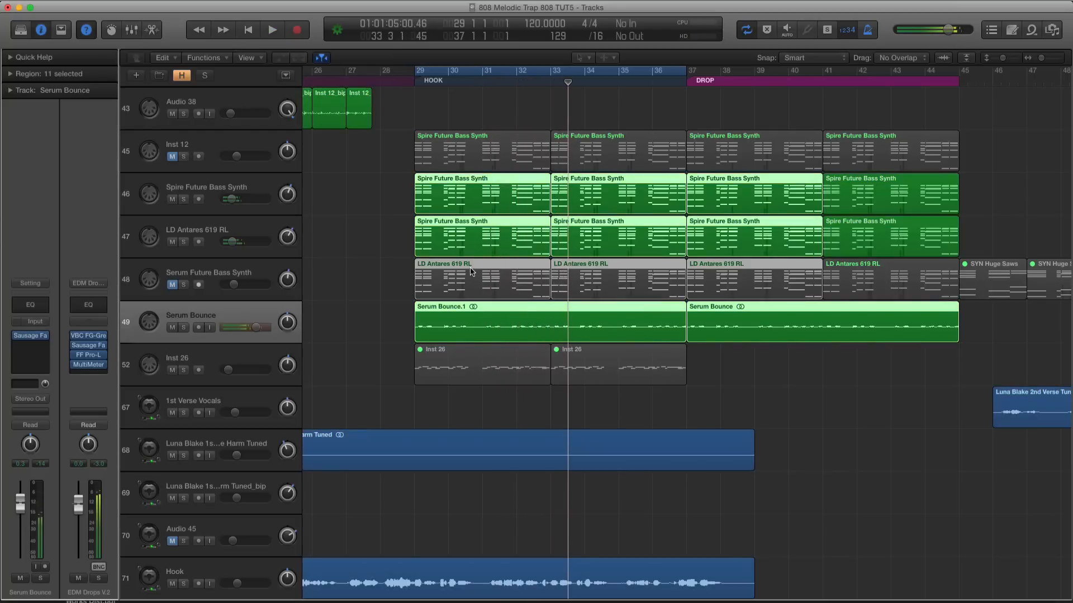
Move Channel EQ ahead of LFOTool on the Spire Future Bass Synth track and recall the EQ's default setting
{"action": "left_click", "coordinate": [219, 184]}
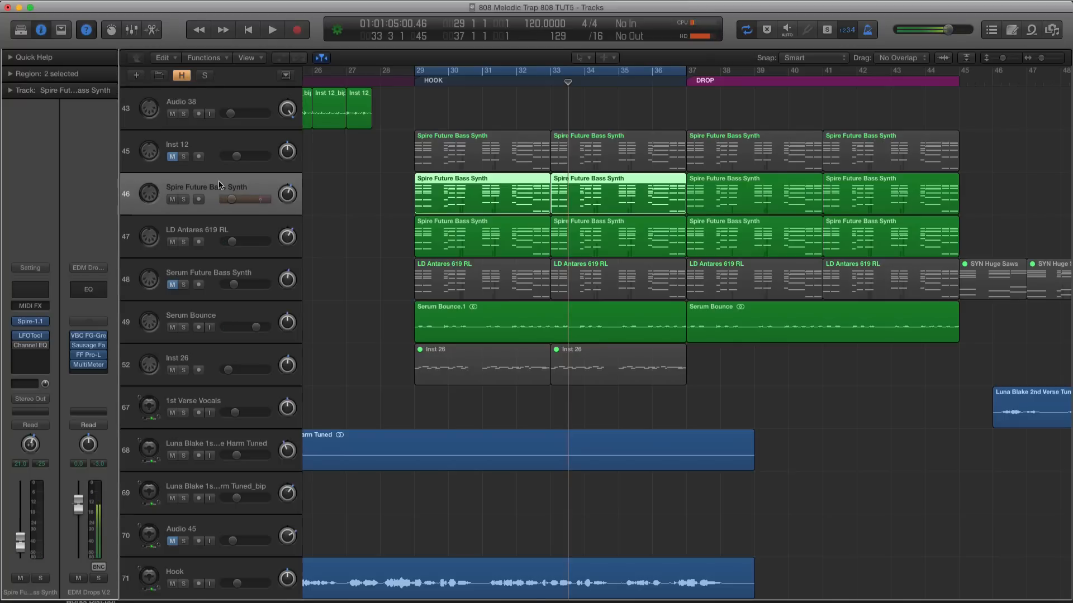
{"action": "scroll", "coordinate": [169, 246], "scroll_direction": "up", "scroll_amount": 1}
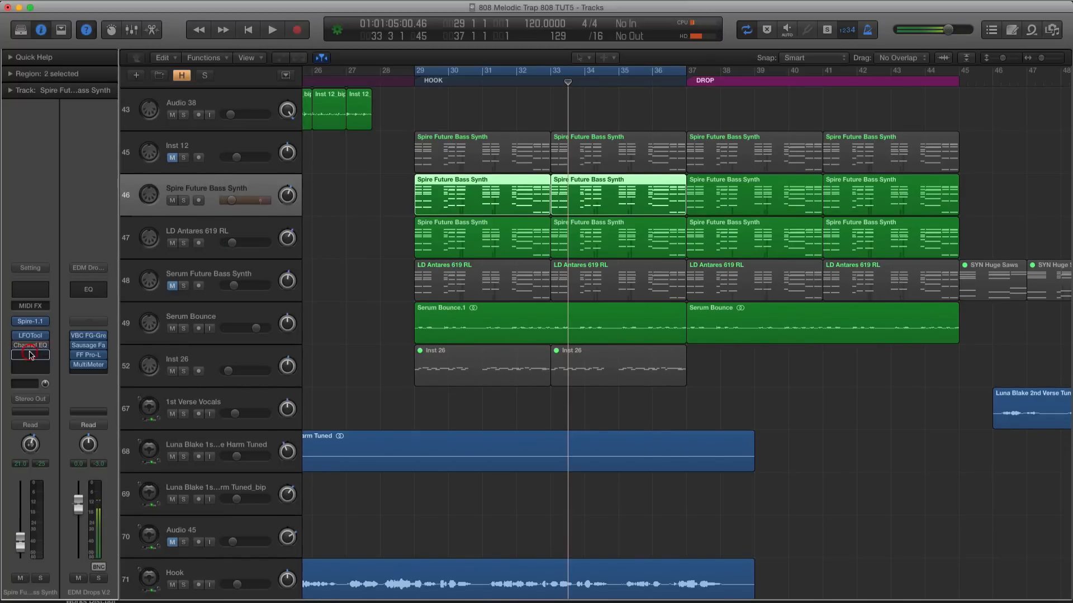
{"action": "left_click_drag", "start_coordinate": [31, 354], "coordinate": [19, 339]}
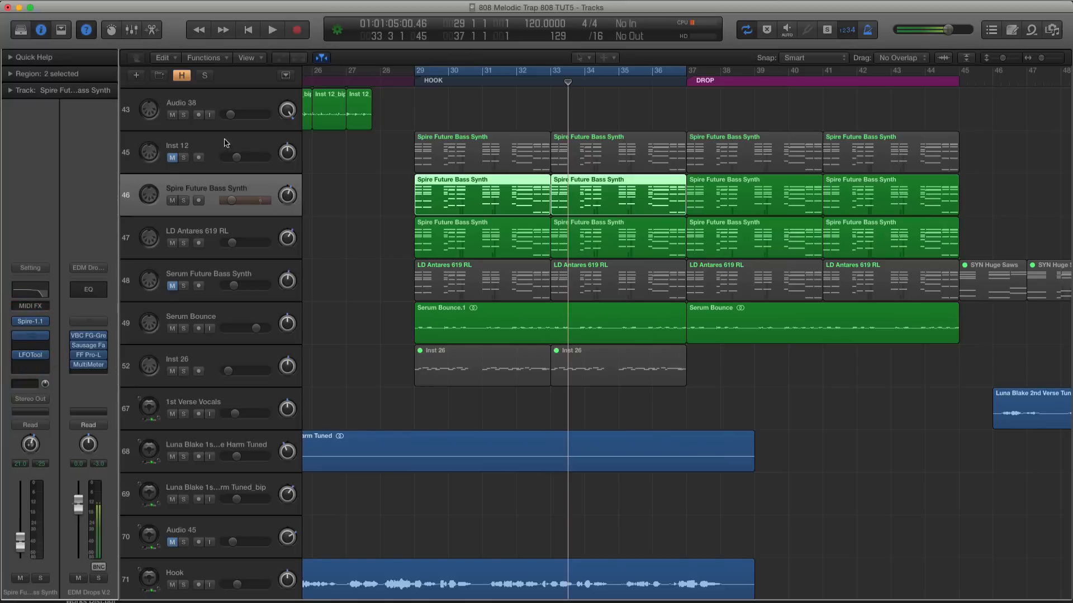
{"action": "left_click", "coordinate": [117, 52]}
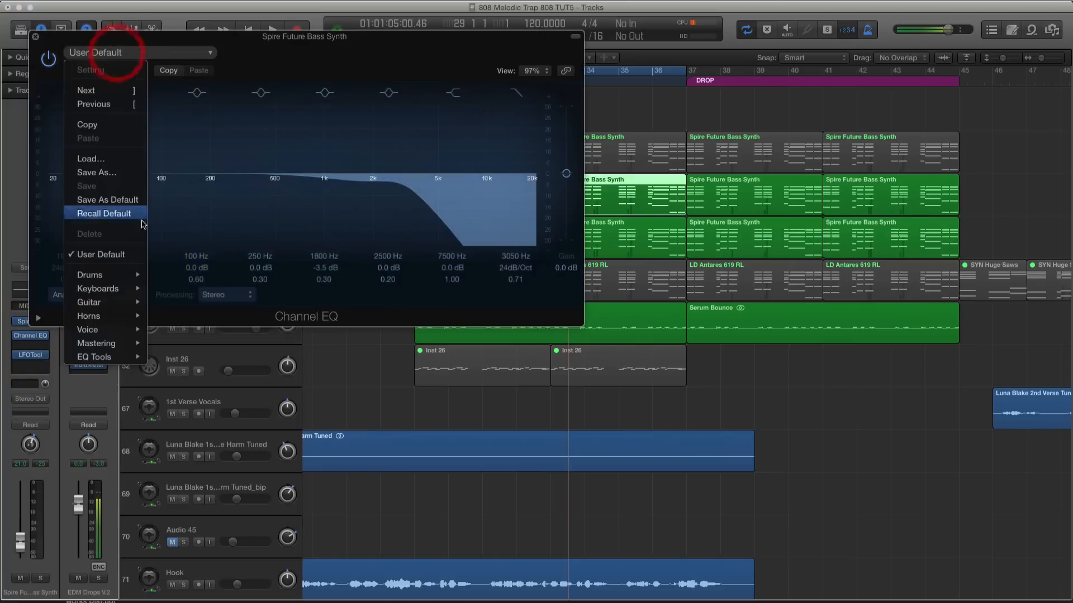
{"action": "left_click", "coordinate": [113, 214]}
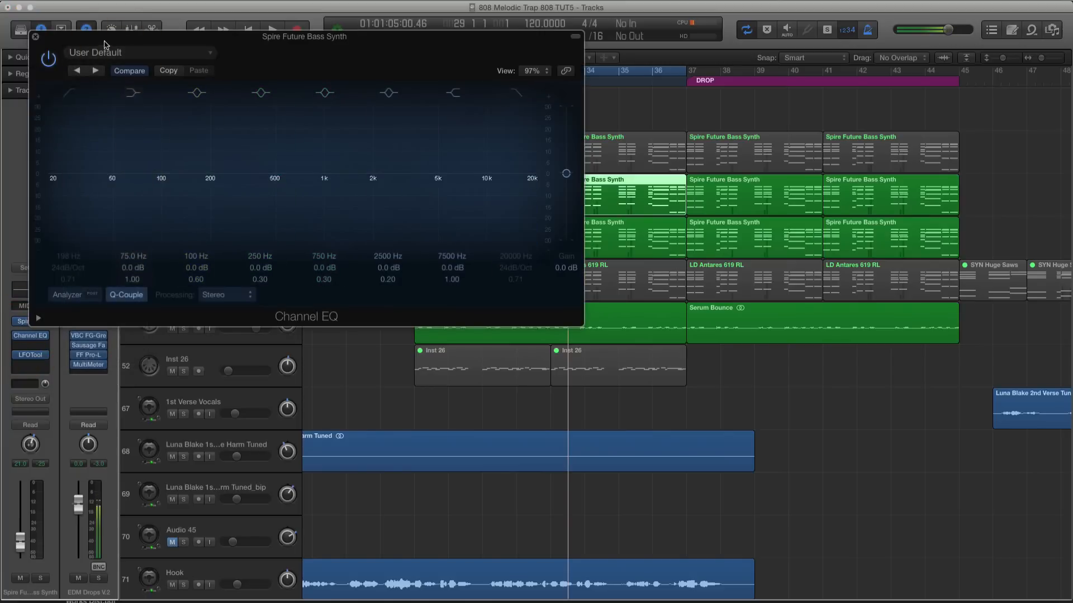
Enable the low cut in the Spire track's Channel EQ and set it to 144 Hz, 24 dB/Oct, Q 0.57 while listening
{"action": "left_click_drag", "start_coordinate": [104, 45], "coordinate": [672, 118]}
{"action": "left_click", "coordinate": [636, 173]}
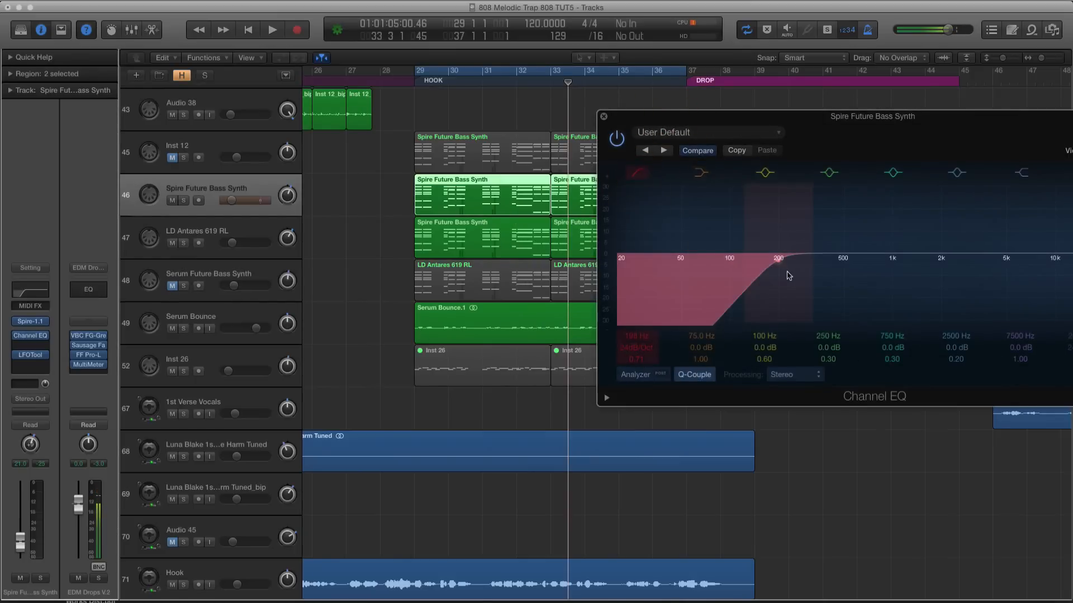
{"action": "key", "text": "a"}
{"action": "key", "text": "space"}
{"action": "left_click_drag", "start_coordinate": [773, 263], "coordinate": [752, 270]}
{"action": "key", "text": "space"}
{"action": "key", "text": "ctrl+s"}
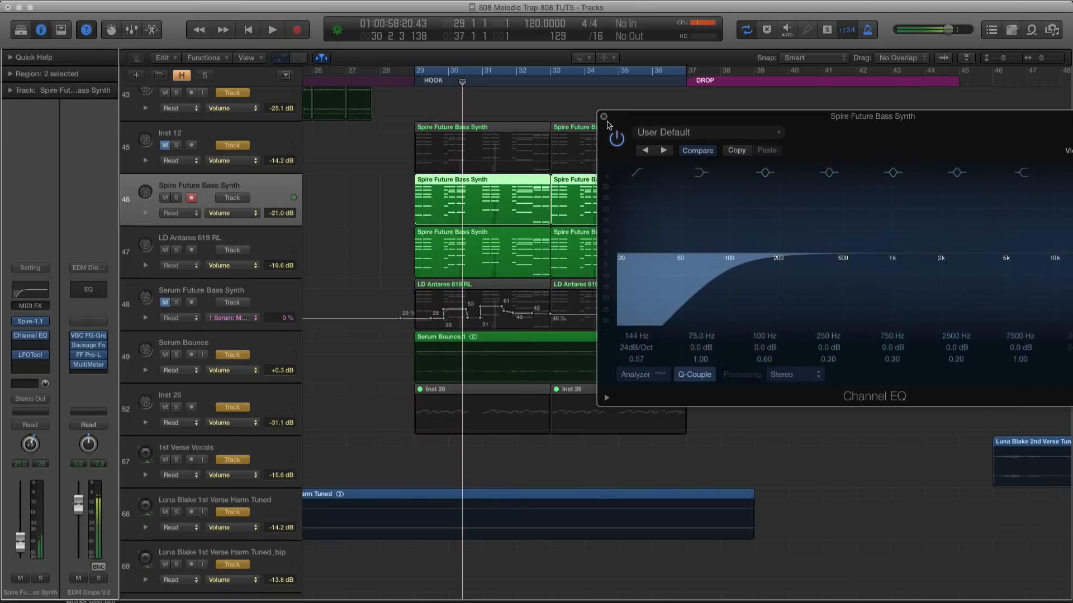
{"action": "left_click", "coordinate": [604, 117]}
{"action": "key", "text": "a"}
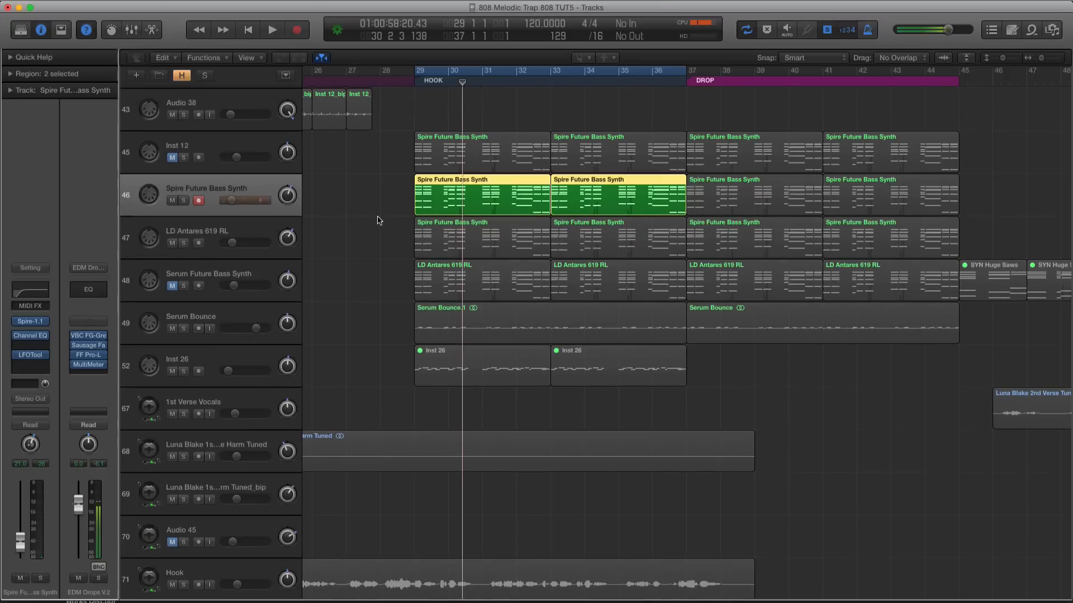
Pan the Spire Future Bass Synth track to about -2 during full-mix playback and briefly check it in solo
{"action": "key", "text": "space"}
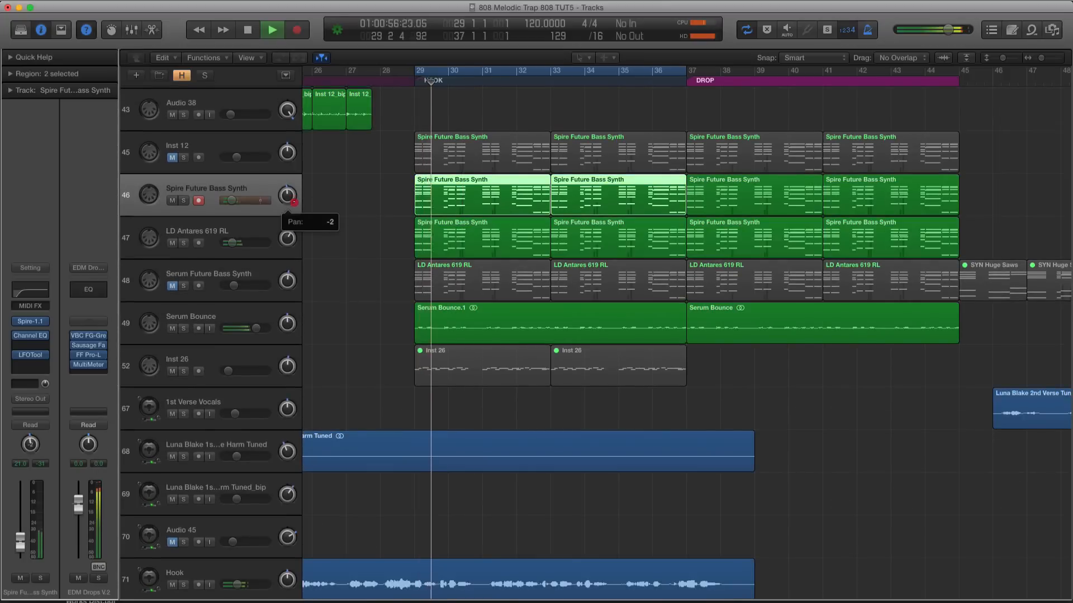
{"action": "left_click", "coordinate": [287, 195]}
{"action": "scroll", "coordinate": [307, 277], "scroll_direction": "down", "scroll_amount": 5}
{"action": "scroll", "coordinate": [306, 278], "scroll_direction": "up", "scroll_amount": 5}
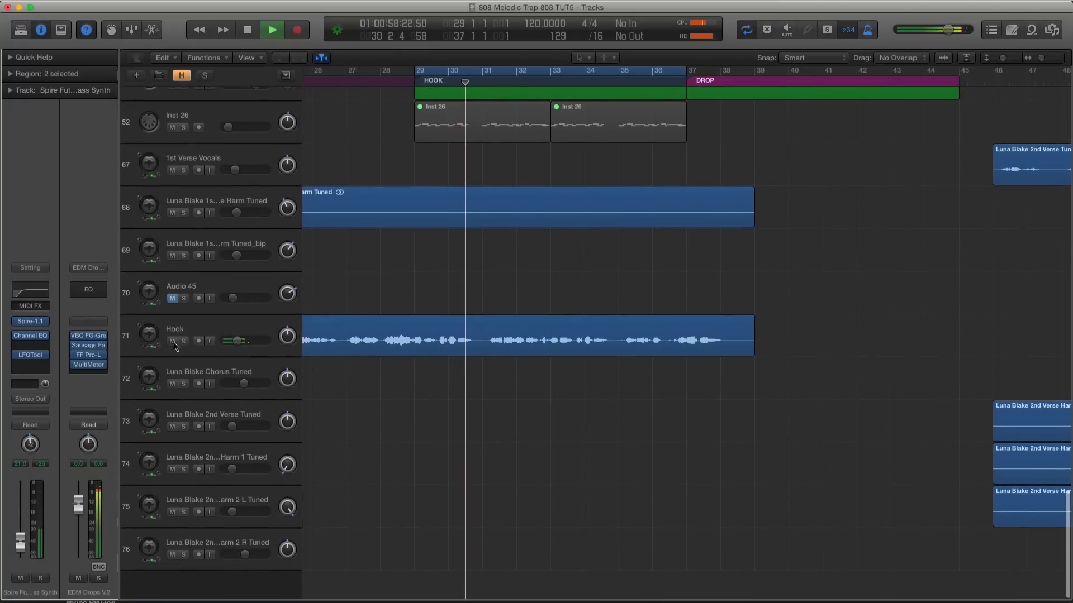
{"action": "scroll", "coordinate": [204, 339], "scroll_direction": "down", "scroll_amount": 2}
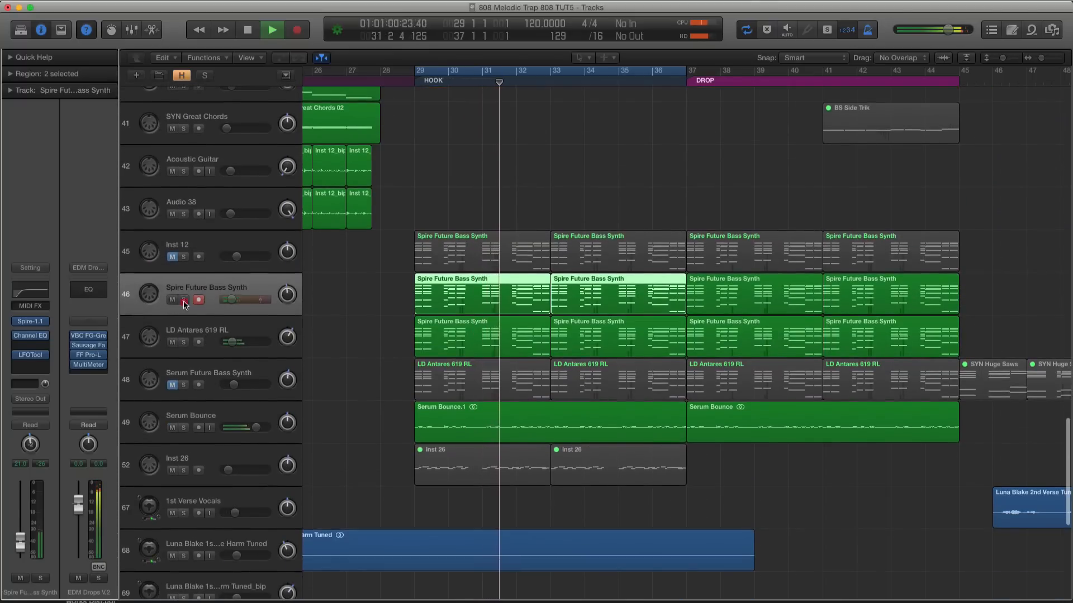
{"action": "left_click", "coordinate": [184, 301]}
{"action": "left_click", "coordinate": [184, 302]}
Enable a low cut at about 72 Hz in the Channel EQ of the LD Antares 619 RL track during solo playback
{"action": "left_click", "coordinate": [192, 320]}
{"action": "scroll", "coordinate": [193, 320], "scroll_direction": "down", "scroll_amount": 1}
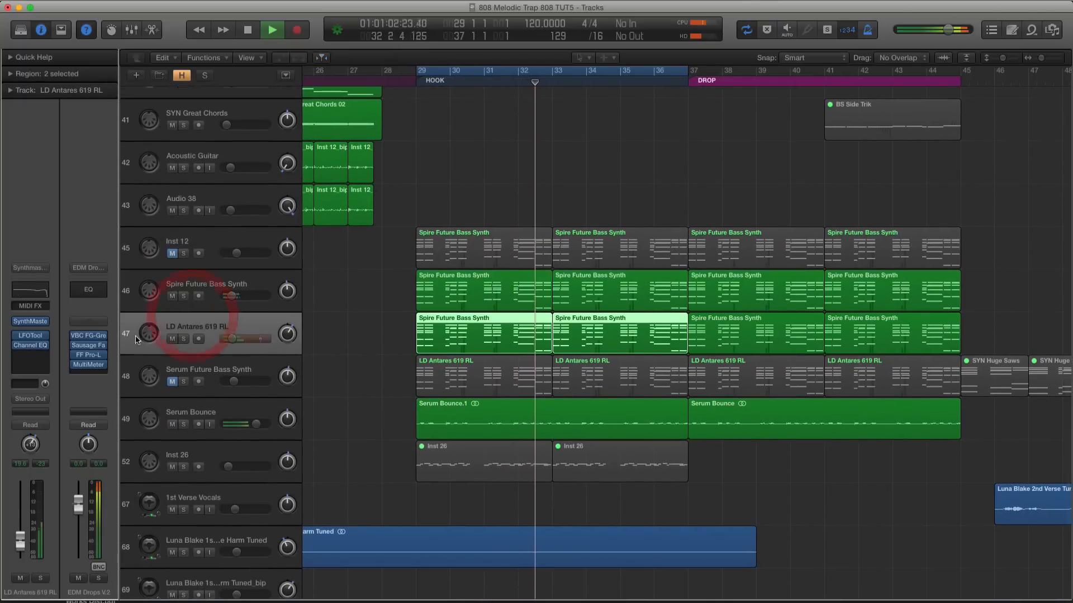
{"action": "key", "text": "space"}
{"action": "left_click", "coordinate": [29, 346]}
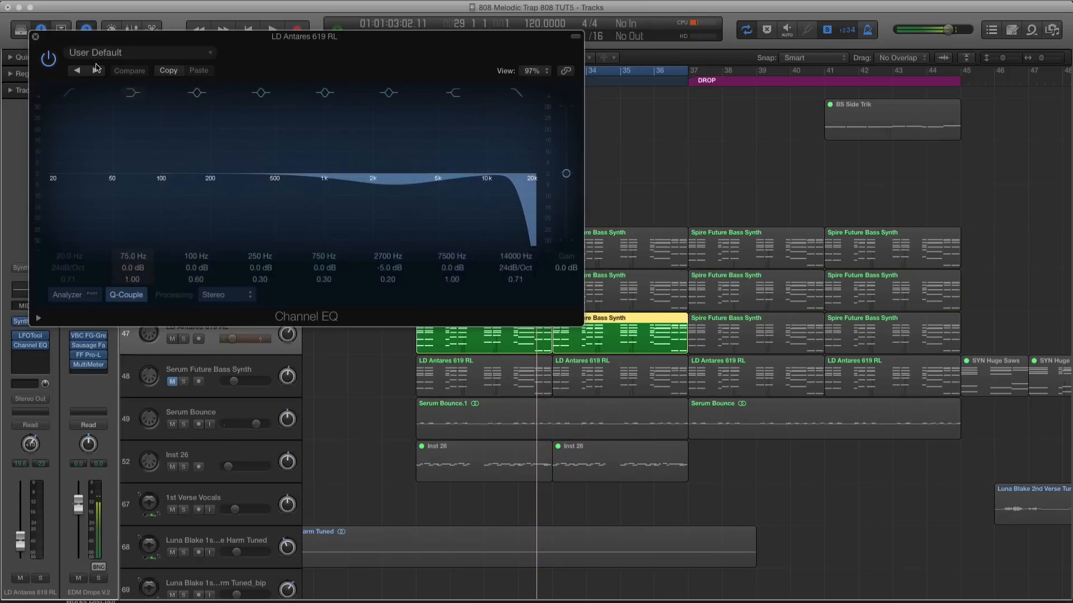
{"action": "left_click_drag", "start_coordinate": [92, 44], "coordinate": [444, 111]}
{"action": "key", "text": "space"}
{"action": "left_click", "coordinate": [420, 160]}
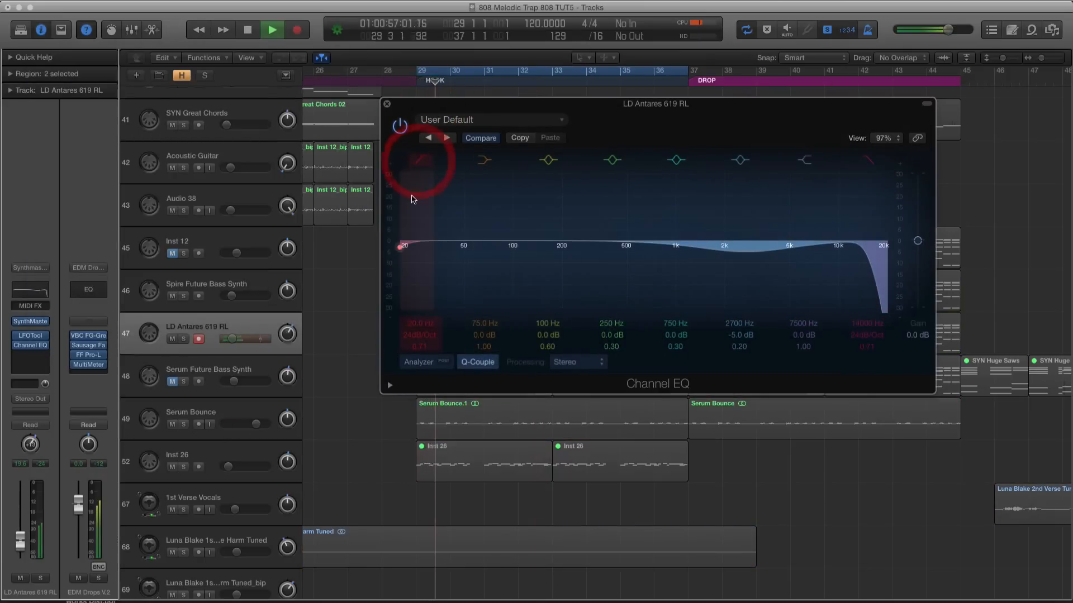
{"action": "left_click_drag", "start_coordinate": [507, 214], "coordinate": [510, 215]}
Set the LD Antares EQ's broad 2700 Hz dip to 2100 Hz at -4.5 dB and turn off the high cut
{"action": "mouse_move", "coordinate": [747, 229]}
{"action": "left_mouse_down"}
{"action": "mouse_move", "coordinate": [748, 219]}
{"action": "mouse_move", "coordinate": [729, 227]}
{"action": "left_mouse_up"}
{"action": "key", "text": "space"}
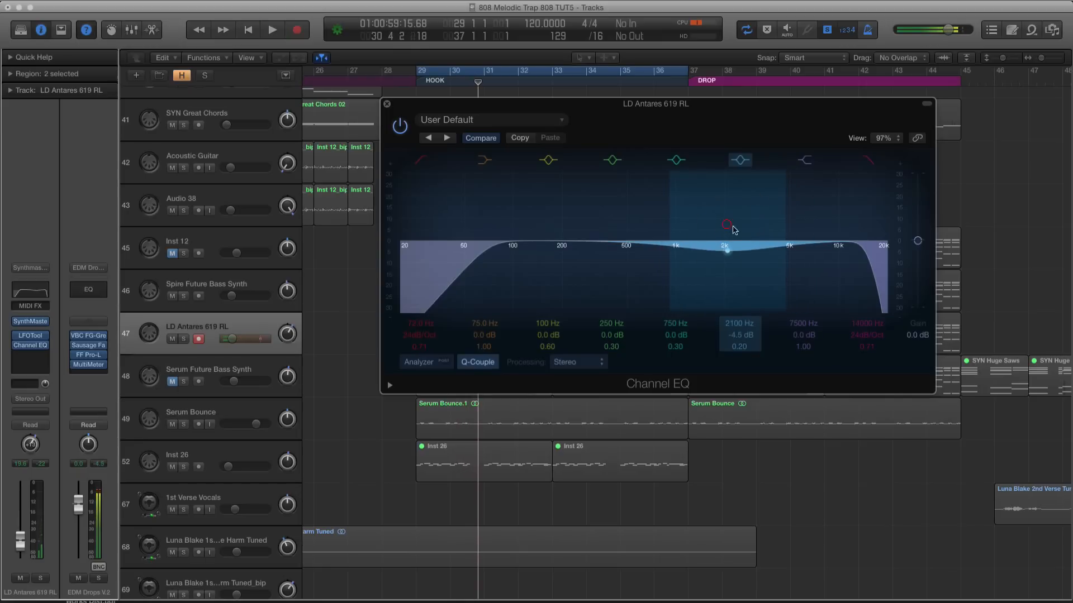
{"action": "left_click", "coordinate": [868, 161]}
{"action": "left_click", "coordinate": [387, 103]}
Turn off solo mode and pan the LD Antares 619 RL track to about -2 during playback
{"action": "scroll", "coordinate": [574, 234], "scroll_direction": "down", "scroll_amount": 6}
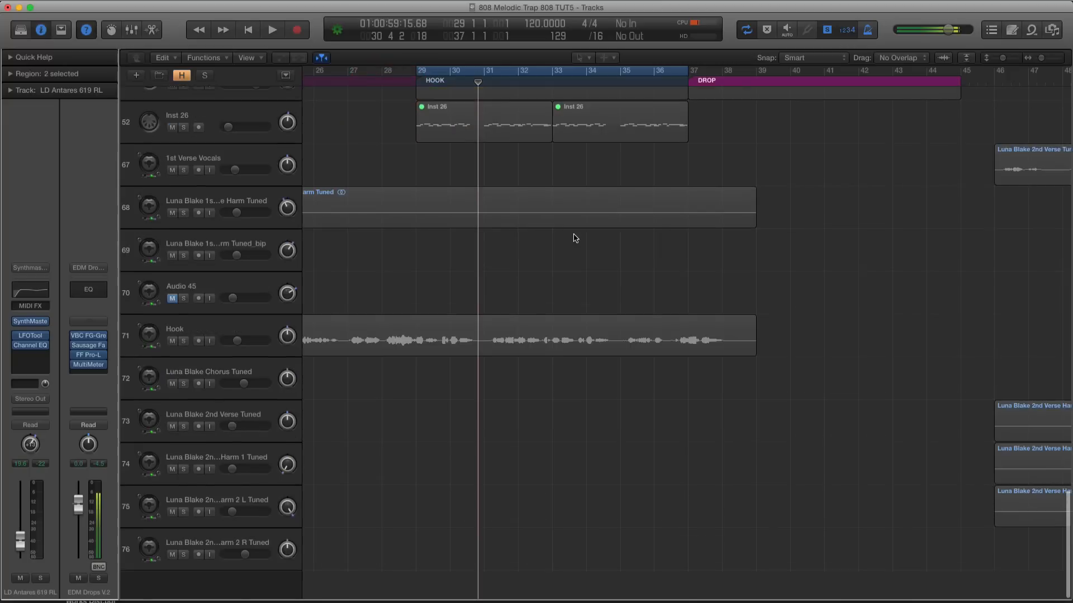
{"action": "scroll", "coordinate": [572, 237], "scroll_direction": "up", "scroll_amount": 3}
{"action": "scroll", "coordinate": [571, 237], "scroll_direction": "up", "scroll_amount": 2}
{"action": "key", "text": "ctrl+s"}
{"action": "scroll", "coordinate": [458, 295], "scroll_direction": "down", "scroll_amount": 3}
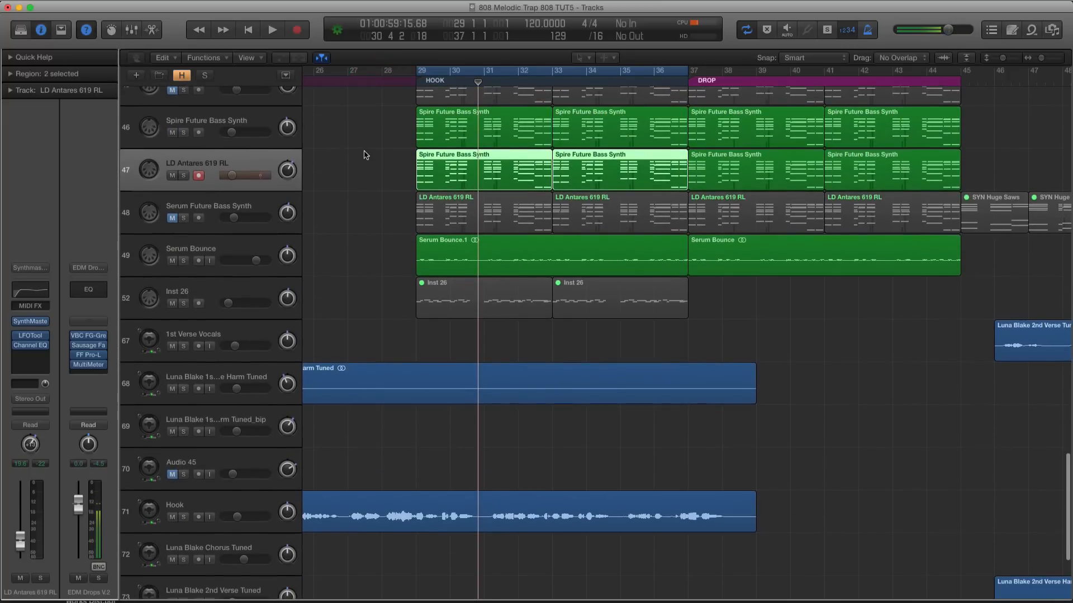
{"action": "key", "text": "space"}
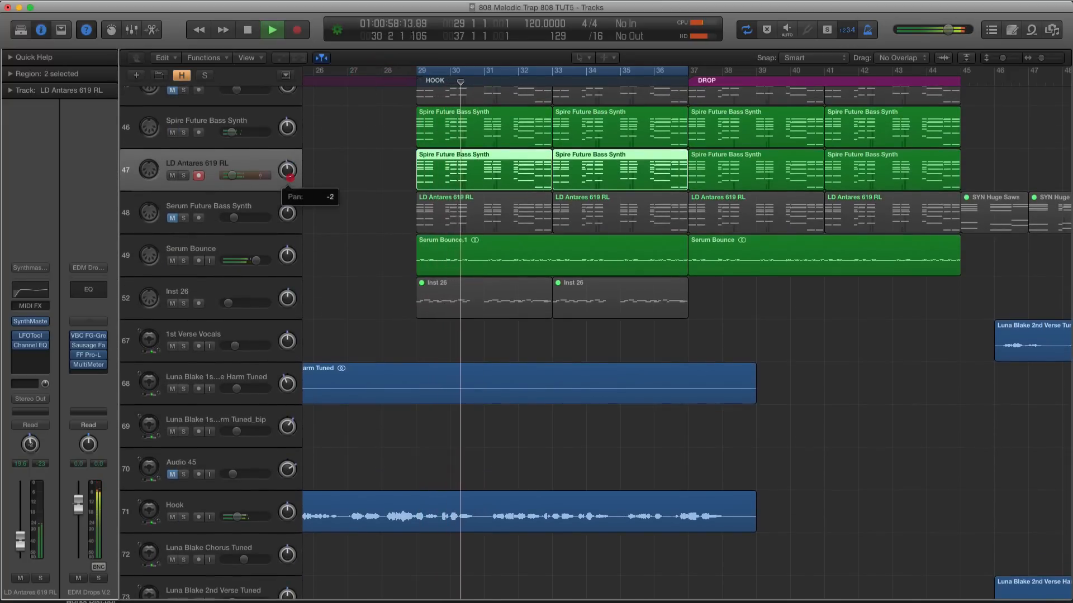
Solo the Serum Bounce track's HOOK region and set Sausage Fattener's Fatness to about 6.0% while auditioning it
{"action": "left_click", "coordinate": [231, 251]}
{"action": "key", "text": "ctrl+s"}
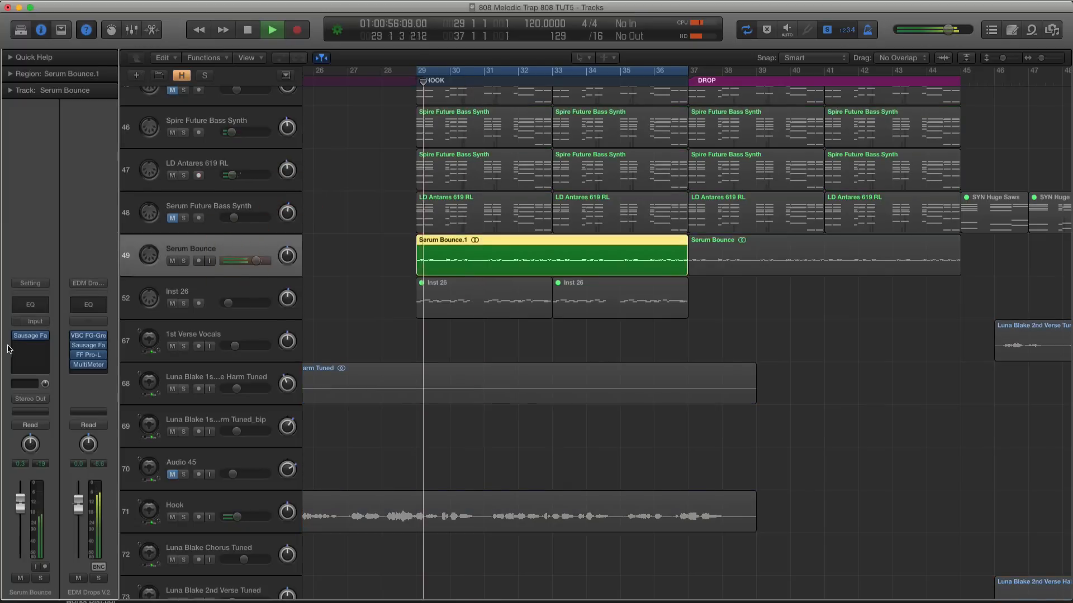
{"action": "left_click", "coordinate": [25, 348]}
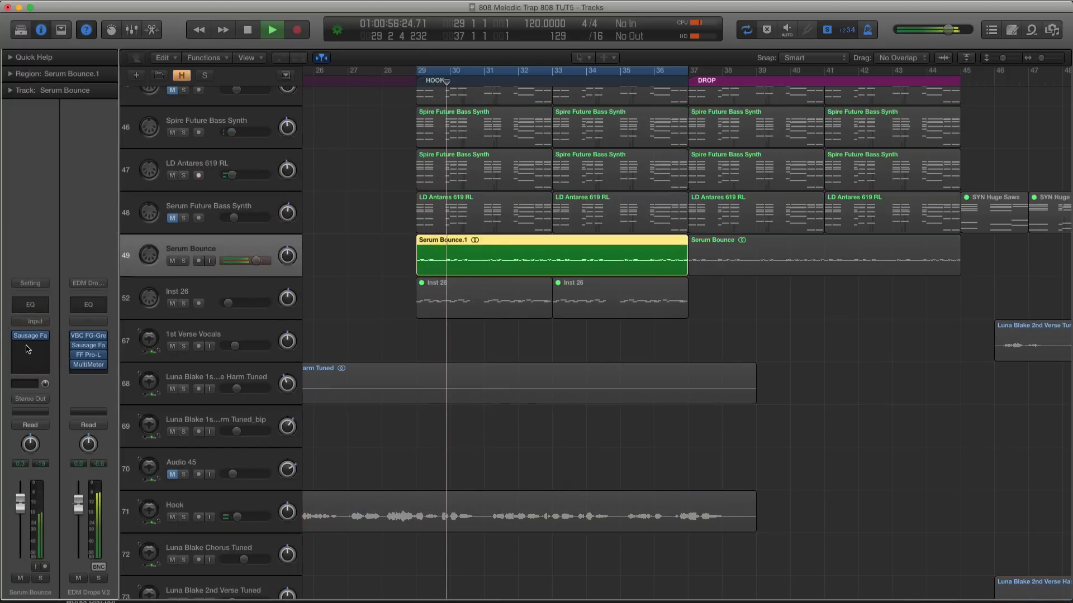
{"action": "key", "text": "space"}
{"action": "left_click", "coordinate": [58, 195]}
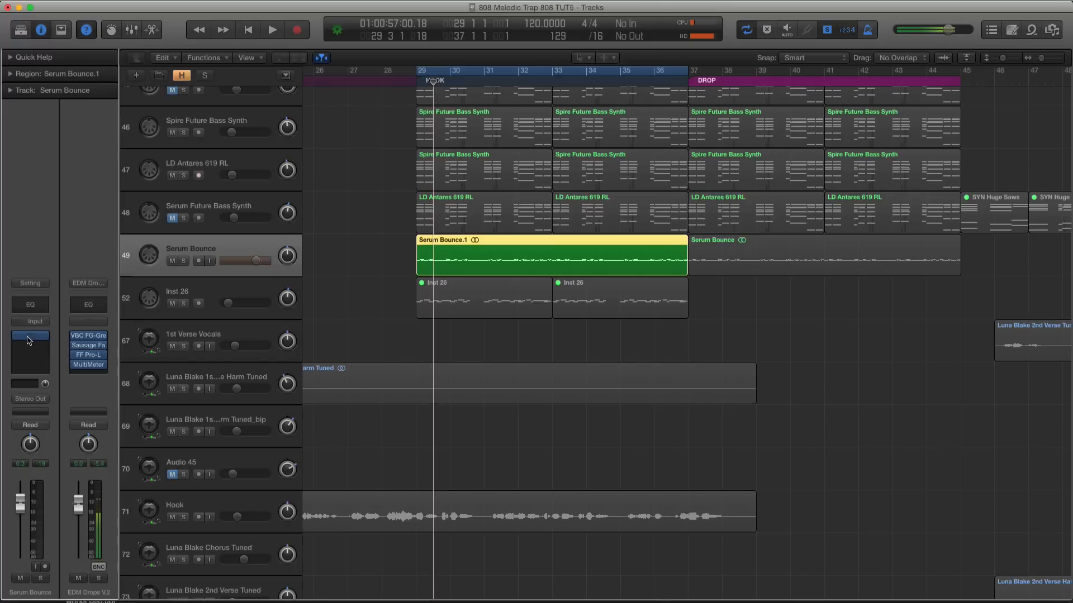
{"action": "left_click", "coordinate": [29, 338]}
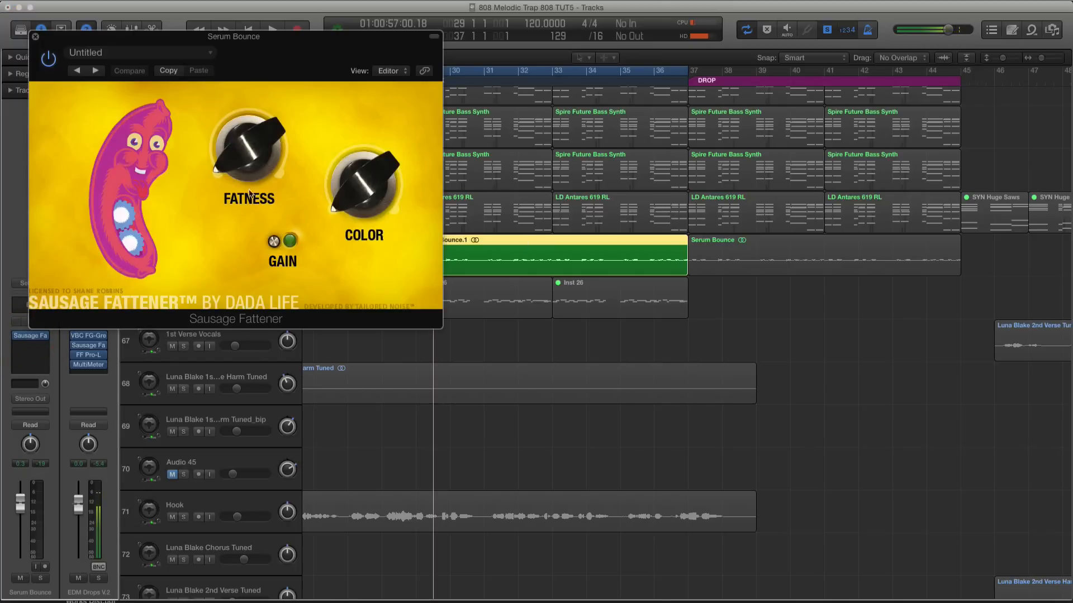
{"action": "left_click_drag", "start_coordinate": [249, 194], "coordinate": [274, 207]}
{"action": "key", "text": "space"}
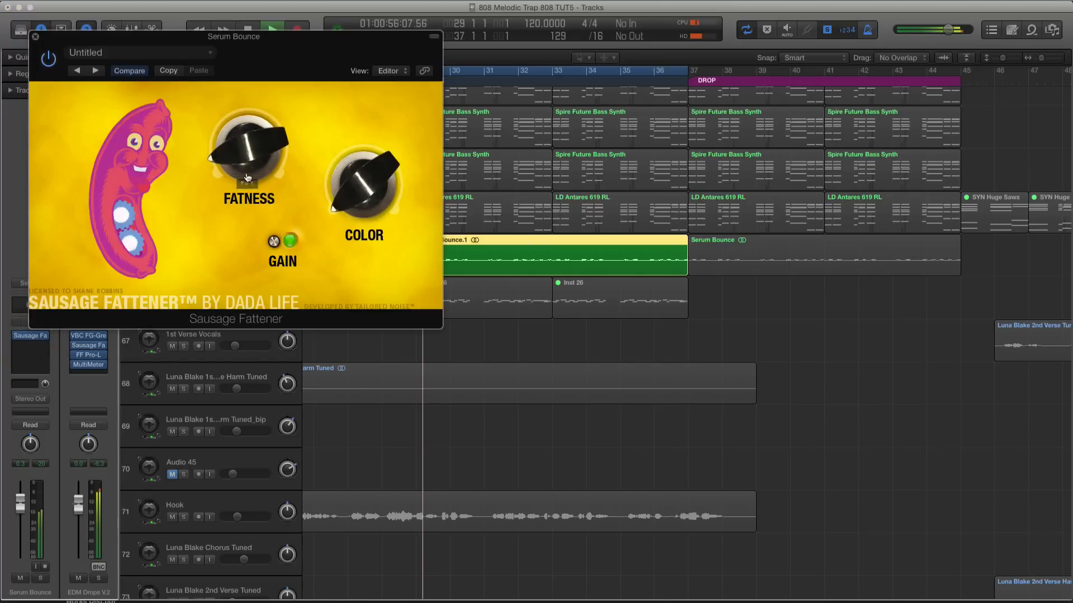
{"action": "left_click", "coordinate": [33, 37]}
{"action": "key", "text": "space"}
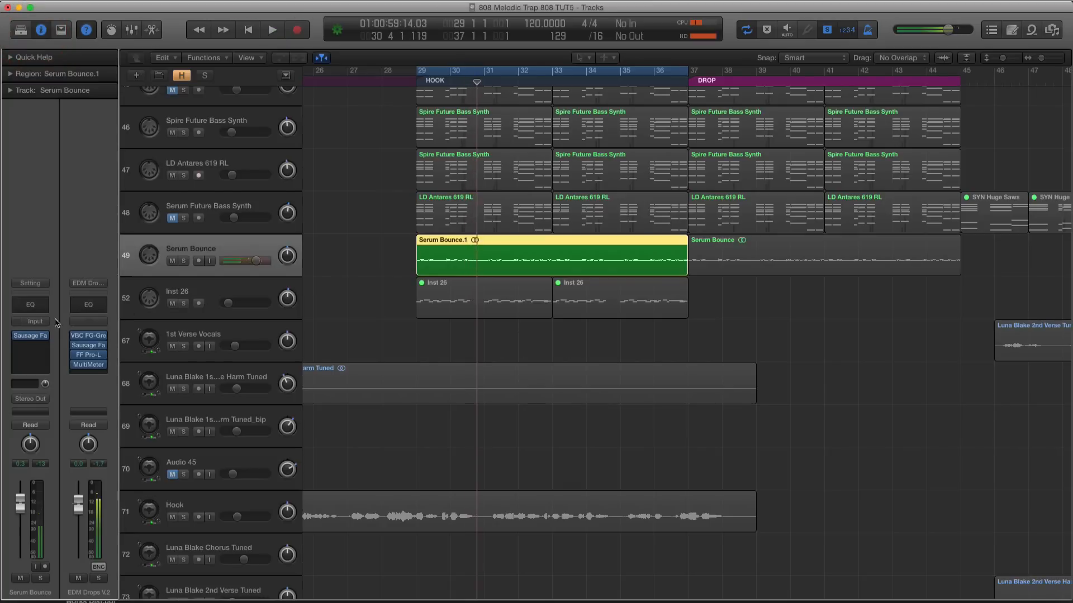
Insert a Channel EQ after Sausage Fattener on the Serum Bounce track, switch on its analyzer and briefly play the soloed region
{"action": "left_click", "coordinate": [32, 348]}
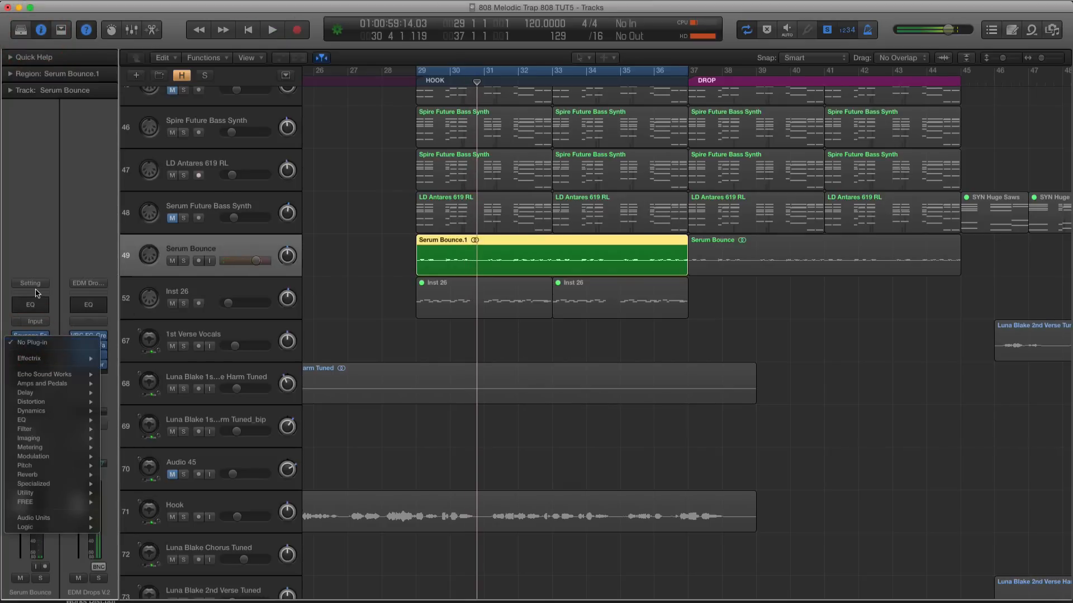
{"action": "left_click", "coordinate": [128, 420]}
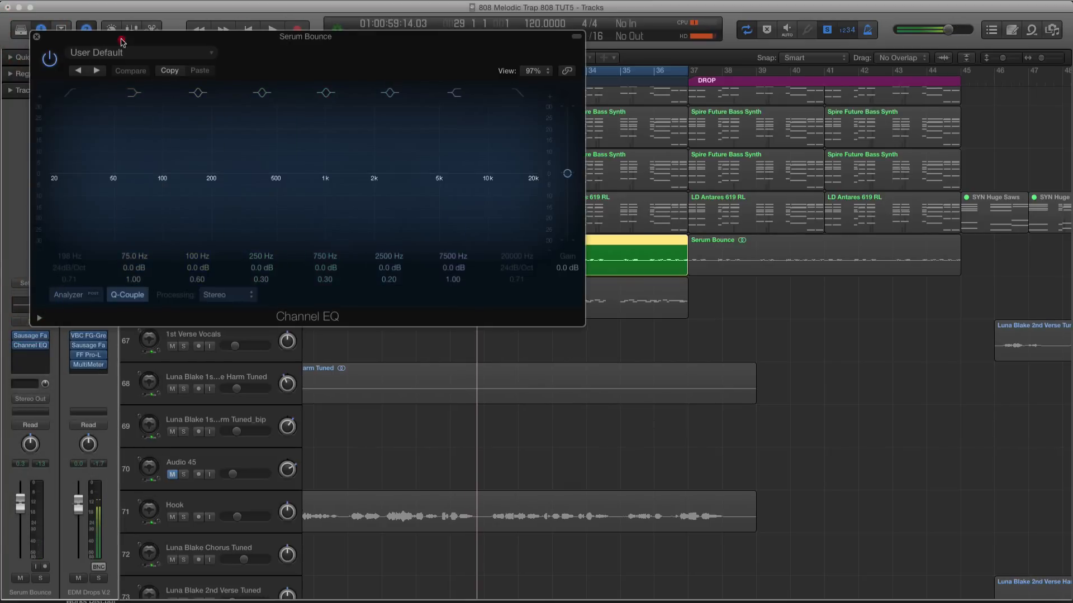
{"action": "left_click_drag", "start_coordinate": [107, 39], "coordinate": [426, 170]}
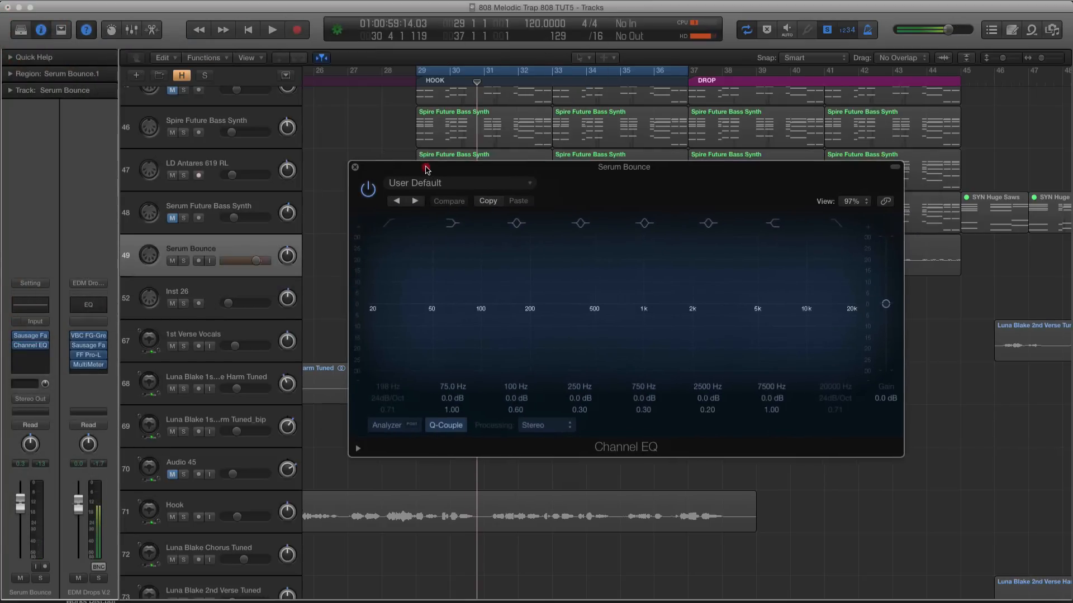
{"action": "left_click", "coordinate": [387, 425]}
{"action": "key", "text": "space"}
Enable a low cut between 100 and 200 Hz with the low shelf at 83 Hz, -0.5 dB, on Serum Bounce and close its EQ
{"action": "key", "text": "space"}
{"action": "left_click", "coordinate": [386, 225]}
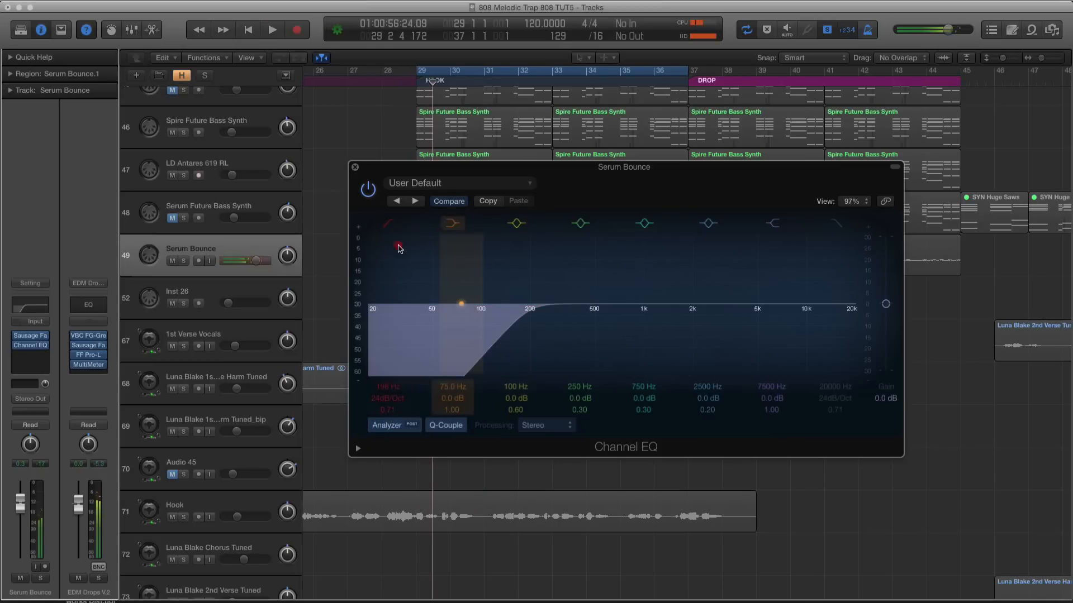
{"action": "left_click_drag", "start_coordinate": [447, 278], "coordinate": [455, 280]}
{"action": "left_click_drag", "start_coordinate": [505, 315], "coordinate": [495, 316]}
{"action": "key", "text": "space"}
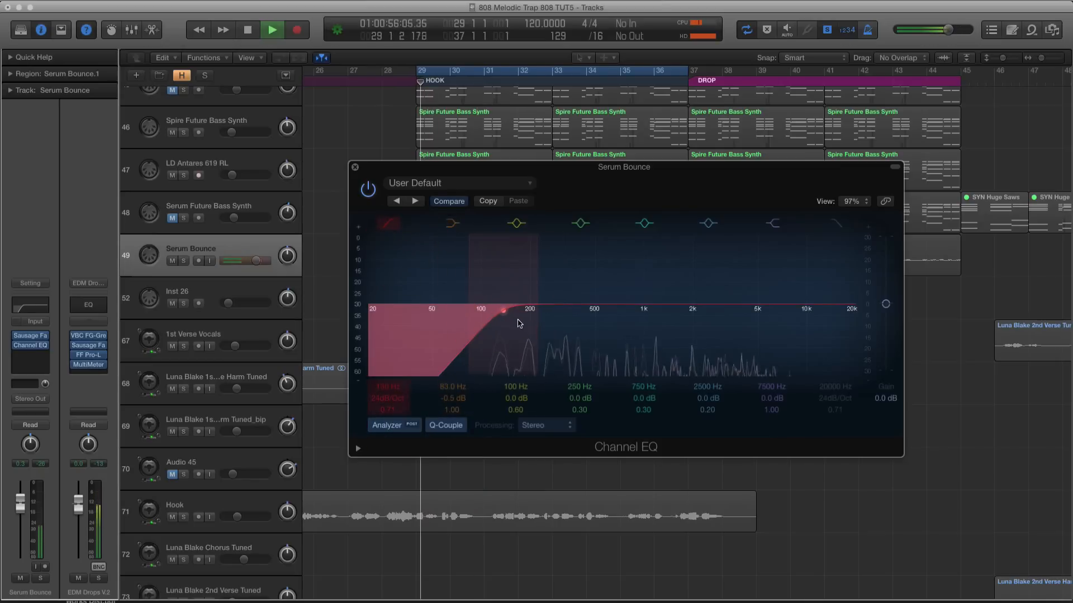
{"action": "left_click", "coordinate": [354, 167]}
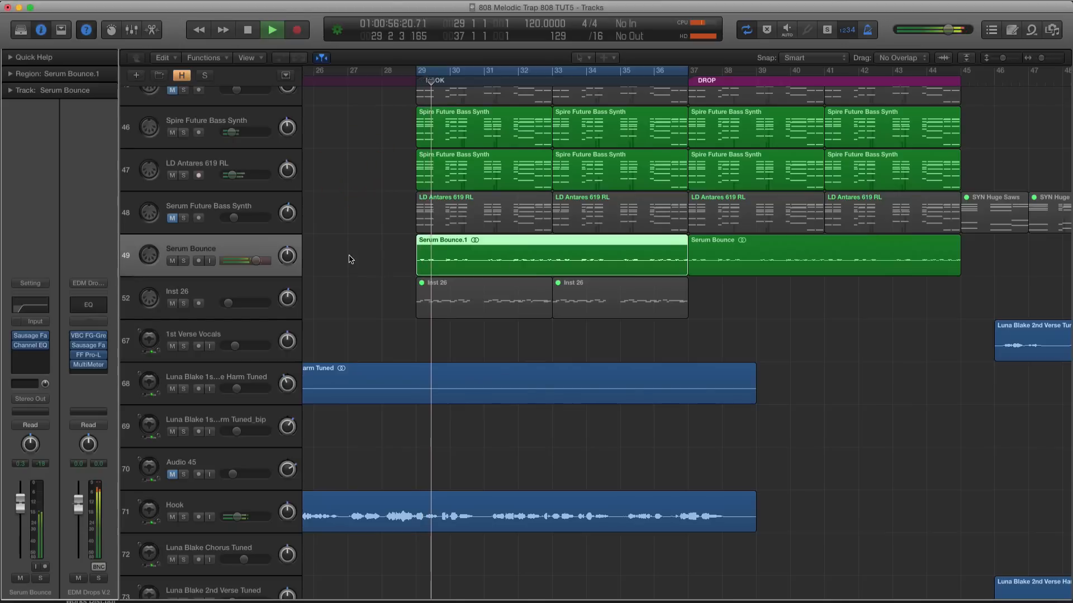
Audition the unsoloed hook at a lowered system volume to check how the Serum Bounce level sits in the mix
{"action": "key", "text": "XF86AudioLowerVolume"}
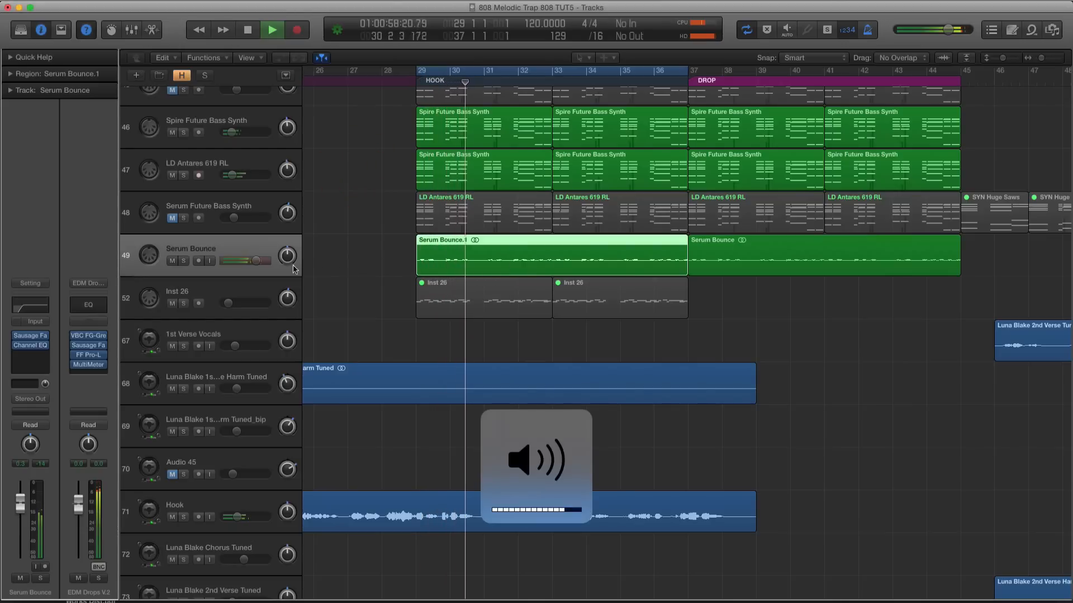
{"action": "key", "text": "super+Down"}
{"action": "key", "text": "super+Down"}
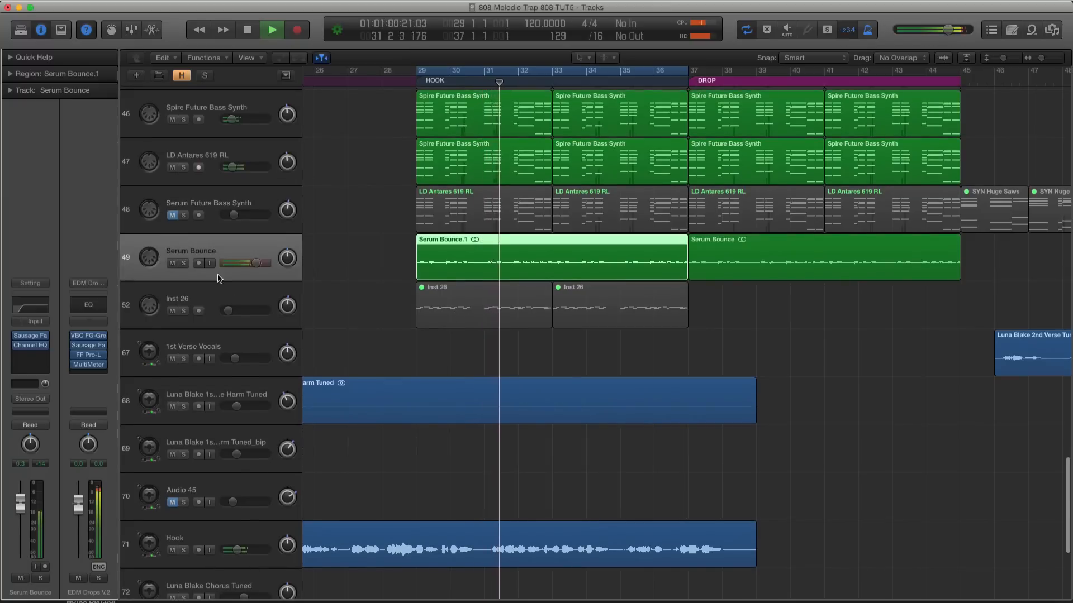
{"action": "left_click_drag", "start_coordinate": [254, 263], "coordinate": [251, 263]}
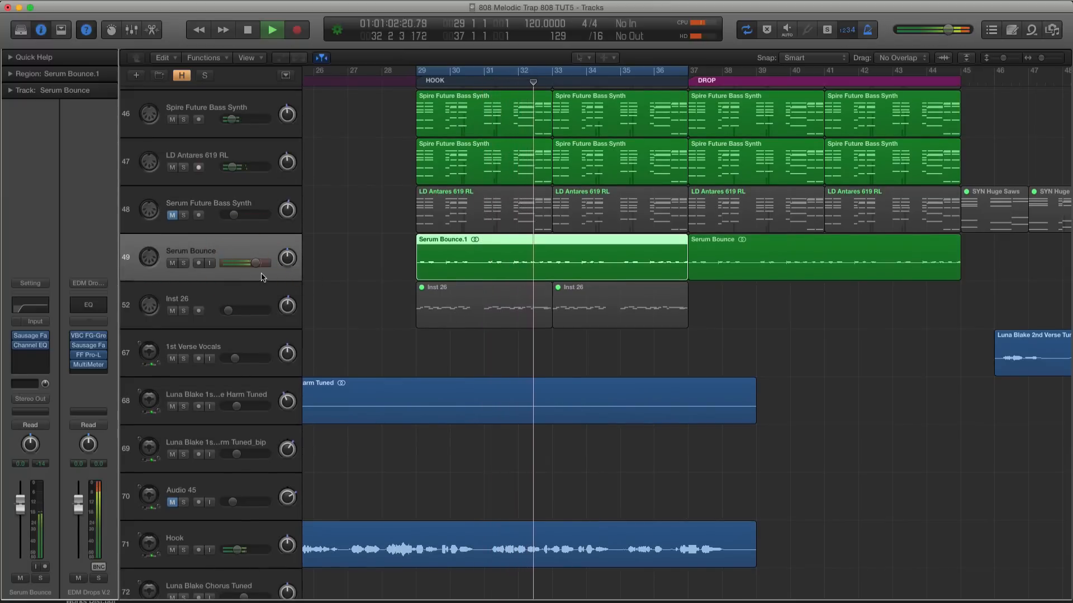
{"action": "left_click", "coordinate": [214, 205]}
{"action": "left_click", "coordinate": [233, 249]}
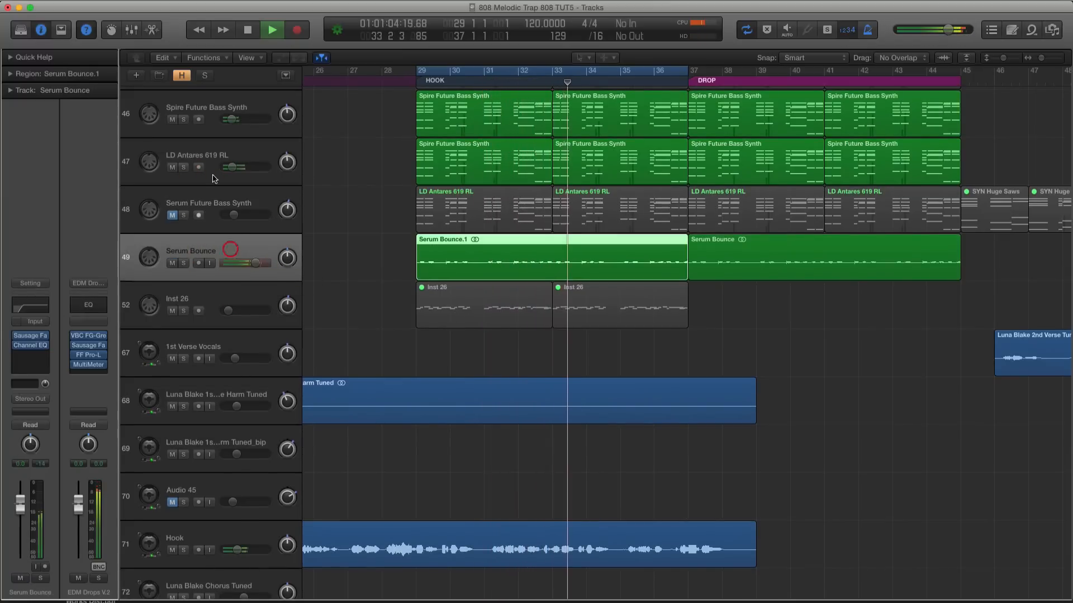
Listen to the LD Antares 619 RL and Spire Future Bass Synth layers in solo, stop playback and turn solo off
{"action": "left_click", "coordinate": [198, 149]}
{"action": "scroll", "coordinate": [320, 189], "scroll_direction": "down", "scroll_amount": 1}
{"action": "scroll", "coordinate": [321, 188], "scroll_direction": "down", "scroll_amount": 1}
{"action": "key", "text": "space"}
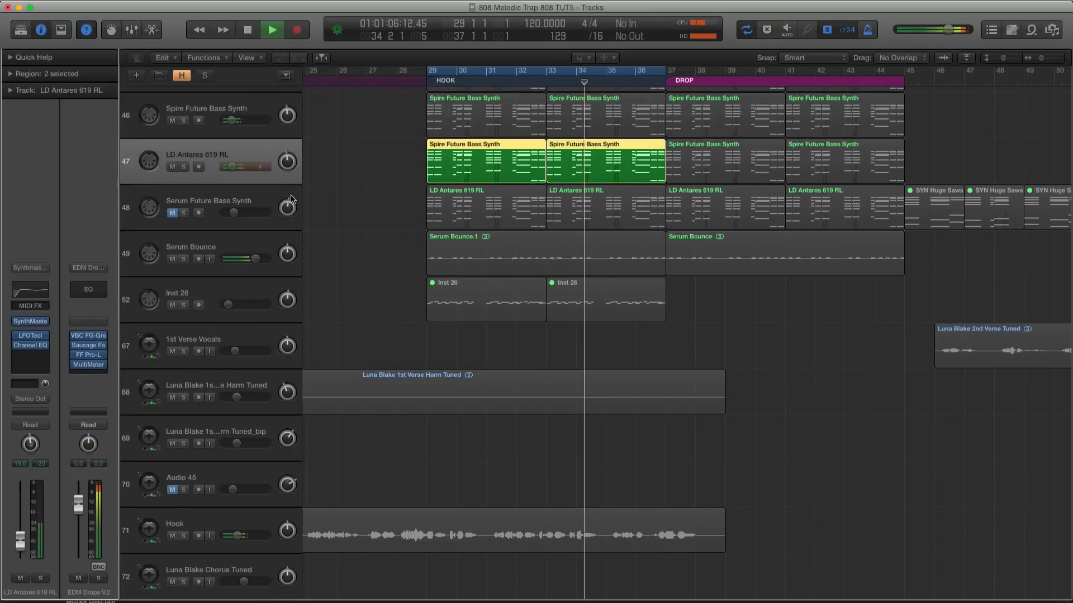
{"action": "left_click", "coordinate": [244, 105]}
{"action": "key", "text": "space"}
{"action": "key", "text": "space"}
{"action": "key", "text": "ctrl+s"}
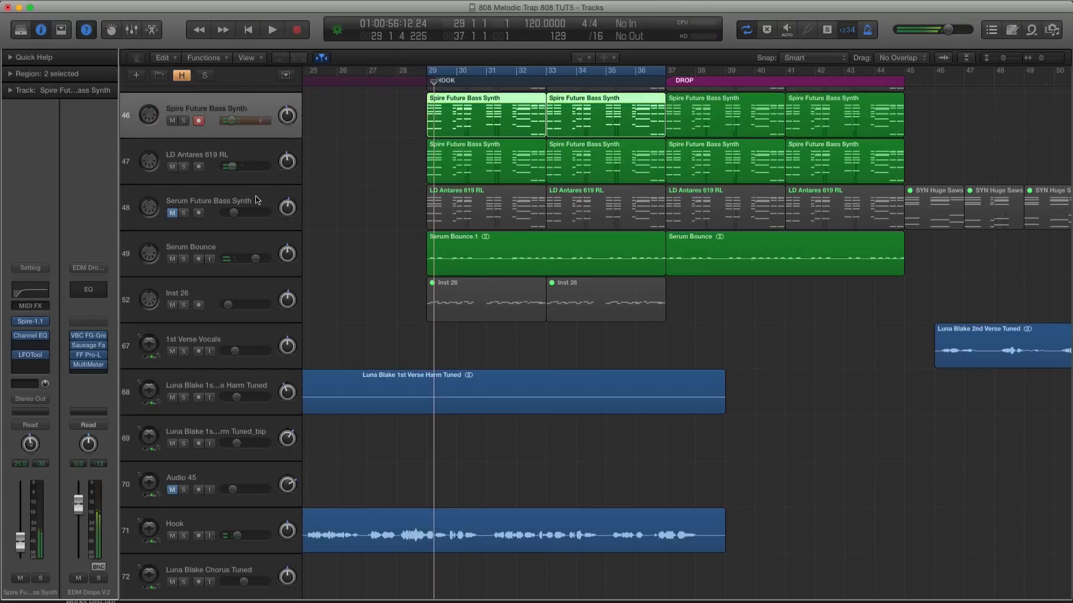
Move the Serum Bounce track up to sit directly below LD Antares 619 RL and above Serum Future Bass Synth
{"action": "left_click_drag", "start_coordinate": [203, 242], "coordinate": [220, 194]}
{"action": "scroll", "coordinate": [336, 198], "scroll_direction": "down", "scroll_amount": 3}
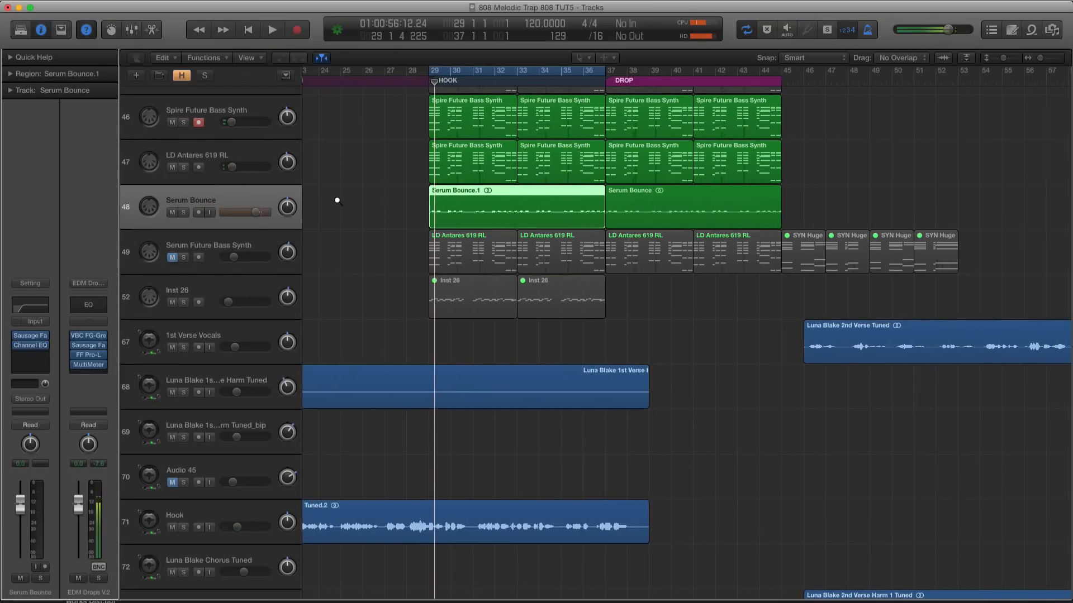
{"action": "scroll", "coordinate": [341, 198], "scroll_direction": "up", "scroll_amount": 3}
{"action": "scroll", "coordinate": [349, 202], "scroll_direction": "up", "scroll_amount": 3}
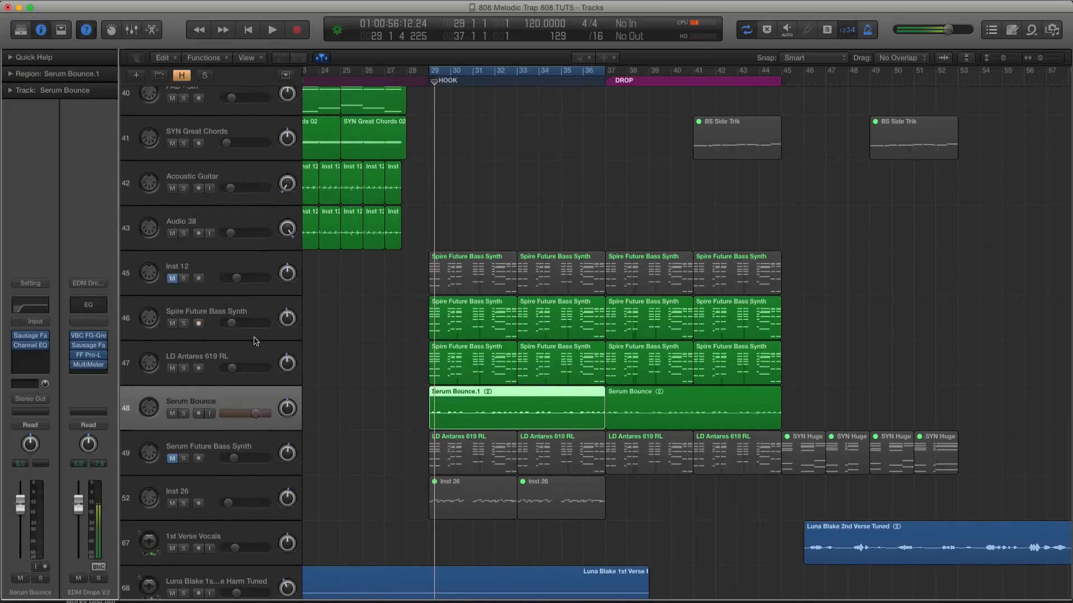
Audition the Spire Future Bass Synth, LD Antares 619 RL and Serum Bounce layers one after another in solo mode
{"action": "left_click", "coordinate": [213, 333]}
{"action": "left_click", "coordinate": [210, 350]}
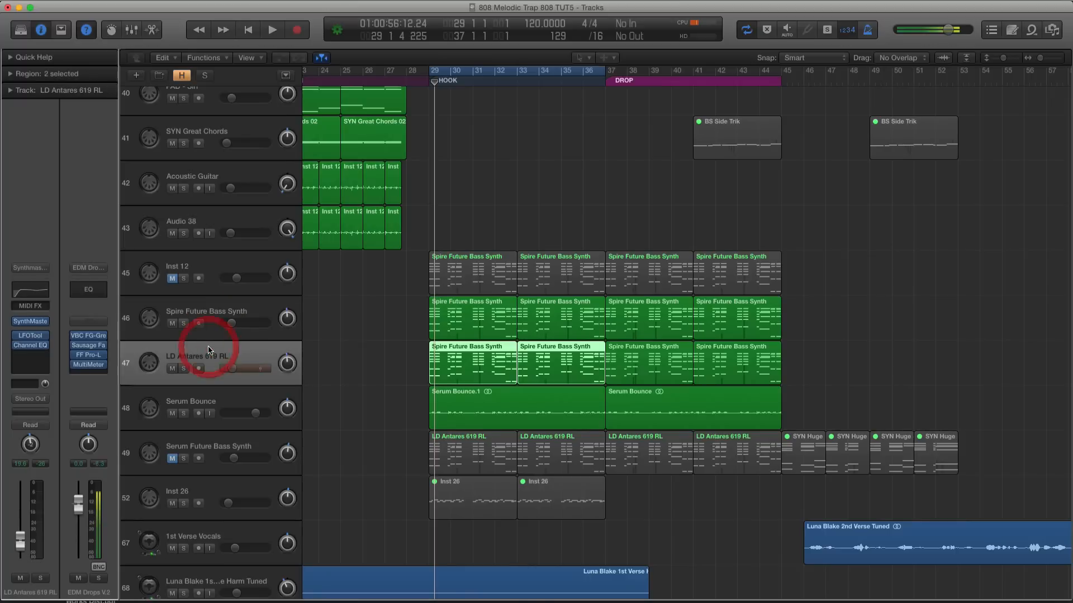
{"action": "left_click", "coordinate": [209, 319]}
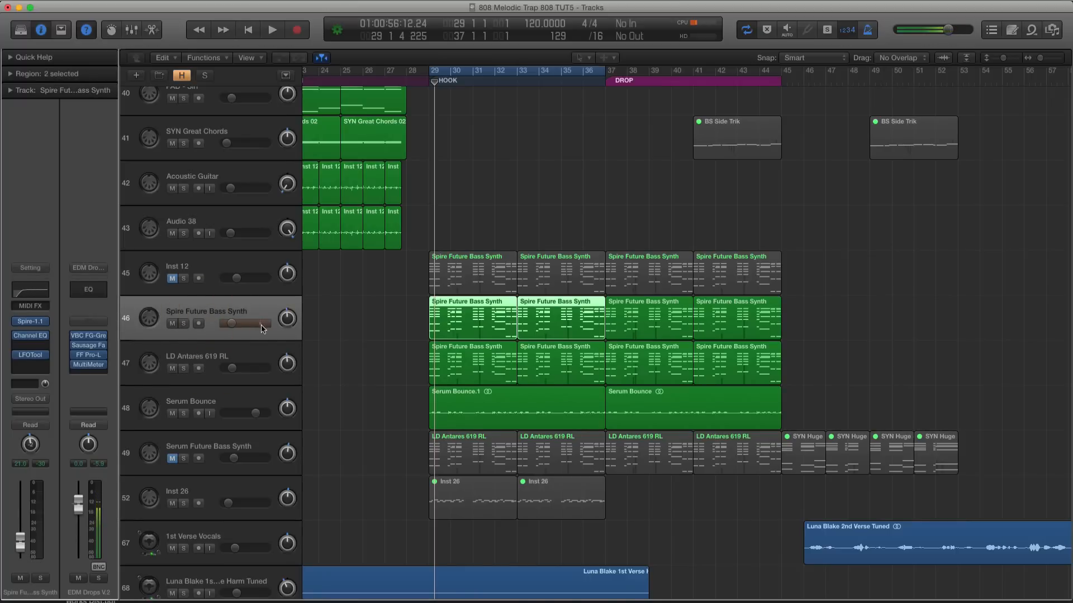
{"action": "key", "text": "super+Up"}
{"action": "key", "text": "ctrl+s"}
{"action": "key", "text": "space"}
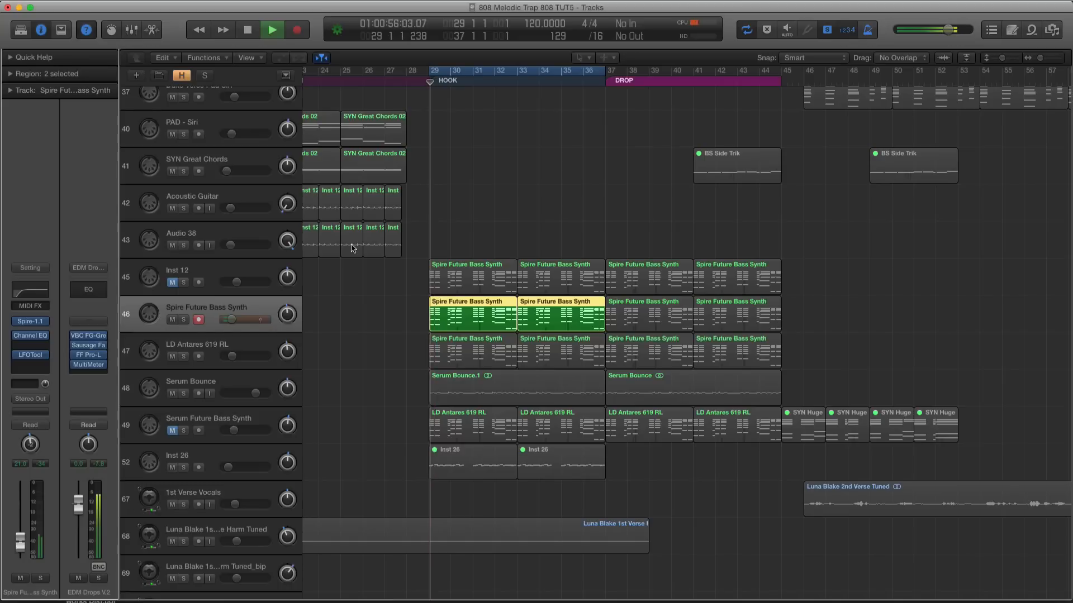
{"action": "left_click", "coordinate": [232, 349]}
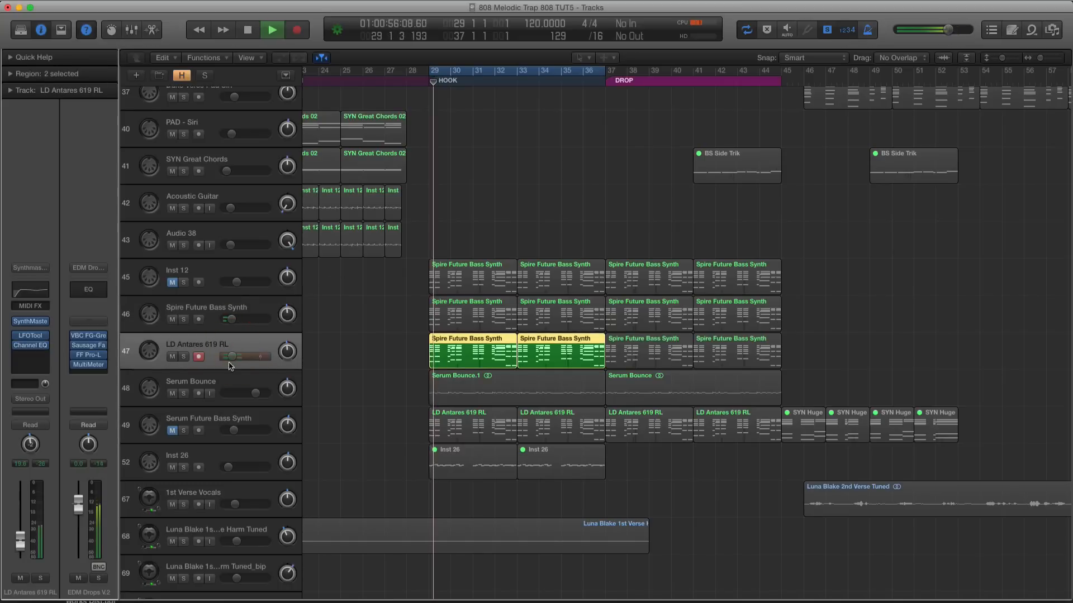
{"action": "left_click", "coordinate": [232, 380]}
Lower the Serum Bounce track's volume to -7.8 dB and turn off solo mode
{"action": "key", "text": "space"}
{"action": "mouse_move", "coordinate": [231, 393]}
{"action": "left_mouse_down"}
{"action": "mouse_move", "coordinate": [208, 395]}
{"action": "mouse_move", "coordinate": [238, 394]}
{"action": "left_mouse_up"}
{"action": "key", "text": "ctrl+s"}
{"action": "key", "text": "space"}
{"action": "key", "text": "space"}
Mute the Hook vocal track and listen to the hook's combined synth layers without it
{"action": "scroll", "coordinate": [363, 322], "scroll_direction": "down", "scroll_amount": 1}
{"action": "scroll", "coordinate": [362, 321], "scroll_direction": "down", "scroll_amount": 10}
{"action": "left_click", "coordinate": [172, 373]}
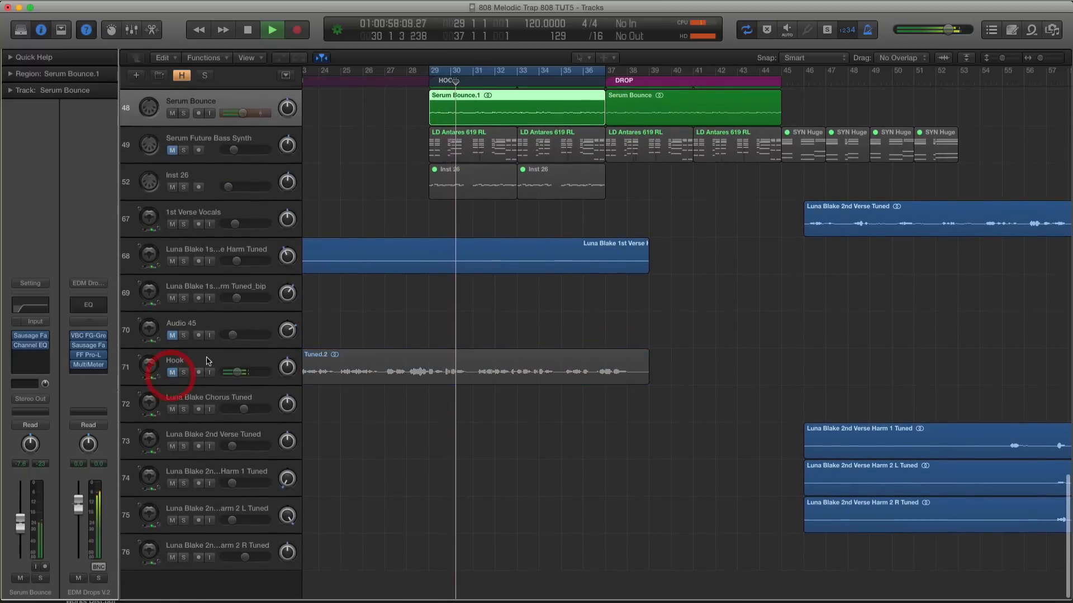
{"action": "scroll", "coordinate": [253, 358], "scroll_direction": "up", "scroll_amount": 10}
{"action": "key", "text": "super+Down"}
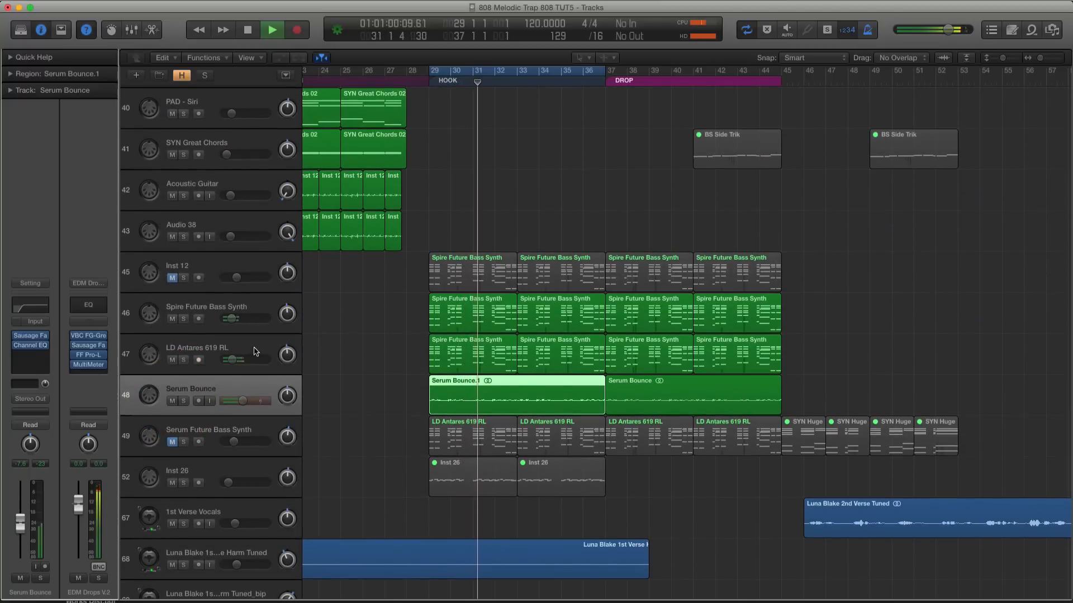
{"action": "key", "text": "super+Down"}
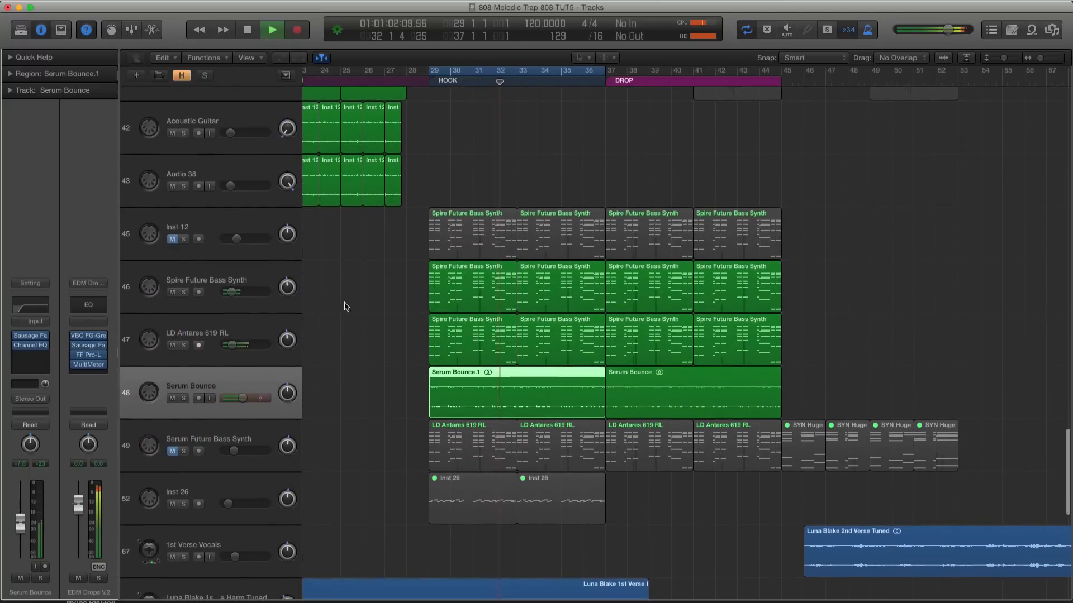
{"action": "scroll", "coordinate": [260, 342], "scroll_direction": "right", "scroll_amount": 1}
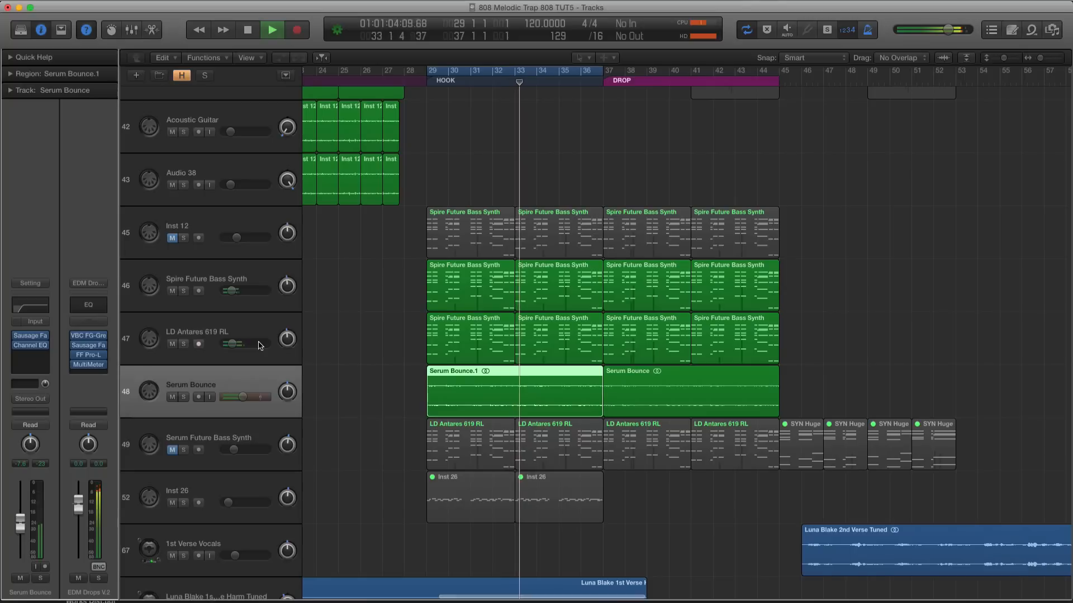
{"action": "scroll", "coordinate": [259, 346], "scroll_direction": "left", "scroll_amount": 1}
{"action": "key", "text": "space"}
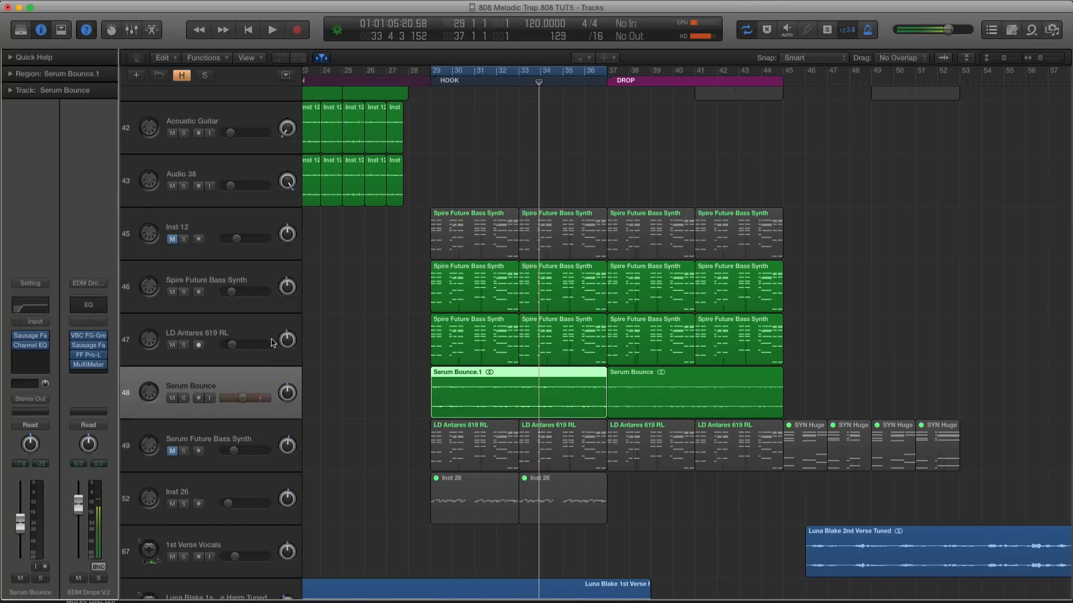
{"action": "left_click", "coordinate": [249, 291]}
{"action": "left_click", "coordinate": [219, 335]}
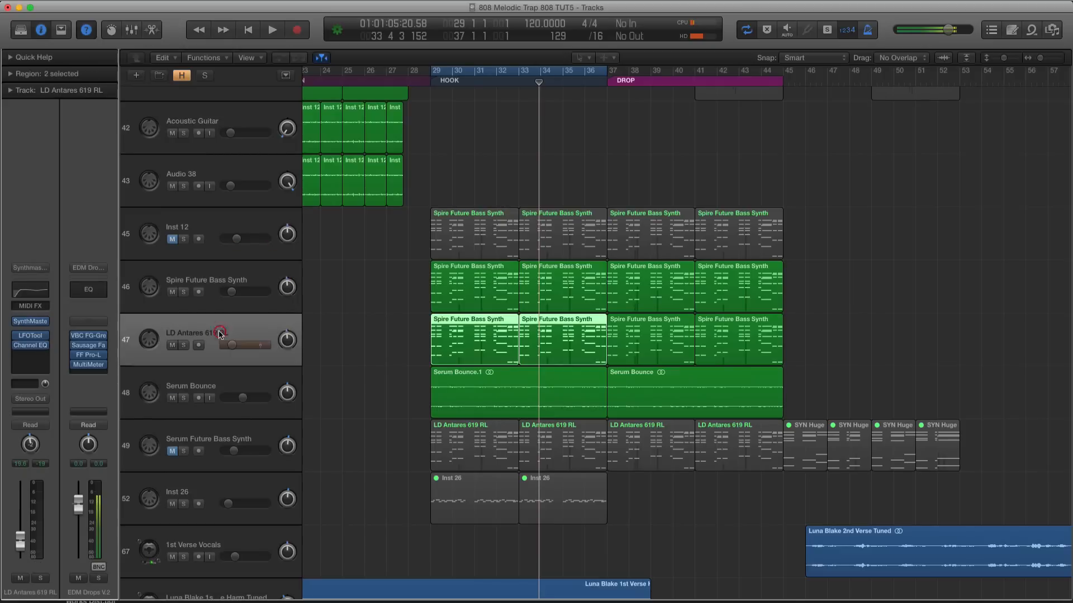
{"action": "left_click", "coordinate": [224, 374]}
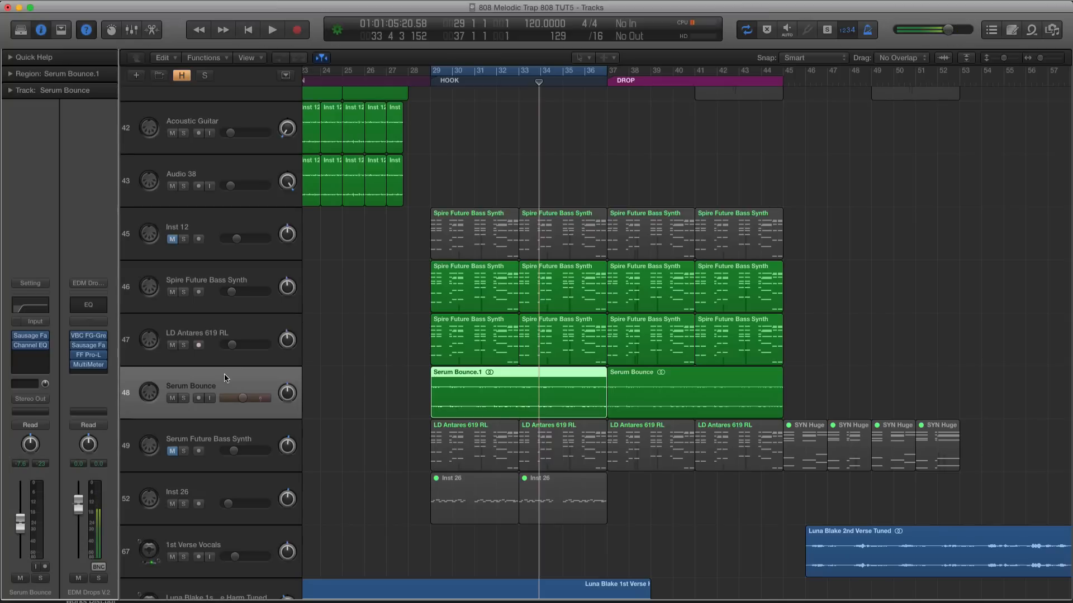
{"action": "left_click", "coordinate": [221, 280]}
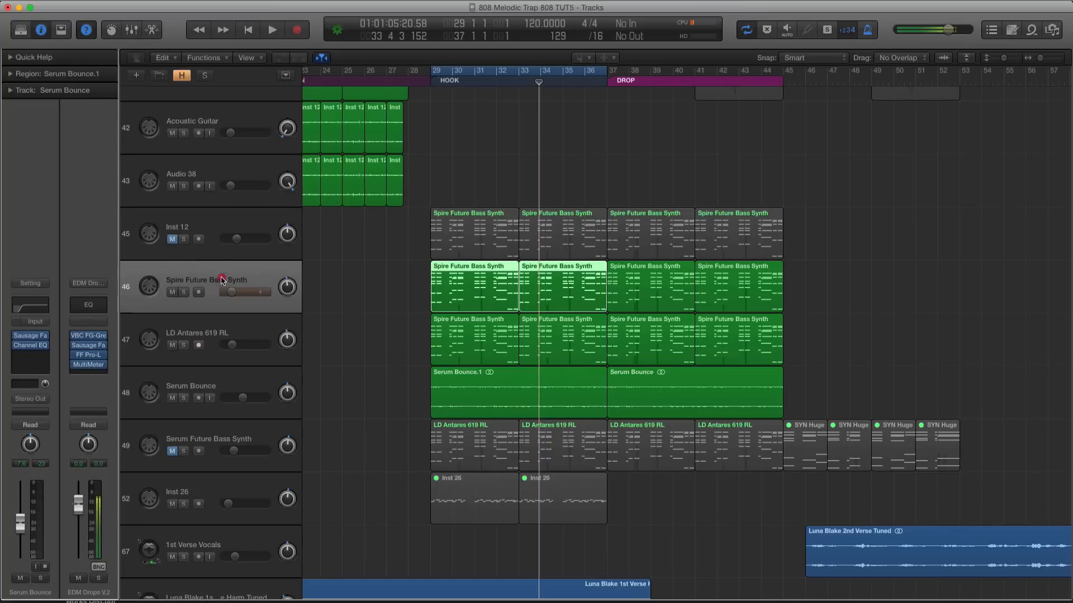
Unmute the Inst 12 track and open its A.N.A synth in a window clear of the track list
{"action": "left_click", "coordinate": [209, 231]}
{"action": "left_click", "coordinate": [172, 240]}
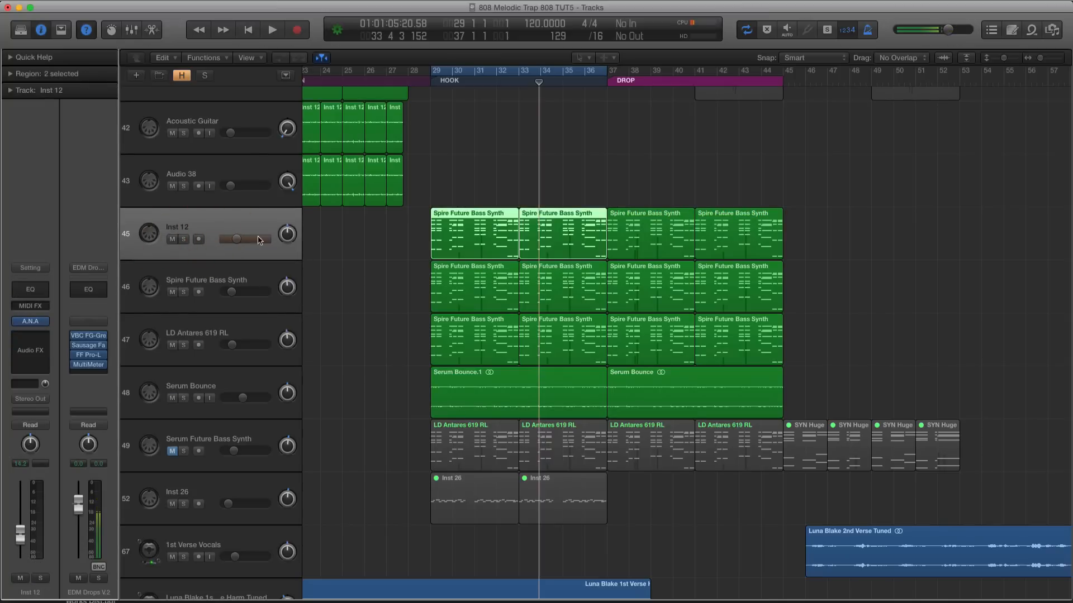
{"action": "left_click", "coordinate": [30, 324]}
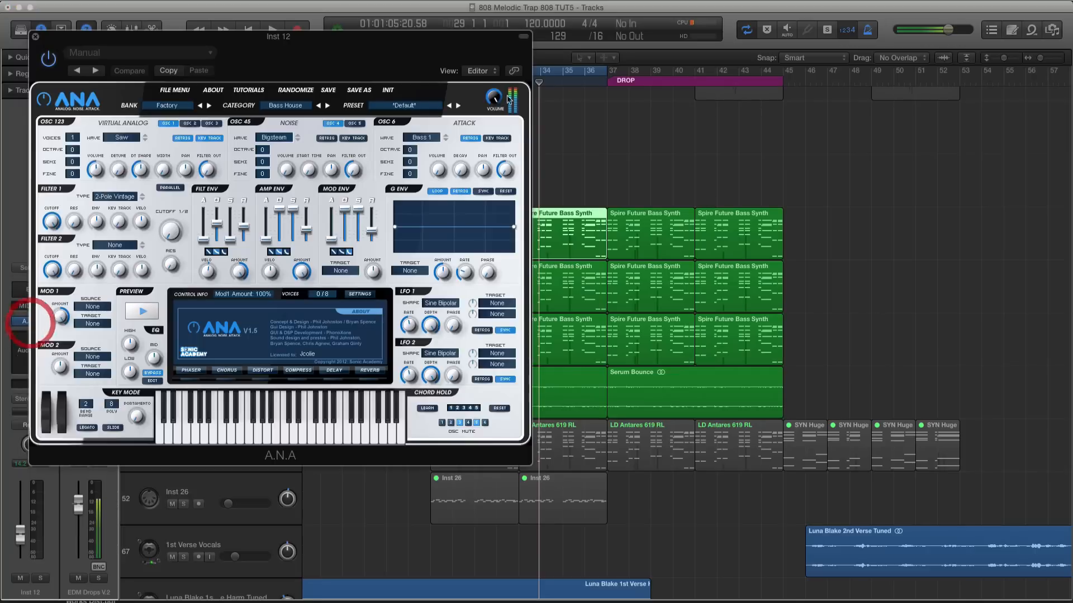
{"action": "left_click_drag", "start_coordinate": [188, 65], "coordinate": [721, 113]}
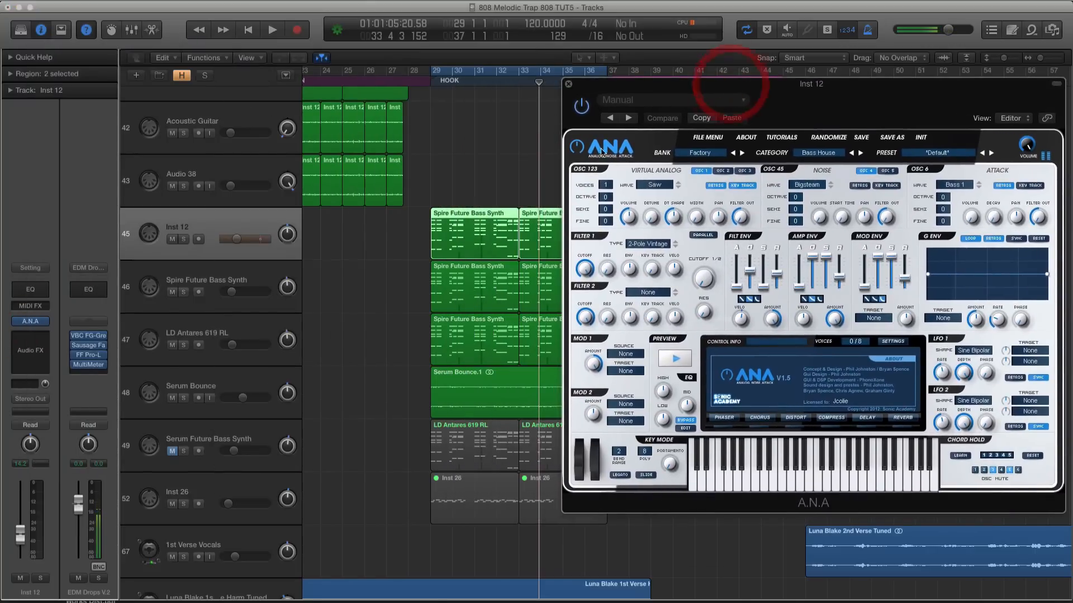
Load the Airwave preset from A.N.A's Strings category on the Inst 12 track and close the synth
{"action": "left_click", "coordinate": [819, 154]}
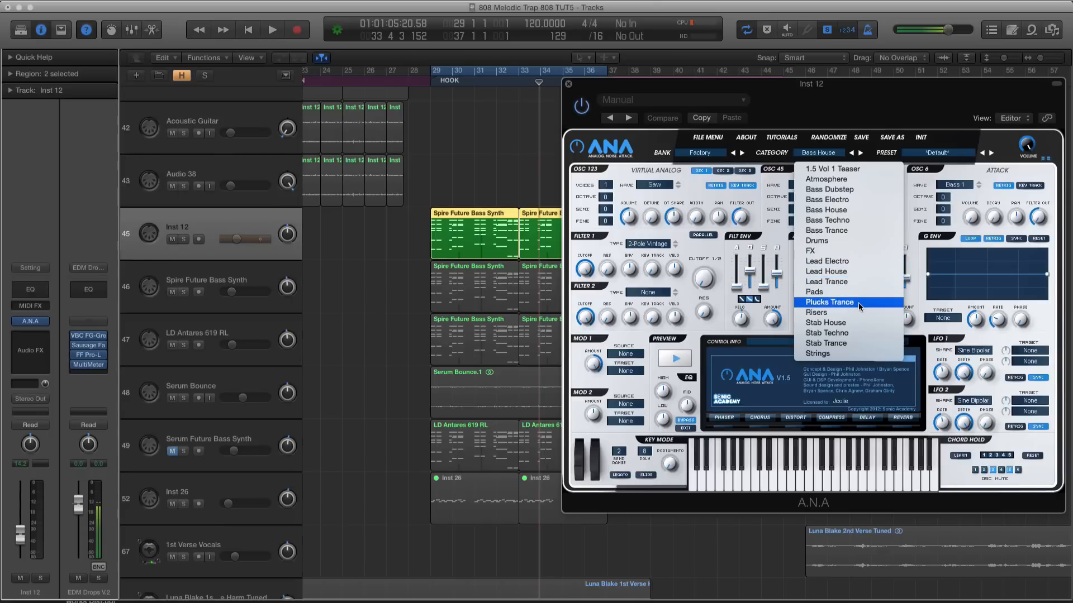
{"action": "left_click", "coordinate": [710, 149]}
{"action": "left_click", "coordinate": [817, 156]}
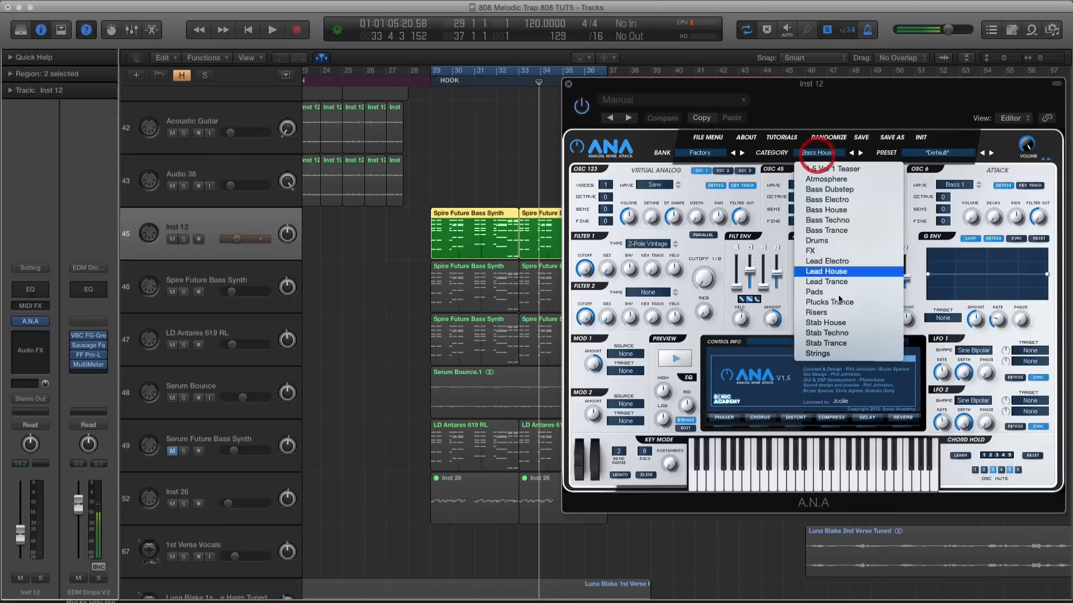
{"action": "left_click", "coordinate": [849, 354]}
{"action": "left_click_drag", "start_coordinate": [631, 87], "coordinate": [640, 117]}
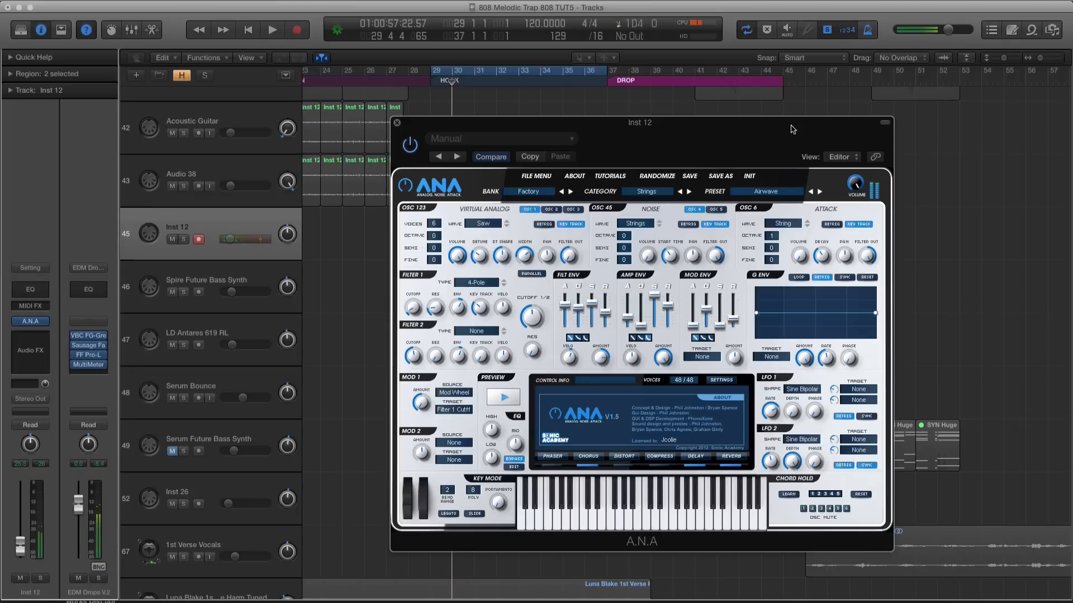
{"action": "left_click", "coordinate": [396, 122]}
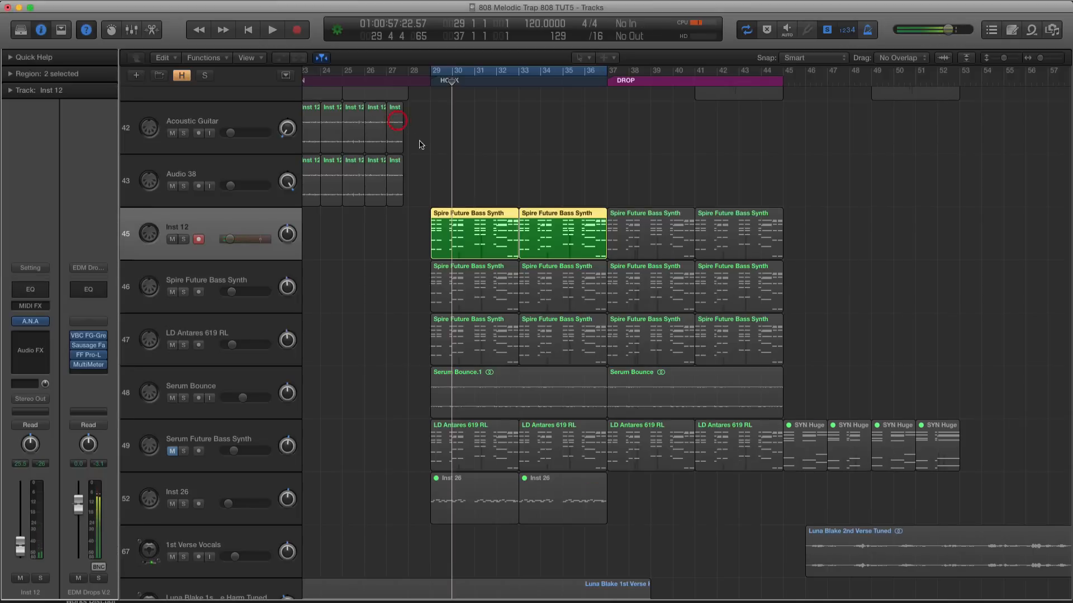
Turn off the cycle over the hook and solo mode, and select all four Inst 12 regions across the hook and drop
{"action": "key", "text": "super+Up"}
{"action": "key", "text": "super+Up"}
{"action": "key", "text": "super+Up"}
{"action": "key", "text": "super+Up"}
{"action": "key", "text": "super+Up"}
{"action": "key", "text": "super+Left"}
{"action": "key", "text": "super+Left"}
{"action": "key", "text": "super+Left"}
{"action": "key", "text": "super+Left"}
{"action": "key", "text": "super+Left"}
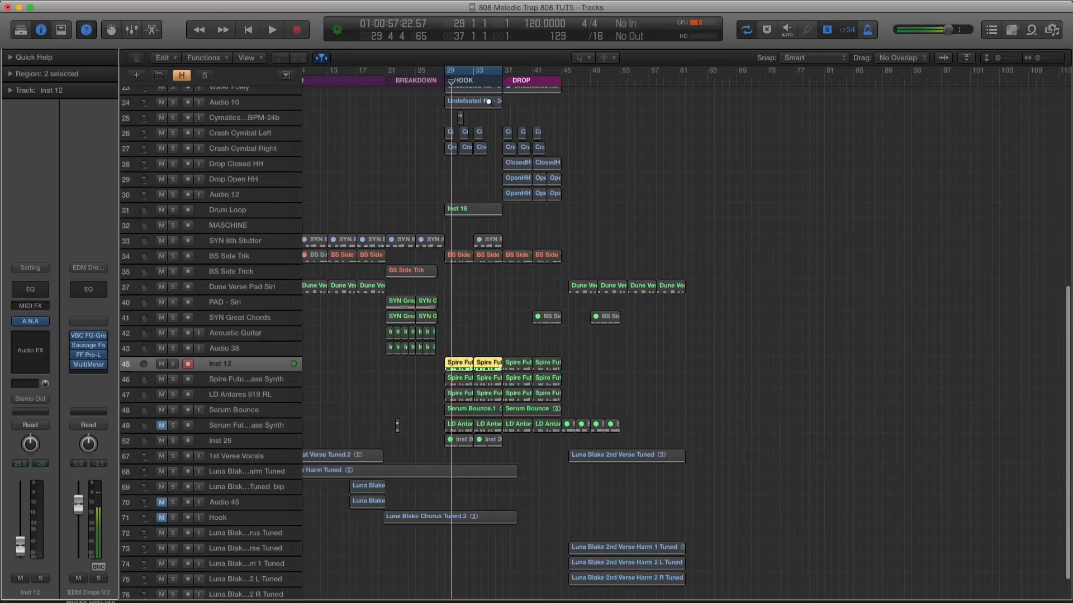
{"action": "left_click", "coordinate": [472, 70]}
{"action": "key", "text": "super+Down"}
{"action": "key", "text": "super+Down"}
{"action": "key", "text": "super+Right"}
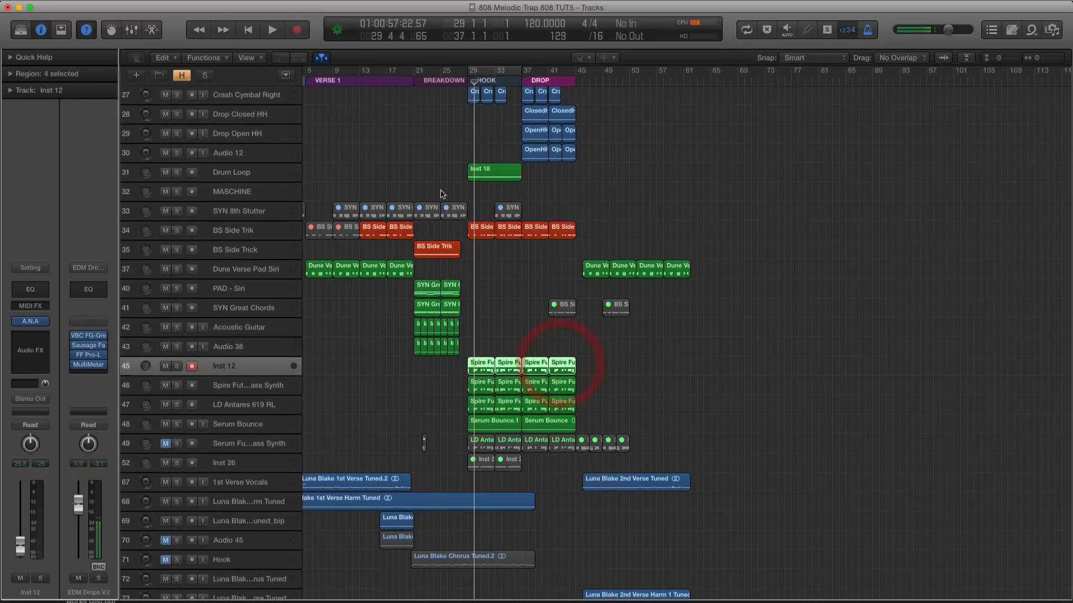
Mute the four selected Inst 12 regions and place the playhead at bar 21, the start of the breakdown
{"action": "key", "text": "ctrl+m"}
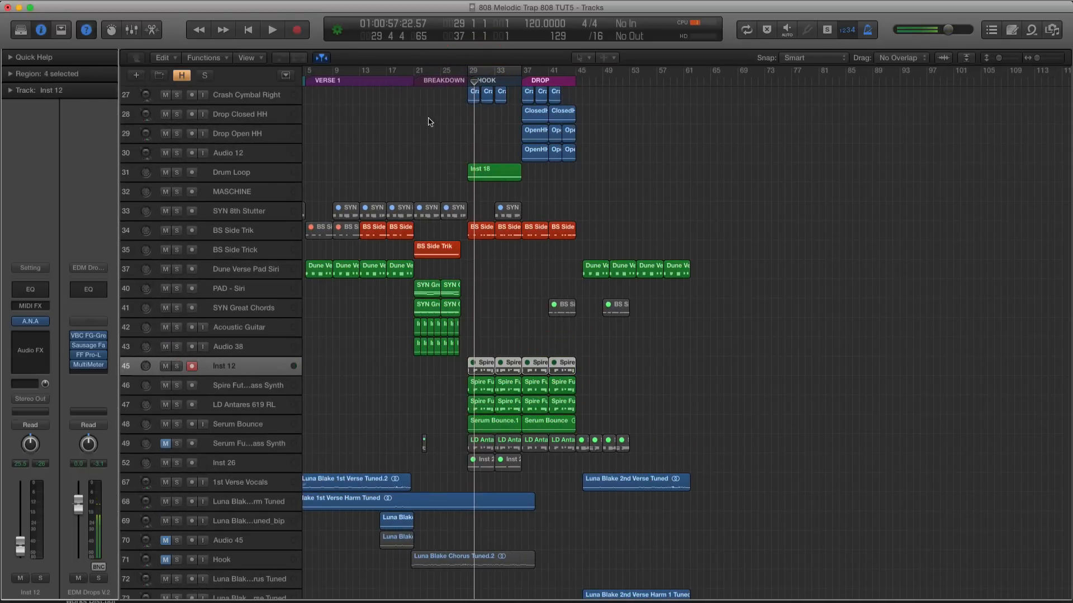
{"action": "left_click", "coordinate": [419, 80]}
{"action": "key", "text": "super+Down"}
{"action": "left_click", "coordinate": [413, 81]}
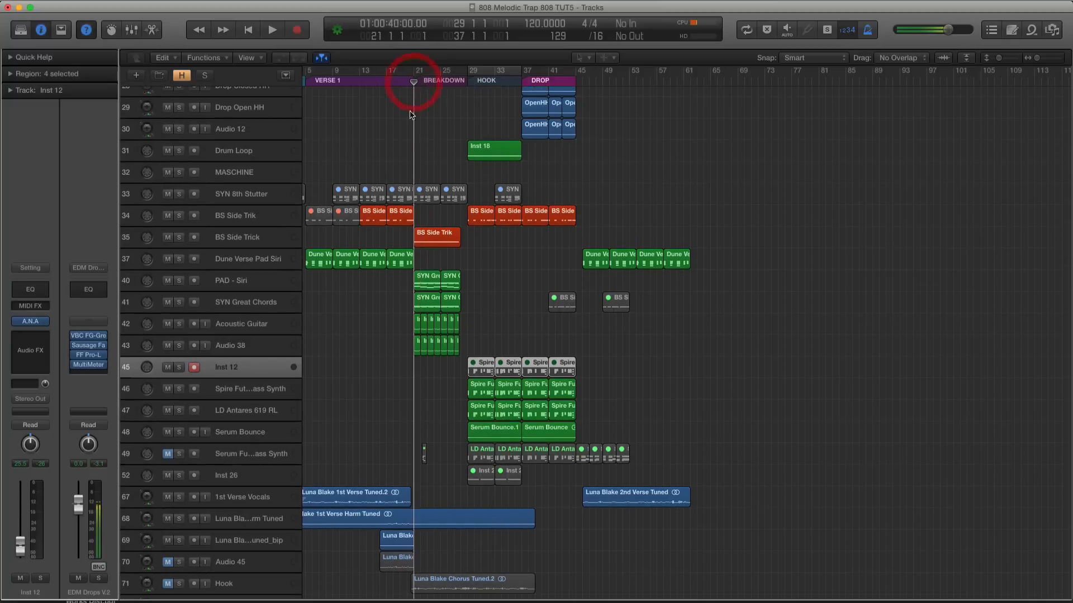
Copy PAD - Siri's first breakdown region onto the Inst 12 track at bar 21
{"action": "key", "text": "super+Right"}
{"action": "key", "text": "super+Right"}
{"action": "key", "text": "super+Right"}
{"action": "scroll", "coordinate": [421, 221], "scroll_direction": "down", "scroll_amount": 5}
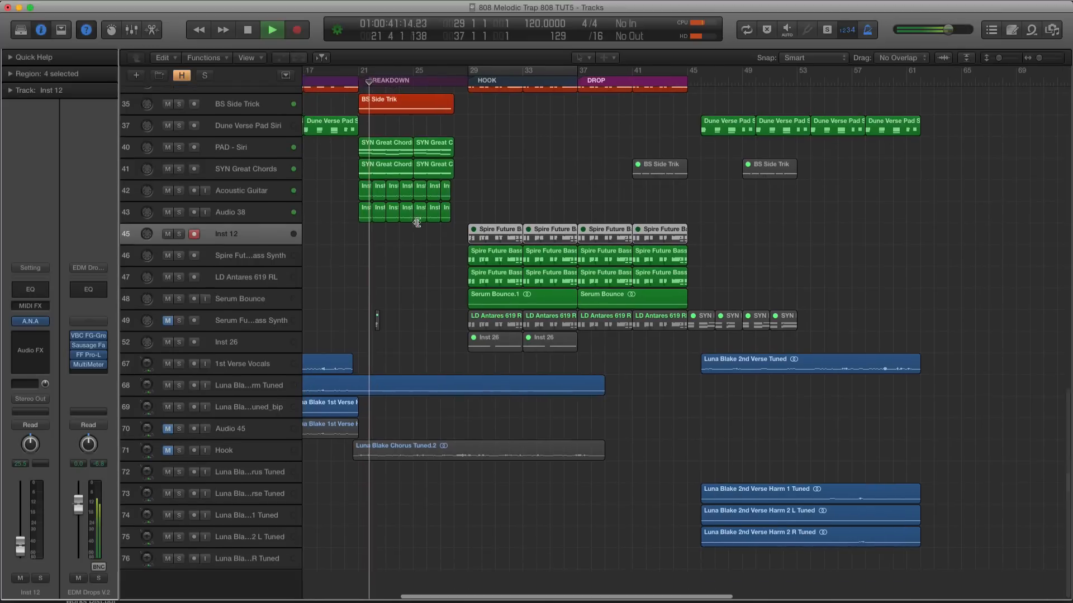
{"action": "left_click_drag", "start_coordinate": [375, 148], "coordinate": [377, 233]}
{"action": "key", "text": "space"}
Set a cycle over the breakdown from bar 21 to bar 27 and play the copied Inst 12 chords within it
{"action": "left_click_drag", "start_coordinate": [369, 70], "coordinate": [439, 66]}
{"action": "key", "text": "ctrl+s"}
{"action": "key", "text": "space"}
{"action": "left_click_drag", "start_coordinate": [373, 70], "coordinate": [360, 69]}
{"action": "key", "text": "ctrl+s"}
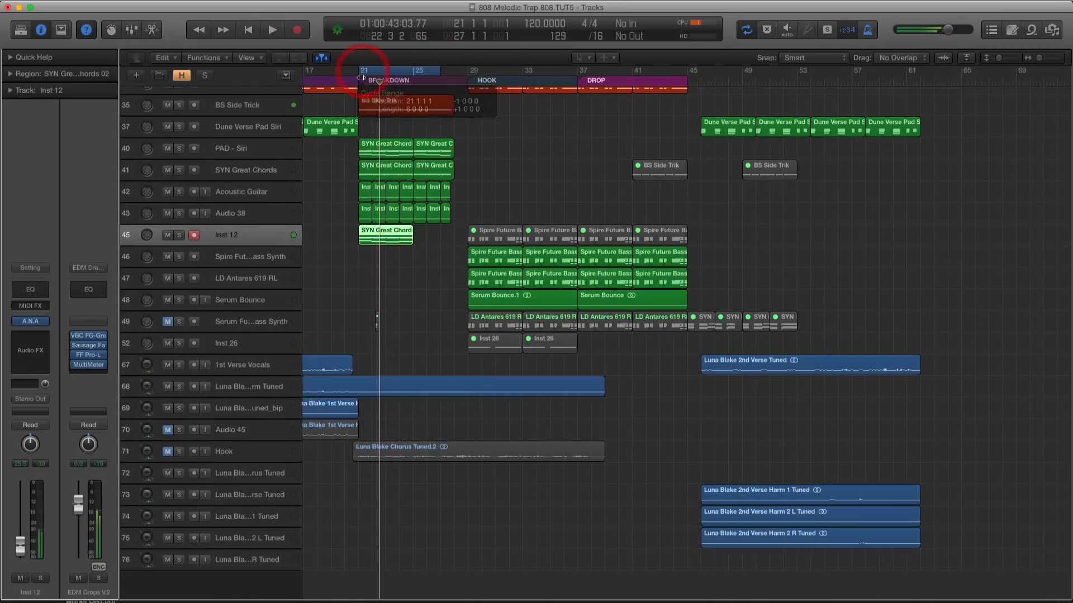
{"action": "key", "text": "space"}
{"action": "key", "text": "space"}
Audition the PAD - Siri regions in solo, set the track's volume to -22.0 dB and turn solo off
{"action": "scroll", "coordinate": [357, 191], "scroll_direction": "up", "scroll_amount": 1}
{"action": "key", "text": "ctrl+alt+Down"}
{"action": "key", "text": "ctrl+alt+Down"}
{"action": "key", "text": "ctrl+alt+Down"}
{"action": "key", "text": "ctrl+alt+Down"}
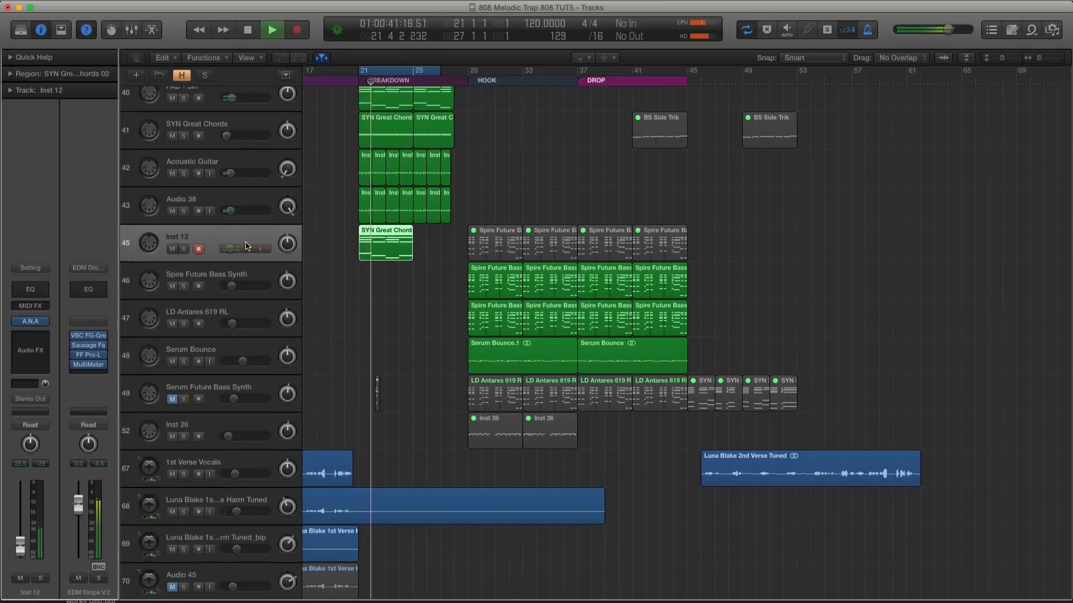
{"action": "scroll", "coordinate": [247, 246], "scroll_direction": "up", "scroll_amount": 3}
{"action": "key", "text": "ctrl+s"}
{"action": "left_click", "coordinate": [234, 204]}
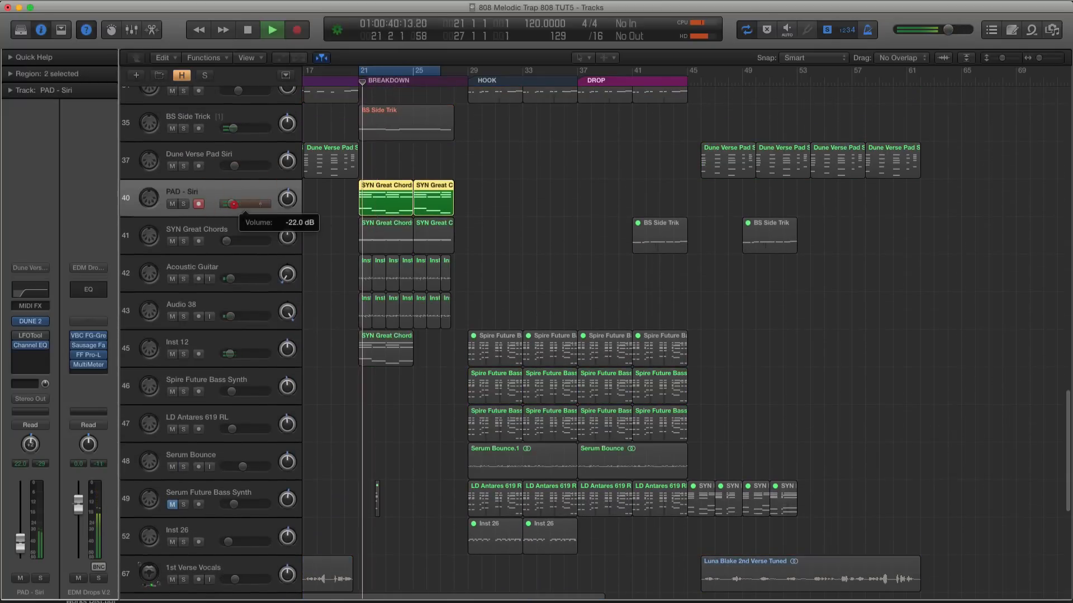
{"action": "key", "text": "ctrl+s"}
Adjust the filter envelope in the Inst 12 track's A.N.A synth during playback and close the synth
{"action": "left_click", "coordinate": [226, 352]}
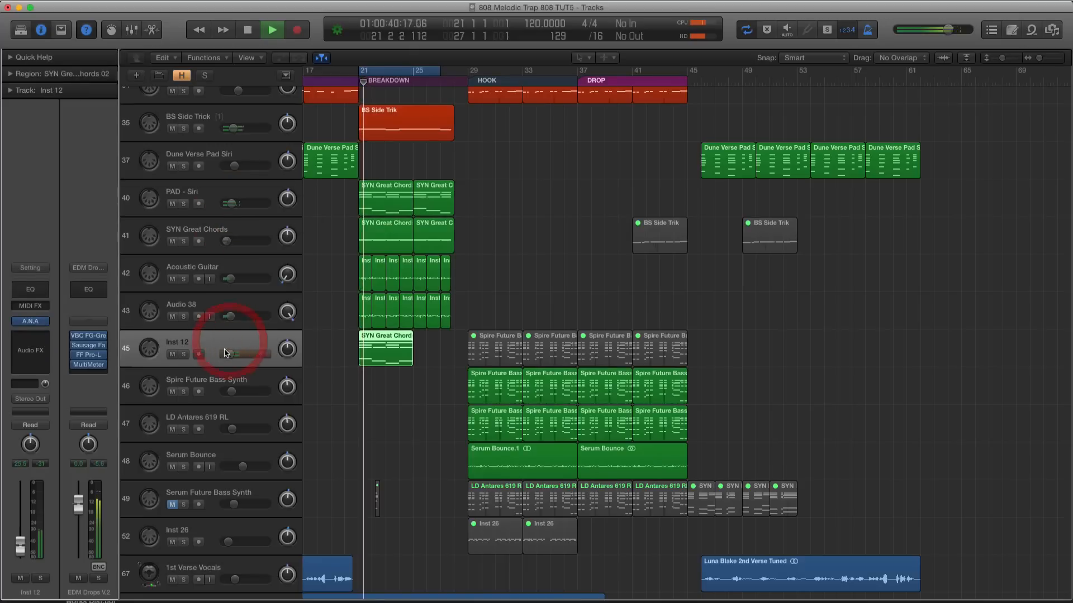
{"action": "left_click", "coordinate": [31, 324]}
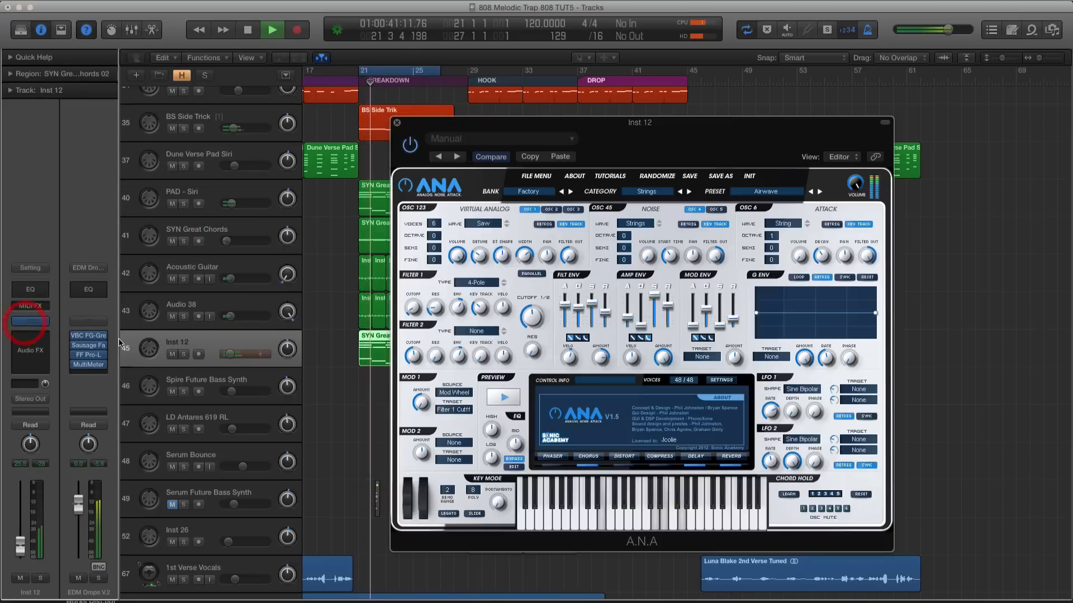
{"action": "left_click_drag", "start_coordinate": [565, 299], "coordinate": [579, 314]}
{"action": "left_click", "coordinate": [567, 301]}
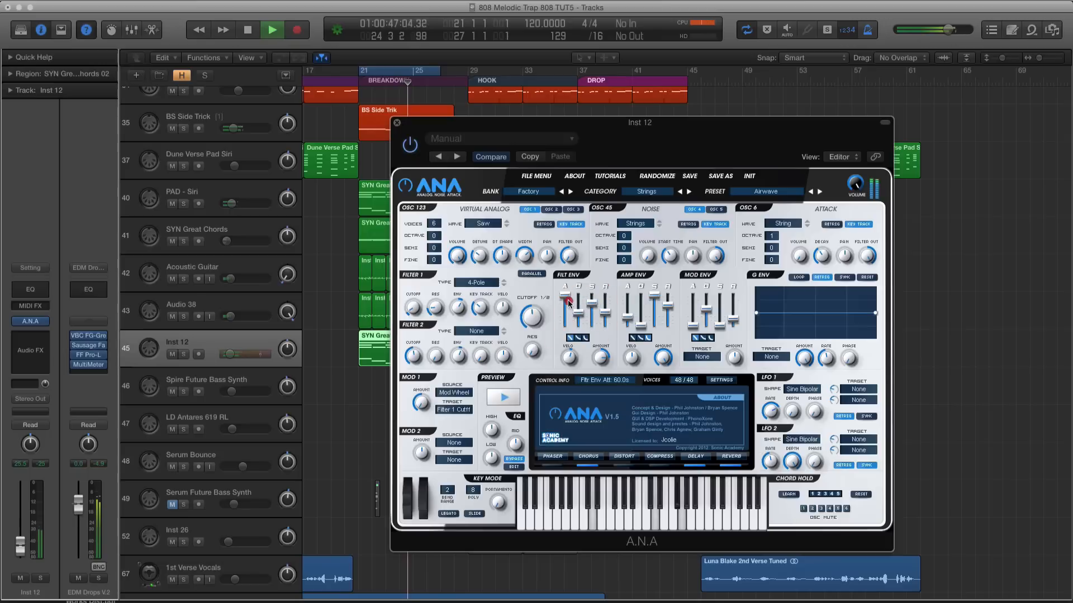
{"action": "left_click", "coordinate": [396, 124]}
Copy the Inst 12 breakdown region to bar 25 and listen to the copy in solo
{"action": "key", "text": "super+Down"}
{"action": "key", "text": "space"}
{"action": "left_click", "coordinate": [429, 350]}
{"action": "left_click_drag", "start_coordinate": [392, 348], "coordinate": [446, 344]}
{"action": "left_click", "coordinate": [231, 355]}
{"action": "key", "text": "ctrl+s"}
{"action": "key", "text": "space"}
Audition the breakdown with PAD - Siri and SYN Great Chords briefly muted, and lower Inst 12's volume to -31.0 dB
{"action": "key", "text": "space"}
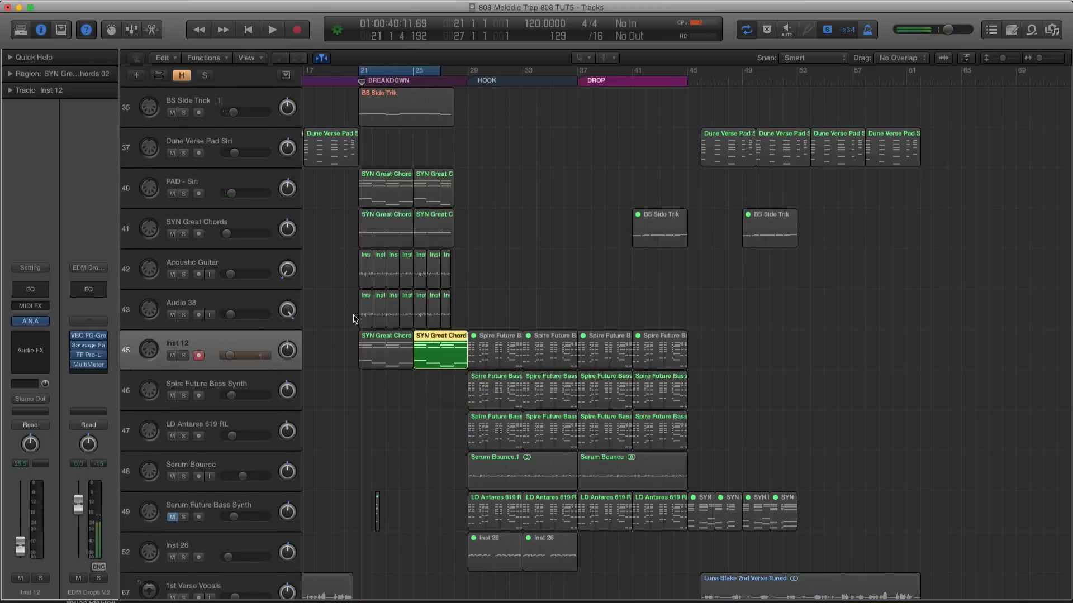
{"action": "key", "text": "ctrl+s"}
{"action": "key", "text": "space"}
{"action": "left_click", "coordinate": [172, 193]}
{"action": "left_click", "coordinate": [172, 234]}
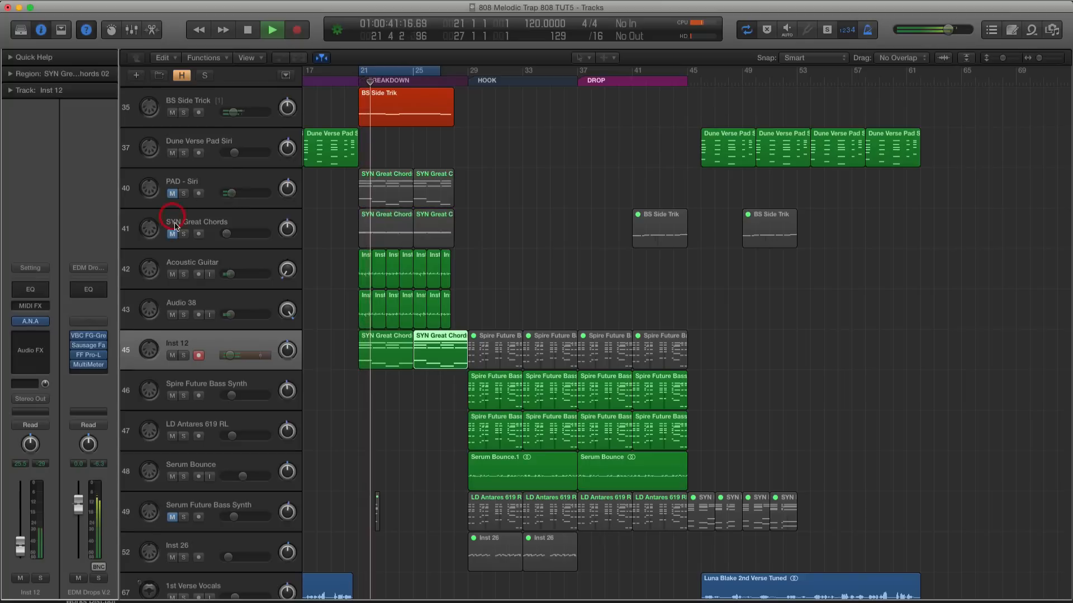
{"action": "left_click", "coordinate": [172, 193]}
{"action": "left_click", "coordinate": [172, 234]}
{"action": "left_click_drag", "start_coordinate": [230, 355], "coordinate": [225, 361]}
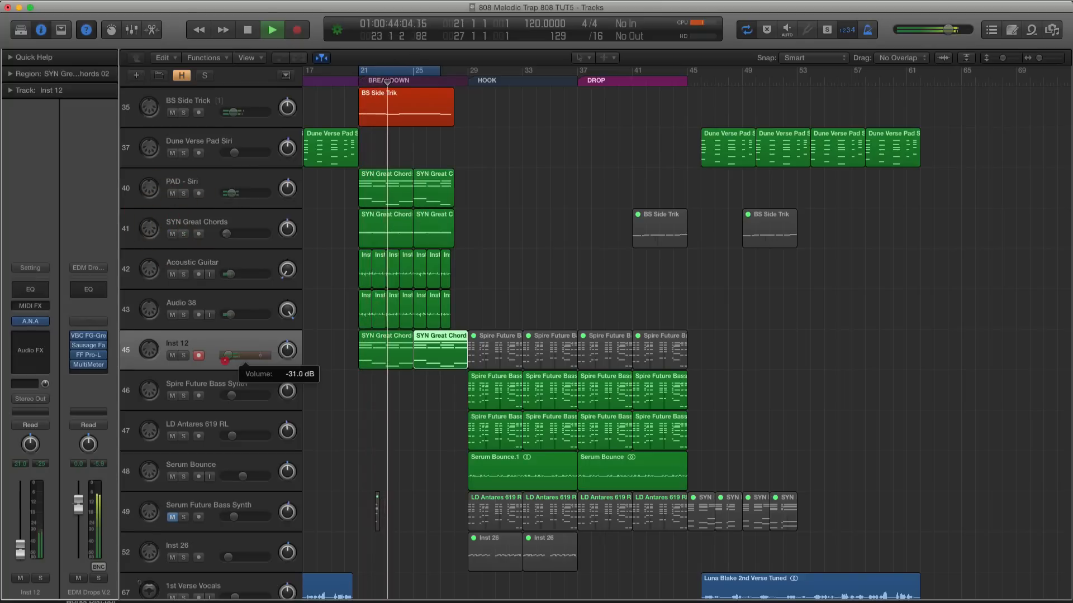
Turn off the cycle and replace the Inst 12 region at bar 25 with a copy of PAD - Siri's second breakdown region
{"action": "left_click", "coordinate": [397, 70]}
{"action": "left_click", "coordinate": [448, 348]}
{"action": "left_click", "coordinate": [446, 386]}
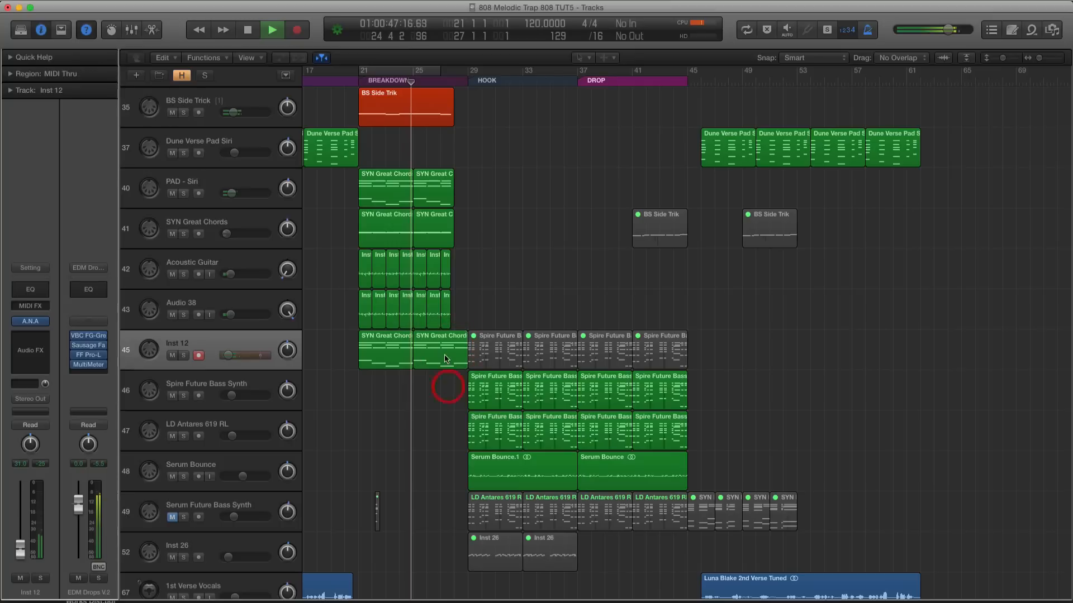
{"action": "left_click", "coordinate": [446, 355]}
{"action": "key", "text": "Delete"}
{"action": "left_click_drag", "start_coordinate": [427, 195], "coordinate": [433, 353]}
{"action": "key", "text": "space"}
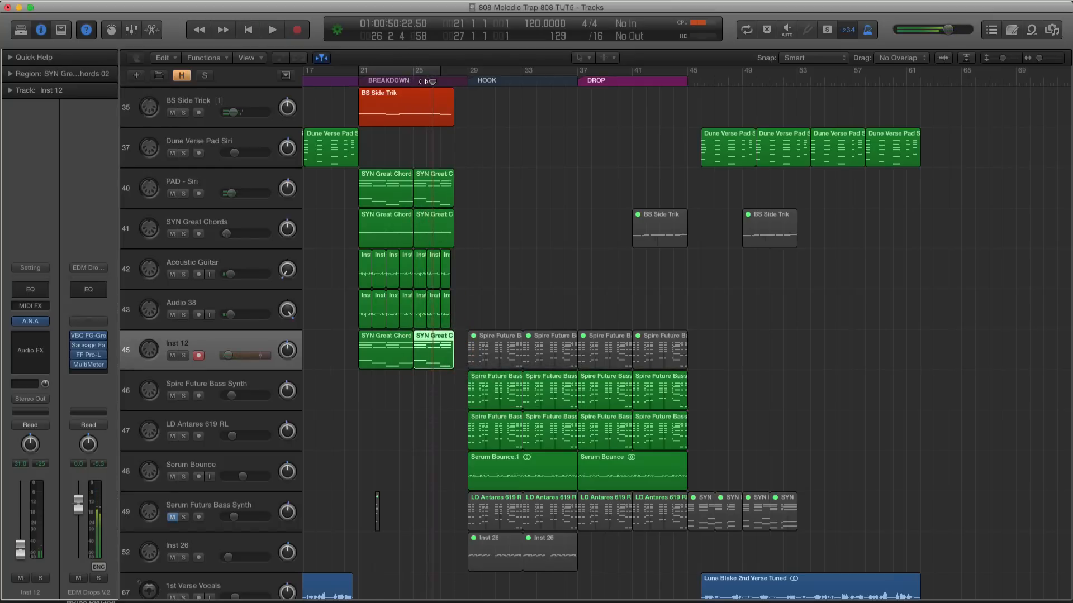
Listen from the breakdown into the hook and select the Inst 12 track
{"action": "key", "text": "space"}
{"action": "scroll", "coordinate": [525, 156], "scroll_direction": "up", "scroll_amount": 2}
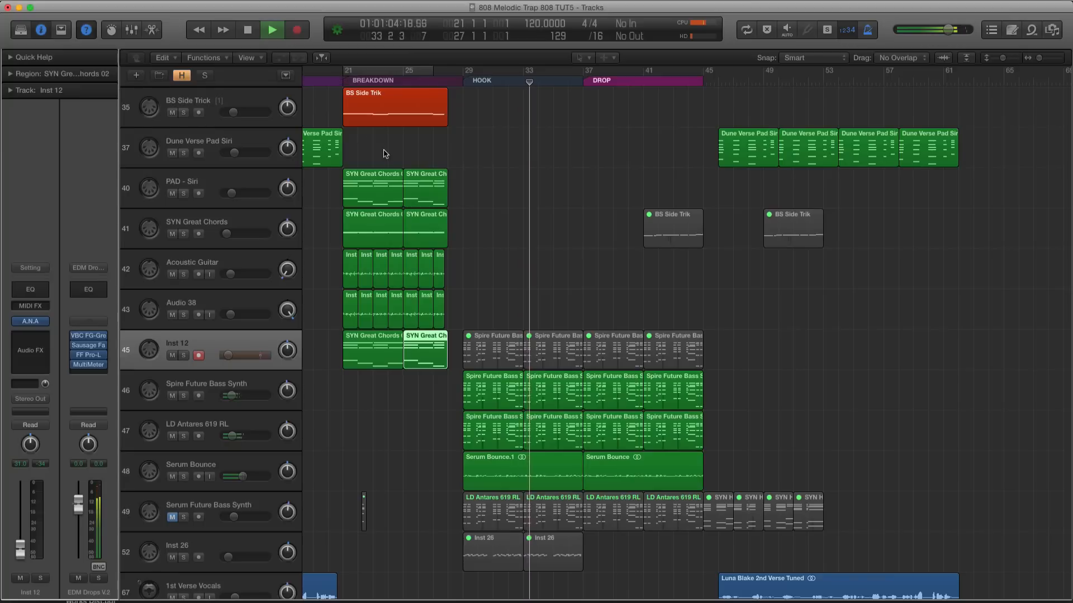
{"action": "key", "text": "space"}
{"action": "left_click", "coordinate": [222, 384]}
{"action": "left_click", "coordinate": [213, 348]}
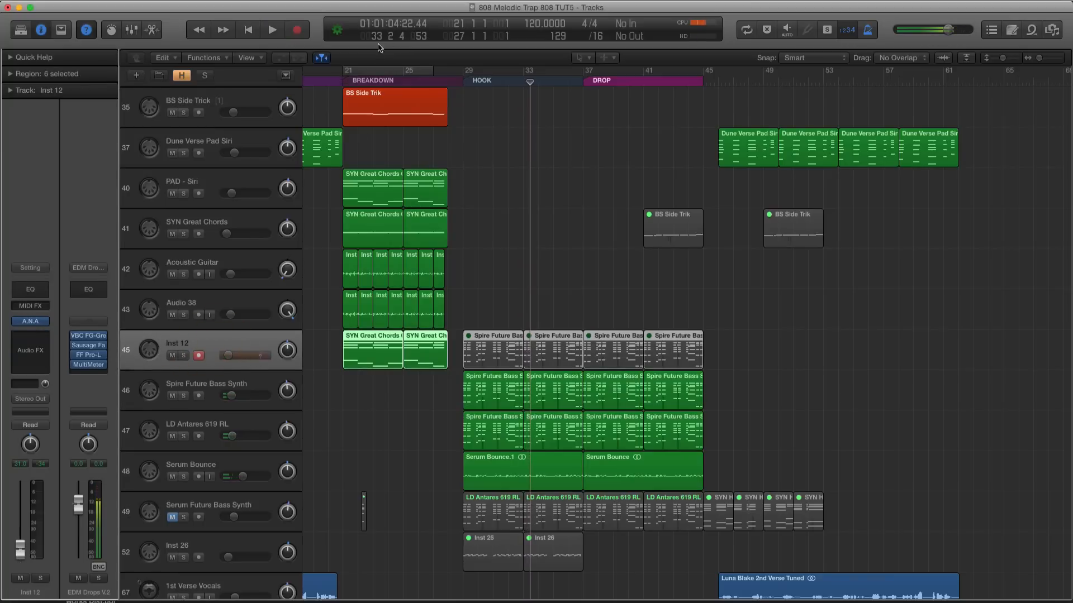
Cycle the breakdown again, lower Inst 12's volume to -35.0 dB and pan the track to the right
{"action": "scroll", "coordinate": [391, 148], "scroll_direction": "down", "scroll_amount": 10}
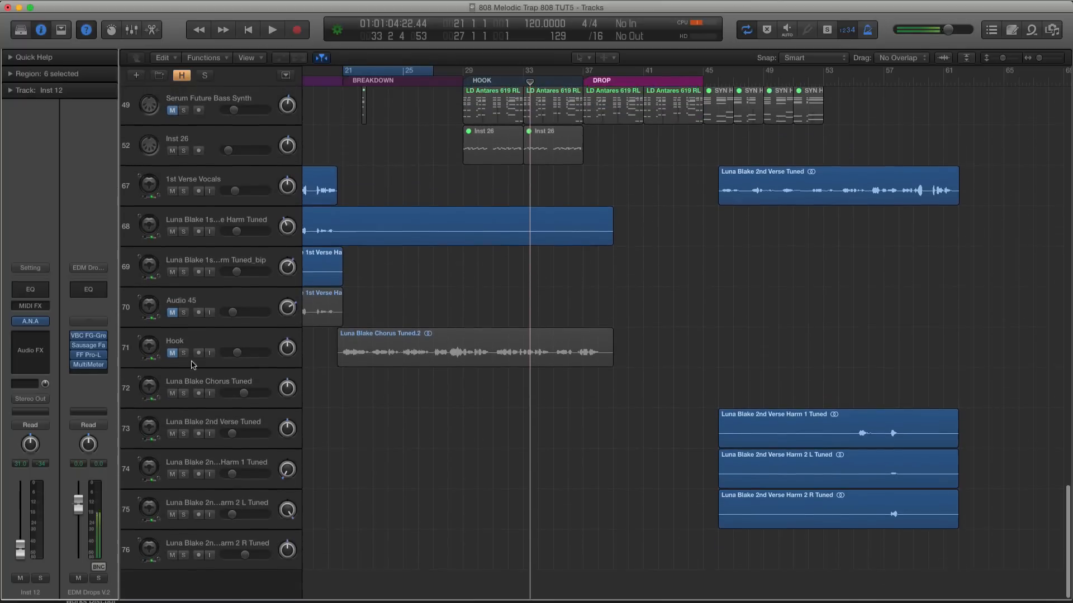
{"action": "key", "text": "space"}
{"action": "scroll", "coordinate": [483, 236], "scroll_direction": "up", "scroll_amount": 10}
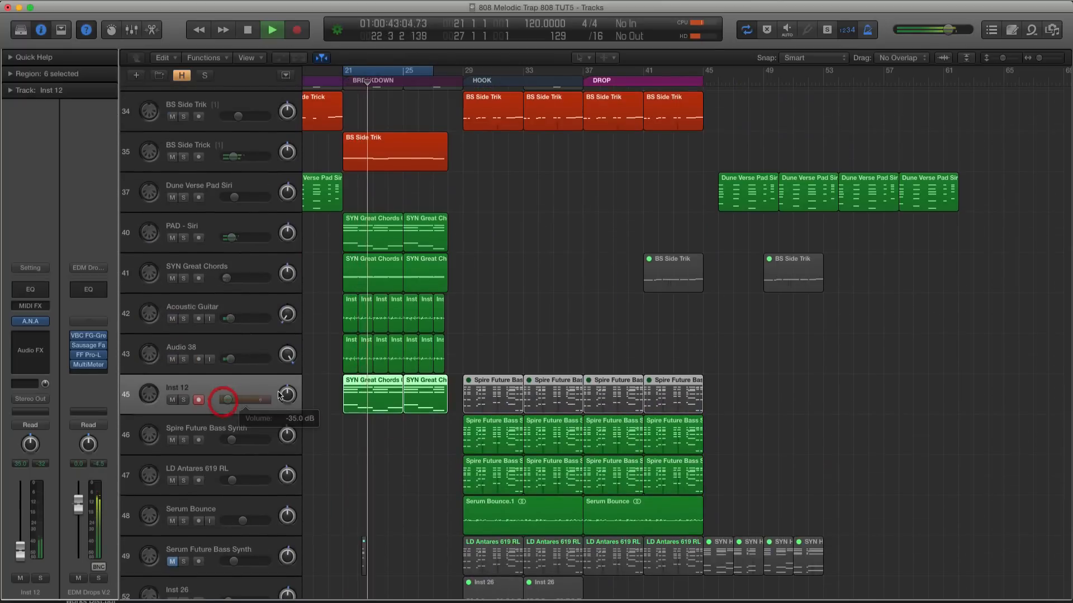
{"action": "scroll", "coordinate": [318, 341], "scroll_direction": "right", "scroll_amount": 1}
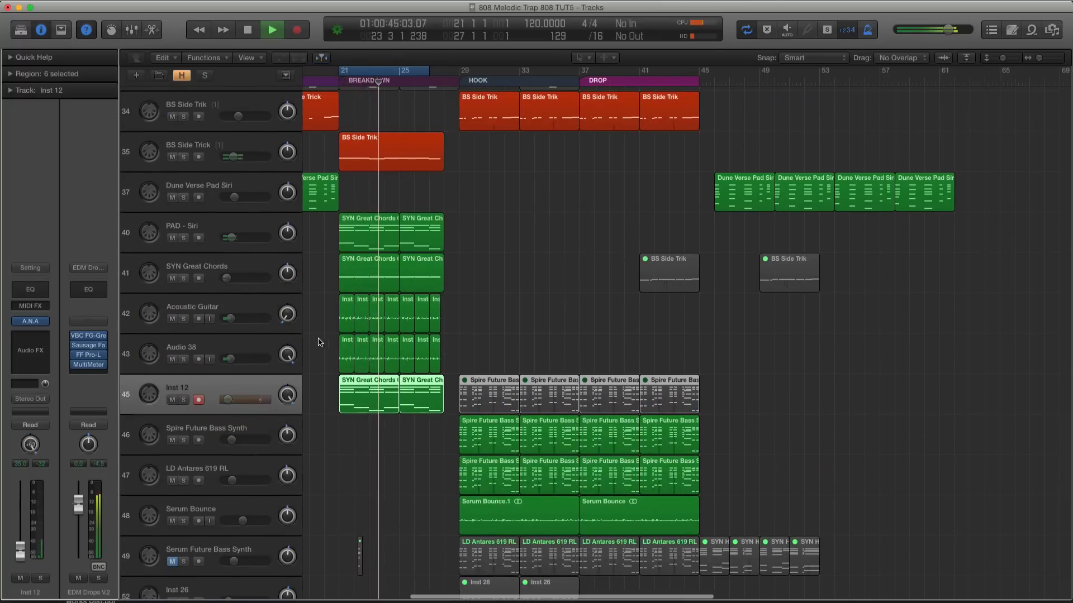
{"action": "scroll", "coordinate": [319, 343], "scroll_direction": "up", "scroll_amount": 2}
{"action": "left_click_drag", "start_coordinate": [287, 396], "coordinate": [286, 413]}
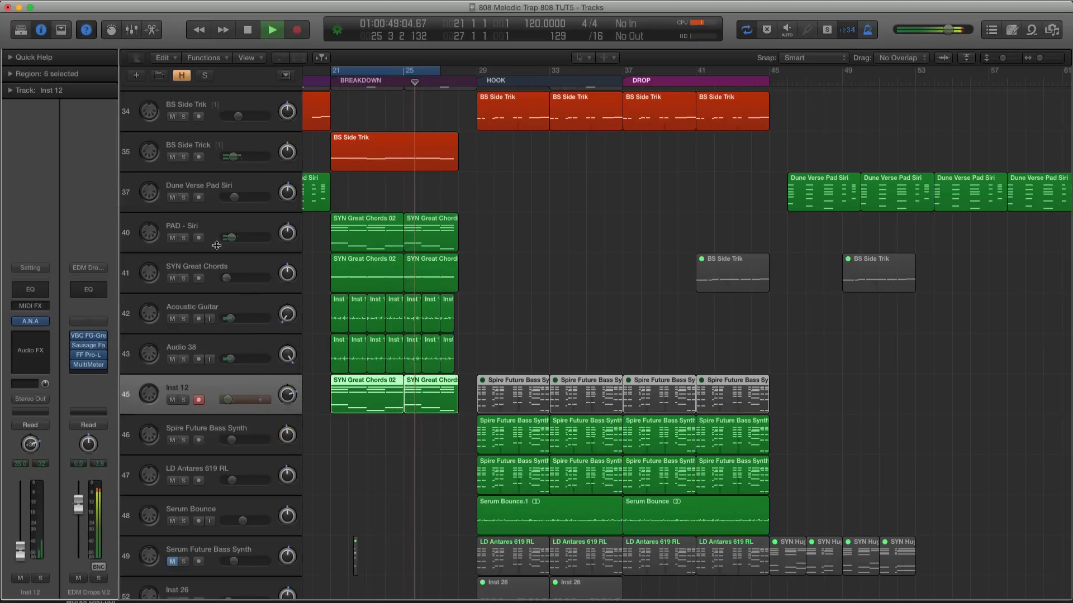
Pan the SYN Great Chords track to the left and move it directly above Inst 12, ending its track solo
{"action": "left_click", "coordinate": [209, 224]}
{"action": "left_click", "coordinate": [211, 268]}
{"action": "left_click", "coordinate": [184, 278]}
{"action": "left_click_drag", "start_coordinate": [287, 273], "coordinate": [296, 362]}
{"action": "left_click_drag", "start_coordinate": [235, 268], "coordinate": [221, 360]}
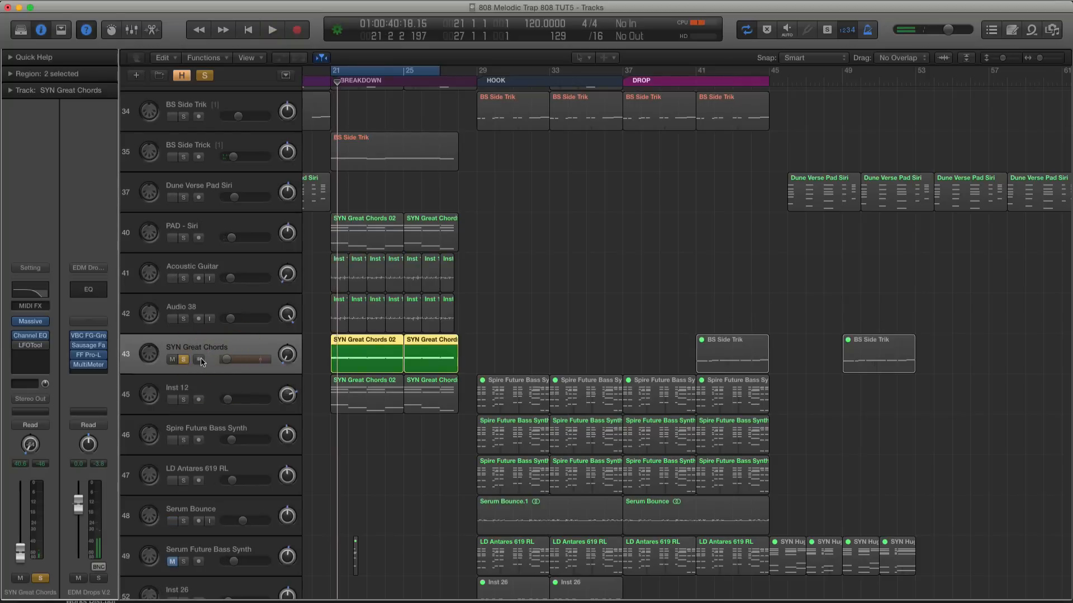
{"action": "left_click", "coordinate": [182, 359]}
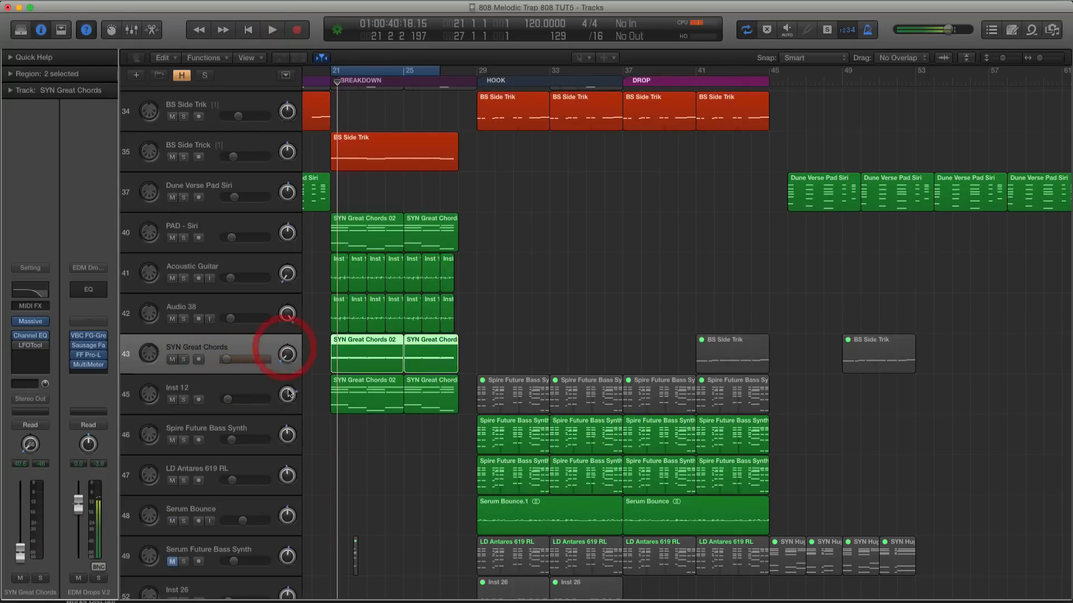
{"action": "scroll", "coordinate": [218, 387], "scroll_direction": "down", "scroll_amount": 1}
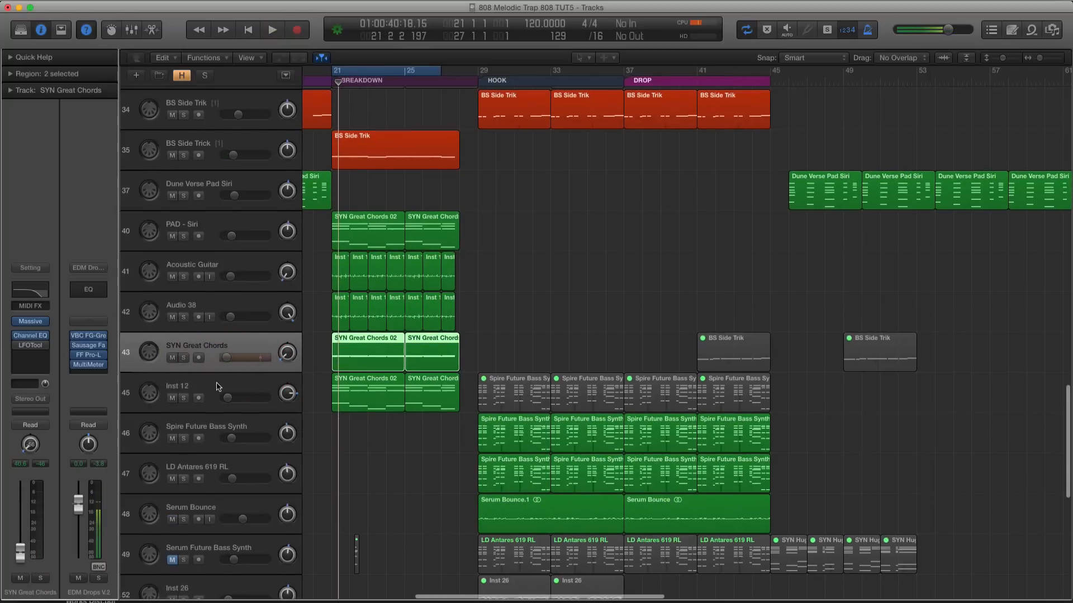
During solo playback, set SYN Great Chords to -22.5 dB with pan -23, and pan Inst 12 to +39
{"action": "key", "text": "ctrl+s"}
{"action": "key", "text": "space"}
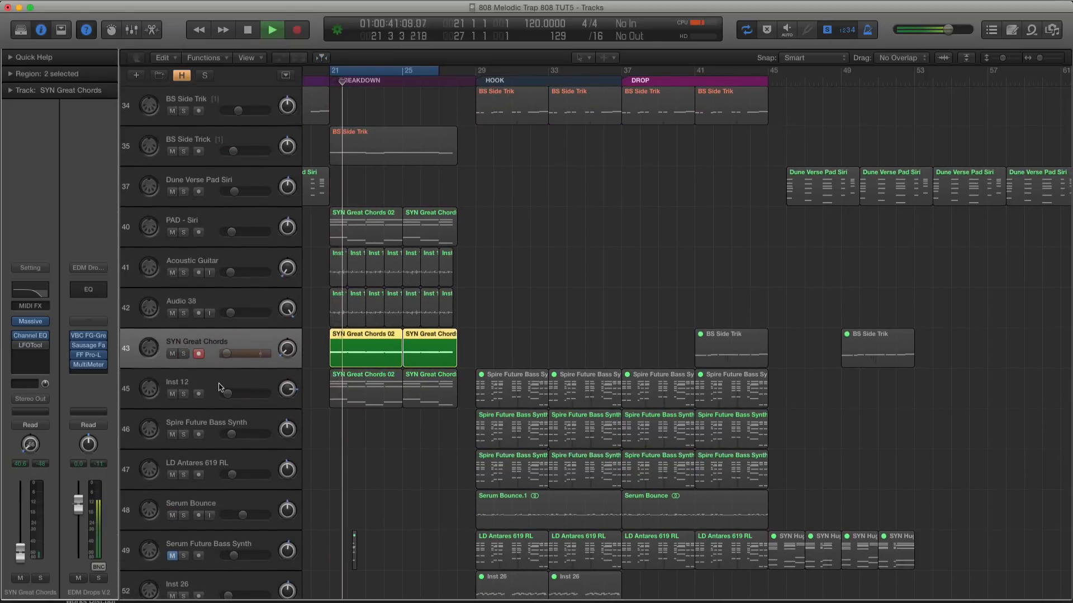
{"action": "left_click_drag", "start_coordinate": [238, 354], "coordinate": [282, 335]}
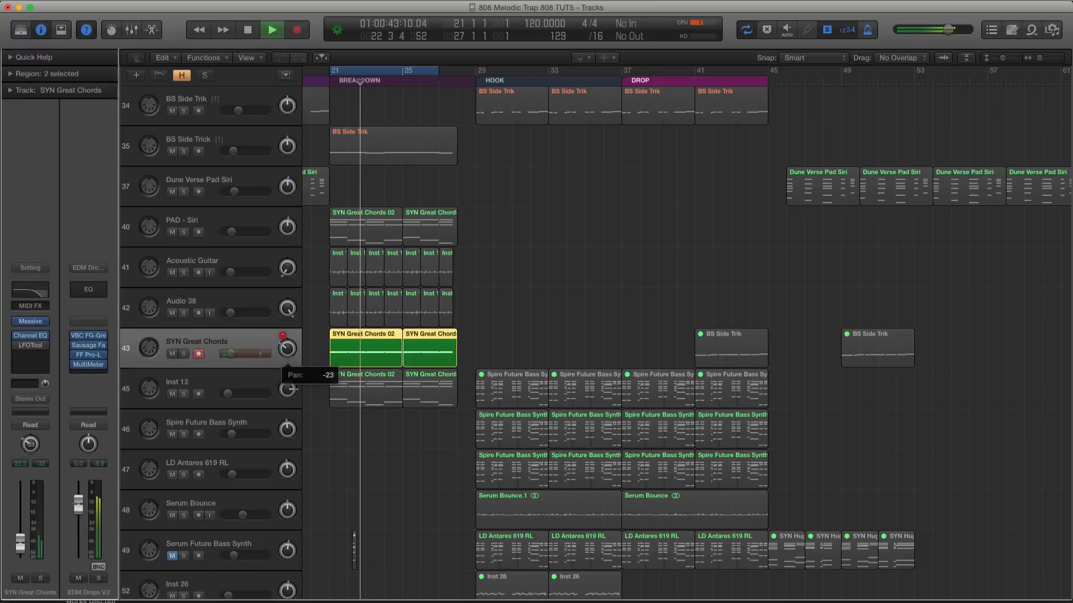
{"action": "left_click", "coordinate": [287, 387]}
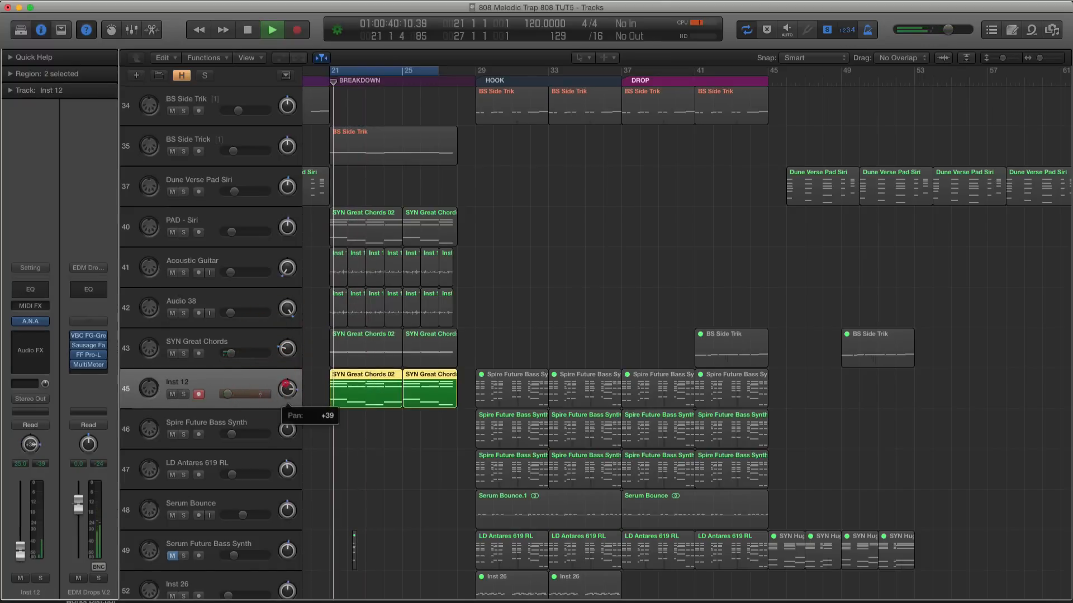
{"action": "left_click", "coordinate": [339, 348], "text": "shift"}
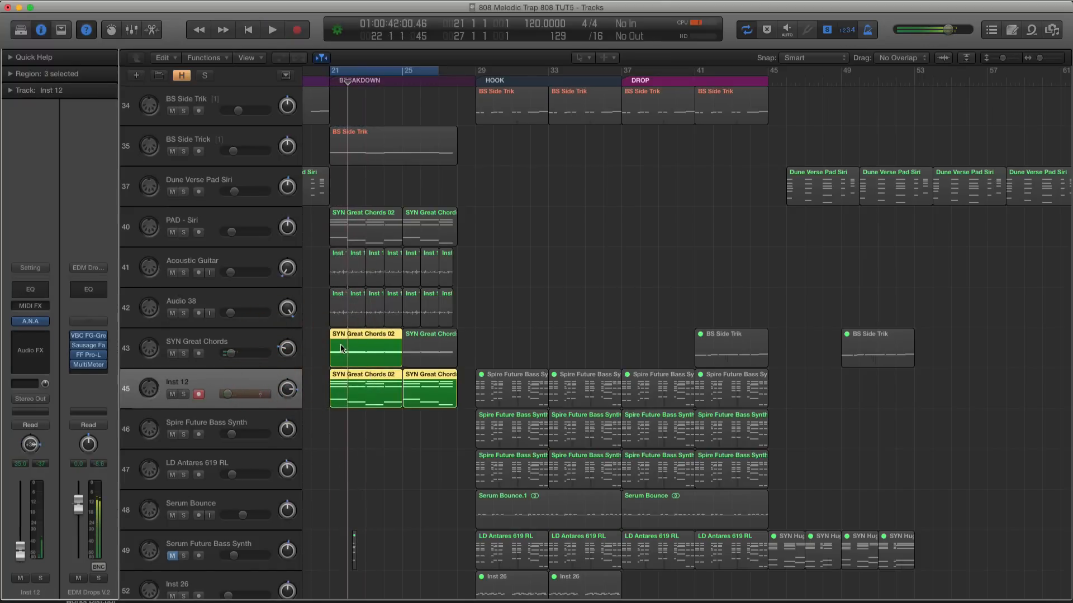
{"action": "key", "text": "space"}
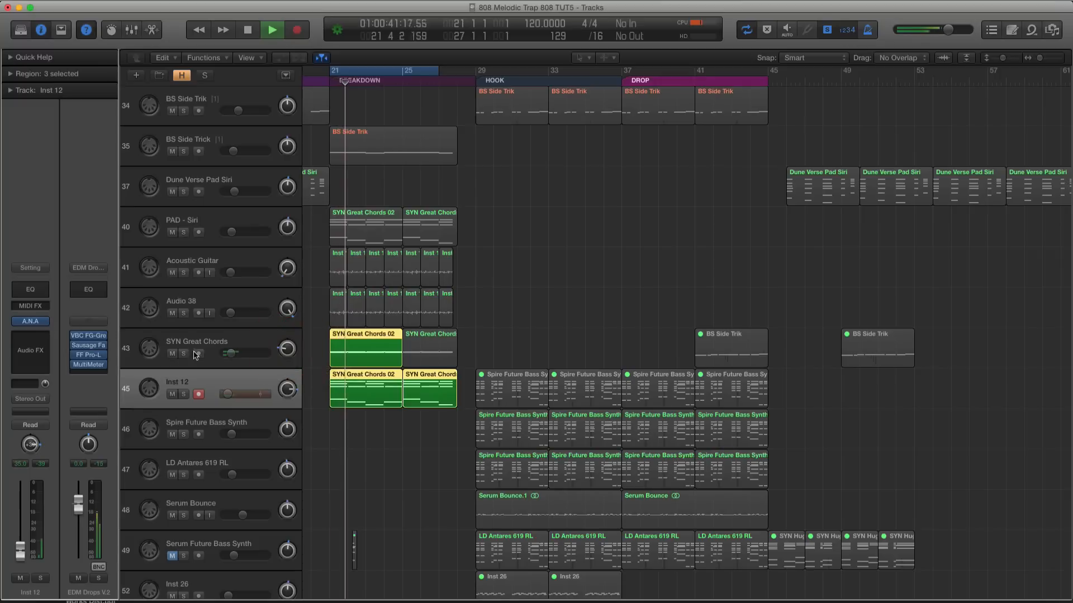
Open the Massive synth on SYN Great Chords clear of the breakdown regions and lengthen the attack of its fourth envelope
{"action": "left_click", "coordinate": [218, 341]}
{"action": "key", "text": "space"}
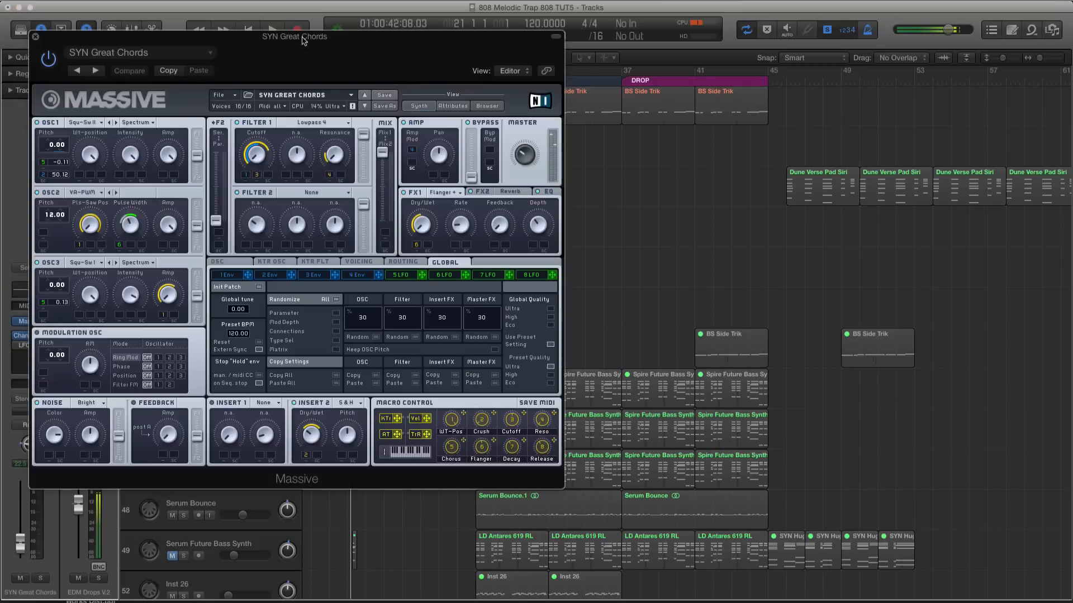
{"action": "left_click_drag", "start_coordinate": [260, 39], "coordinate": [488, 51]}
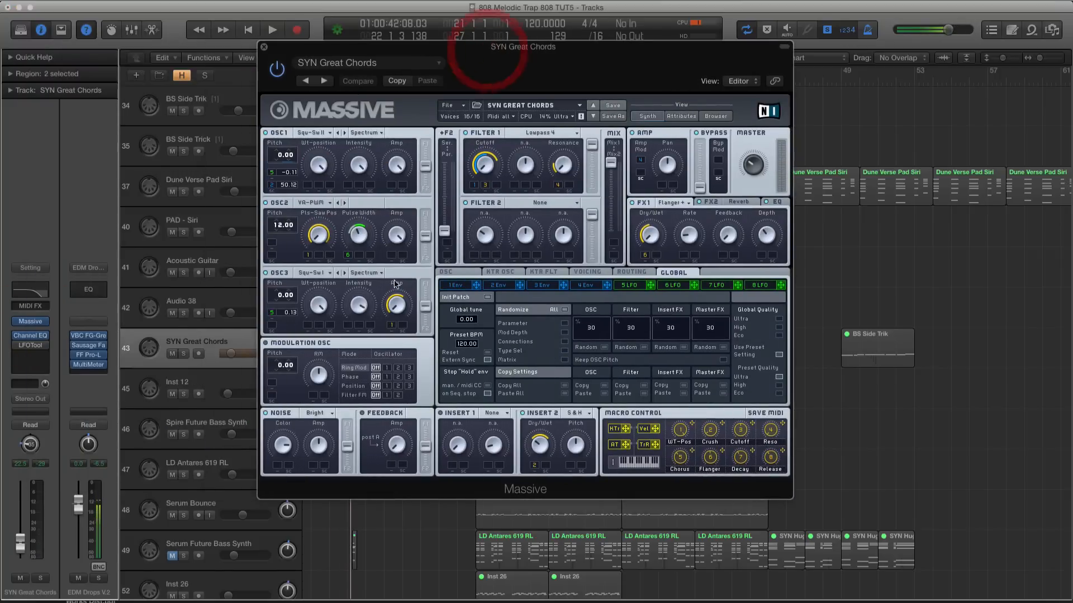
{"action": "left_click", "coordinate": [583, 285]}
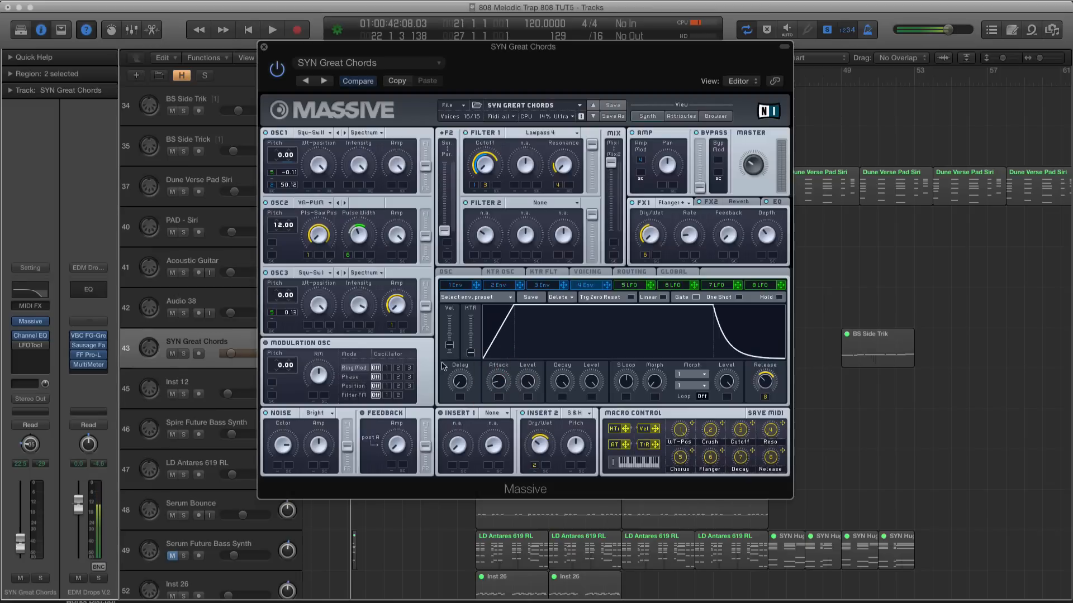
{"action": "key", "text": "space"}
{"action": "left_click_drag", "start_coordinate": [361, 52], "coordinate": [569, 57]}
{"action": "left_click_drag", "start_coordinate": [704, 391], "coordinate": [705, 386]}
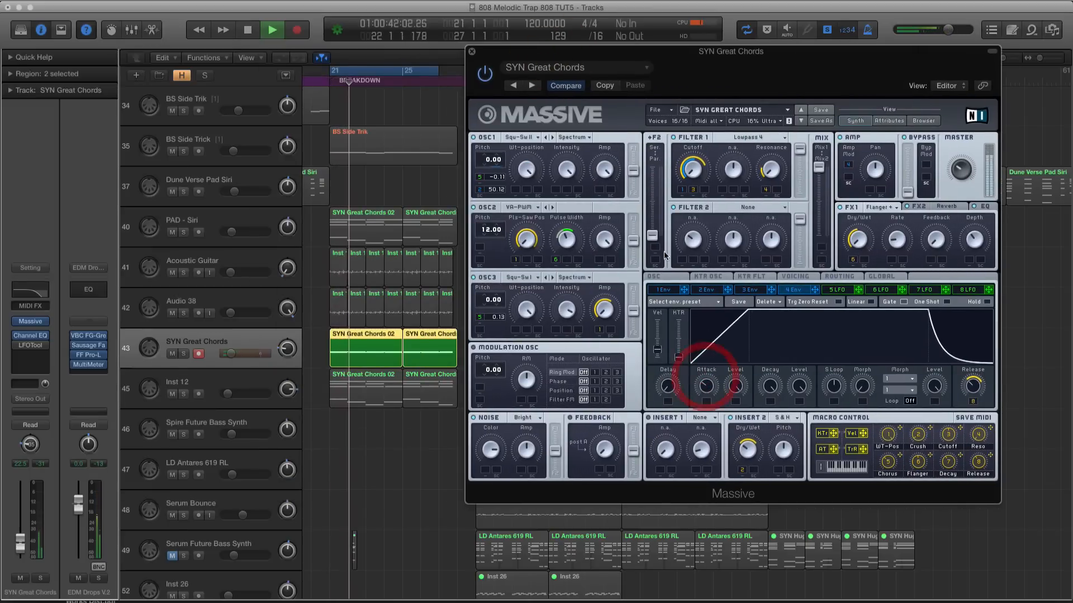
{"action": "key", "text": "space"}
Show Massive's first envelope and lower SYN Great Chords' volume to -24.0 dB with the full breakdown playing
{"action": "left_click", "coordinate": [673, 289]}
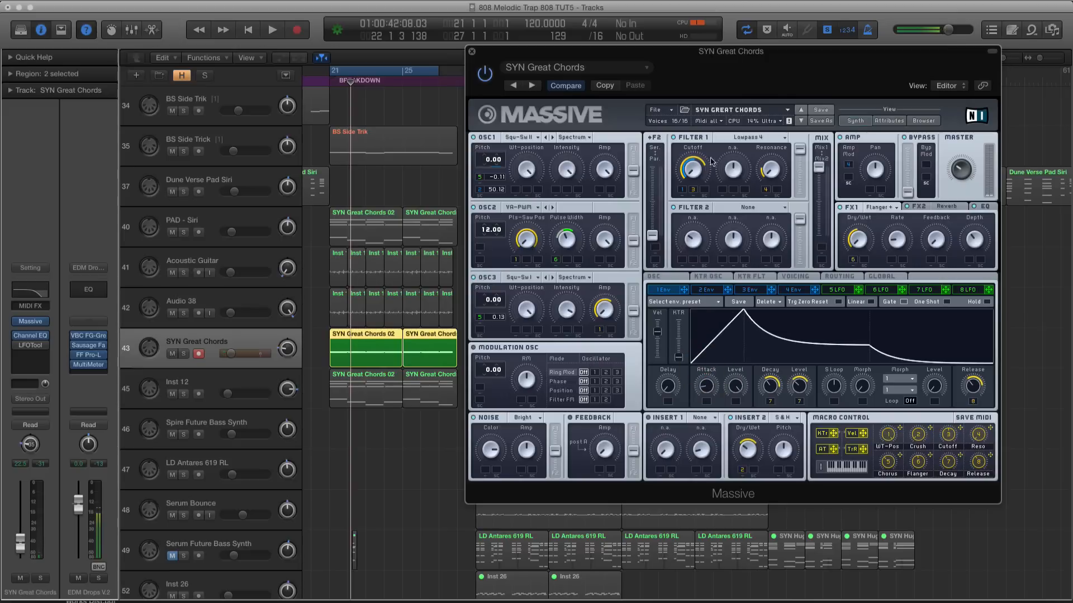
{"action": "key", "text": "space"}
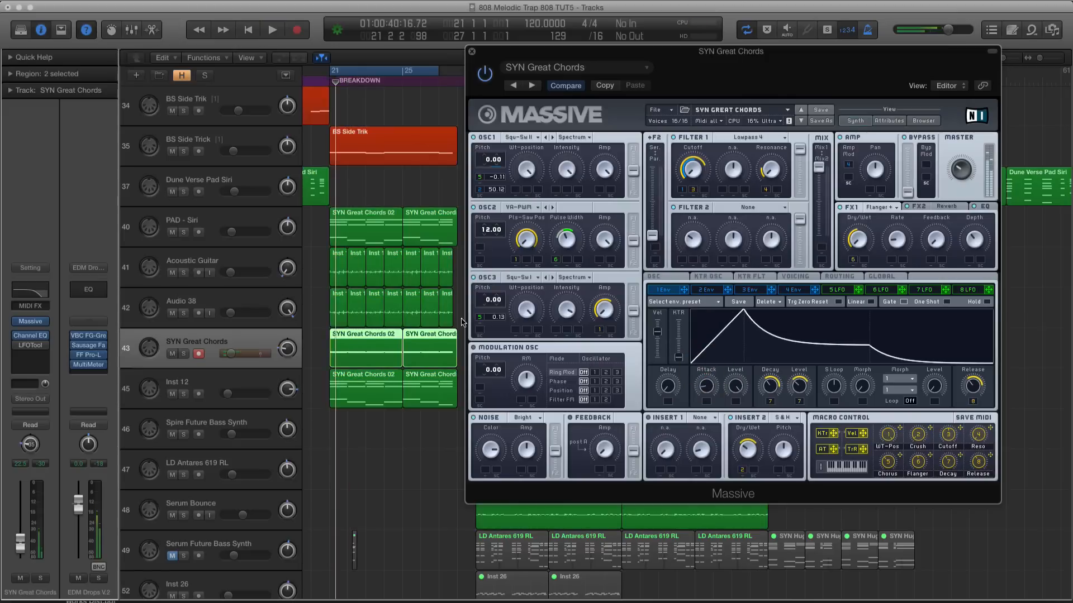
{"action": "left_click_drag", "start_coordinate": [236, 354], "coordinate": [232, 354]}
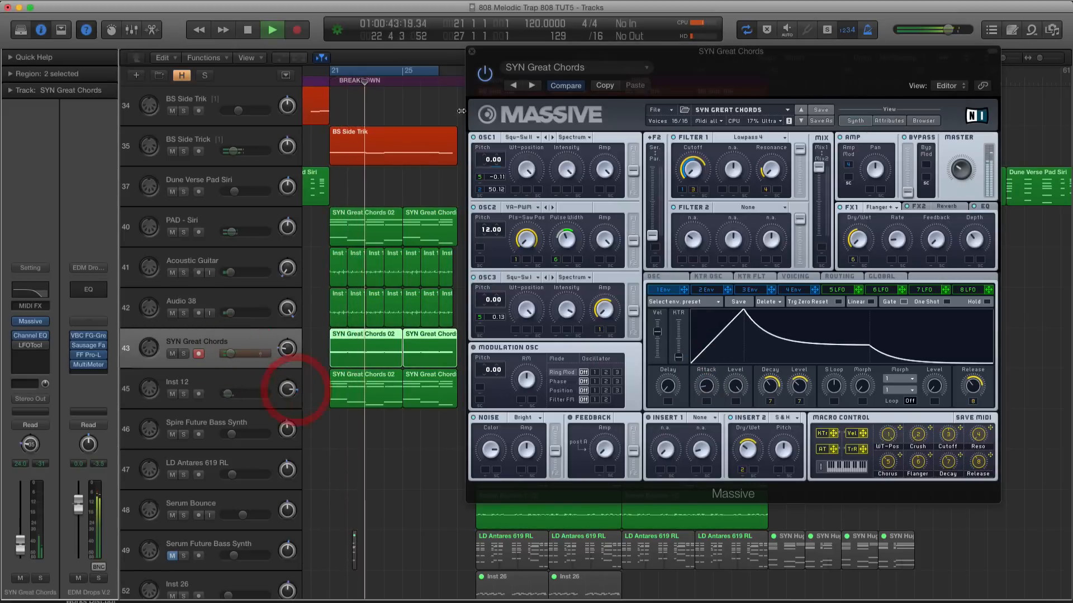
Close the Massive and MultiMeter windows and turn off the breakdown cycle while playback continues
{"action": "left_click", "coordinate": [472, 51]}
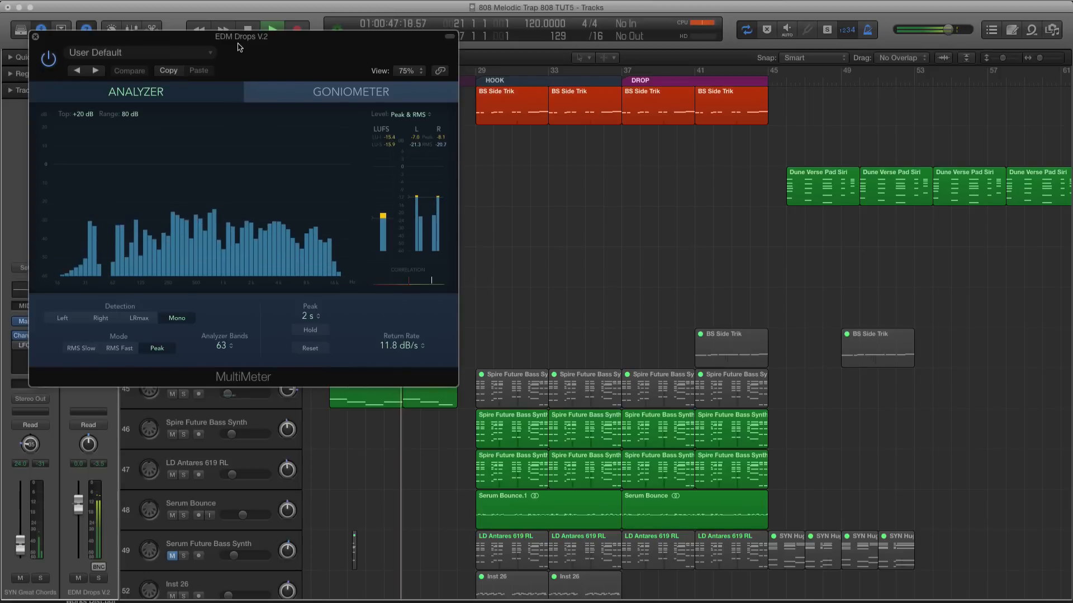
{"action": "left_click_drag", "start_coordinate": [232, 35], "coordinate": [651, 70]}
{"action": "left_click", "coordinate": [454, 71]}
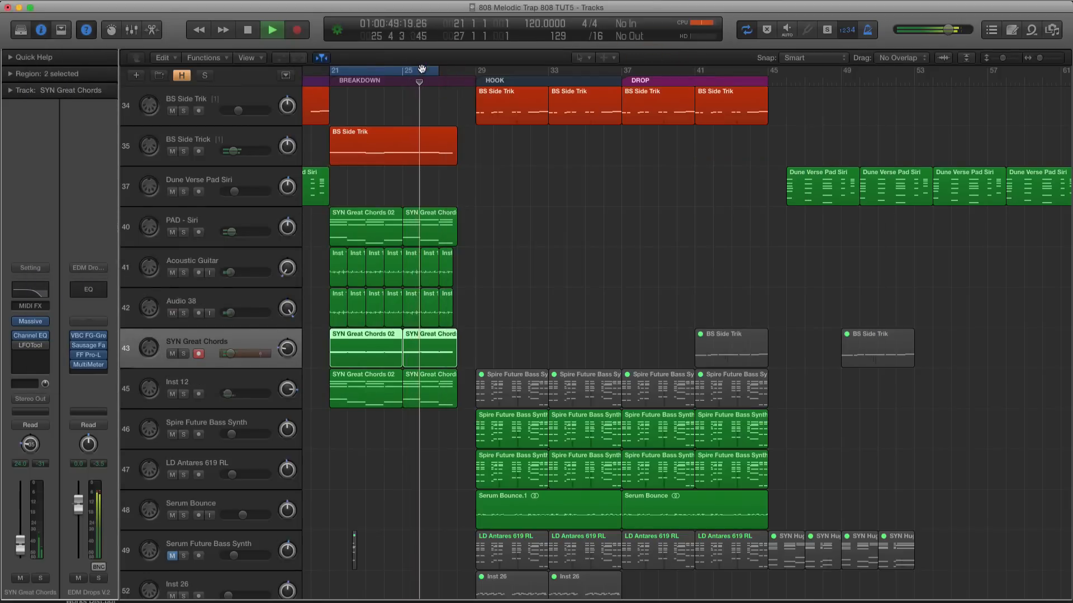
Mute and unmute SYN Great Chords and Inst 12 during playback to compare the breakdown with and without these layers
{"action": "left_click", "coordinate": [172, 354]}
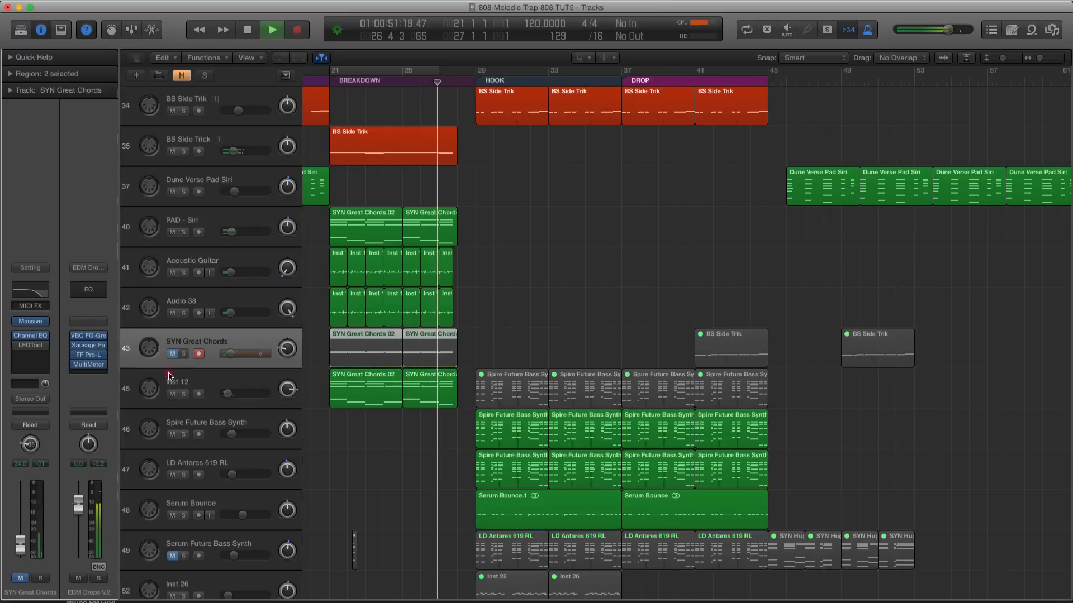
{"action": "left_click", "coordinate": [173, 394]}
{"action": "left_click_drag", "start_coordinate": [172, 354], "coordinate": [172, 394]}
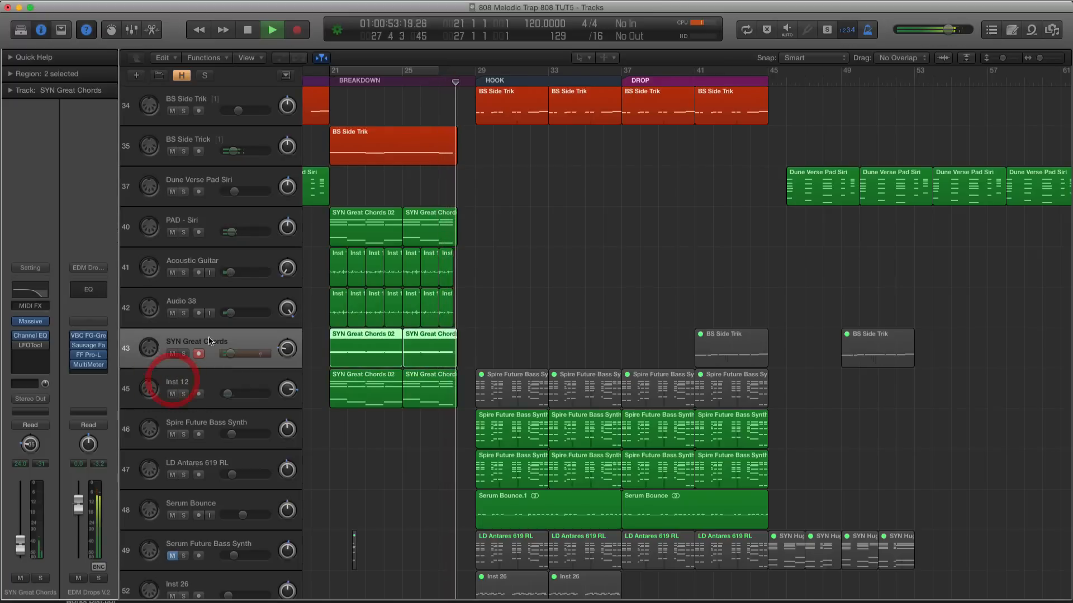
Narrow the breakdown panning by moving SYN Great Chords closer to centre and setting Inst 12's pan to +25
{"action": "left_click_drag", "start_coordinate": [282, 352], "coordinate": [290, 391]}
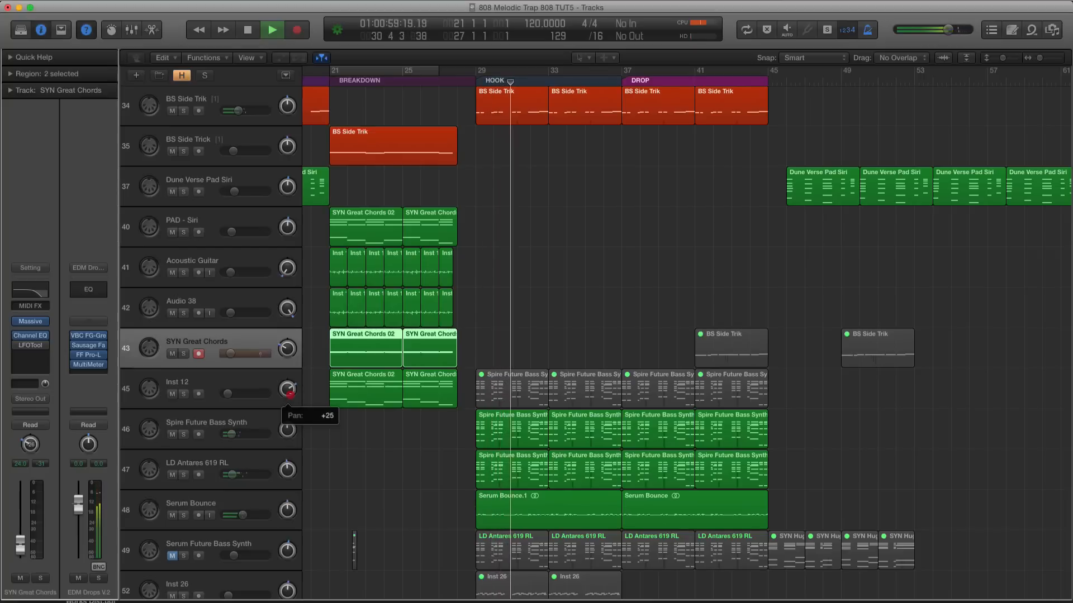
{"action": "left_click", "coordinate": [242, 384], "text": "shift"}
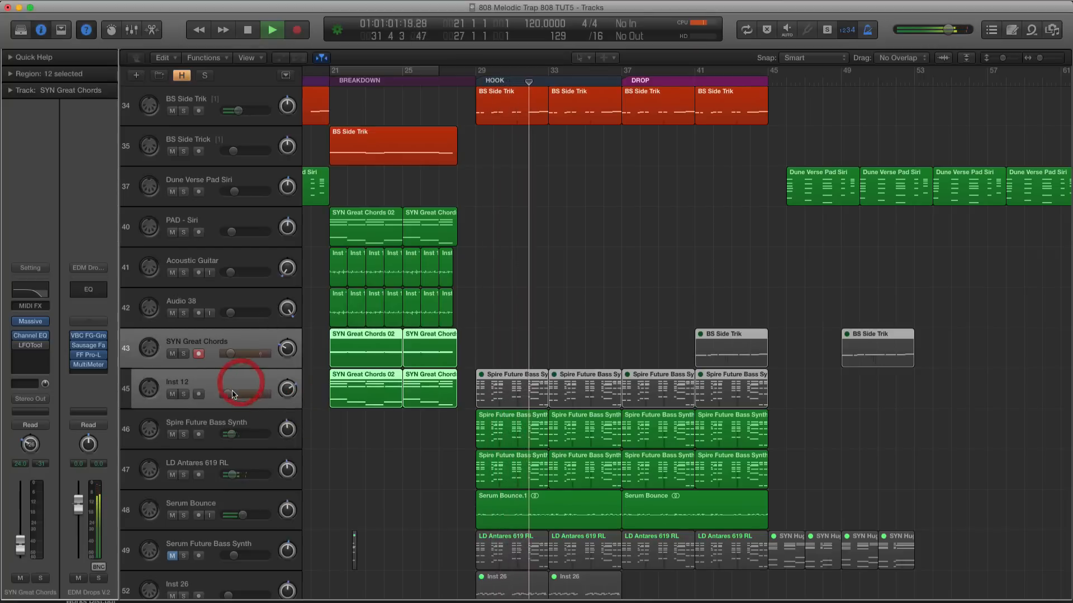
Duplicate the Inst 12 track with its A.N.A synth, move the four muted Spire Future Bass Synth regions onto it, and unmute the two hook regions
{"action": "scroll", "coordinate": [209, 379], "scroll_direction": "up", "scroll_amount": 3}
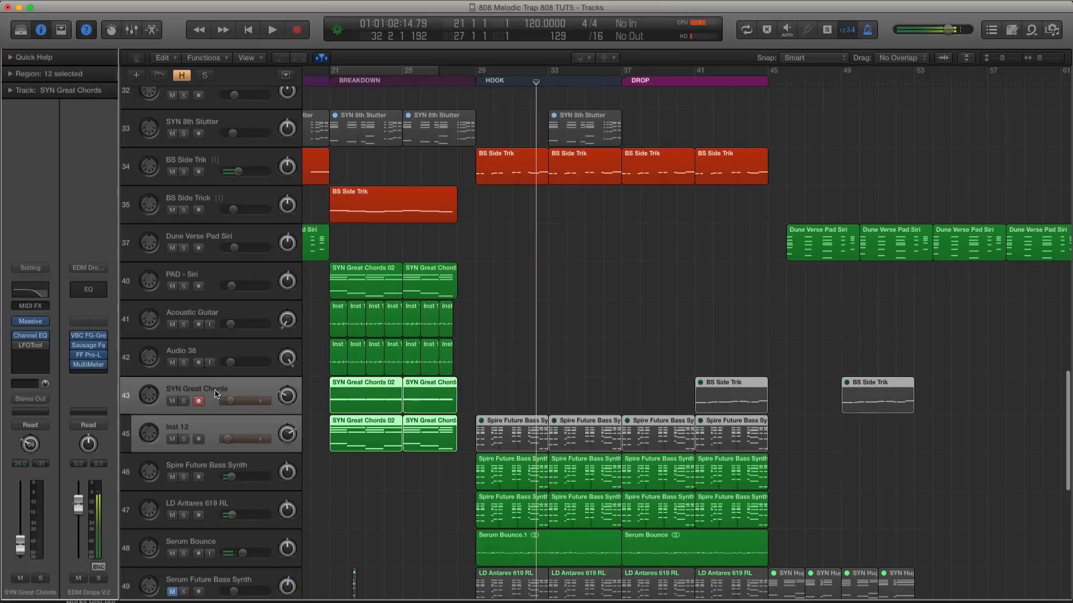
{"action": "left_click", "coordinate": [212, 435]}
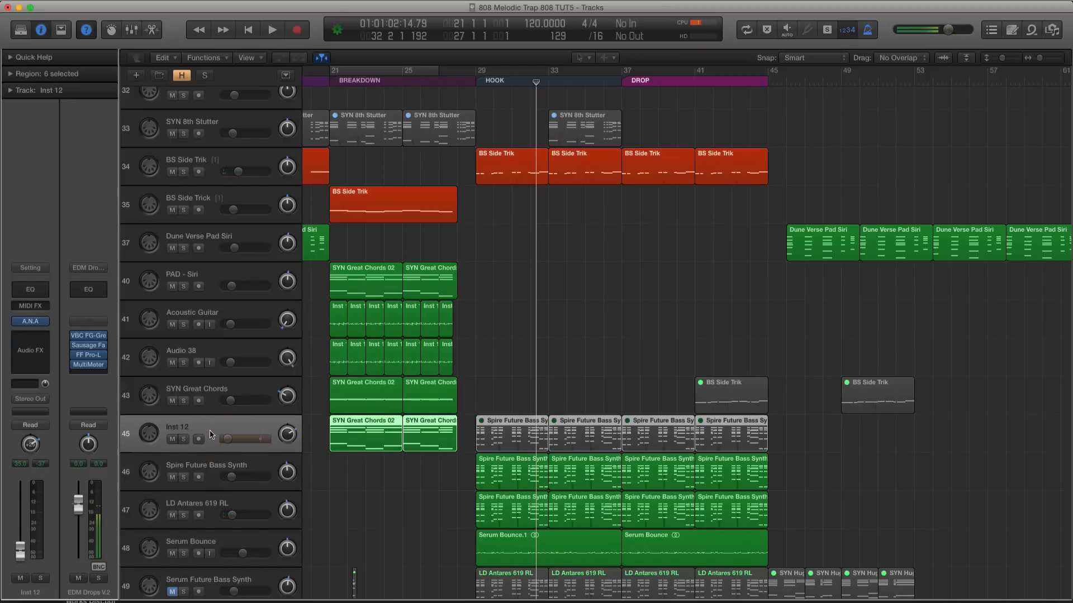
{"action": "key", "text": "super+d"}
{"action": "left_click_drag", "start_coordinate": [759, 462], "coordinate": [517, 466]}
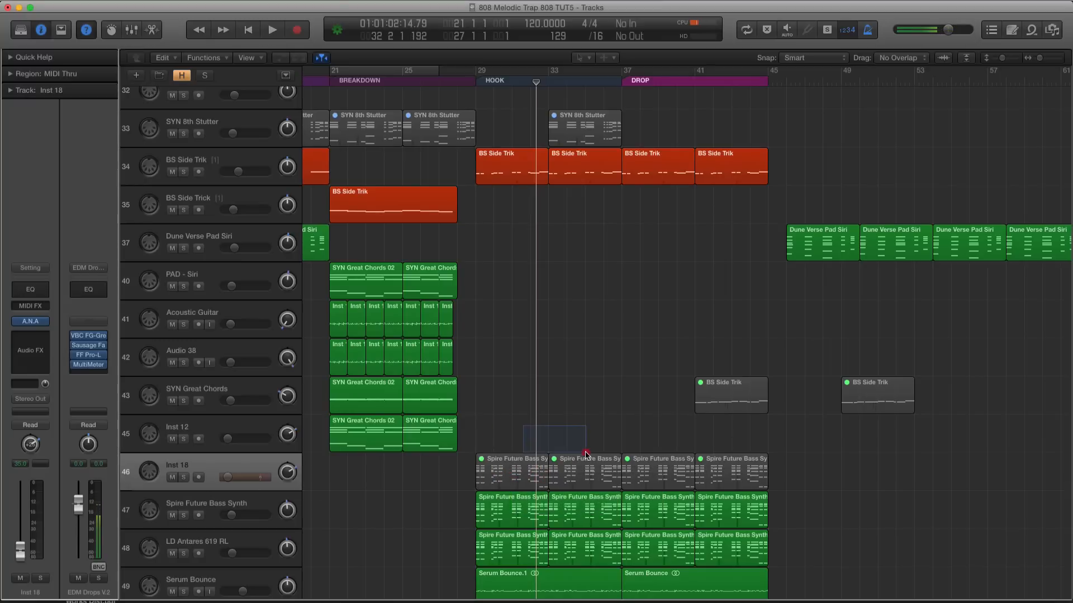
{"action": "left_click_drag", "start_coordinate": [586, 454], "coordinate": [584, 455]}
Mute the Hook vocal track and set the cycle range to the hook from bar 29 to 37
{"action": "scroll", "coordinate": [575, 433], "scroll_direction": "down", "scroll_amount": 10}
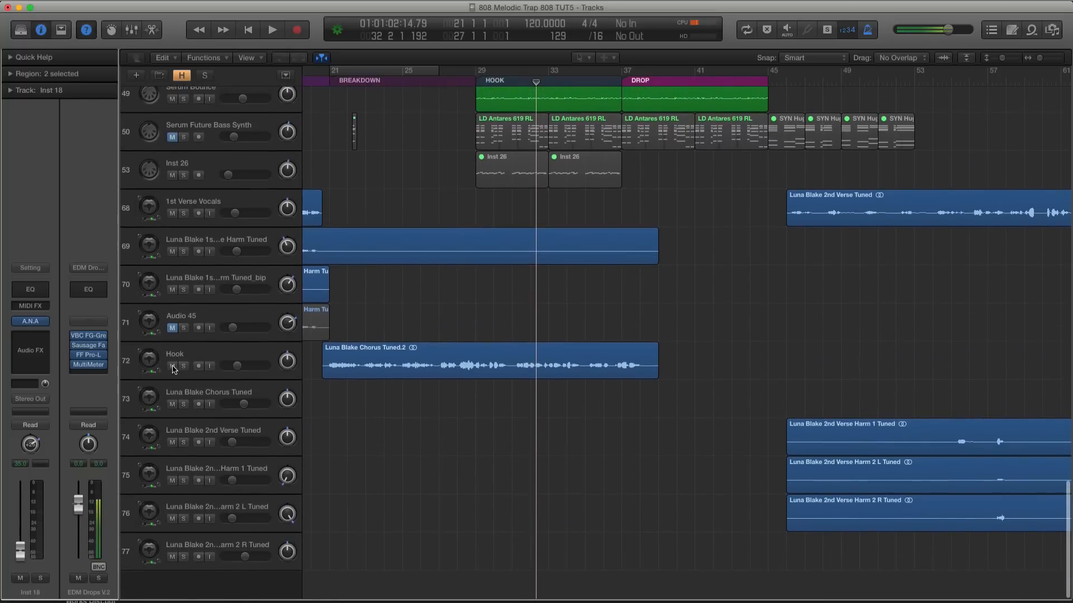
{"action": "scroll", "coordinate": [174, 369], "scroll_direction": "up", "scroll_amount": 15}
{"action": "left_click_drag", "start_coordinate": [479, 71], "coordinate": [626, 71]}
{"action": "scroll", "coordinate": [593, 119], "scroll_direction": "down", "scroll_amount": 15}
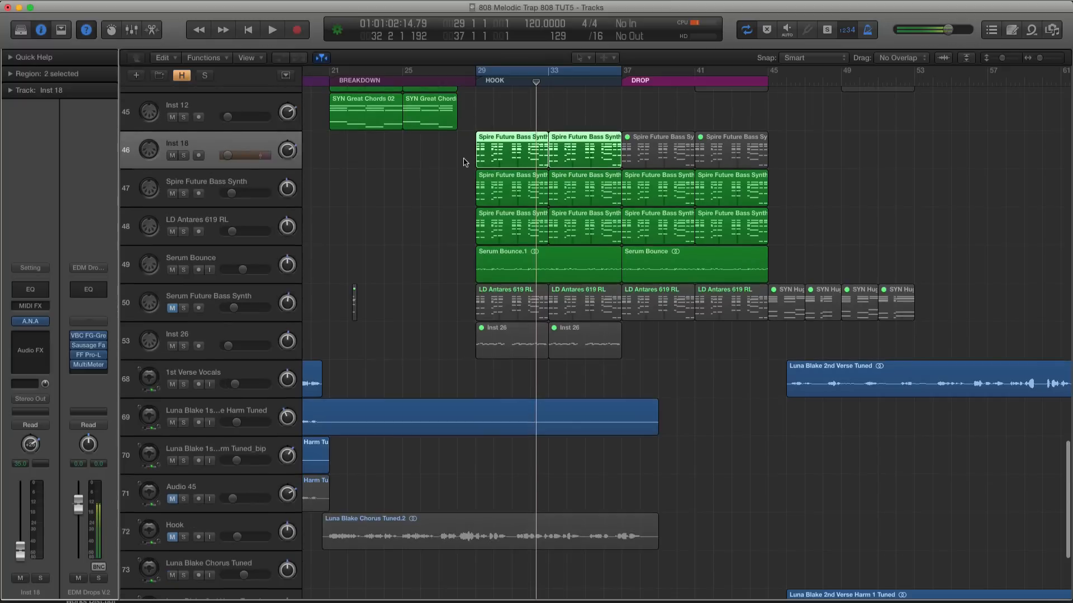
Open the A.N.A synth on Inst 18 clear of the track list and set its first oscillator wave to Triangle
{"action": "left_click", "coordinate": [226, 185]}
{"action": "left_click", "coordinate": [208, 149]}
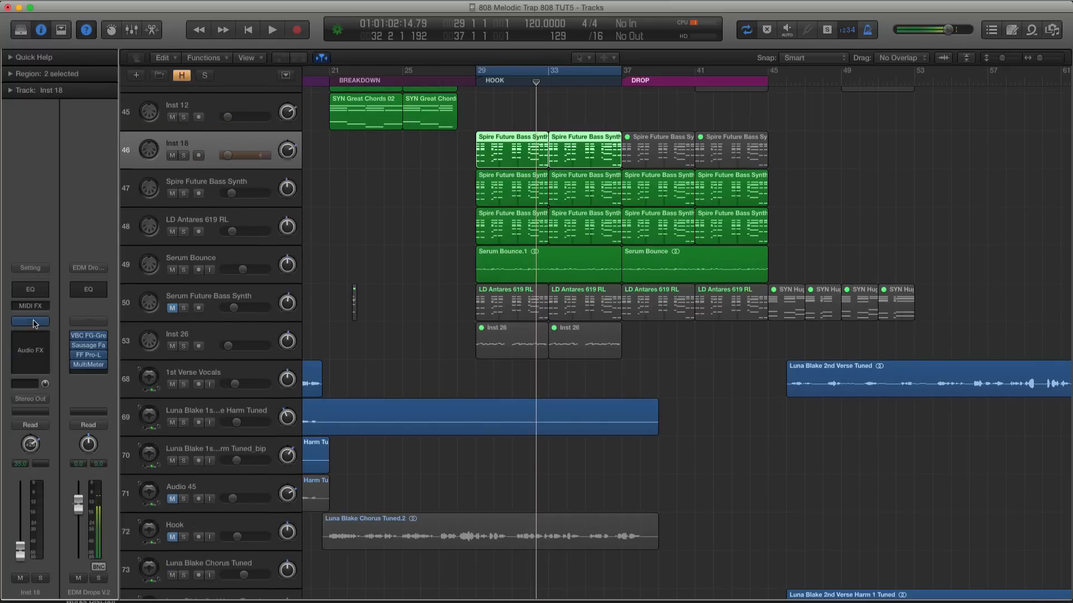
{"action": "left_click", "coordinate": [36, 322]}
{"action": "left_click_drag", "start_coordinate": [133, 38], "coordinate": [571, 100]}
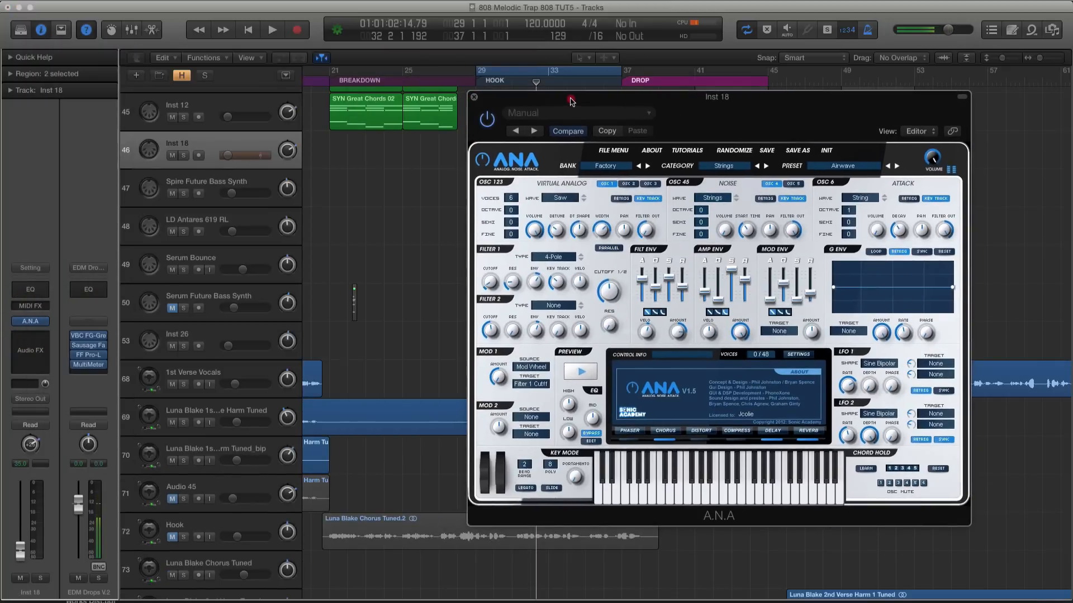
{"action": "left_click", "coordinate": [580, 199]}
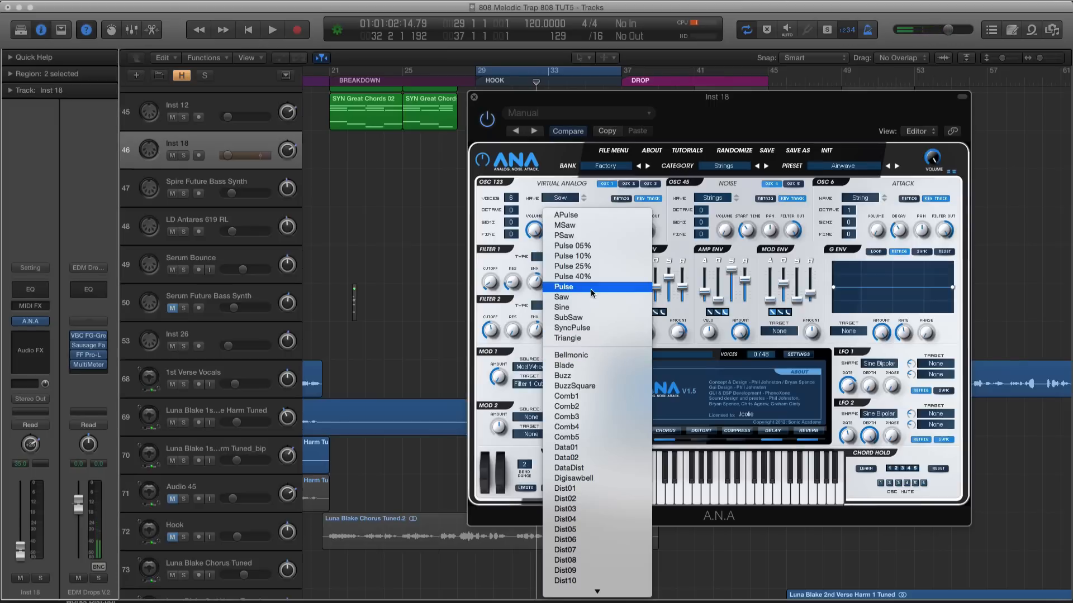
{"action": "left_click", "coordinate": [603, 351]}
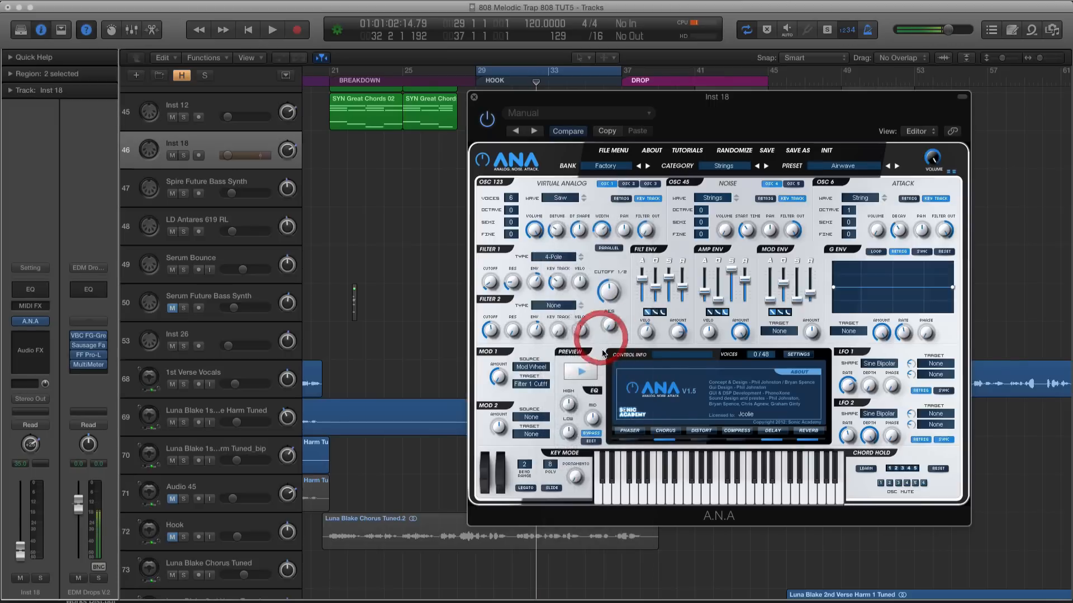
Switch A.N.A to the Snc cdm V1.5 Vl2 bank and load the Arena preset from the Leads category
{"action": "left_click", "coordinate": [740, 166]}
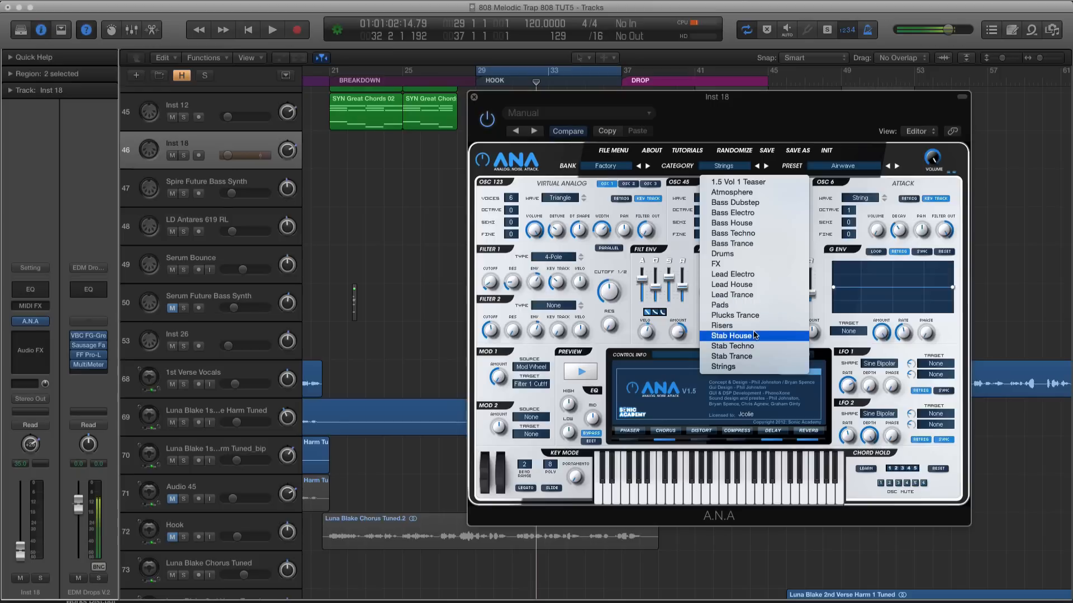
{"action": "left_click", "coordinate": [609, 166]}
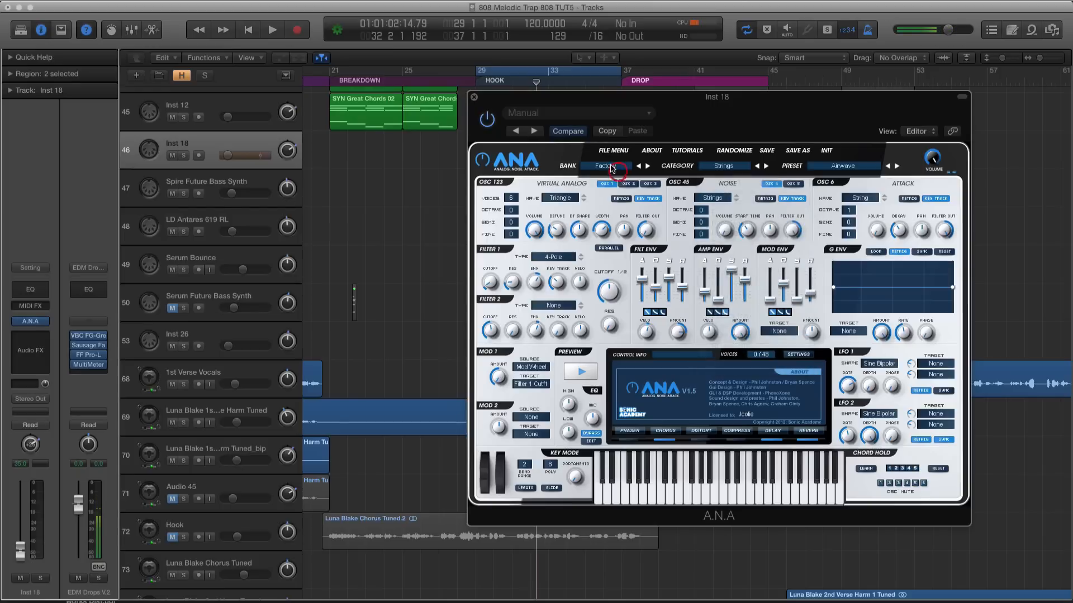
{"action": "left_click", "coordinate": [609, 166]}
{"action": "left_click", "coordinate": [642, 202]}
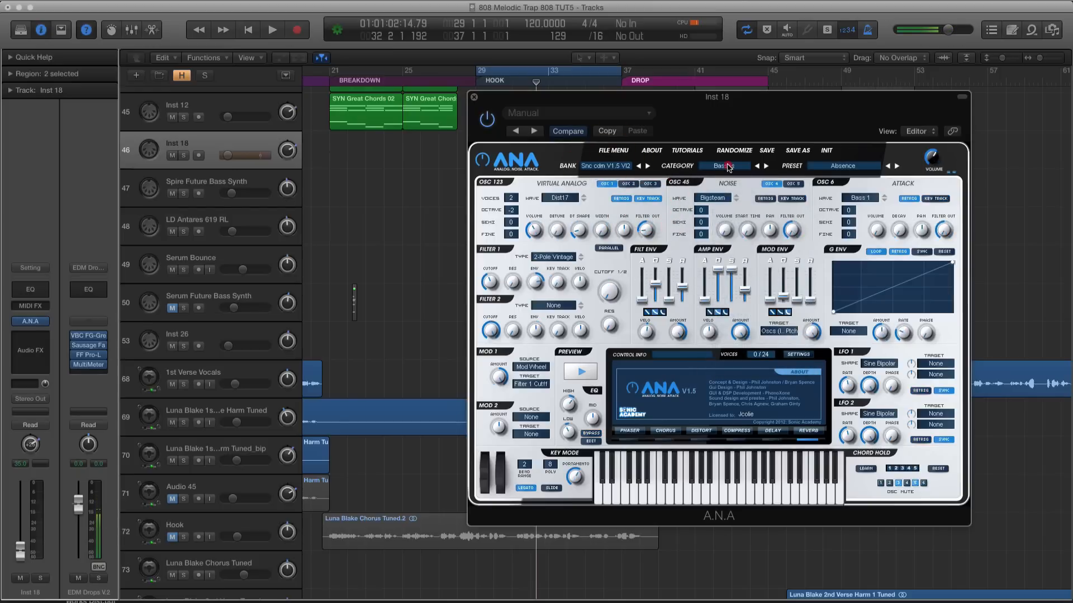
{"action": "left_click", "coordinate": [725, 166]}
{"action": "left_click", "coordinate": [746, 212]}
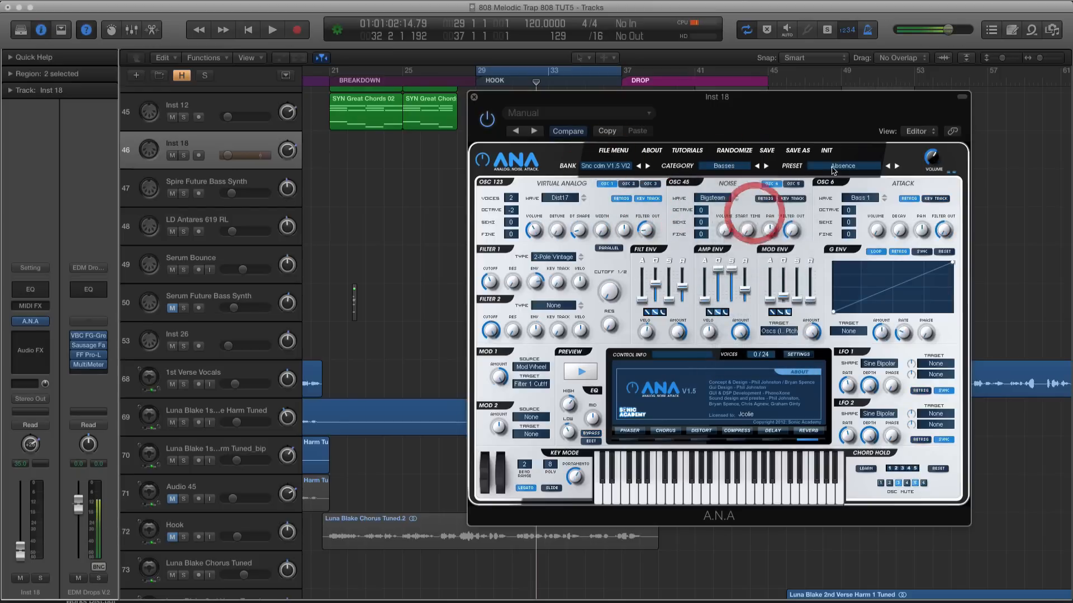
Play the Inst 18 hook regions in solo with the new preset and bring the track's pan back to centre
{"action": "key", "text": "space"}
{"action": "mouse_move", "coordinate": [653, 93]}
{"action": "left_mouse_down"}
{"action": "mouse_move", "coordinate": [868, 90]}
{"action": "mouse_move", "coordinate": [670, 86]}
{"action": "left_mouse_up"}
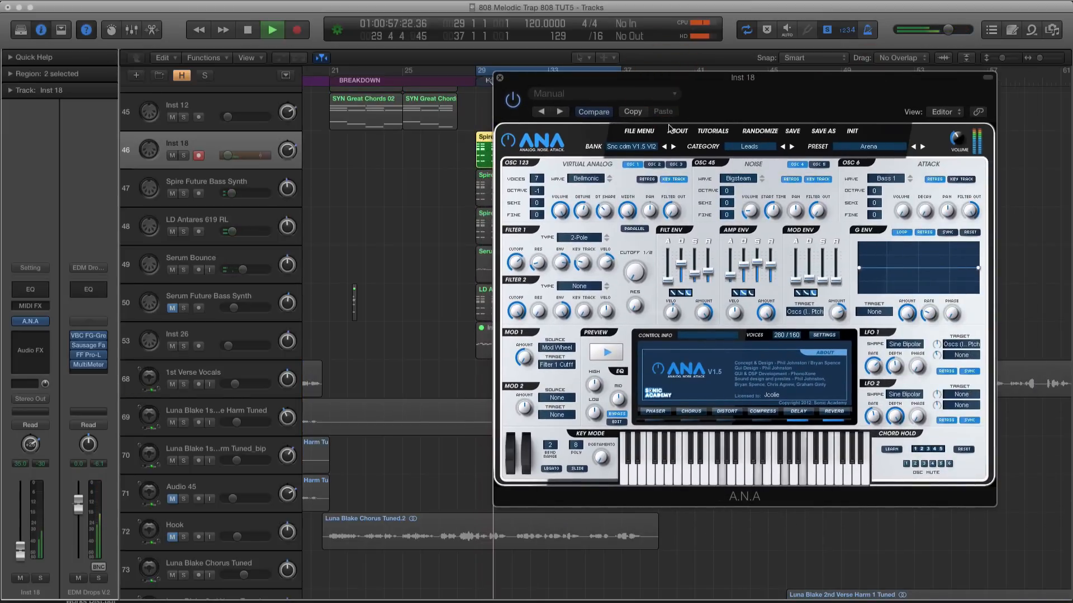
{"action": "left_click_drag", "start_coordinate": [289, 150], "coordinate": [293, 162]}
{"action": "key", "text": "space"}
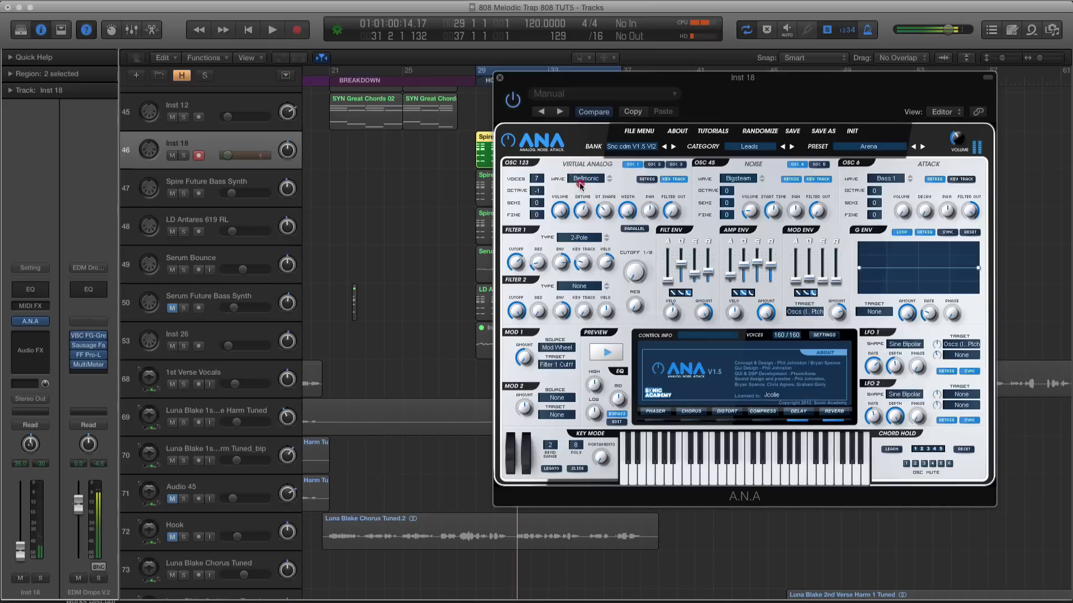
Set the waves of A.N.A's oscillators 1 and 3 to Triangle, checking oscillator 2's wave in between
{"action": "left_click", "coordinate": [583, 178]}
{"action": "left_click", "coordinate": [593, 319]}
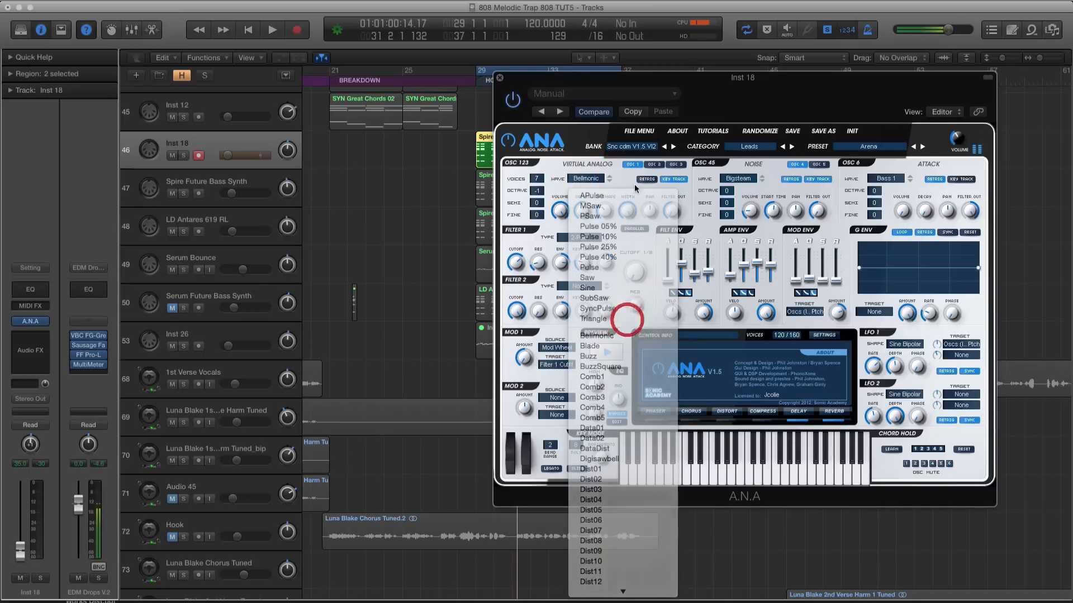
{"action": "left_click", "coordinate": [653, 164]}
{"action": "left_click", "coordinate": [588, 182]}
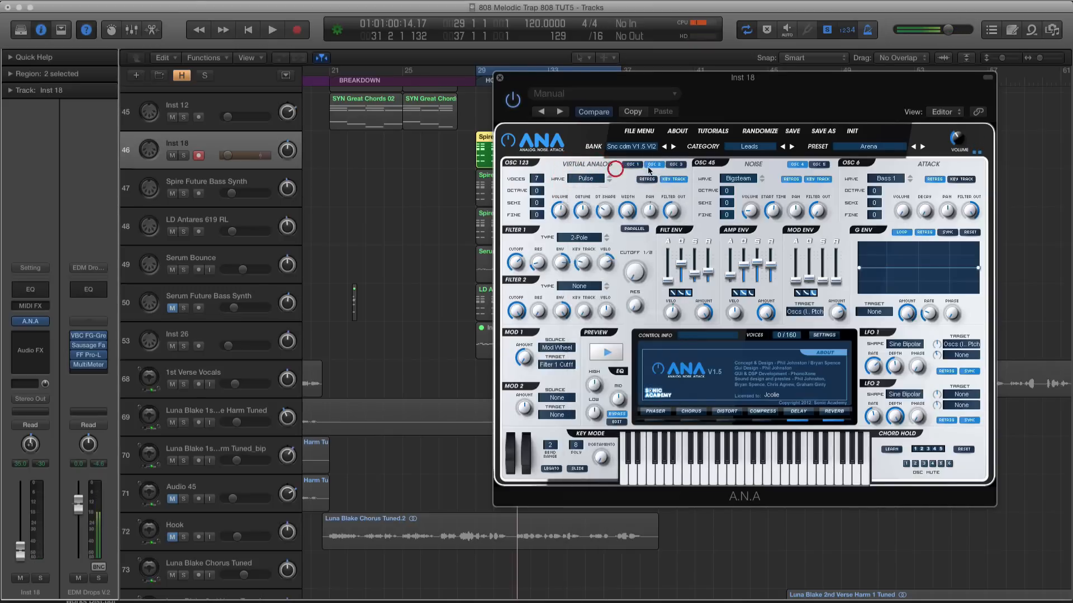
{"action": "left_click", "coordinate": [590, 190]}
{"action": "left_click", "coordinate": [588, 180]}
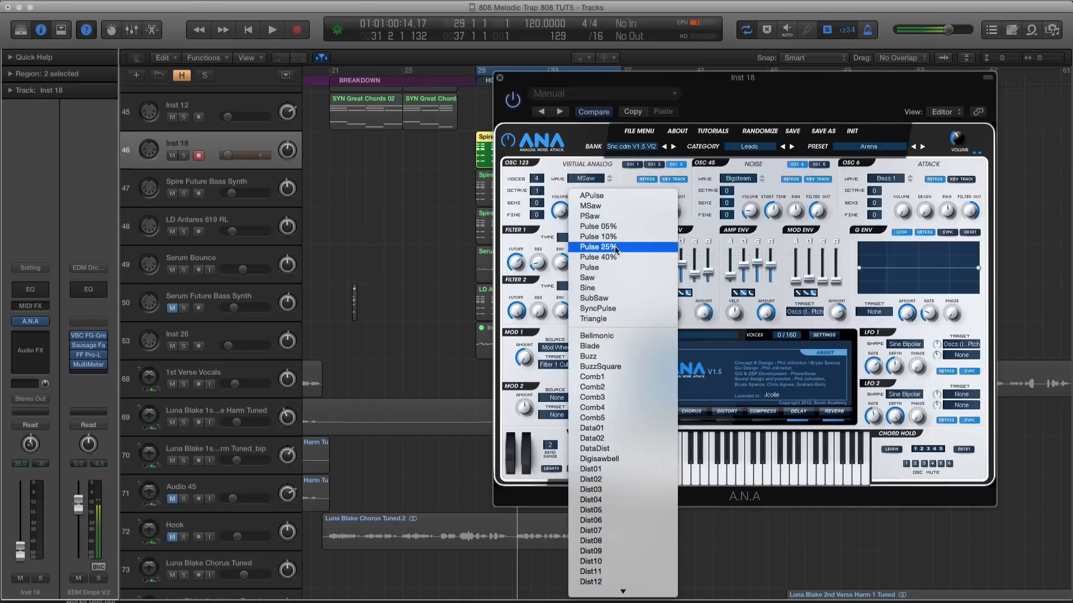
{"action": "left_click", "coordinate": [628, 320]}
During solo playback, reduce A.N.A's oscillator 2 to 1 voice and set oscillator 1's octave to 0
{"action": "key", "text": "space"}
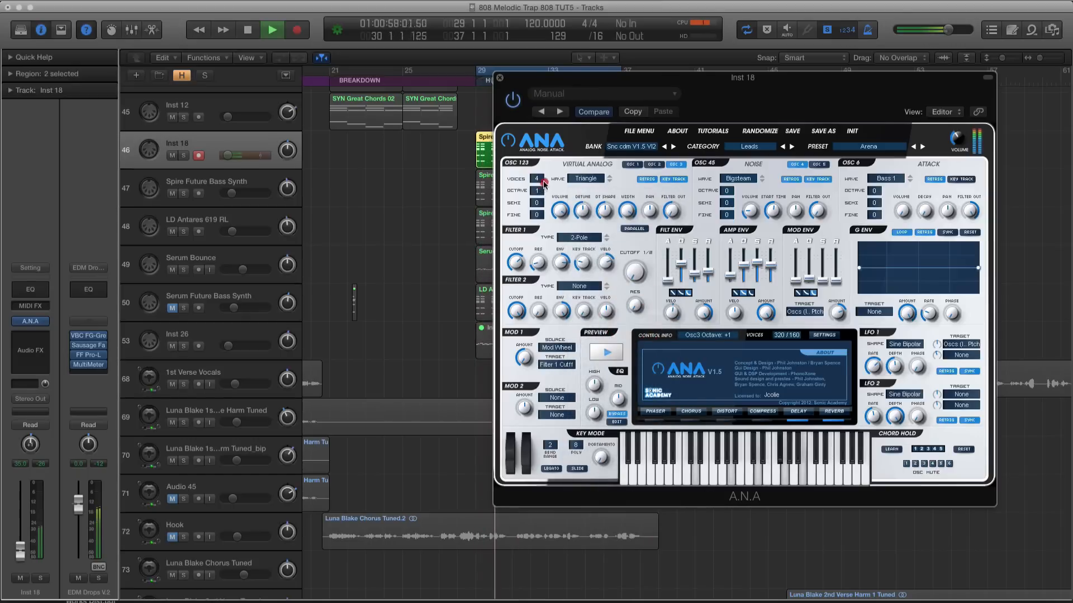
{"action": "left_click", "coordinate": [654, 164]}
{"action": "left_click_drag", "start_coordinate": [534, 189], "coordinate": [542, 235]}
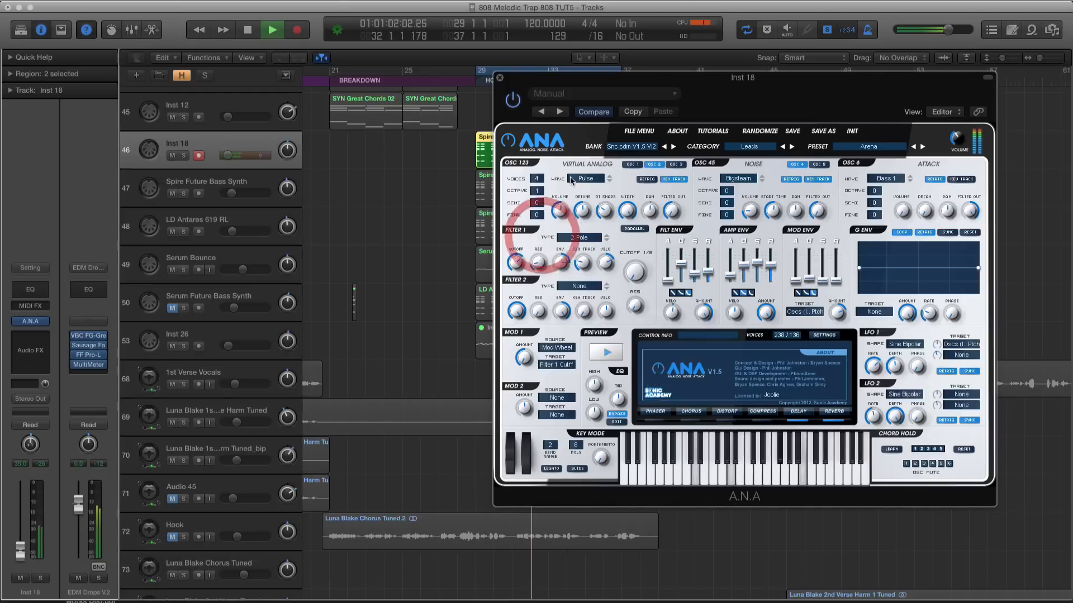
{"action": "left_click", "coordinate": [541, 243]}
{"action": "left_click", "coordinate": [632, 164]}
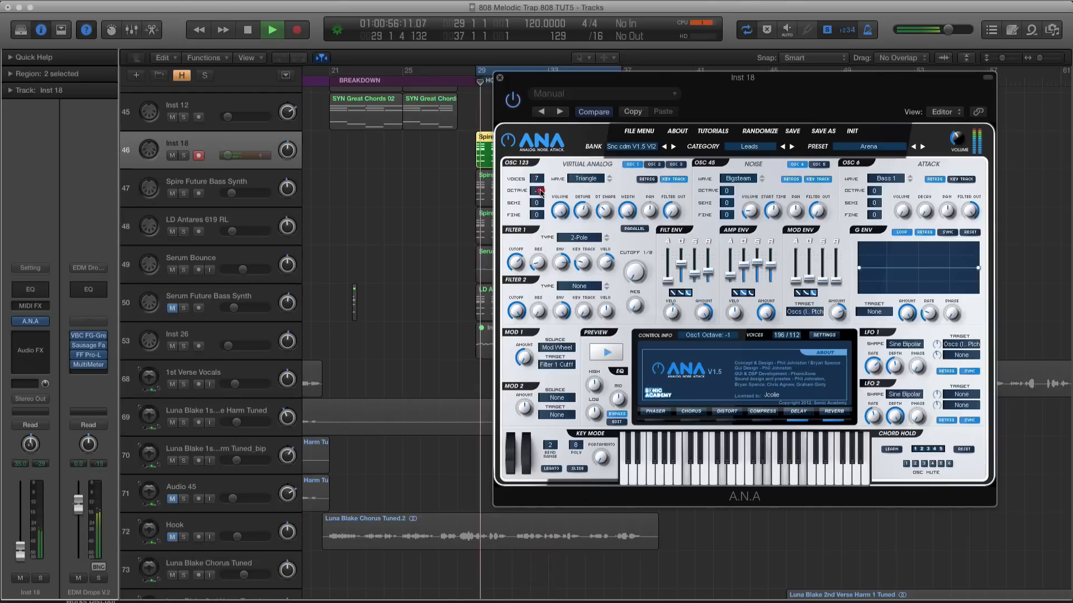
{"action": "left_click_drag", "start_coordinate": [539, 190], "coordinate": [545, 175]}
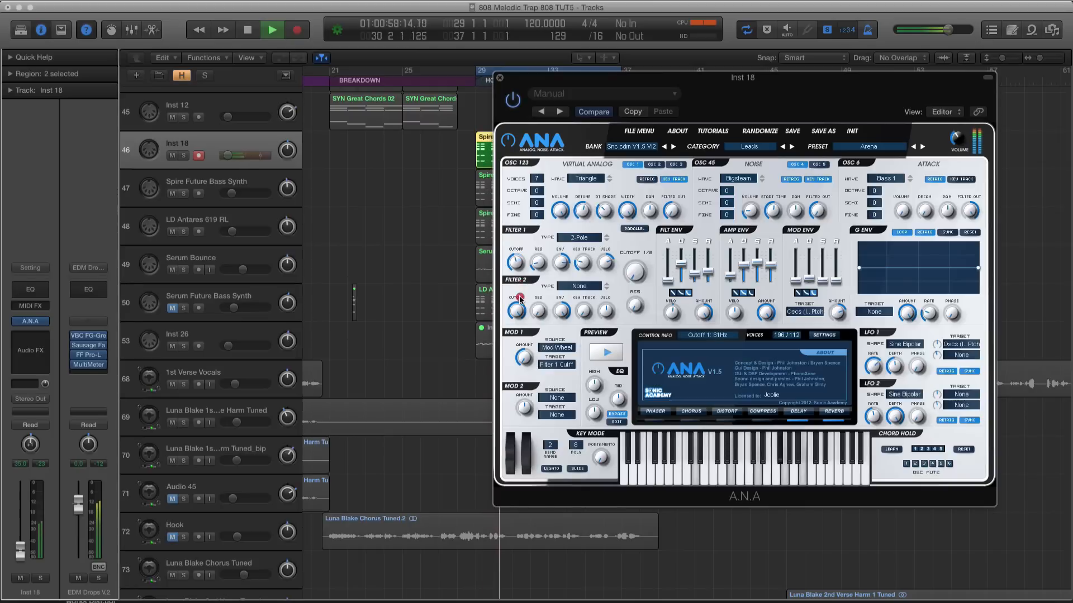
Adjust A.N.A's Filter 1 cutoff and shorten the decays of the amp and filter envelopes while the hook plays
{"action": "left_click_drag", "start_coordinate": [519, 297], "coordinate": [521, 298]}
{"action": "left_click_drag", "start_coordinate": [744, 265], "coordinate": [743, 275]}
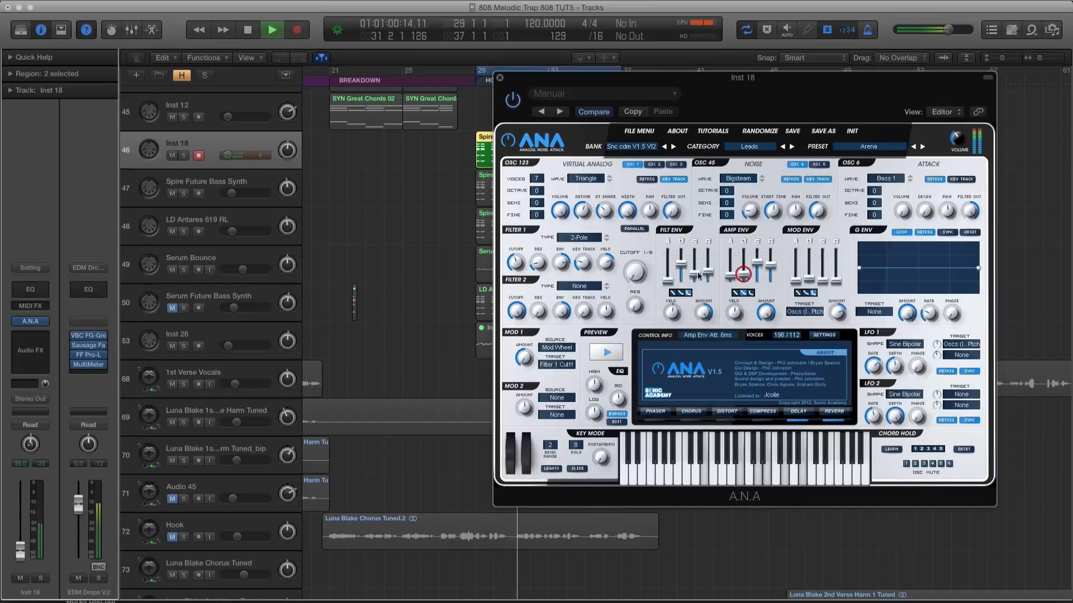
{"action": "mouse_move", "coordinate": [681, 264]}
{"action": "left_mouse_down"}
{"action": "mouse_move", "coordinate": [668, 260]}
{"action": "mouse_move", "coordinate": [668, 275]}
{"action": "left_mouse_up"}
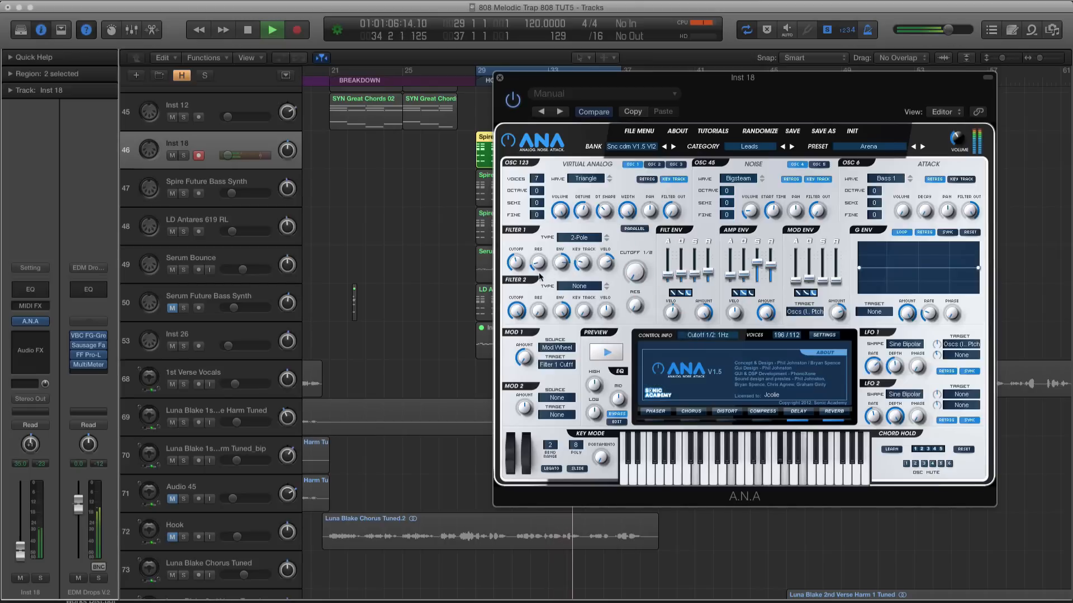
{"action": "left_click_drag", "start_coordinate": [518, 262], "coordinate": [536, 240]}
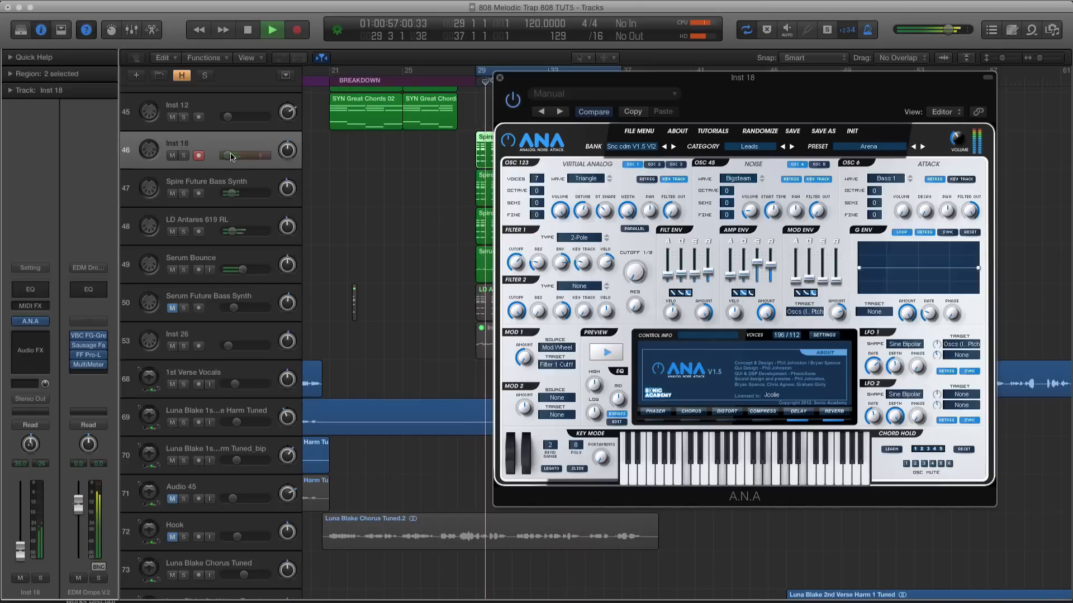
Lower Inst 18's volume against the full hook mix, stop playback and close the A.N.A window
{"action": "left_click_drag", "start_coordinate": [232, 157], "coordinate": [227, 156]}
{"action": "key", "text": "space"}
{"action": "left_click", "coordinate": [500, 78]}
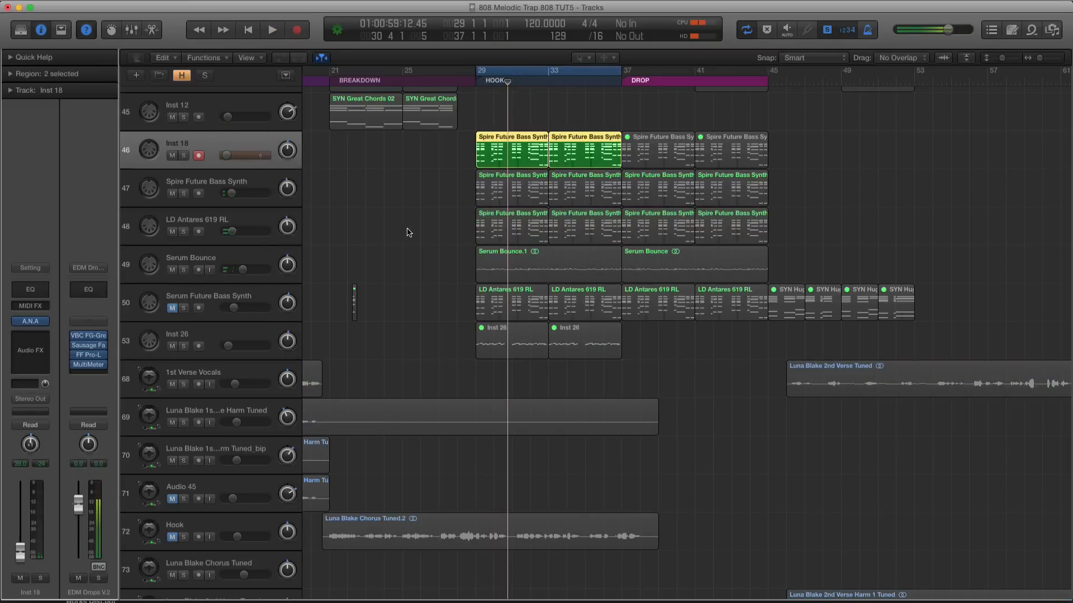
Audition the Inst 18 hook regions and the first Spire Future Bass Synth region in solo to compare them
{"action": "key", "text": "space"}
{"action": "key", "text": "space"}
{"action": "left_click", "coordinate": [511, 190]}
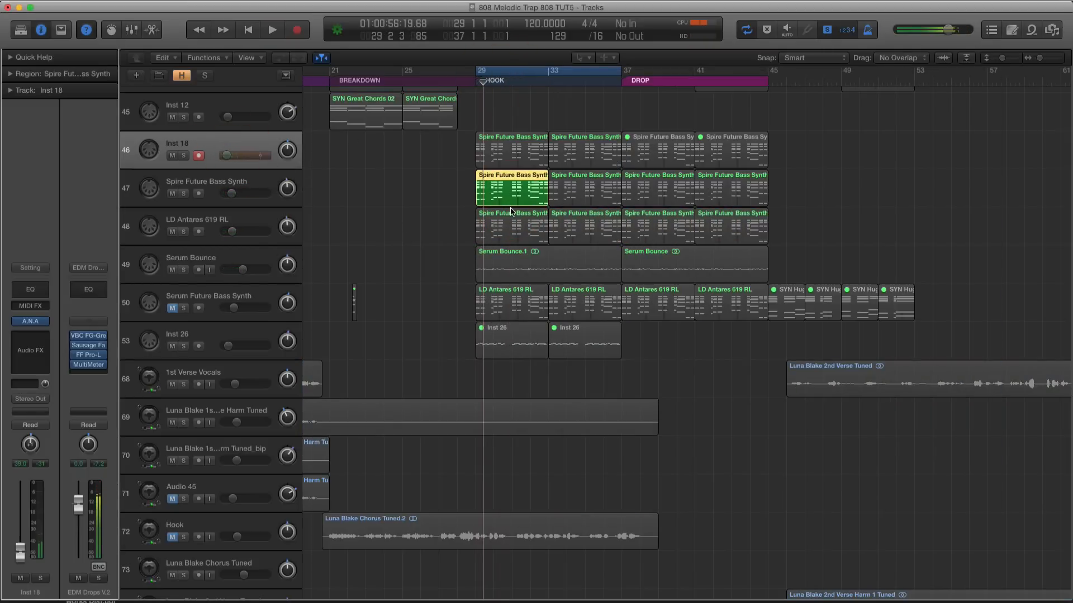
{"action": "key", "text": "space"}
Select Inst 18 with its two hook regions and raise its volume during solo playback
{"action": "left_click", "coordinate": [246, 136]}
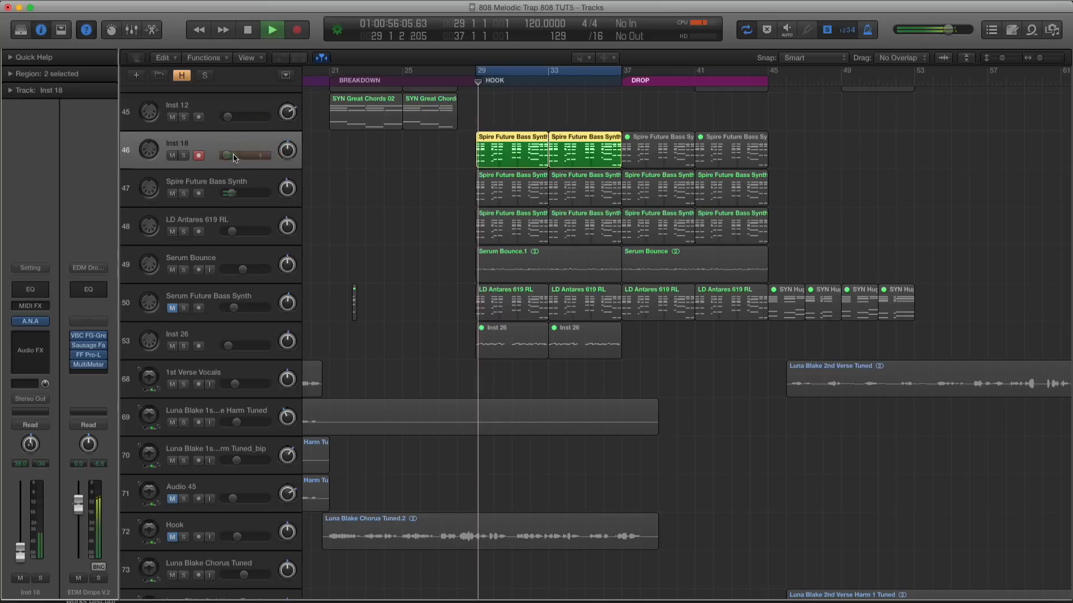
{"action": "left_click_drag", "start_coordinate": [234, 158], "coordinate": [237, 155]}
{"action": "key", "text": "space"}
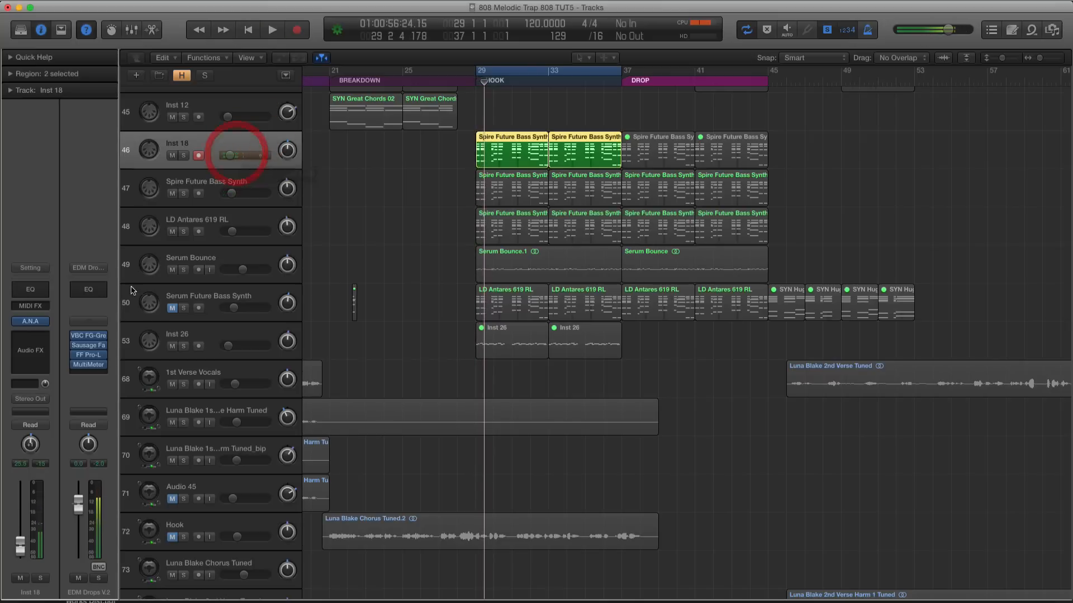
Add a Channel EQ to Inst 18 with a 24 dB/Oct high cut at 1800 Hz and close its window
{"action": "left_click", "coordinate": [41, 290]}
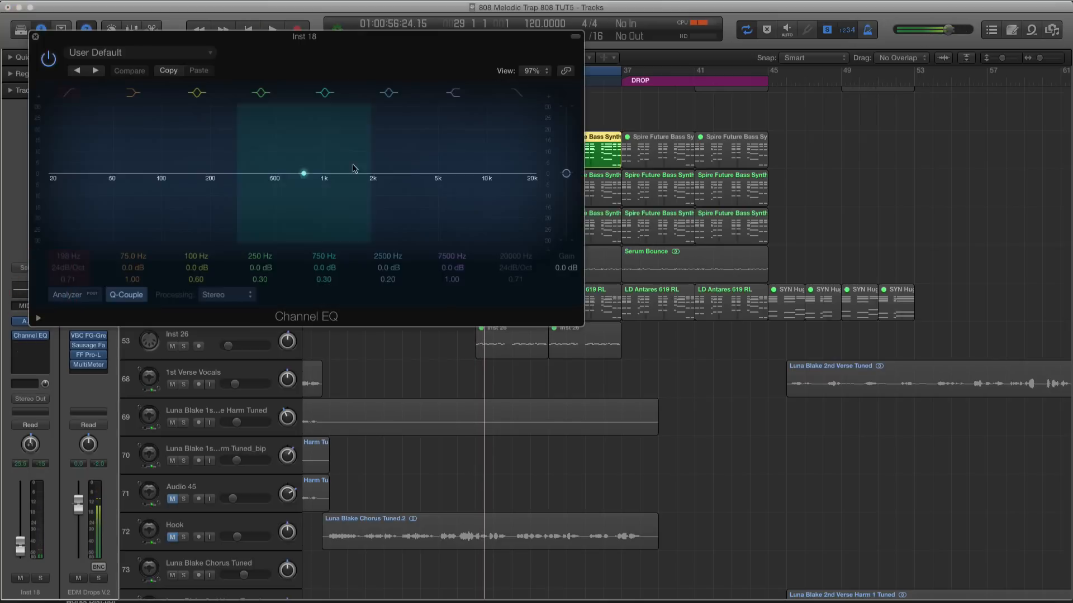
{"action": "left_click", "coordinate": [512, 94]}
{"action": "left_click_drag", "start_coordinate": [447, 133], "coordinate": [337, 140]}
{"action": "left_click_drag", "start_coordinate": [295, 35], "coordinate": [694, 19]}
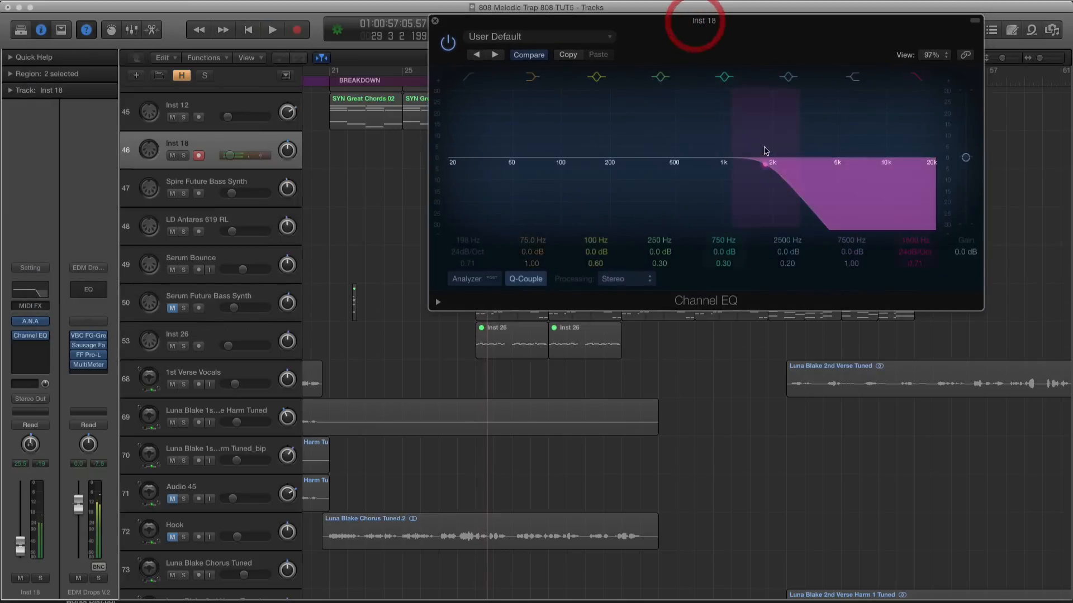
{"action": "left_click", "coordinate": [431, 20]}
Audition the hook regions of Spire Future Bass Synth, LD Antares 619 RL and Serum Bounce in solo to compare them
{"action": "left_click", "coordinate": [510, 186]}
{"action": "left_click", "coordinate": [239, 180]}
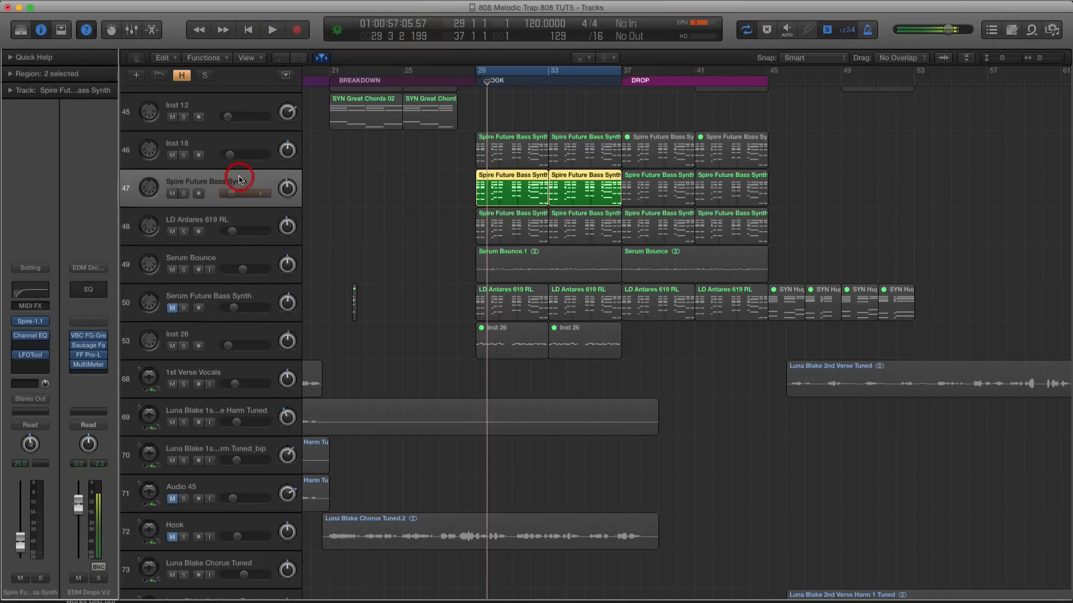
{"action": "scroll", "coordinate": [417, 196], "scroll_direction": "up", "scroll_amount": 3}
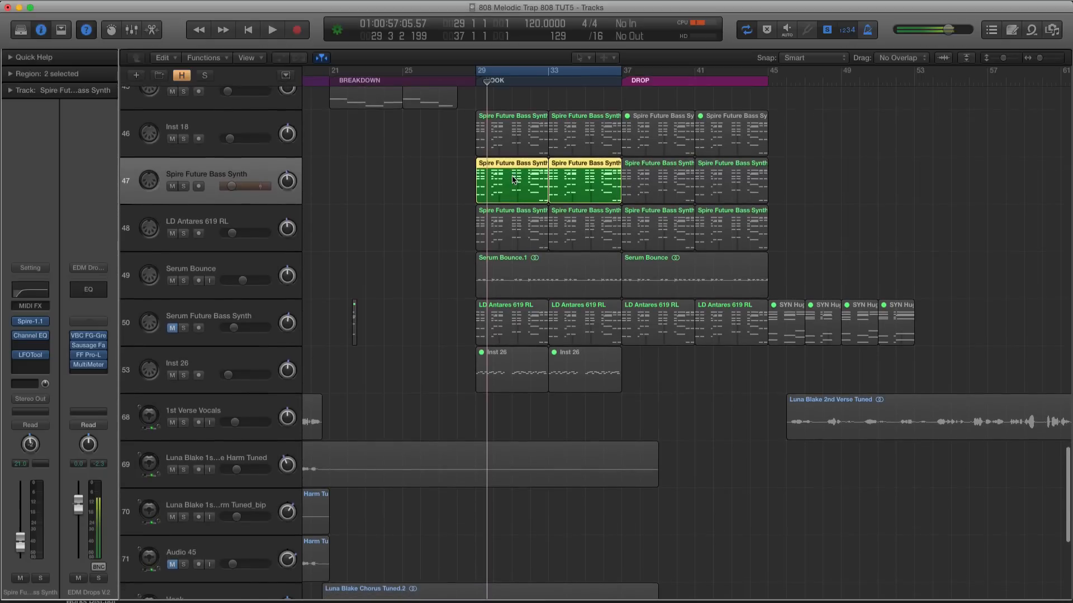
{"action": "left_click", "coordinate": [498, 227]}
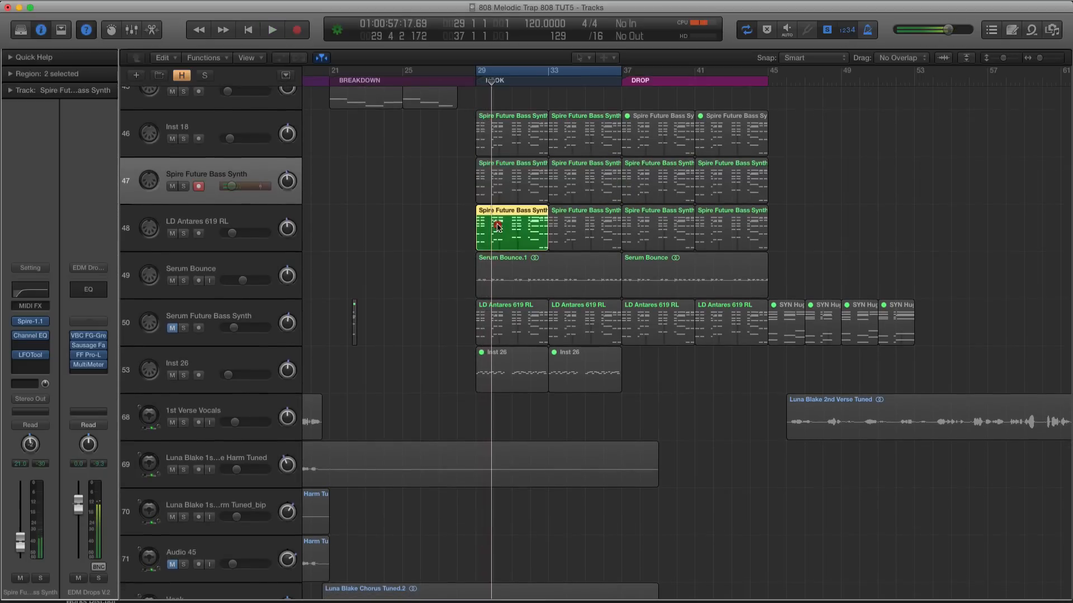
{"action": "left_click", "coordinate": [555, 270]}
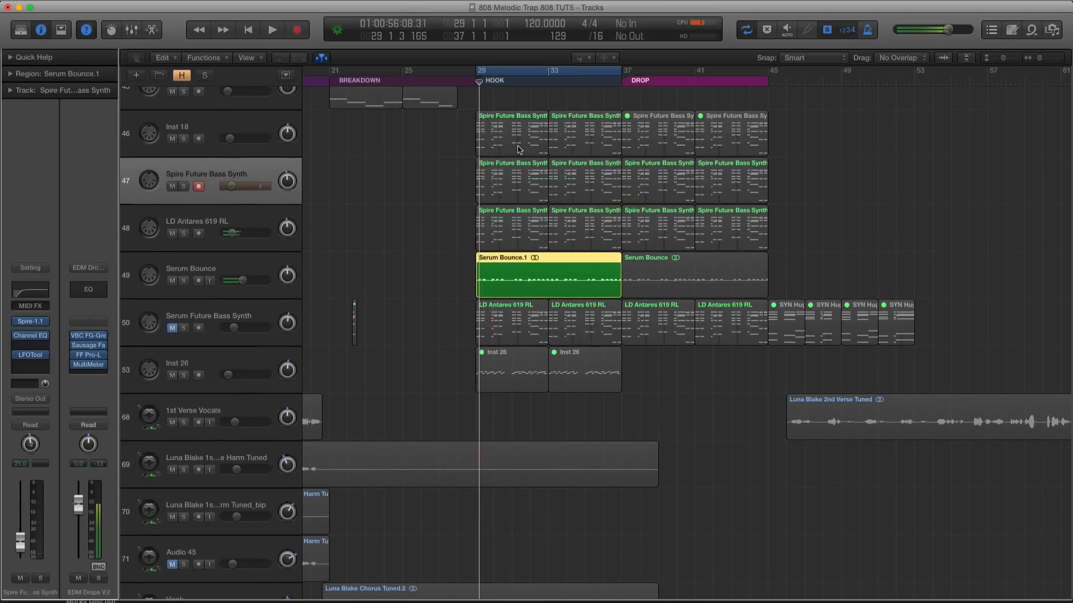
Copy the LFOTool insert from the Spire Future Bass Synth channel to Inst 18 in the mixer, below its Channel EQ
{"action": "left_click", "coordinate": [519, 150]}
{"action": "left_click", "coordinate": [583, 134], "text": "shift"}
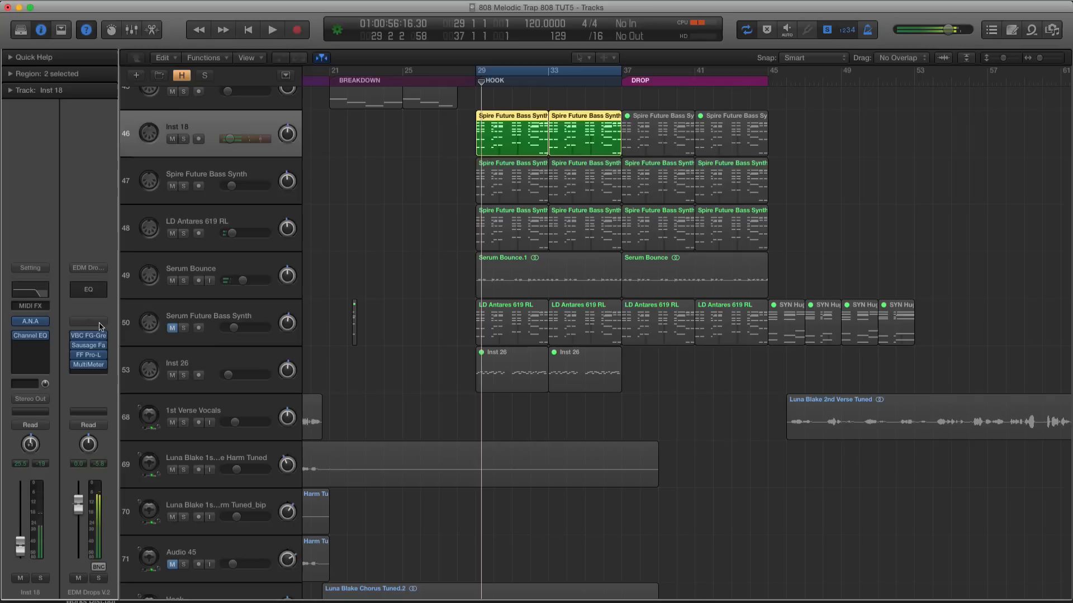
{"action": "key", "text": "x"}
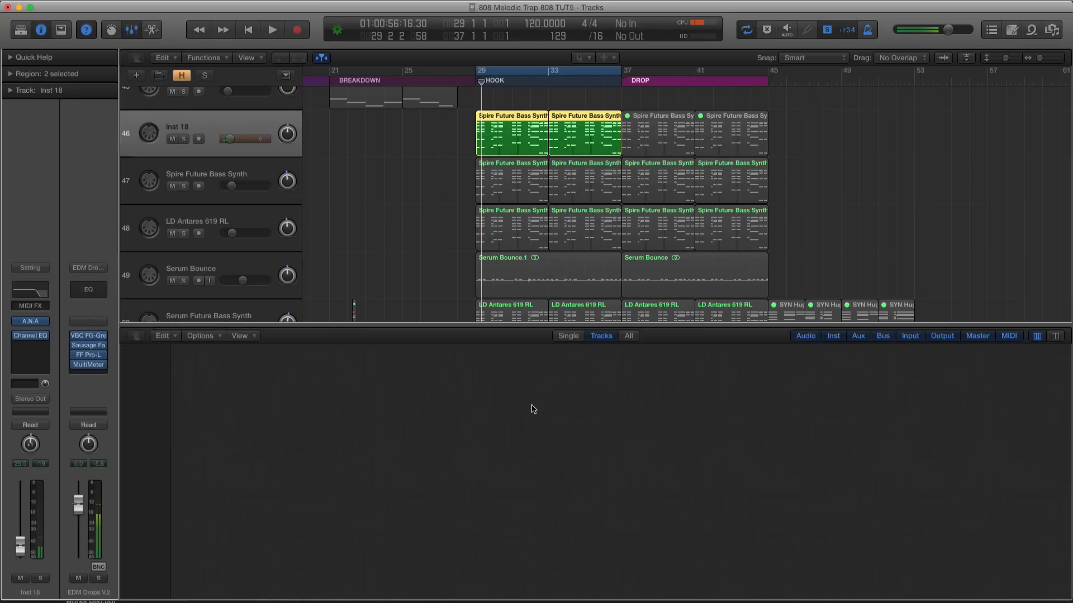
{"action": "scroll", "coordinate": [540, 414], "scroll_direction": "down", "scroll_amount": 1}
{"action": "scroll", "coordinate": [541, 414], "scroll_direction": "right", "scroll_amount": 6}
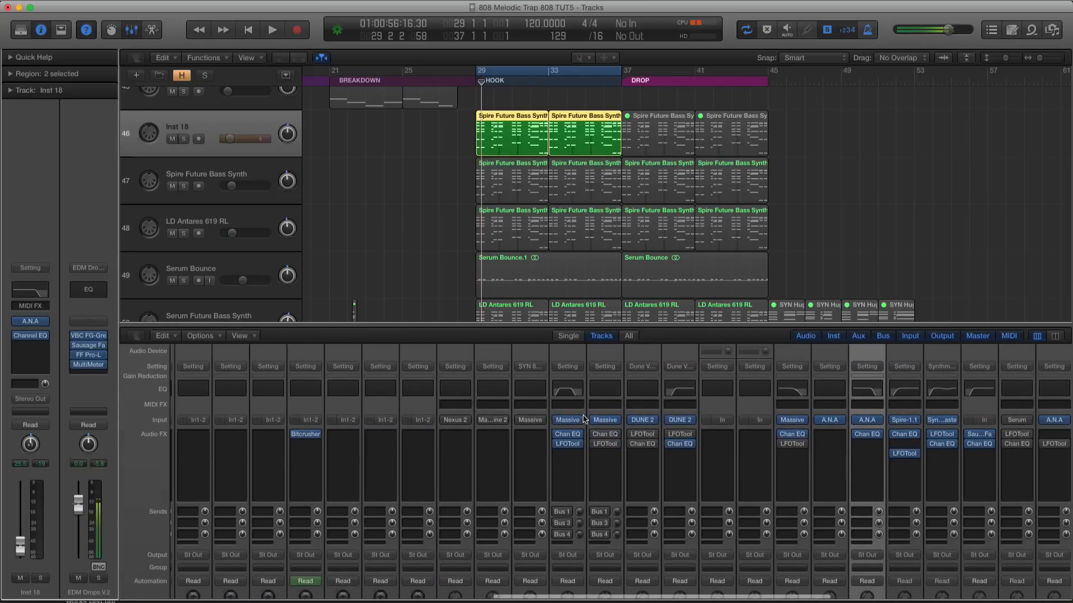
{"action": "left_click", "coordinate": [266, 173]}
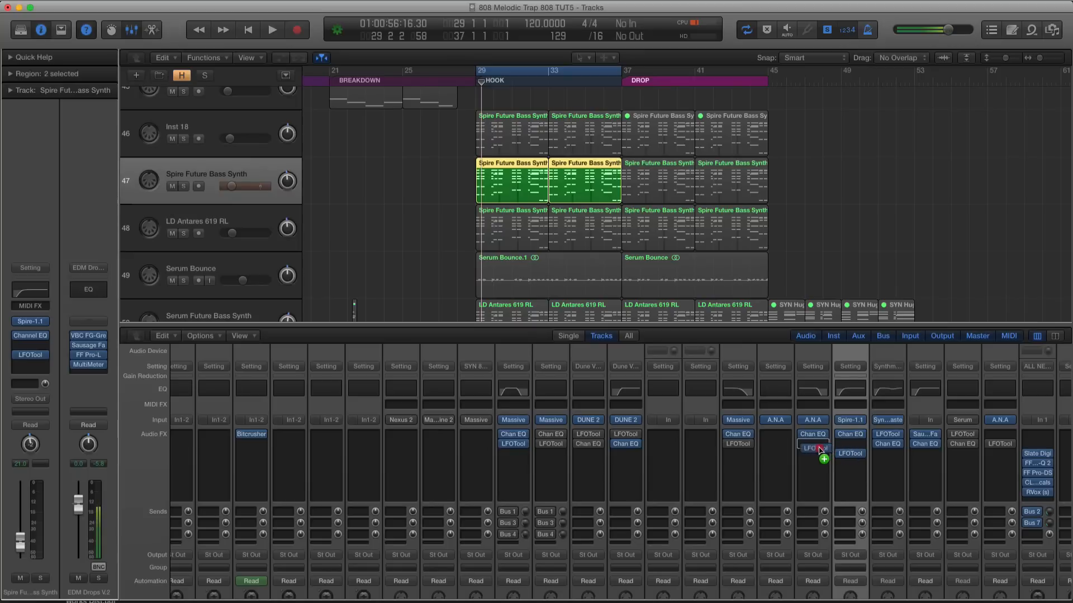
{"action": "left_click_drag", "start_coordinate": [819, 450], "coordinate": [817, 447]}
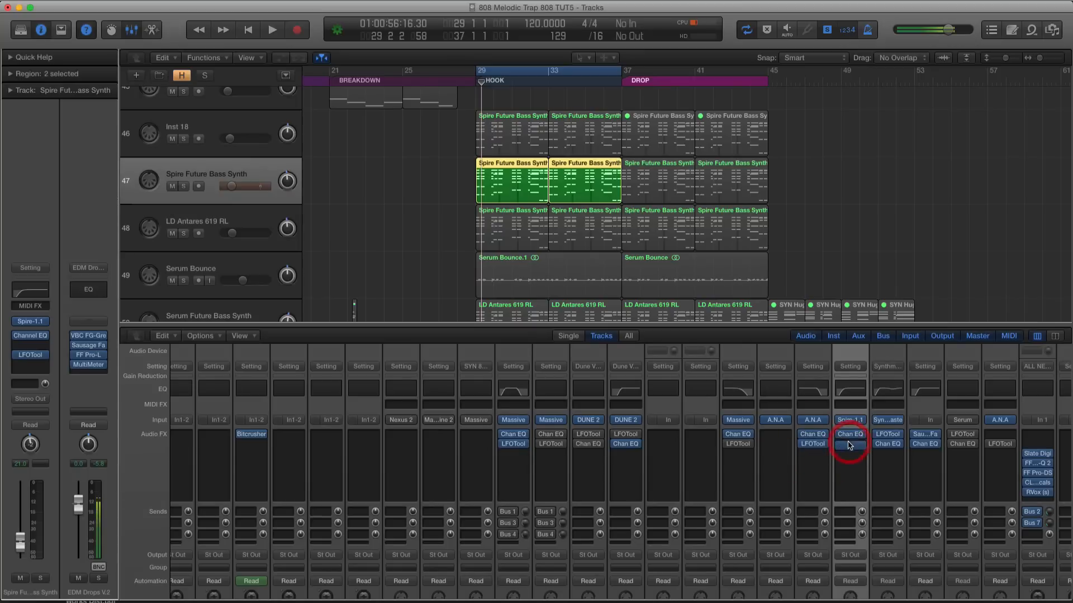
{"action": "key", "text": "x"}
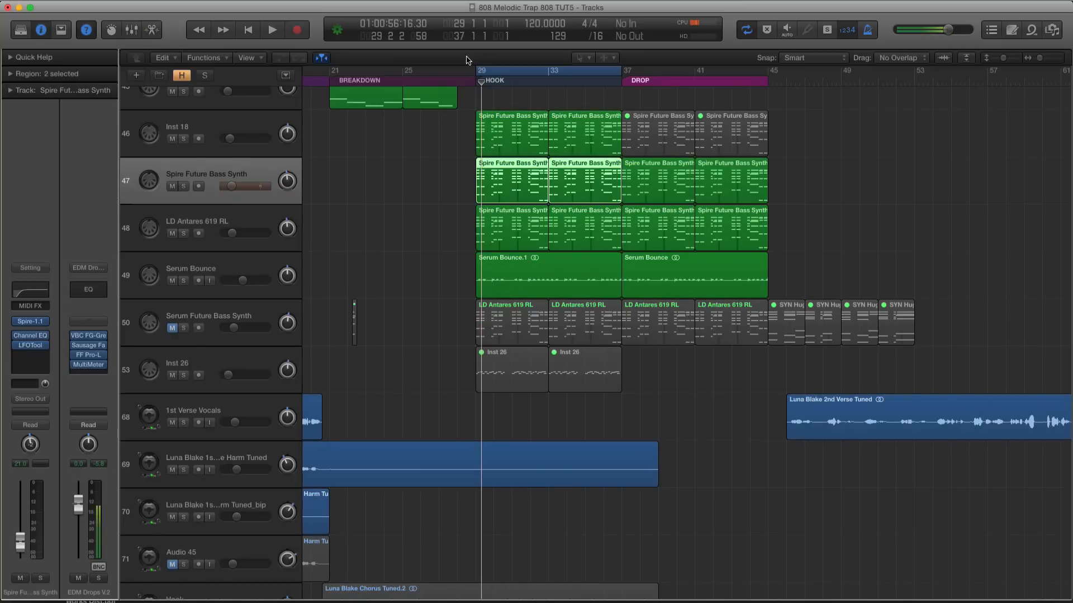
Rename the Inst 18 track as ANA Chord
{"action": "scroll", "coordinate": [502, 144], "scroll_direction": "up", "scroll_amount": 2}
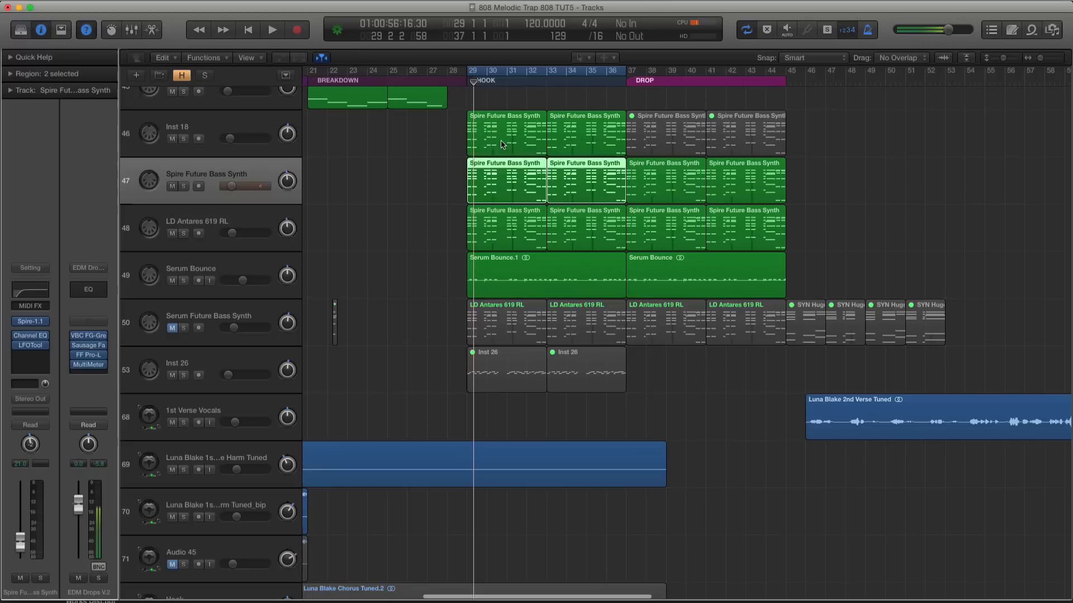
{"action": "left_click_drag", "start_coordinate": [437, 140], "coordinate": [585, 262]}
{"action": "scroll", "coordinate": [606, 169], "scroll_direction": "up", "scroll_amount": 2}
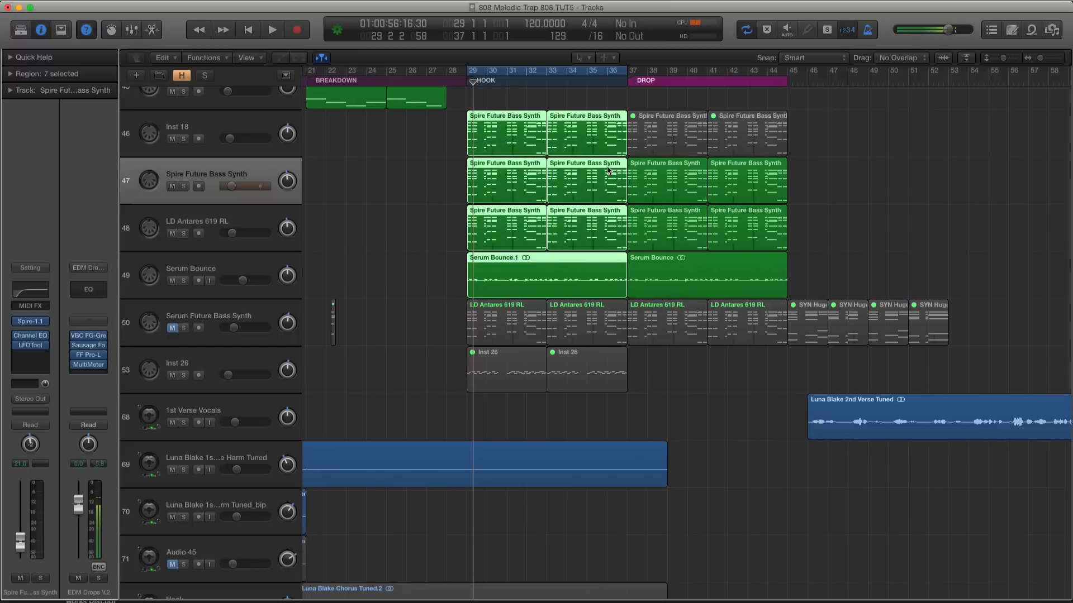
{"action": "left_click", "coordinate": [220, 124]}
{"action": "double_click", "coordinate": [201, 126]}
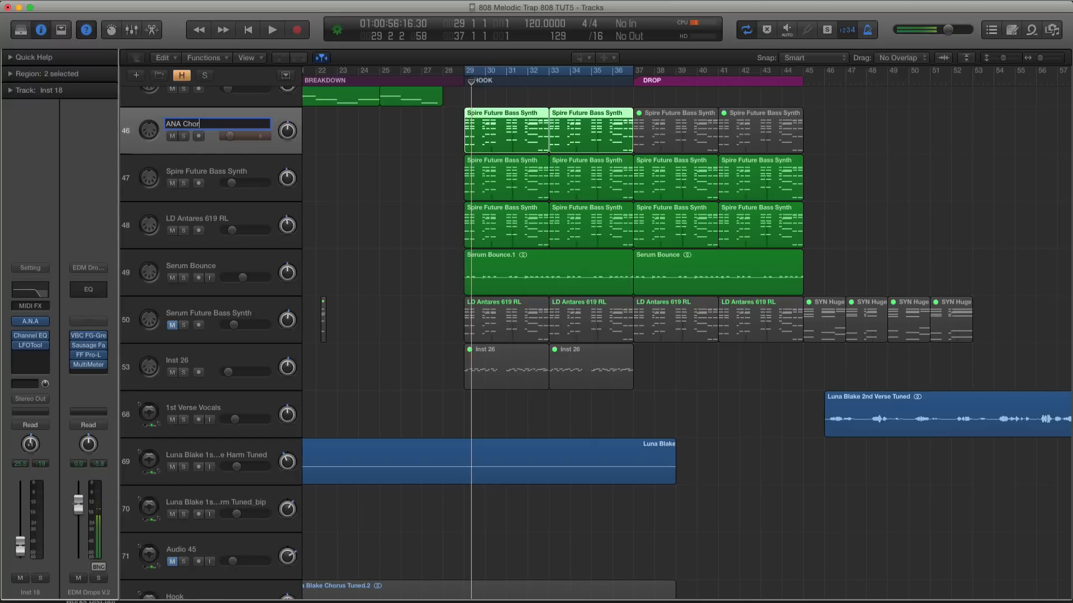
{"action": "key", "text": "Return"}
Play the hook in solo and in the full mix, and set ANA Chord's volume to -44.0 dB
{"action": "key", "text": "ctrl+s"}
{"action": "key", "text": "space"}
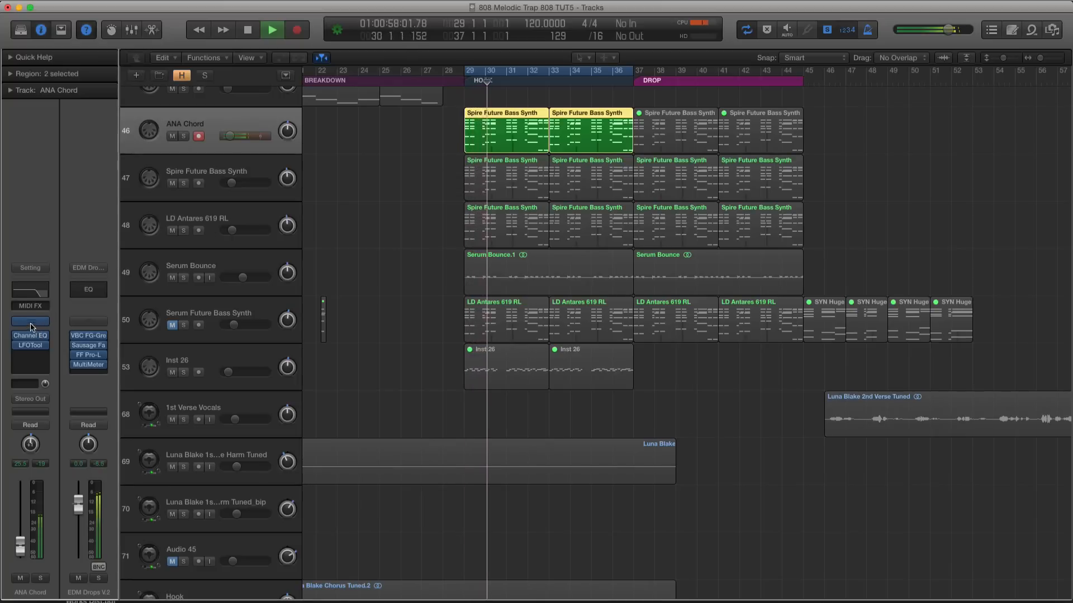
{"action": "left_click_drag", "start_coordinate": [230, 135], "coordinate": [222, 136]}
{"action": "key", "text": "ctrl+s"}
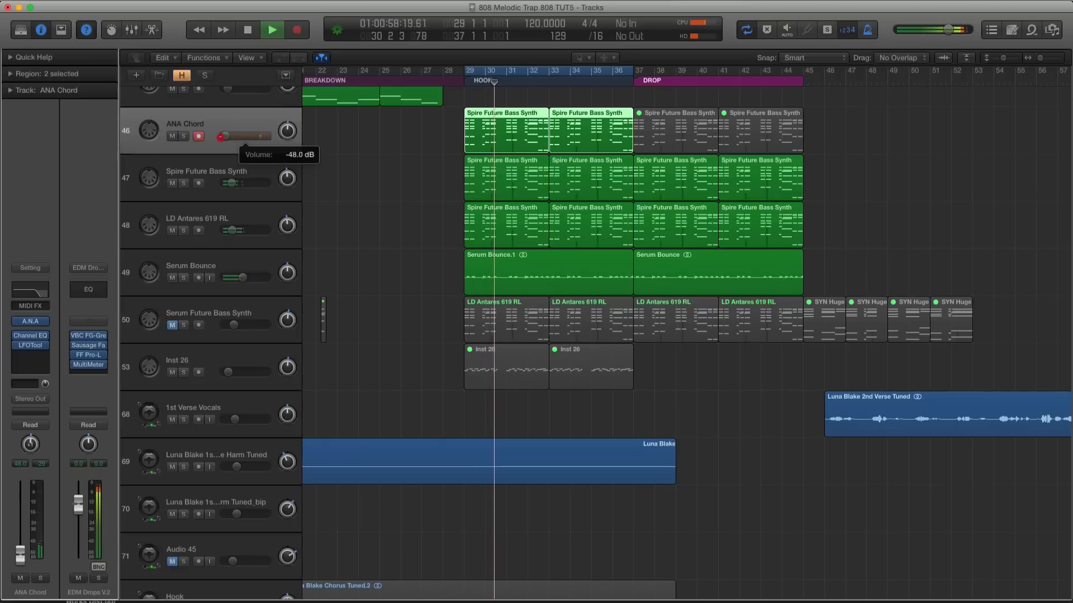
{"action": "left_click", "coordinate": [225, 136]}
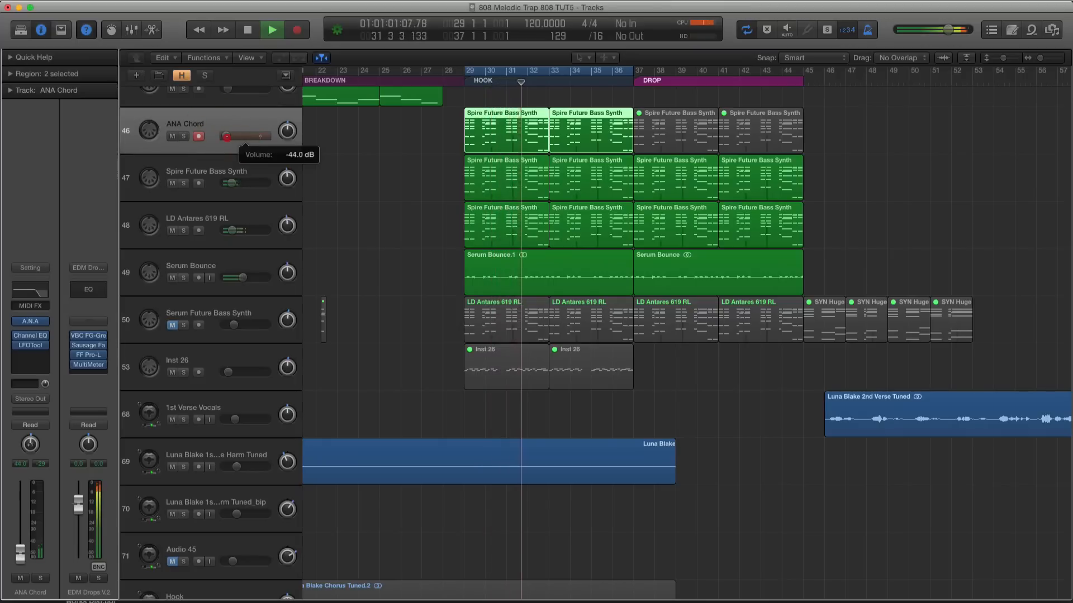
{"action": "key", "text": "space"}
{"action": "key", "text": "ctrl+s"}
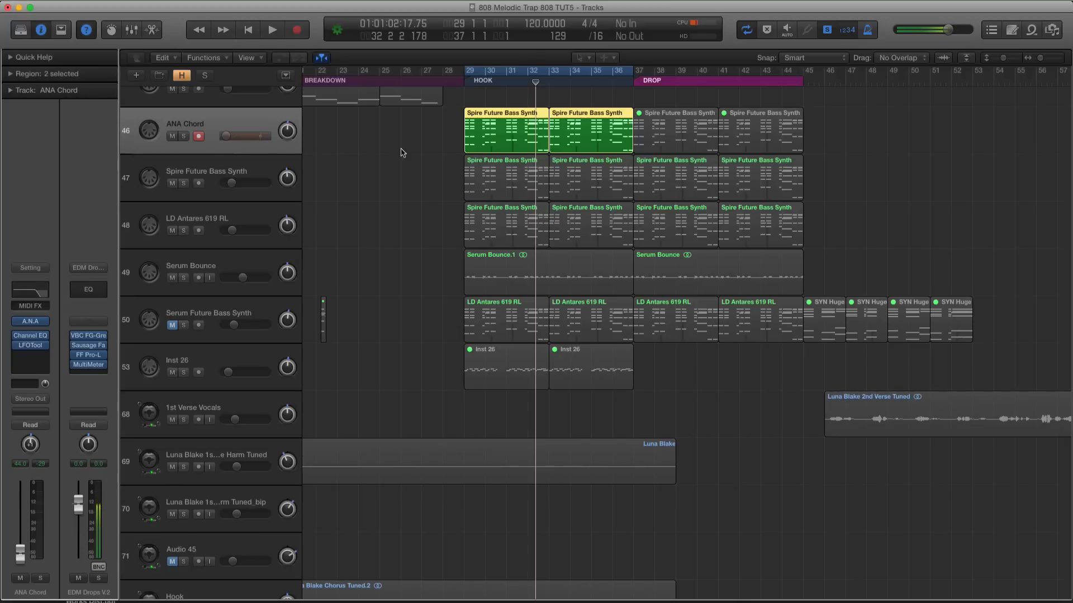
Solo the hook and drop synth regions from ANA Chord to Serum Bounce and raise ANA Chord's volume slightly during playback
{"action": "scroll", "coordinate": [357, 142], "scroll_direction": "down", "scroll_amount": 5}
{"action": "scroll", "coordinate": [356, 142], "scroll_direction": "up", "scroll_amount": 3}
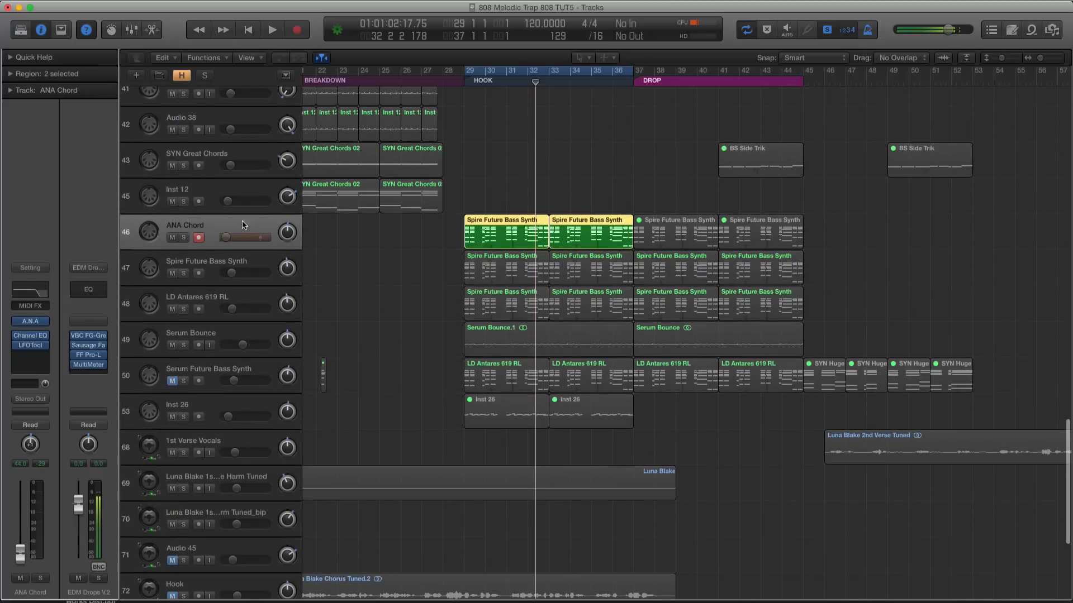
{"action": "left_click_drag", "start_coordinate": [213, 213], "coordinate": [212, 212]}
{"action": "left_click", "coordinate": [217, 223]}
{"action": "left_click_drag", "start_coordinate": [420, 227], "coordinate": [862, 393]}
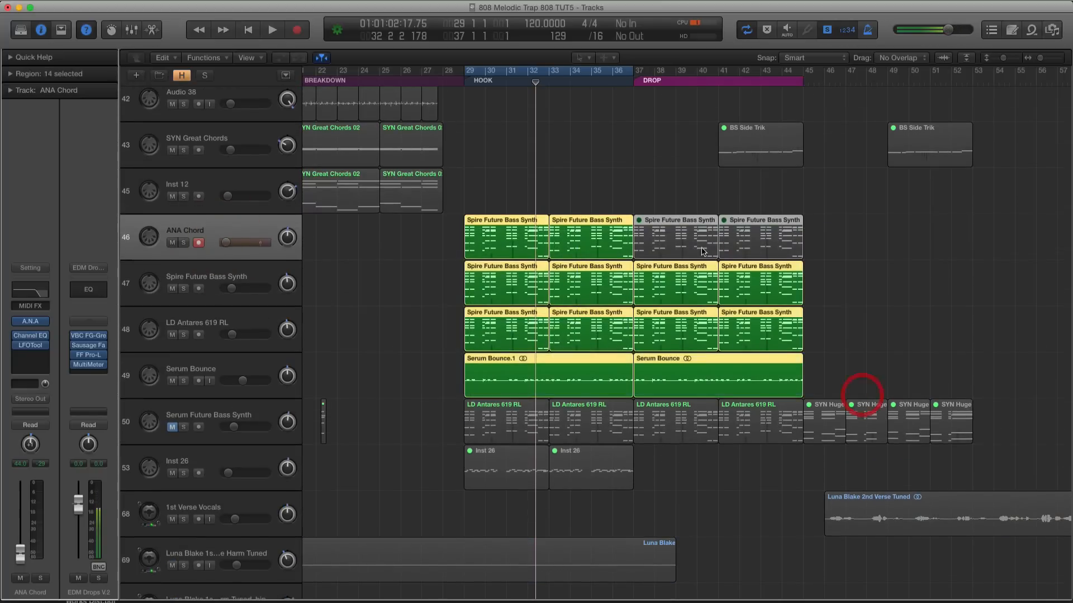
{"action": "key", "text": "shift+space"}
{"action": "left_click_drag", "start_coordinate": [225, 242], "coordinate": [230, 242]}
{"action": "key", "text": "space"}
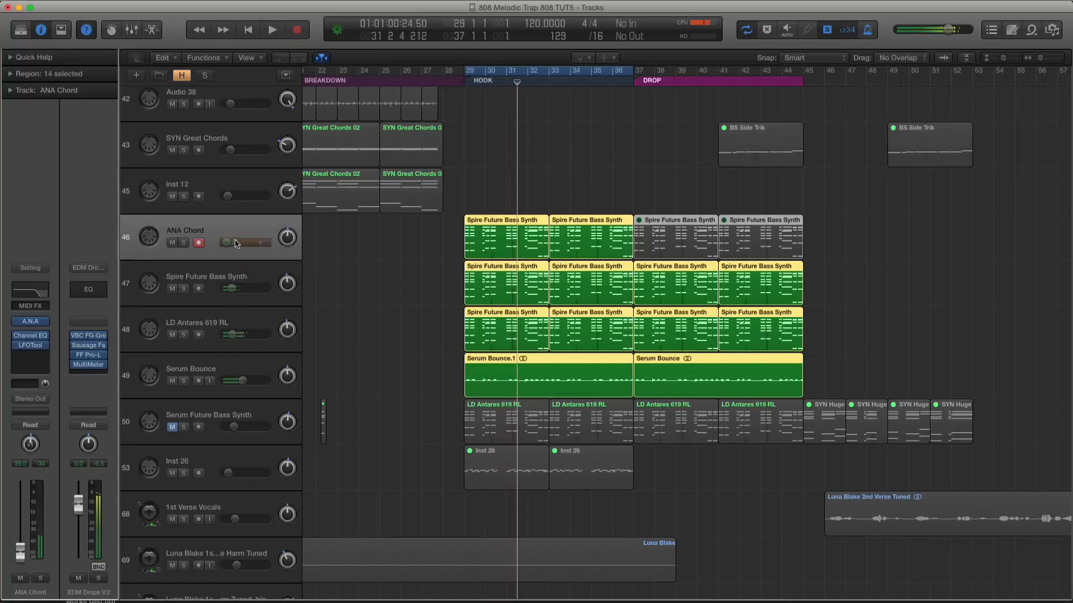
{"action": "key", "text": "ctrl+s"}
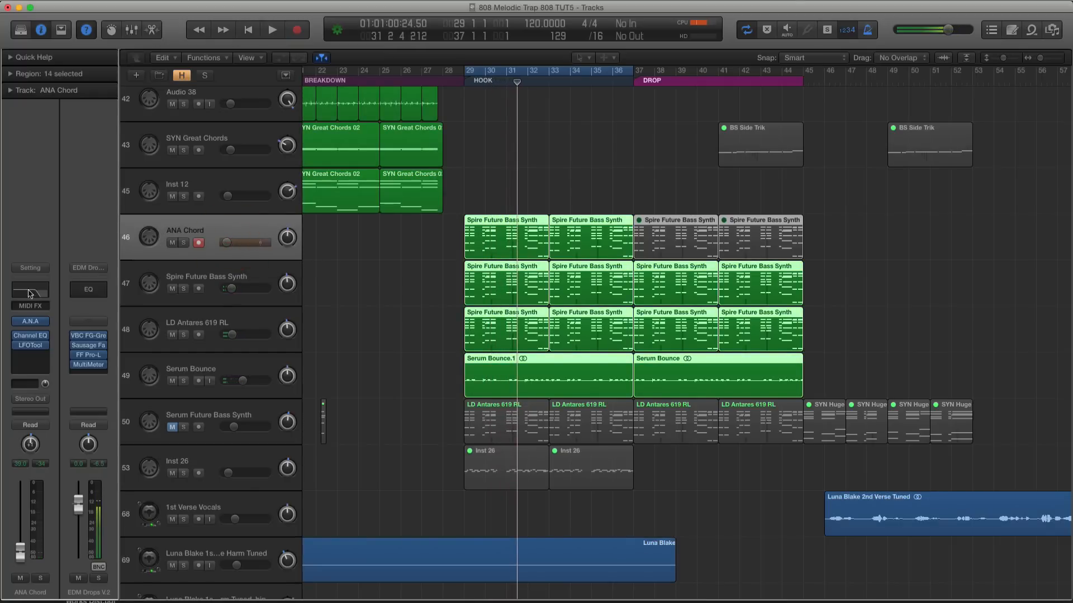
Set the reverb mix to about 35% in ANA Chord's A.N.A synth and close its window
{"action": "left_click", "coordinate": [31, 322]}
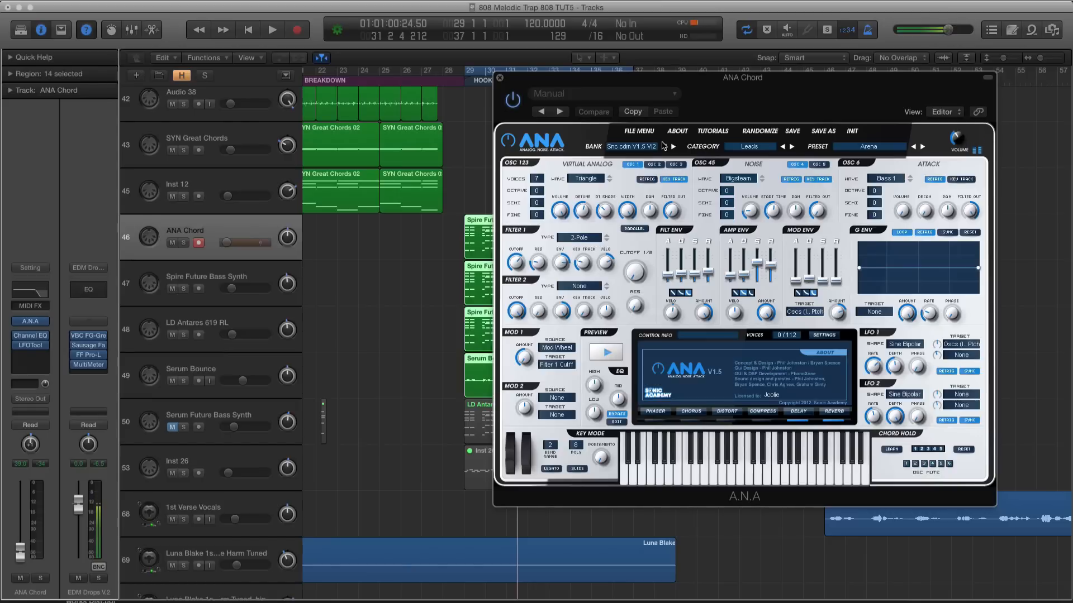
{"action": "left_click", "coordinate": [832, 411]}
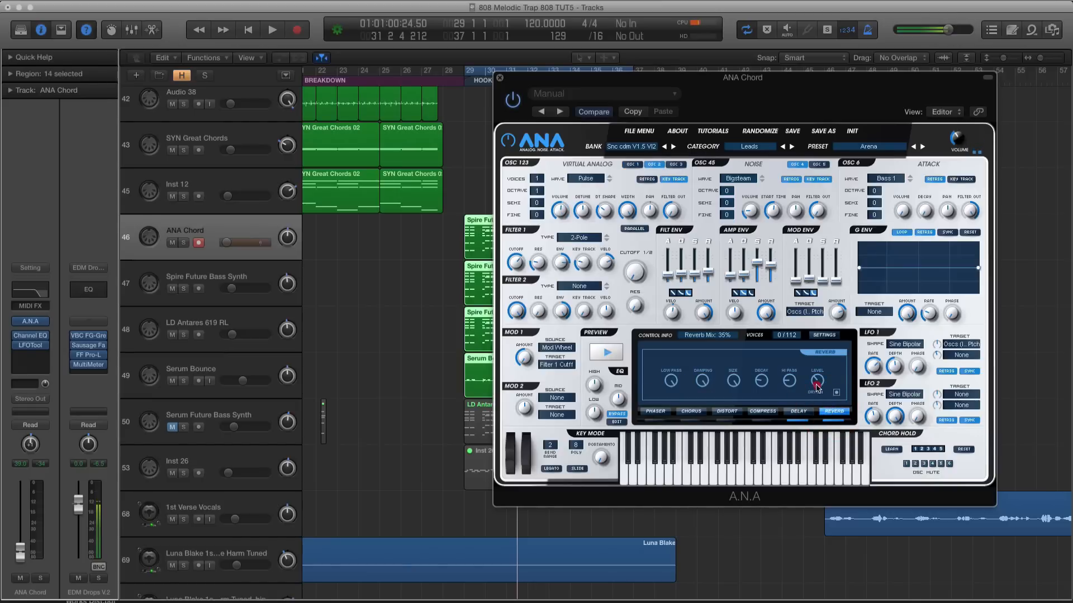
{"action": "left_click", "coordinate": [499, 77]}
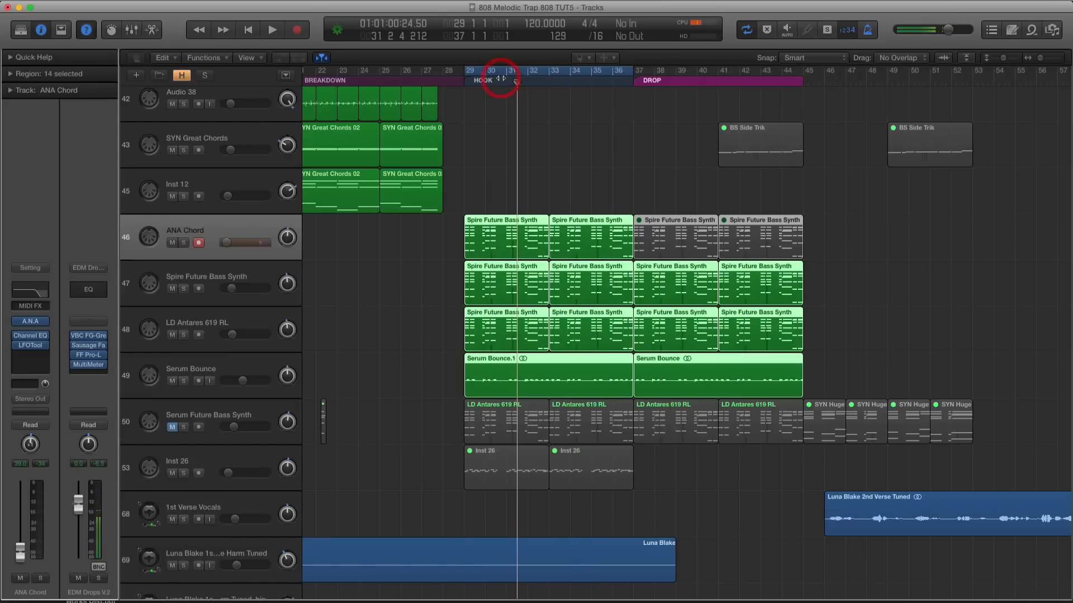
Play the hook in the full mix to check the ANA Chord layer alongside Spire Future Bass Synth
{"action": "key", "text": "space"}
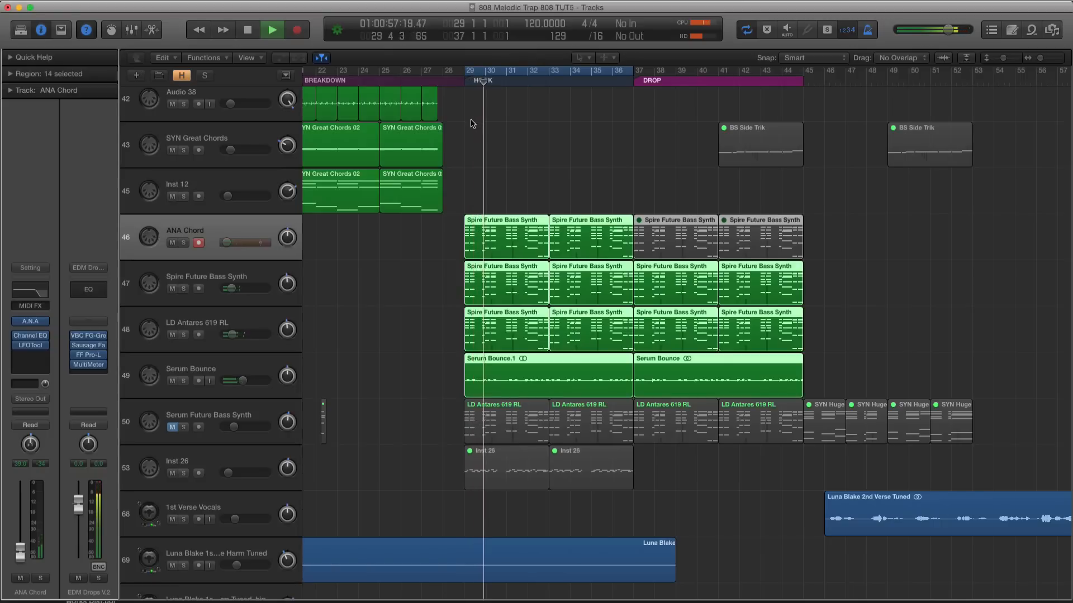
{"action": "left_click", "coordinate": [187, 278]}
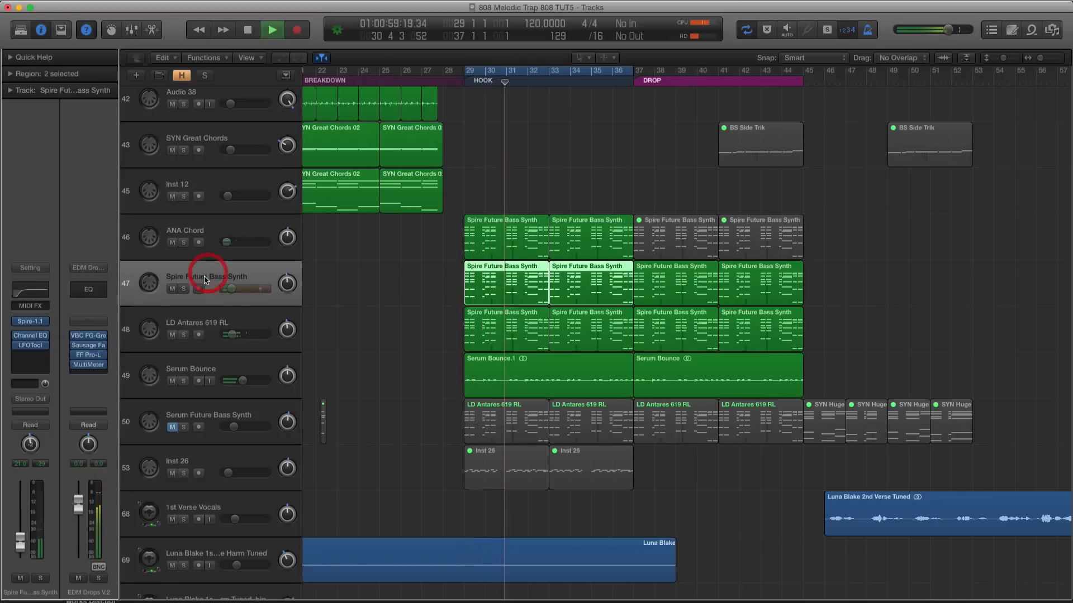
{"action": "key", "text": "space"}
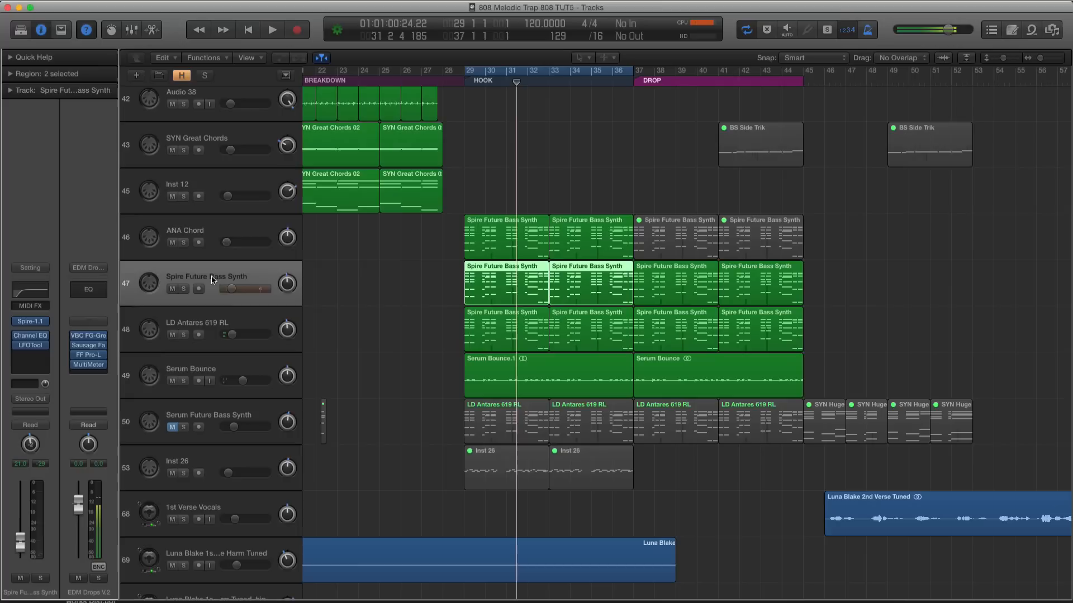
{"action": "left_click", "coordinate": [209, 251]}
{"action": "key", "text": "shift+Return"}
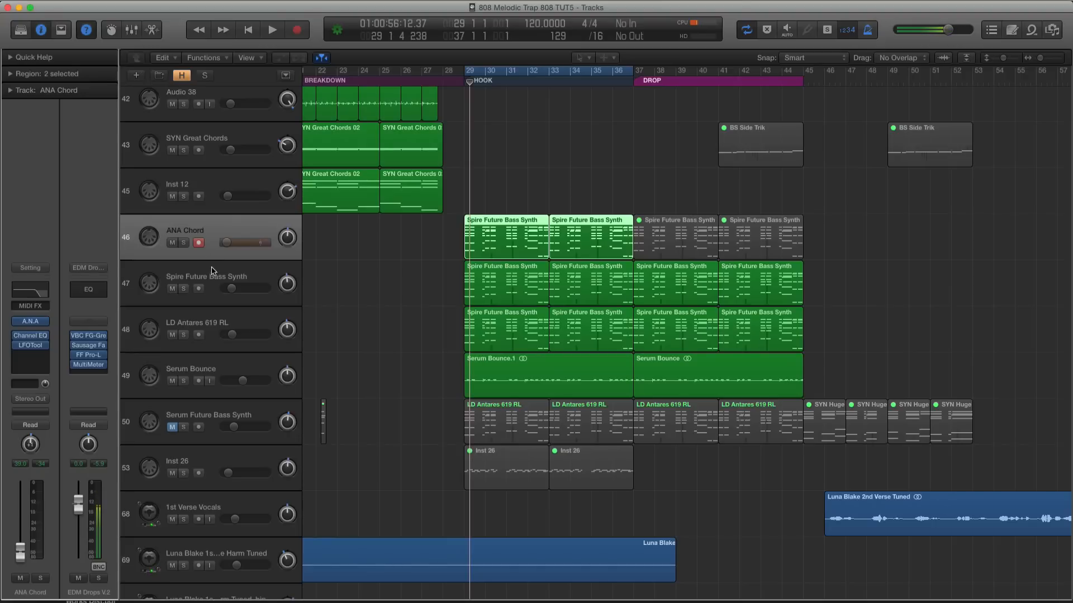
Audition the two Spire Future Bass Synth hook regions in solo
{"action": "left_click", "coordinate": [221, 275]}
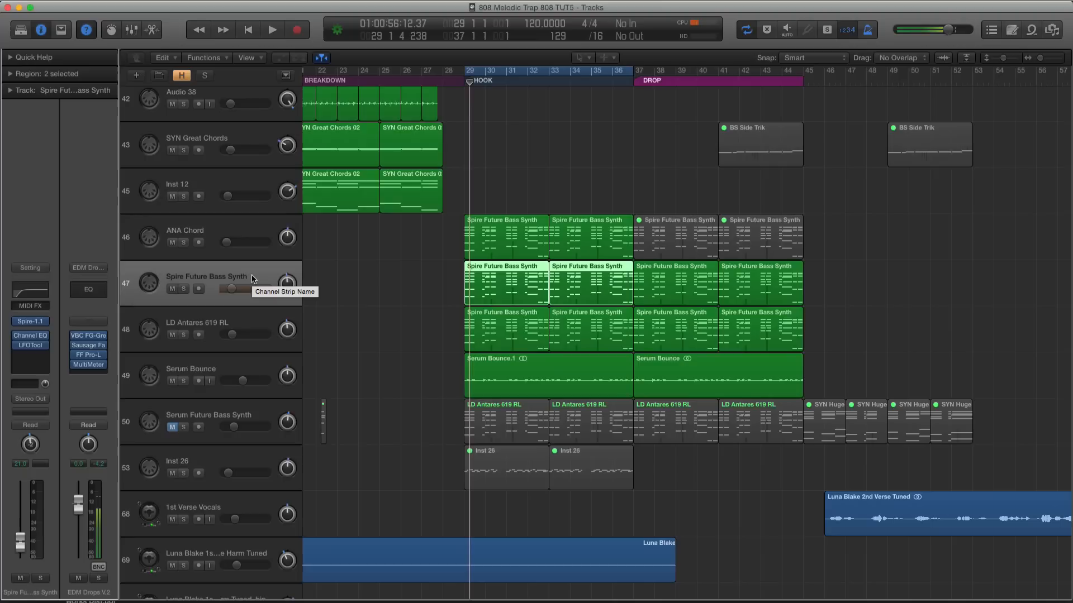
{"action": "key", "text": "ctrl+s"}
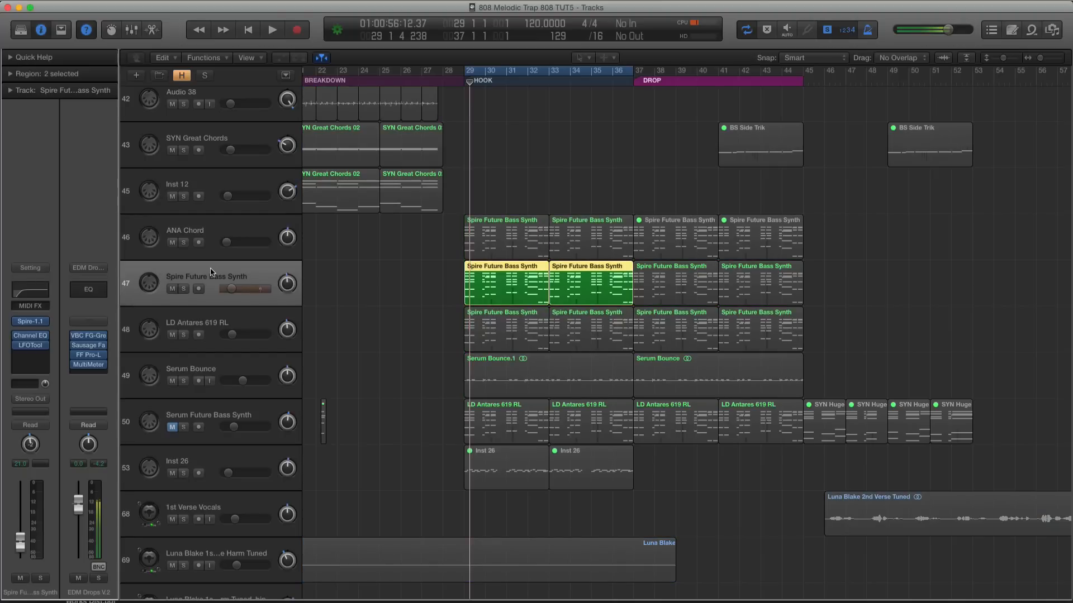
{"action": "key", "text": "space"}
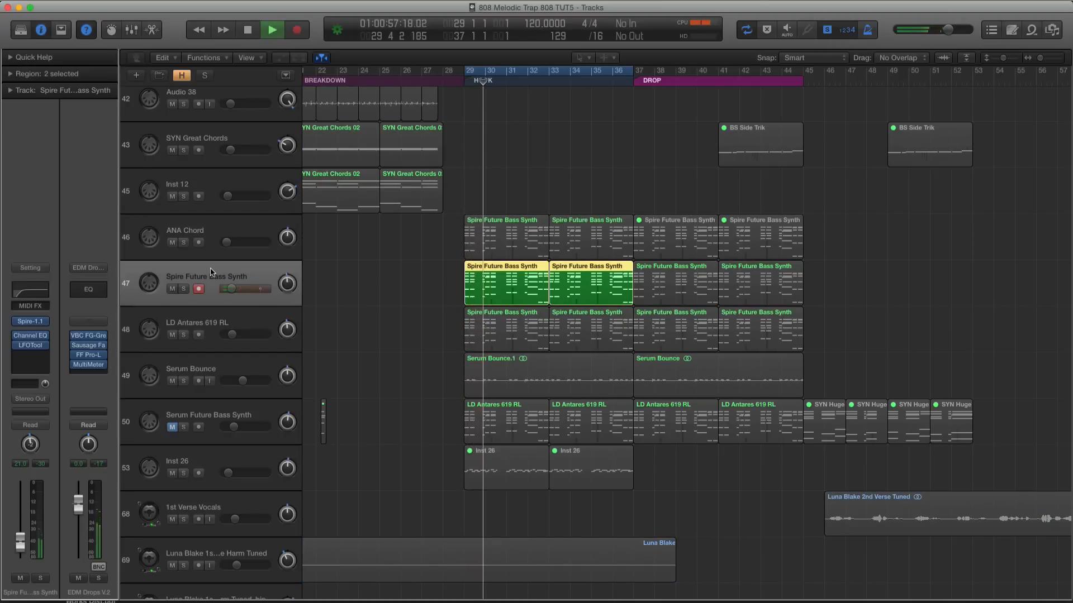
{"action": "key", "text": "space"}
{"action": "key", "text": "ctrl+s"}
Select the ANA Chord track with its two hook regions and show more of the surrounding tracks
{"action": "key", "text": "Up"}
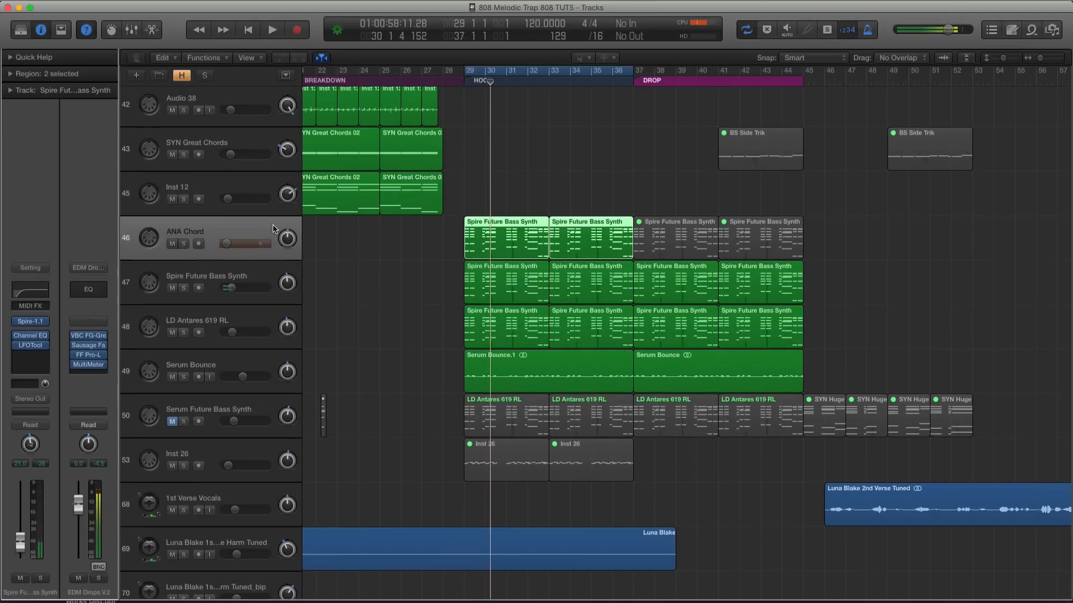
{"action": "key", "text": "super+Up"}
{"action": "scroll", "coordinate": [411, 225], "scroll_direction": "up", "scroll_amount": 3}
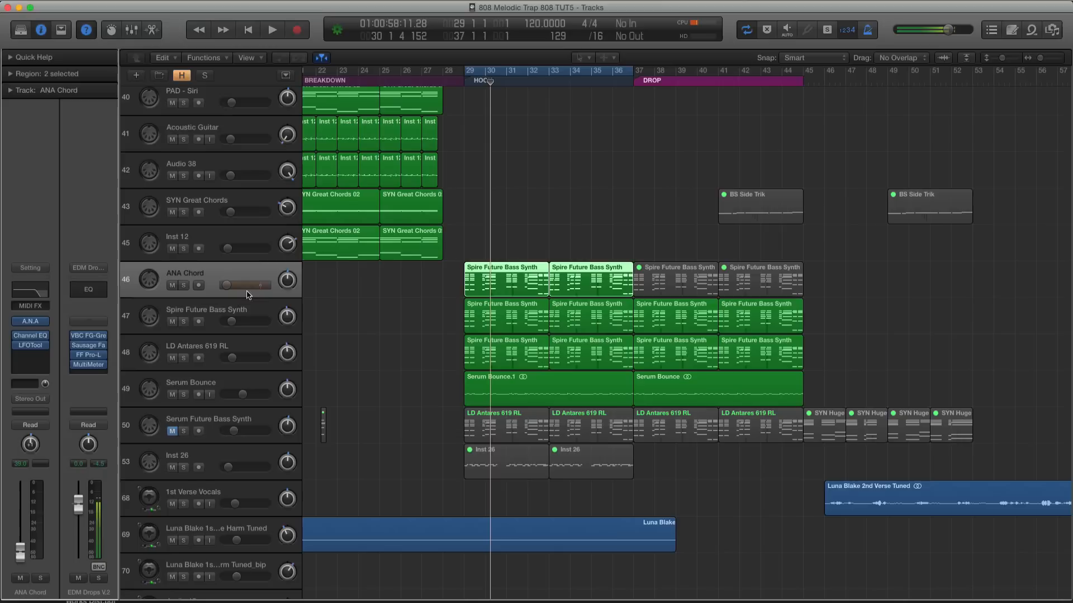
Audition the first ANA Chord hook region in solo with the EDM Drops V.2 MultiMeter analyzer moved beside it
{"action": "key", "text": "super+Down"}
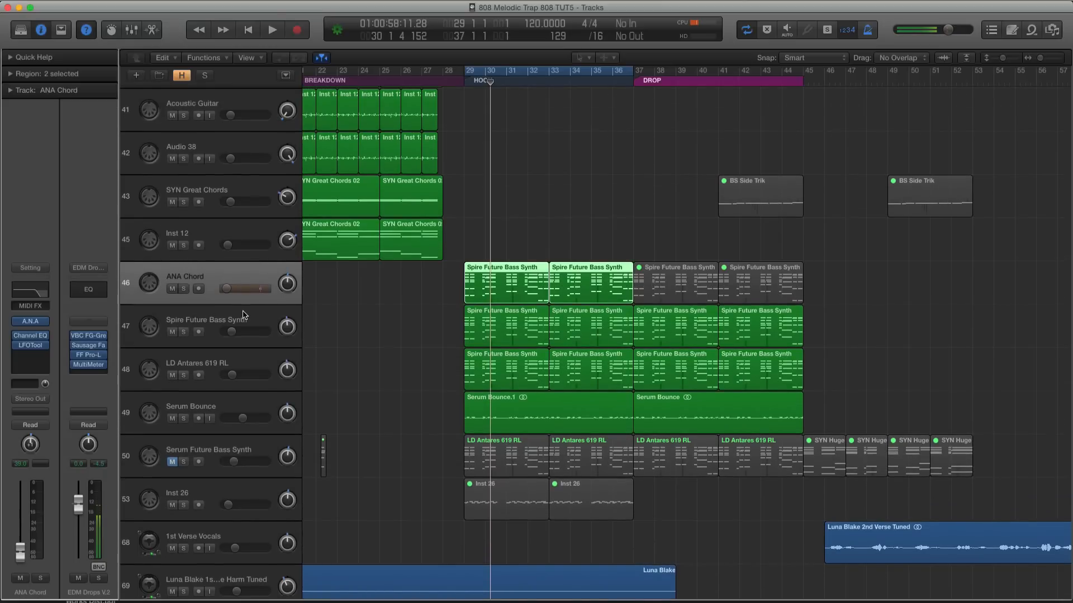
{"action": "scroll", "coordinate": [246, 314], "scroll_direction": "down", "scroll_amount": 1}
{"action": "scroll", "coordinate": [249, 283], "scroll_direction": "up", "scroll_amount": 1}
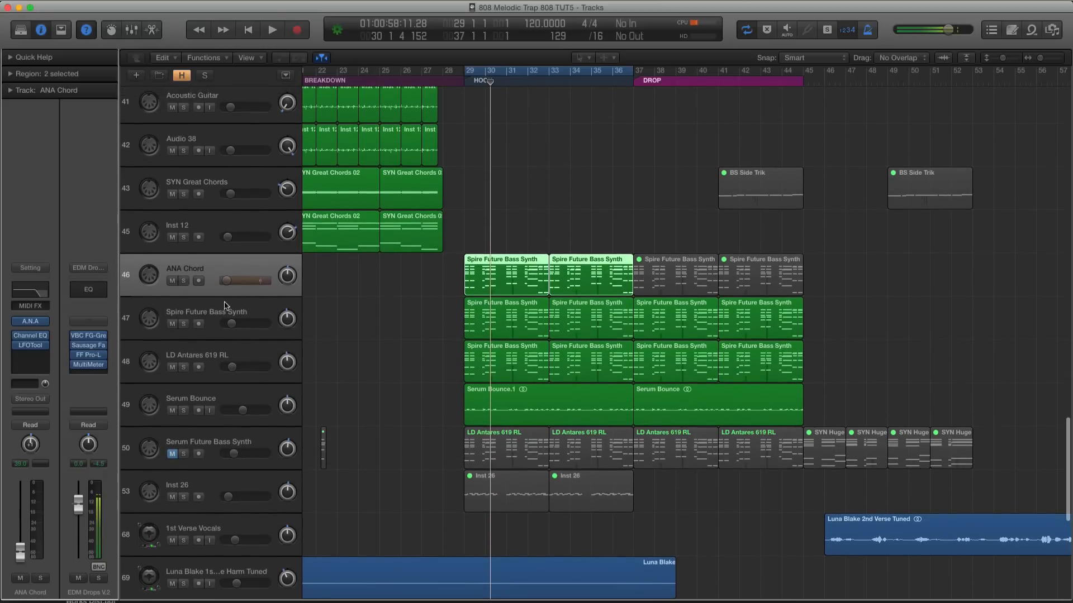
{"action": "left_click_drag", "start_coordinate": [507, 72], "coordinate": [605, 102]}
{"action": "key", "text": "ctrl+s"}
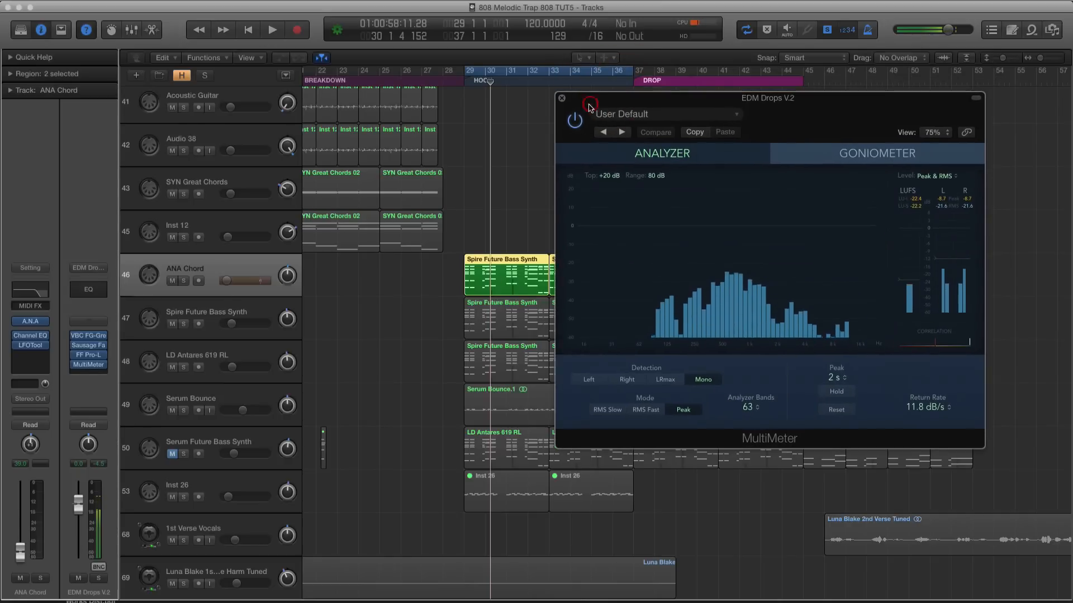
{"action": "key", "text": "space"}
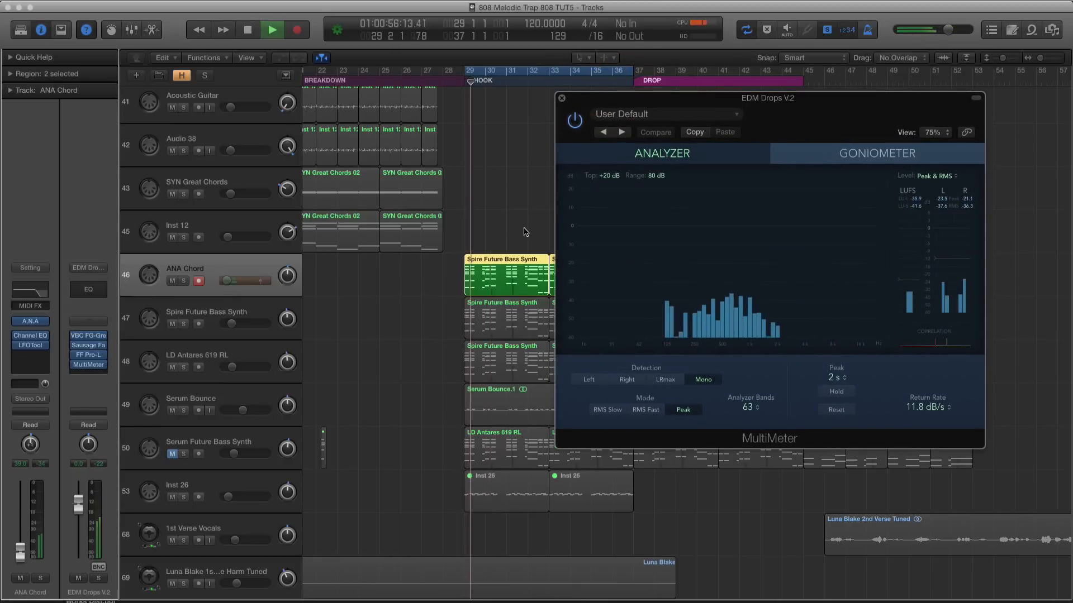
Audition the first hook regions of Spire Future Bass Synth, LD Antares 619 RL and Serum Bounce in solo, one after another
{"action": "left_click", "coordinate": [506, 318]}
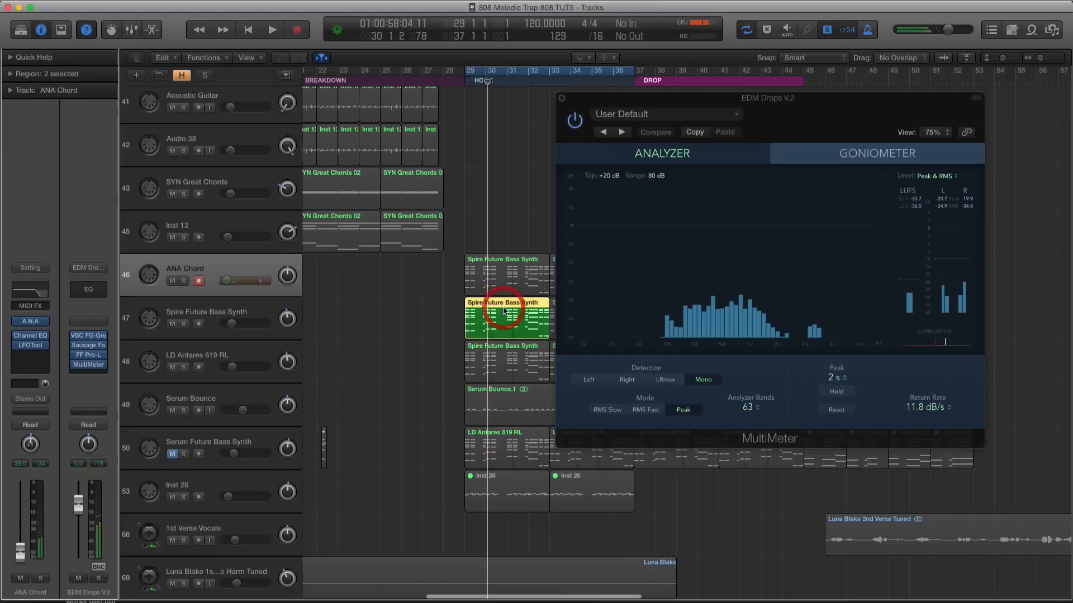
{"action": "key", "text": "space"}
{"action": "left_click", "coordinate": [505, 358]}
{"action": "key", "text": "space"}
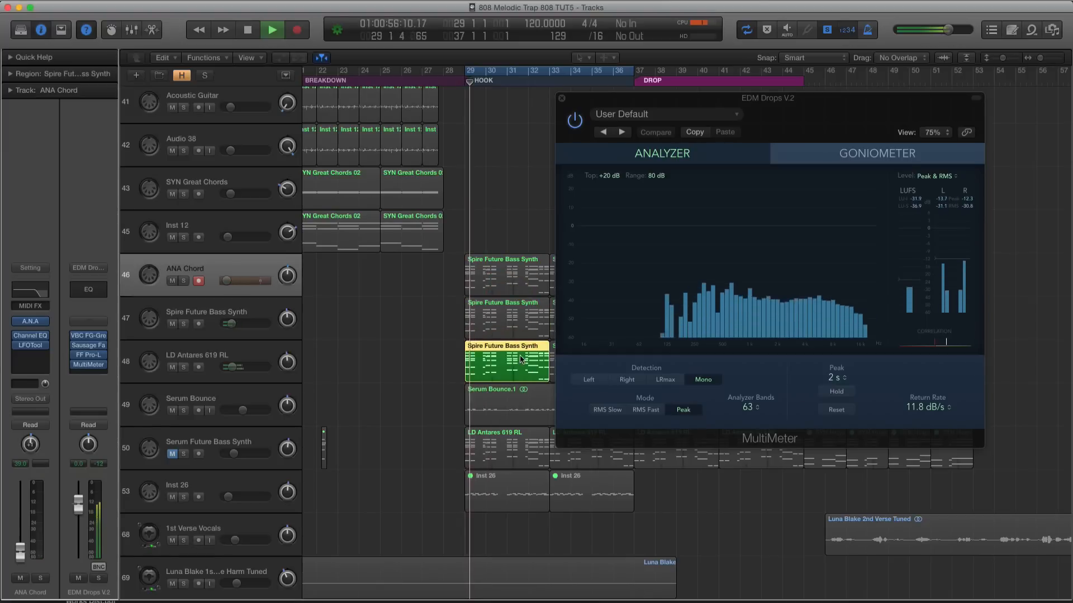
{"action": "key", "text": "space"}
{"action": "left_click", "coordinate": [523, 404]}
{"action": "key", "text": "space"}
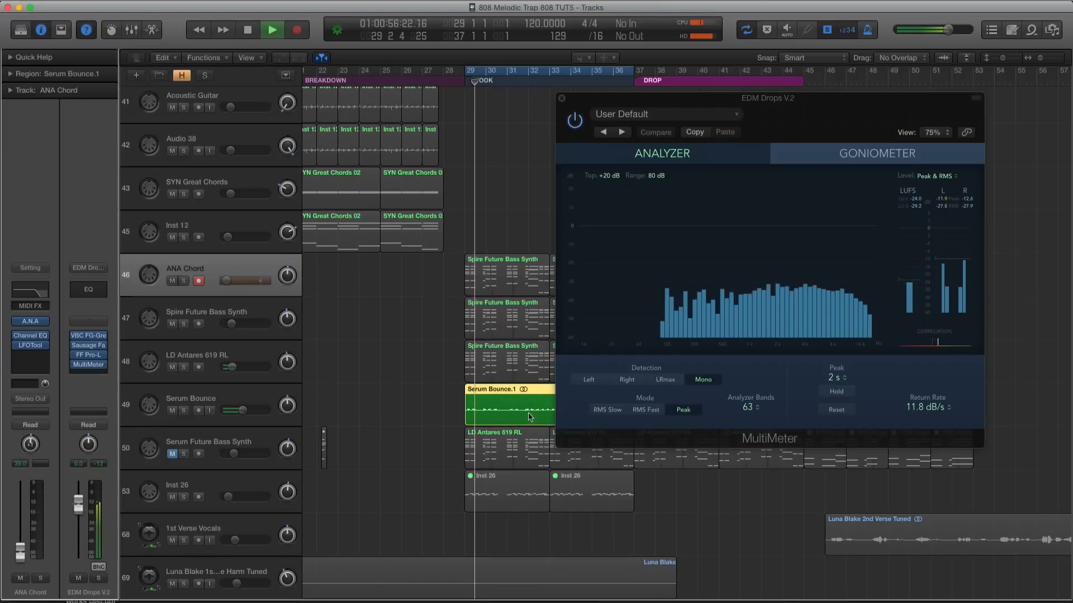
{"action": "key", "text": "space"}
{"action": "key", "text": "ctrl+s"}
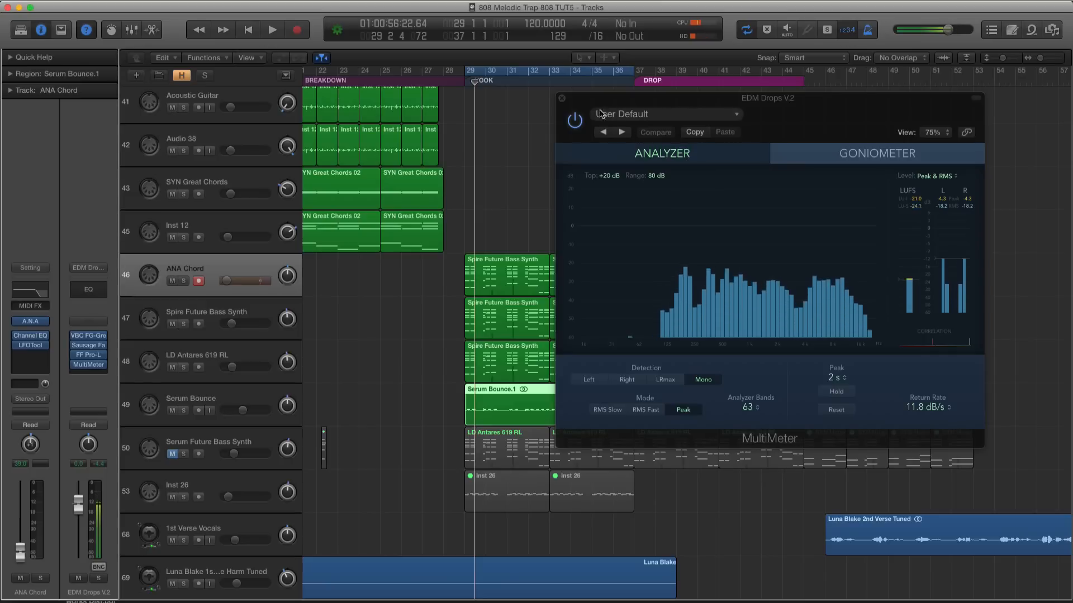
Check the stereo image of the four hook synth layers in the MultiMeter's Goniometer during playback, and close the meter
{"action": "left_click_drag", "start_coordinate": [599, 114], "coordinate": [658, 116]}
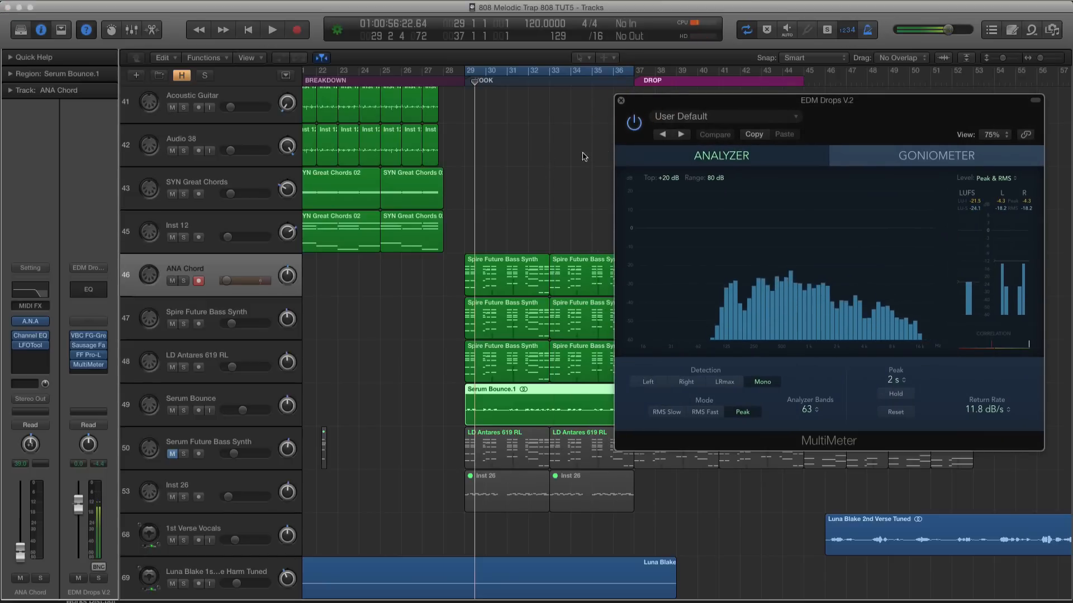
{"action": "left_click_drag", "start_coordinate": [645, 103], "coordinate": [523, 93]}
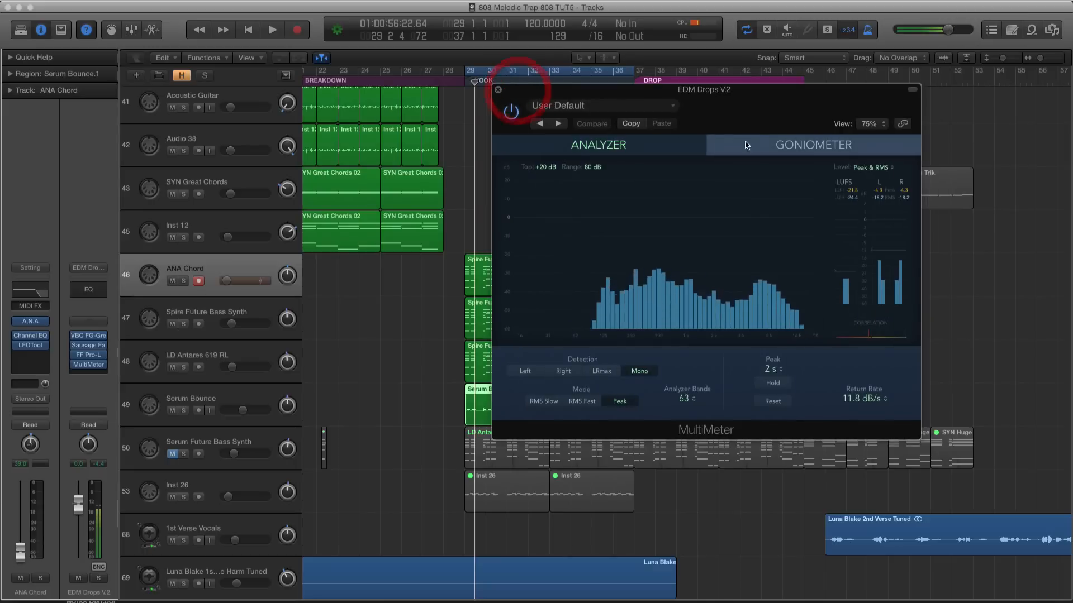
{"action": "left_click", "coordinate": [760, 145]}
{"action": "key", "text": "space"}
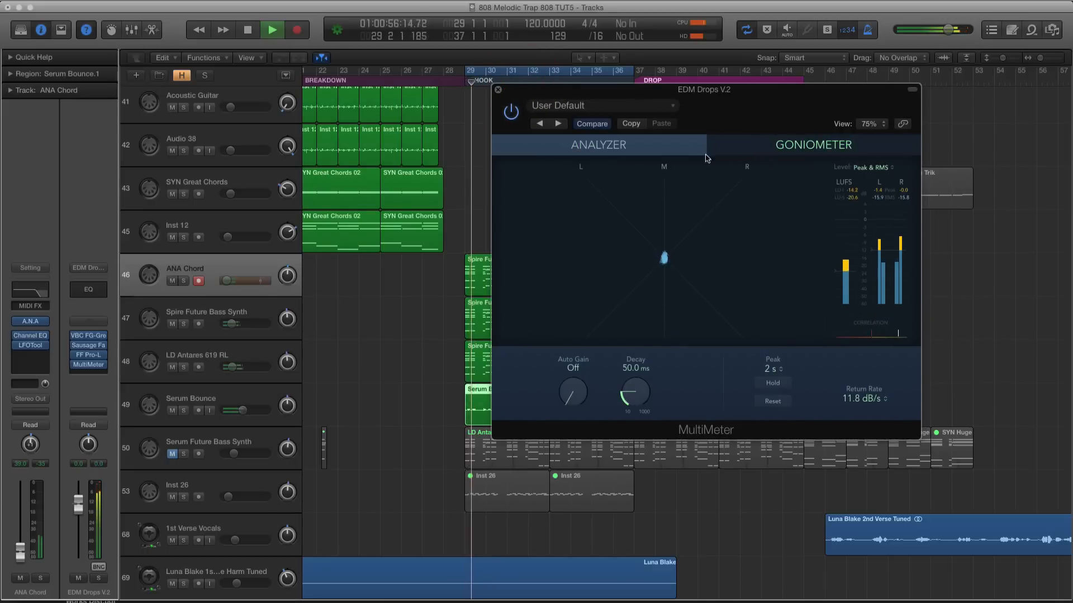
{"action": "left_click", "coordinate": [508, 416]}
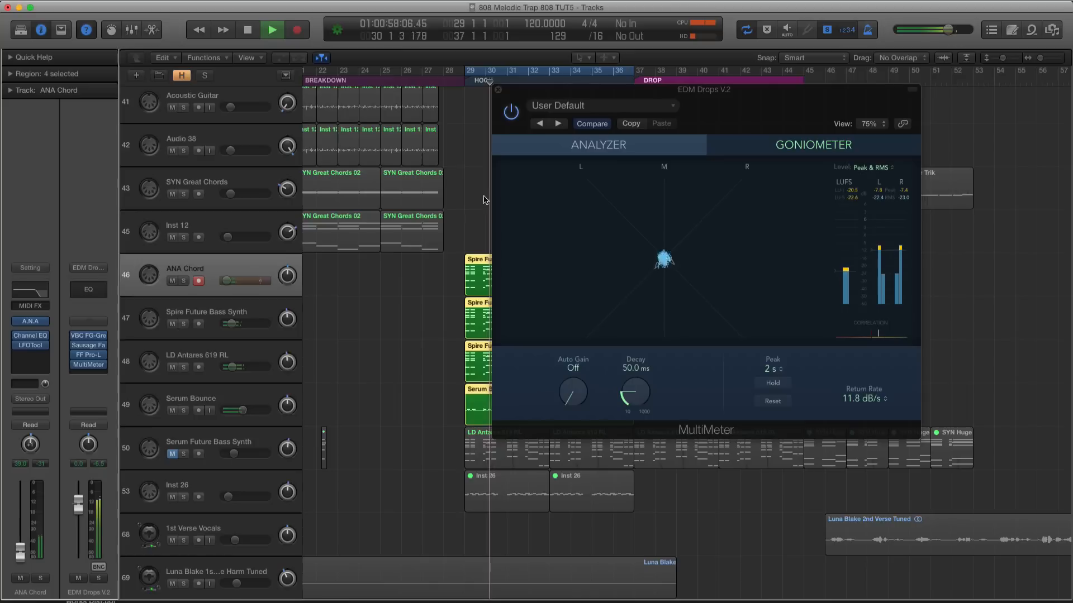
{"action": "left_click", "coordinate": [498, 90]}
{"action": "key", "text": "space"}
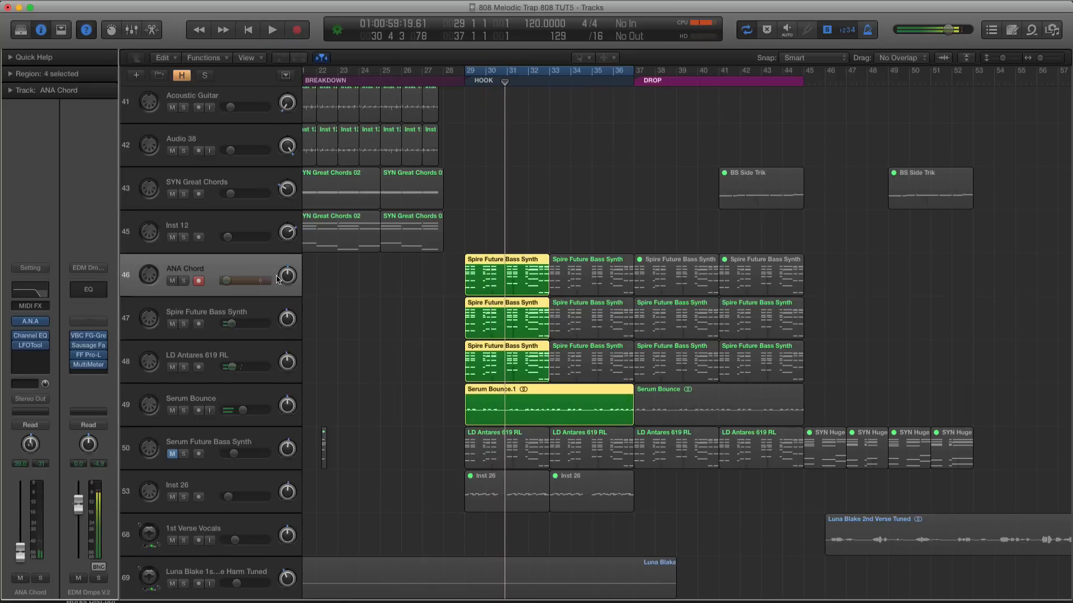
Survey the arrangement from Verse 1 to the Drop around the hook synth and vocal tracks
{"action": "key", "text": "super+Up"}
{"action": "left_click_drag", "start_coordinate": [605, 240], "coordinate": [611, 366]}
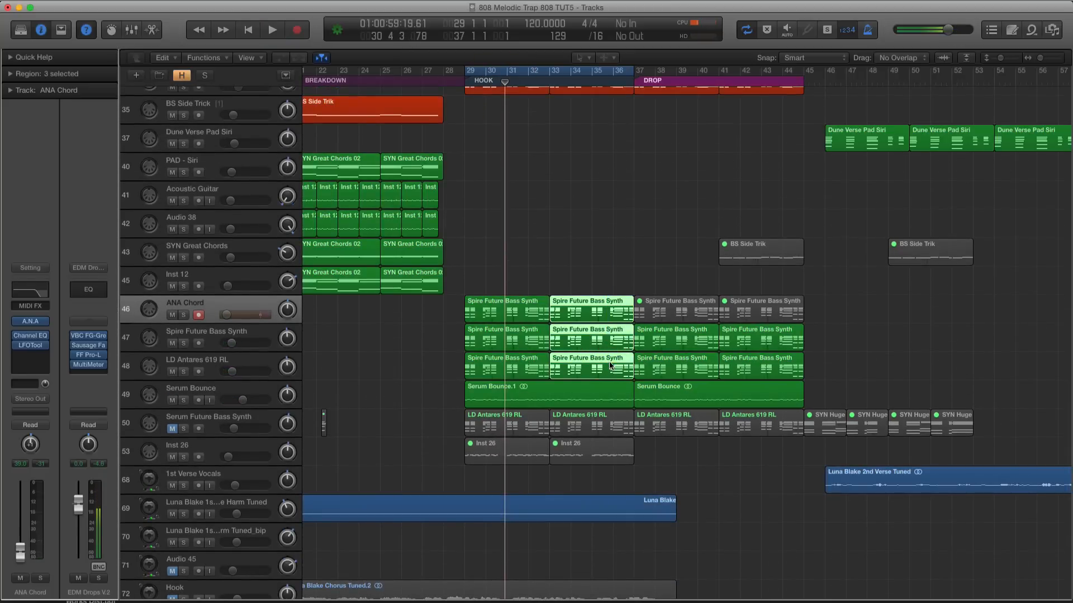
{"action": "scroll", "coordinate": [586, 340], "scroll_direction": "down", "scroll_amount": 5}
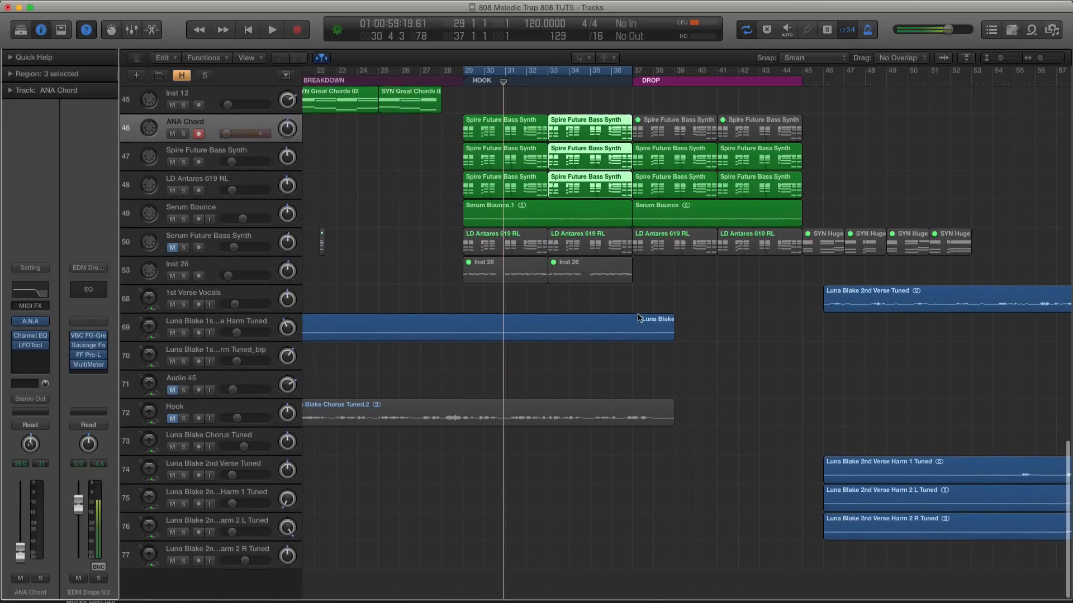
{"action": "scroll", "coordinate": [496, 311], "scroll_direction": "left", "scroll_amount": 5}
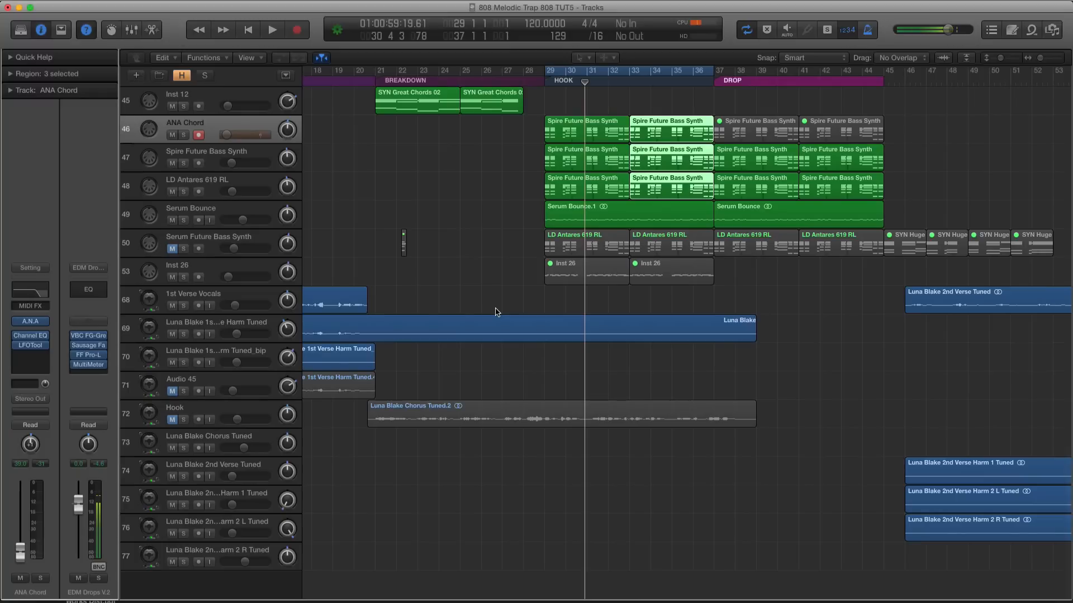
{"action": "scroll", "coordinate": [496, 312], "scroll_direction": "left", "scroll_amount": 5}
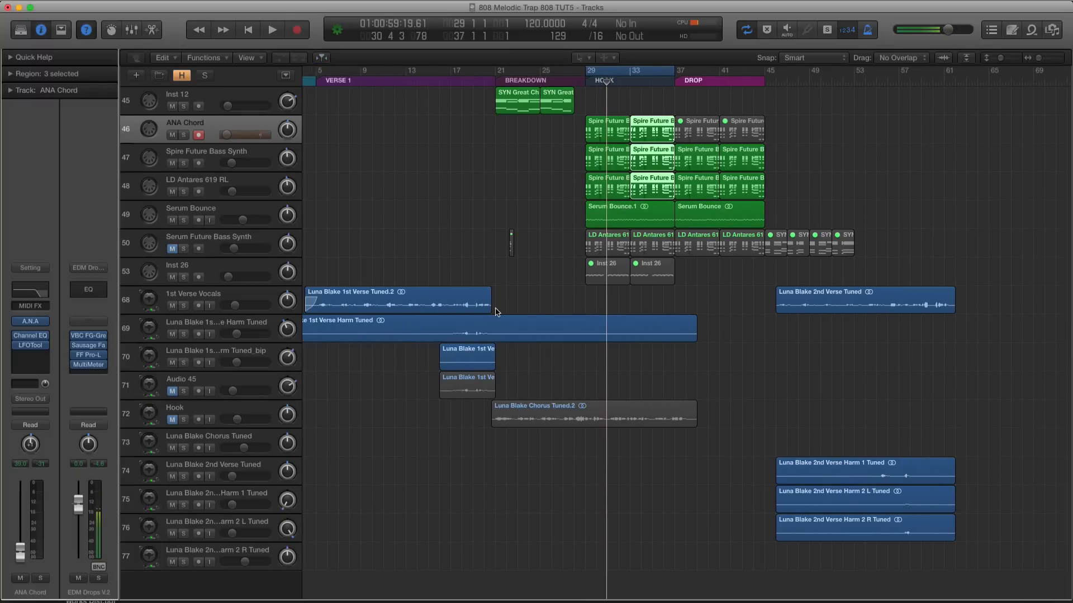
Select the seven hook regions on ANA Chord, Spire Future Bass Synth, LD Antares 619 RL and Serum Bounce, and briefly solo them
{"action": "left_click", "coordinate": [225, 163]}
{"action": "left_click", "coordinate": [223, 183]}
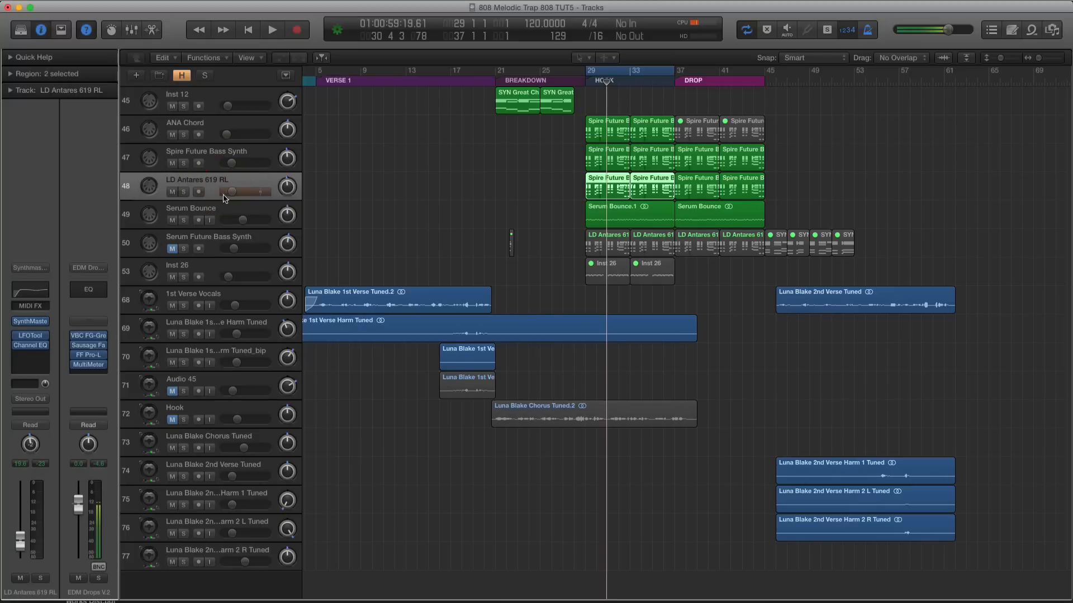
{"action": "left_click", "coordinate": [224, 212]}
{"action": "left_click_drag", "start_coordinate": [502, 140], "coordinate": [631, 221]}
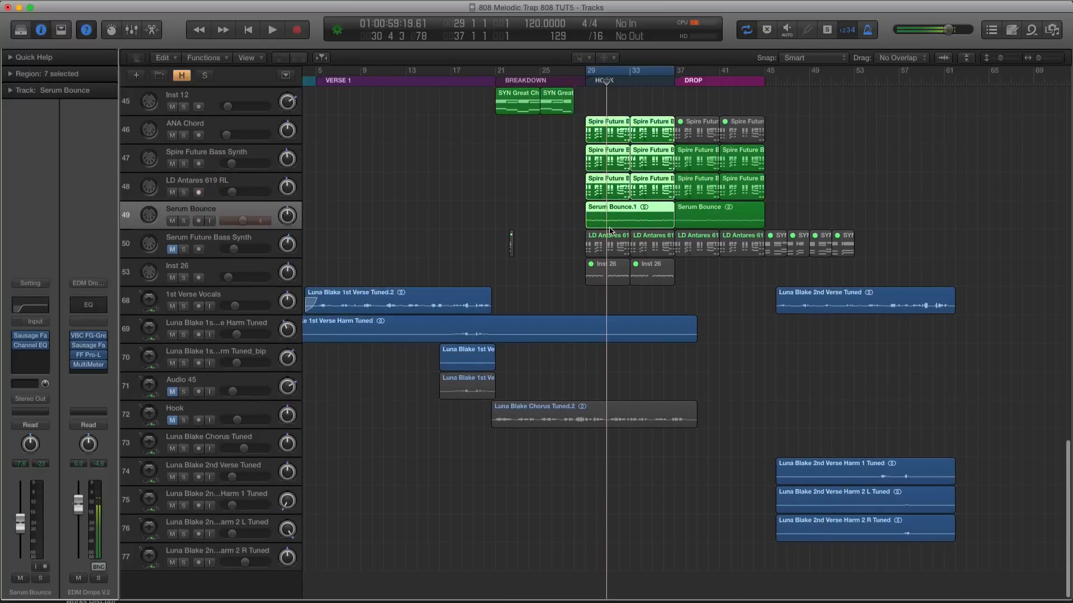
{"action": "scroll", "coordinate": [609, 227], "scroll_direction": "up", "scroll_amount": 15}
{"action": "scroll", "coordinate": [605, 219], "scroll_direction": "up", "scroll_amount": 8}
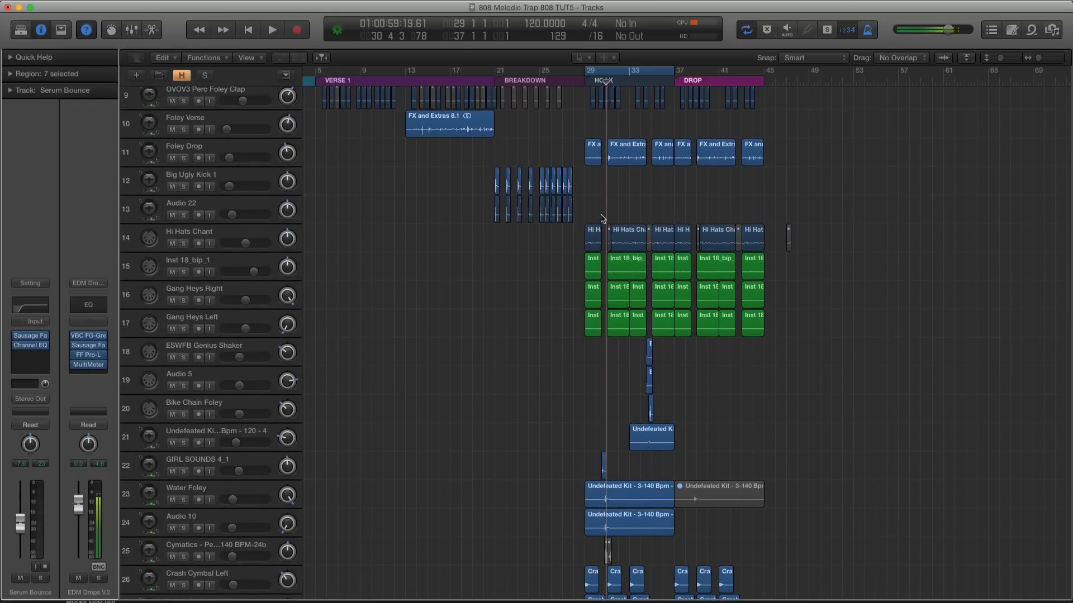
{"action": "scroll", "coordinate": [602, 218], "scroll_direction": "down", "scroll_amount": 20}
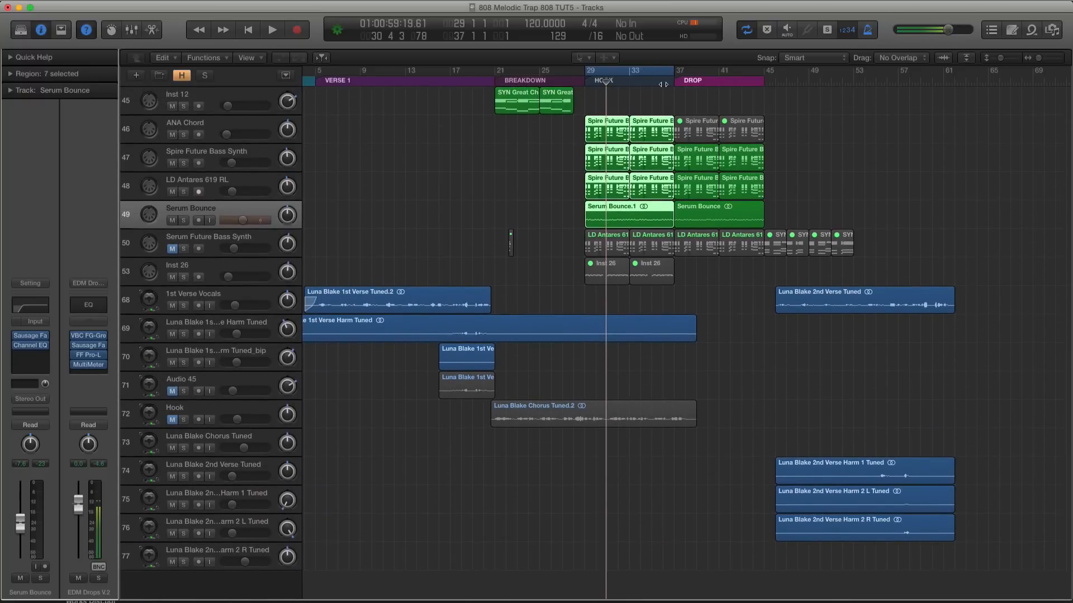
{"action": "key", "text": "ctrl+s"}
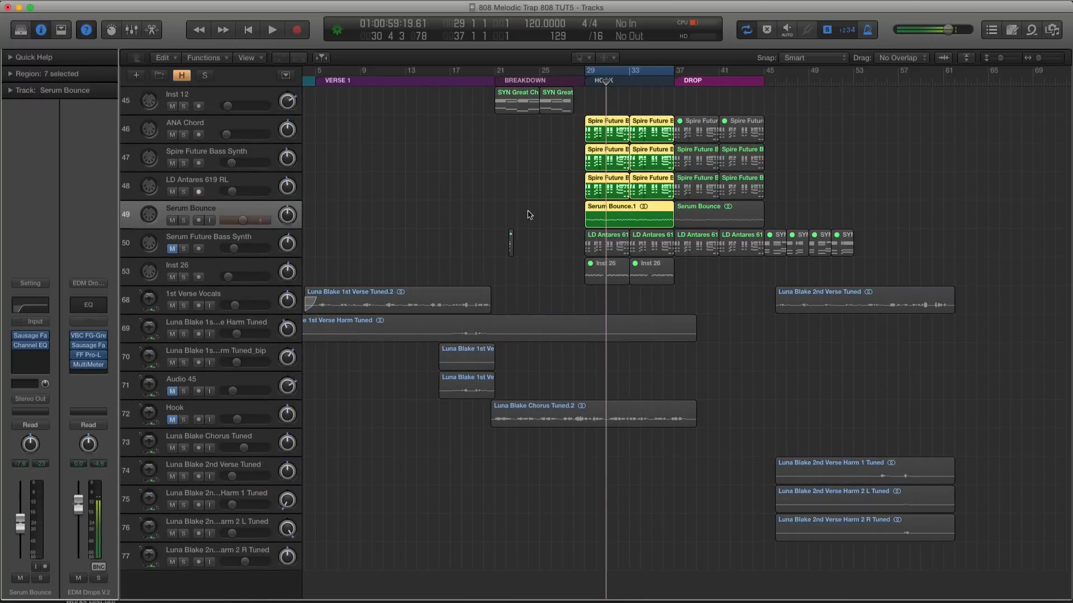
{"action": "key", "text": "ctrl+s"}
Enlarge the hook section, select the ANA Chord track and reselect the hook regions of all four synth layers
{"action": "key", "text": "super+Right"}
{"action": "key", "text": "super+Right"}
{"action": "key", "text": "super+Right"}
{"action": "key", "text": "super+Right"}
{"action": "key", "text": "super+Down"}
{"action": "key", "text": "super+Down"}
{"action": "key", "text": "super+Down"}
{"action": "key", "text": "super+Down"}
{"action": "key", "text": "super+Down"}
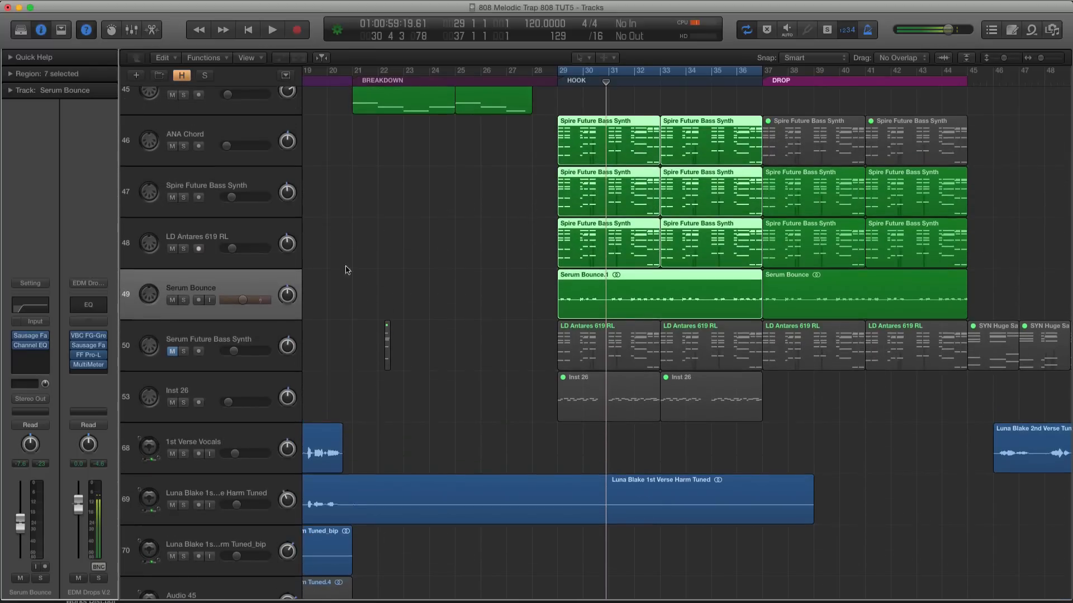
{"action": "left_click", "coordinate": [241, 173]}
{"action": "left_click", "coordinate": [218, 132]}
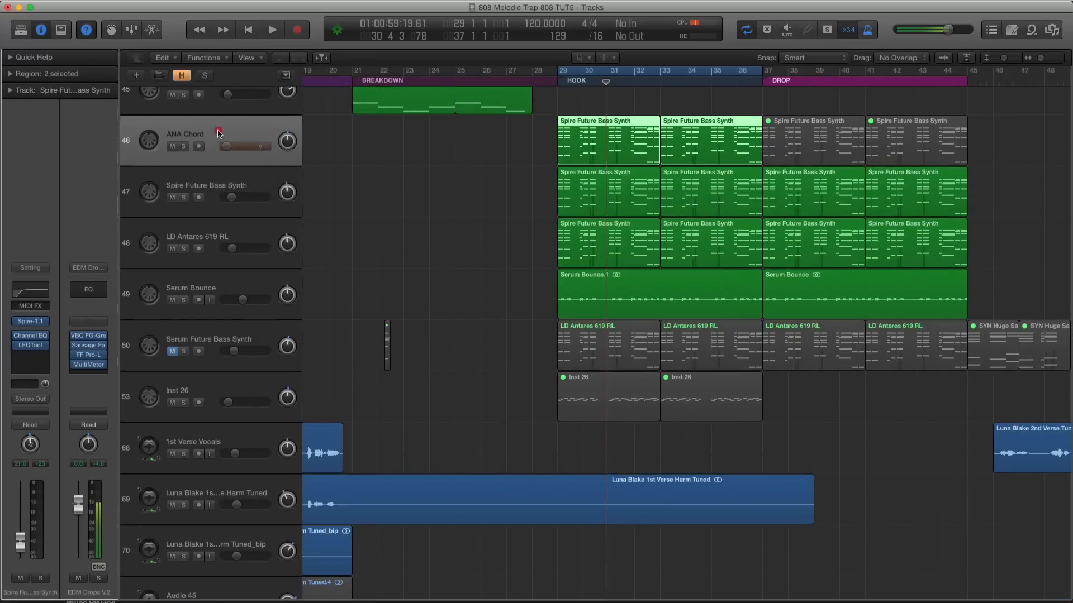
{"action": "left_click", "coordinate": [561, 70]}
{"action": "left_click", "coordinate": [570, 67]}
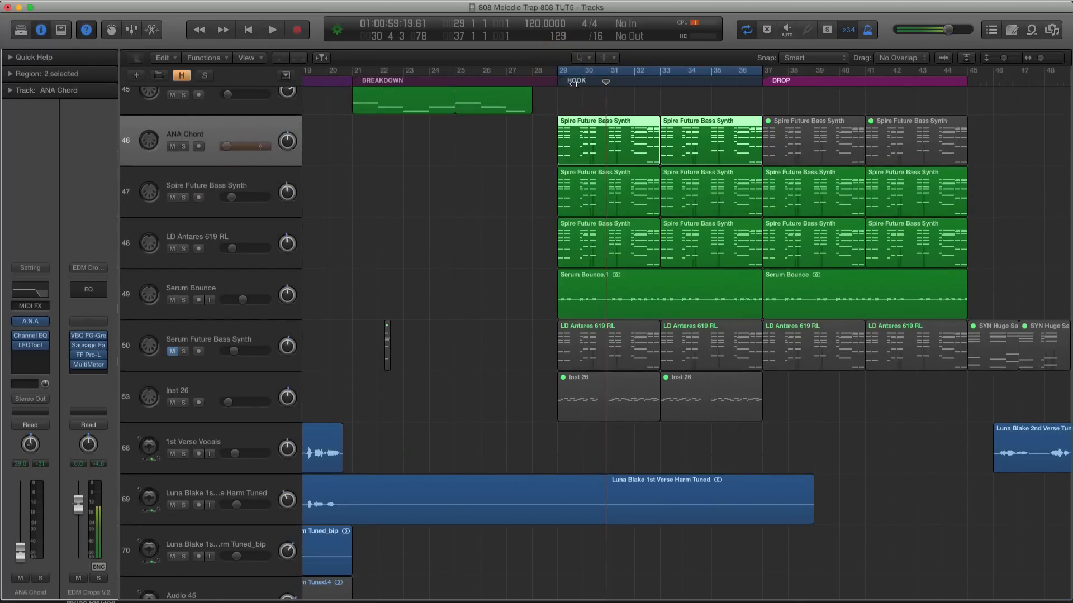
{"action": "left_click_drag", "start_coordinate": [497, 134], "coordinate": [648, 173]}
{"action": "left_click_drag", "start_coordinate": [512, 156], "coordinate": [676, 322]}
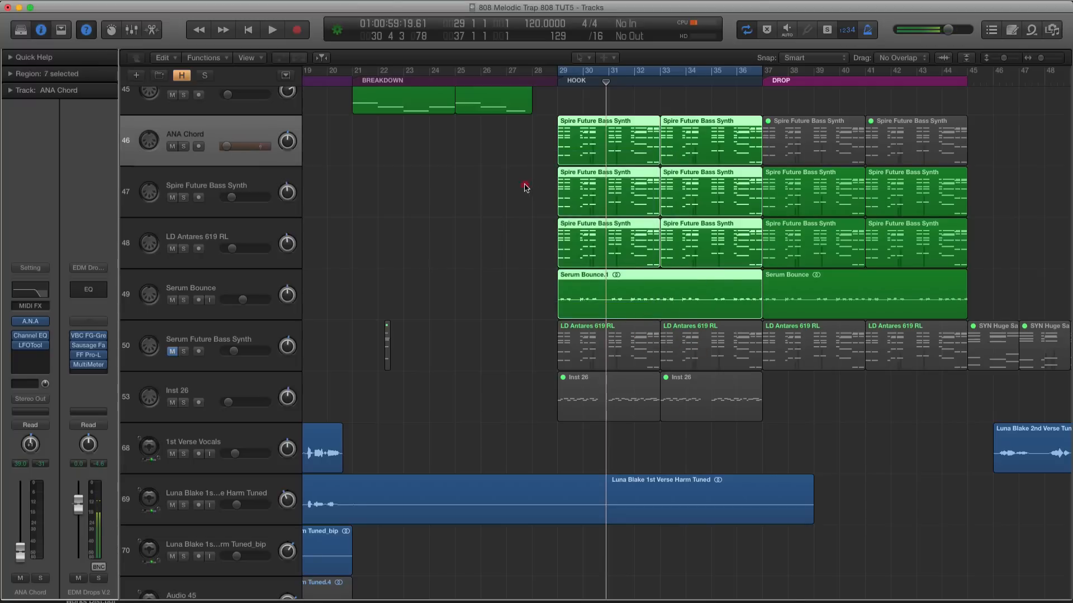
Solo the first ANA Chord hook region, play it back and expand its region parameters
{"action": "left_click", "coordinate": [562, 152]}
{"action": "key", "text": "ctrl+s"}
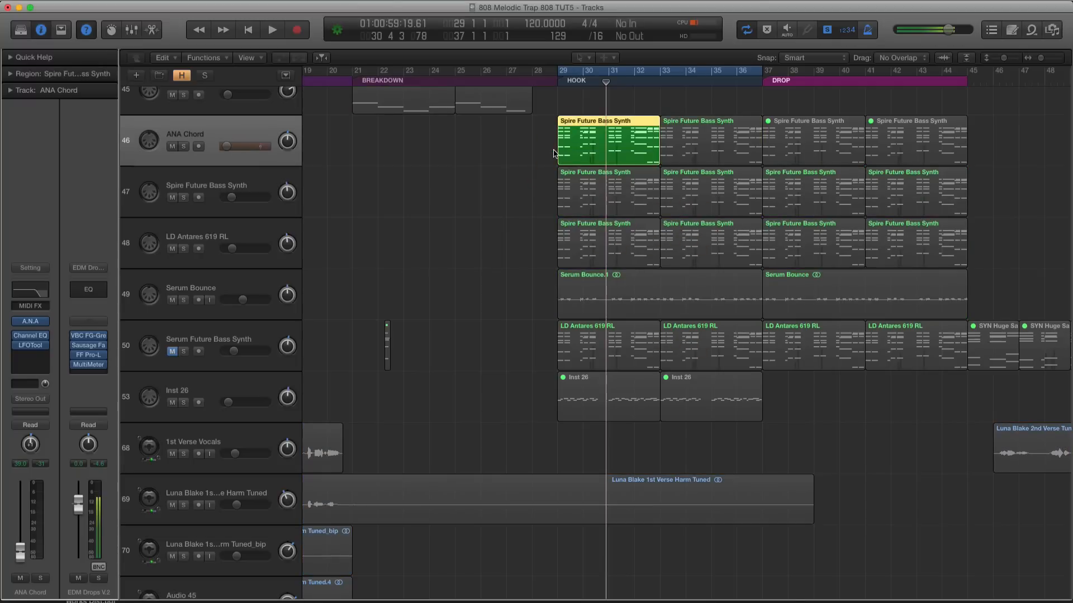
{"action": "key", "text": "shift+space"}
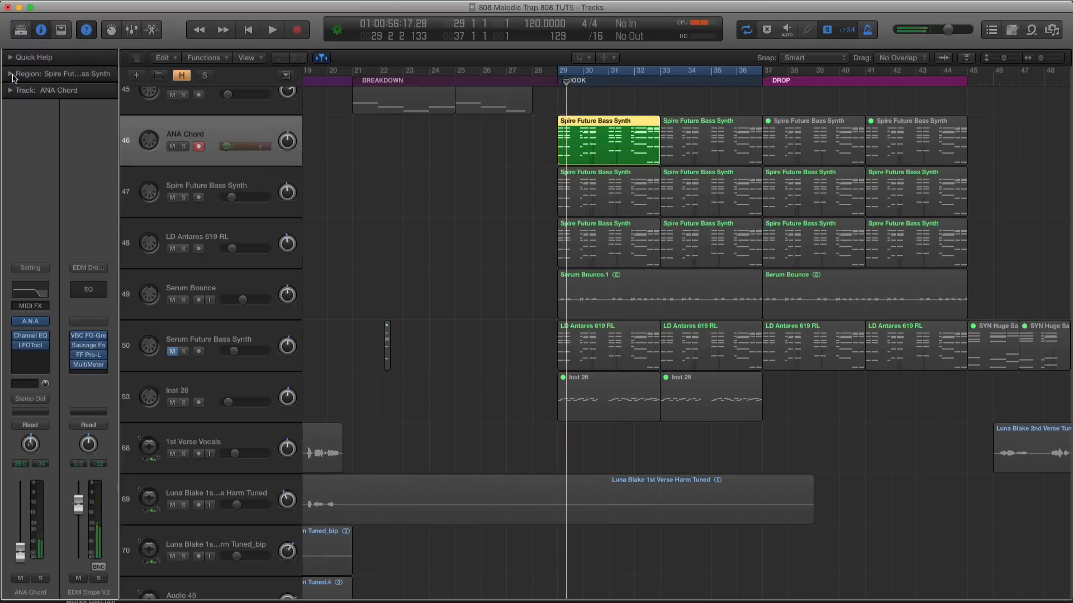
{"action": "left_click", "coordinate": [13, 75]}
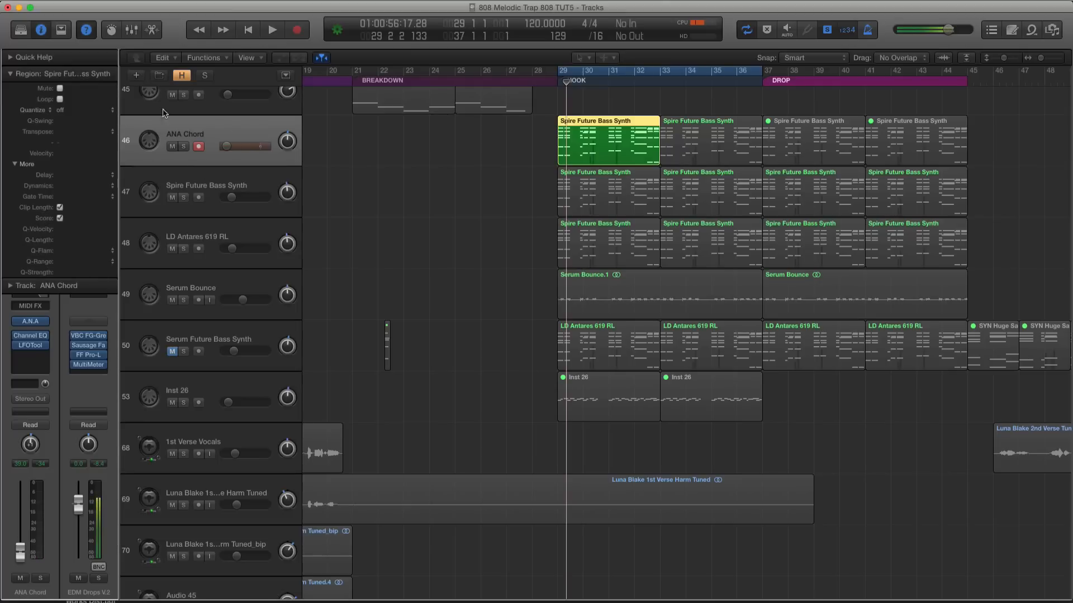
{"action": "key", "text": "space"}
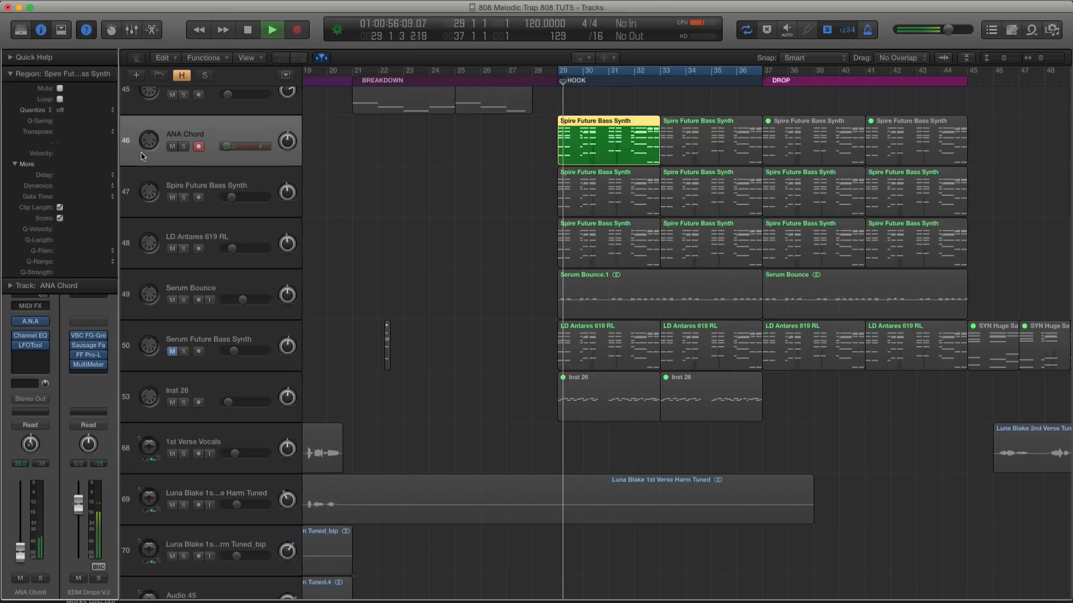
{"action": "key", "text": "space"}
Open the first ANA Chord hook region in an enlarged Piano Roll and play its chords from bar 29
{"action": "key", "text": "e"}
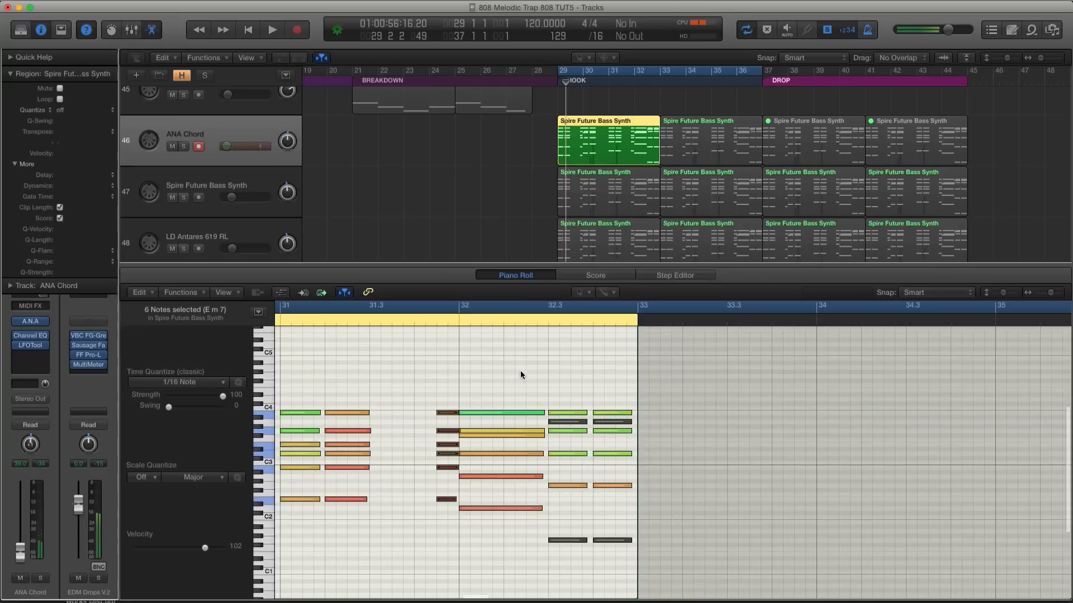
{"action": "left_click_drag", "start_coordinate": [397, 265], "coordinate": [397, 101]}
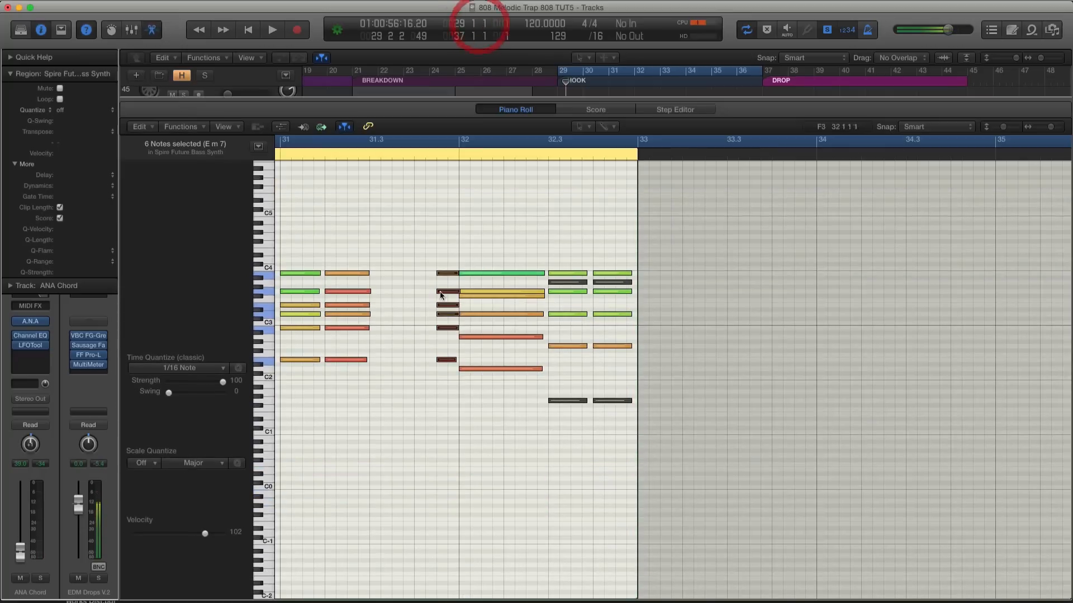
{"action": "scroll", "coordinate": [431, 262], "scroll_direction": "up", "scroll_amount": 5}
{"action": "key", "text": "space"}
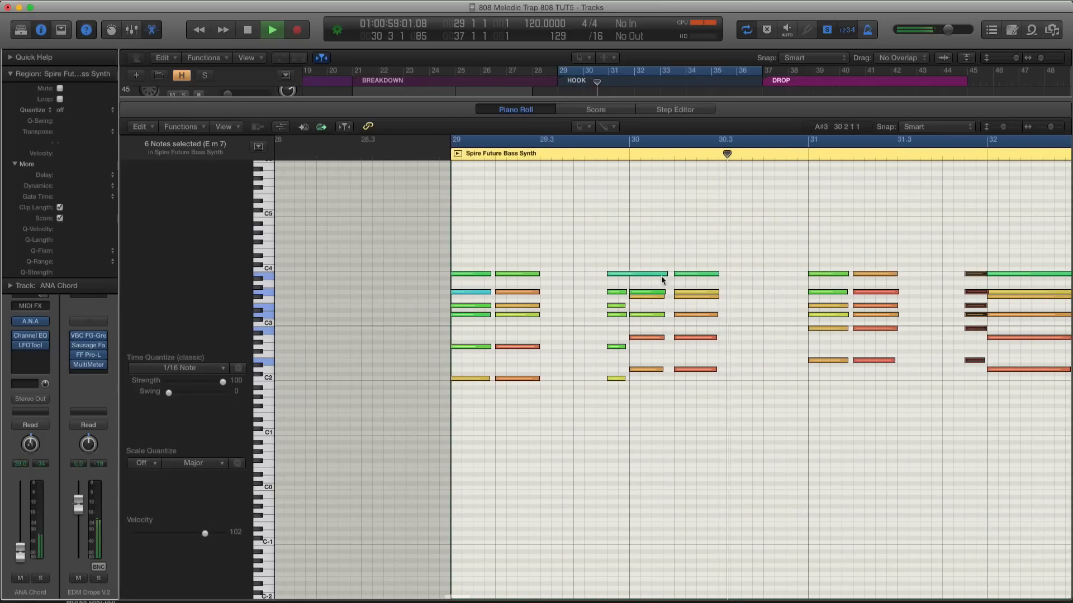
{"action": "key", "text": "space"}
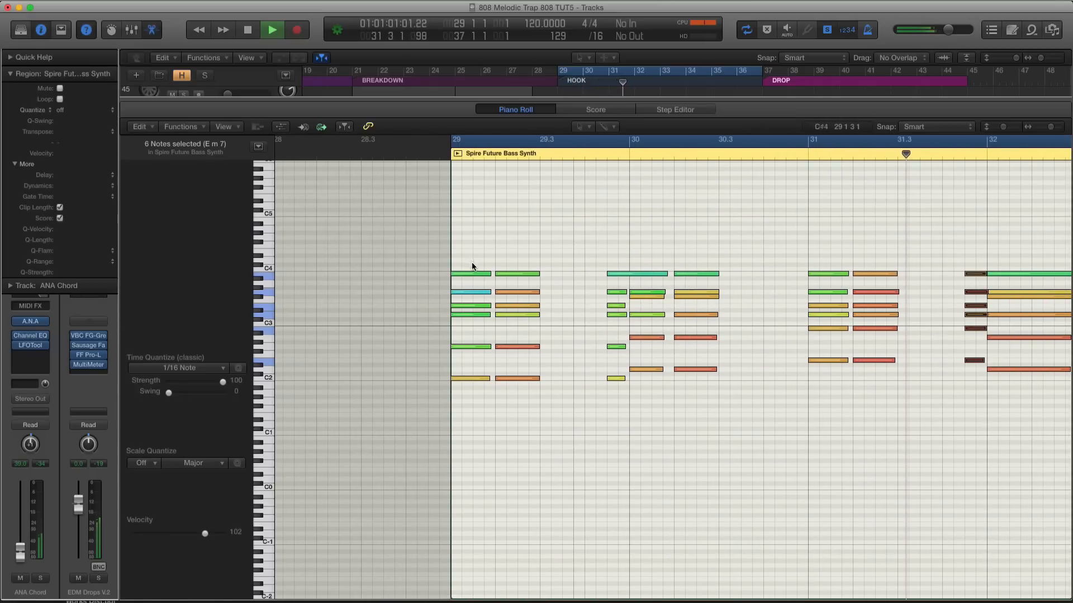
Transpose the top notes of the first two ANA Chord chords at bar 29 down 12 semitones to B2
{"action": "left_click_drag", "start_coordinate": [471, 261], "coordinate": [480, 328]}
{"action": "left_click", "coordinate": [477, 274]}
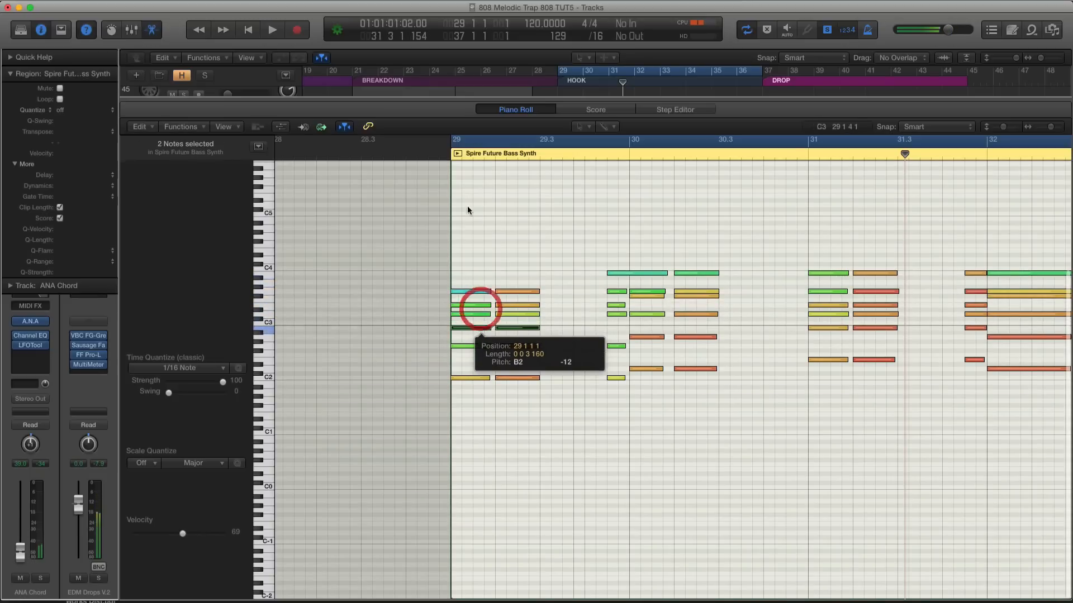
Play back the soloed ANA Chord chords from bar 29 and audition the C2 notes of the first two chords
{"action": "key", "text": "space"}
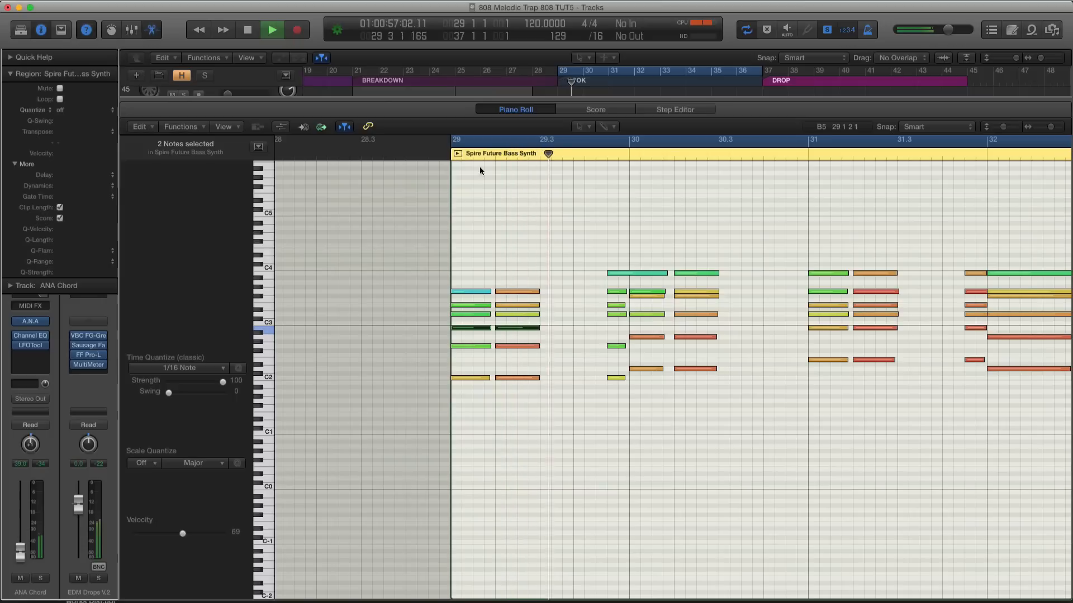
{"action": "key", "text": "space"}
{"action": "left_click_drag", "start_coordinate": [561, 378], "coordinate": [463, 377]}
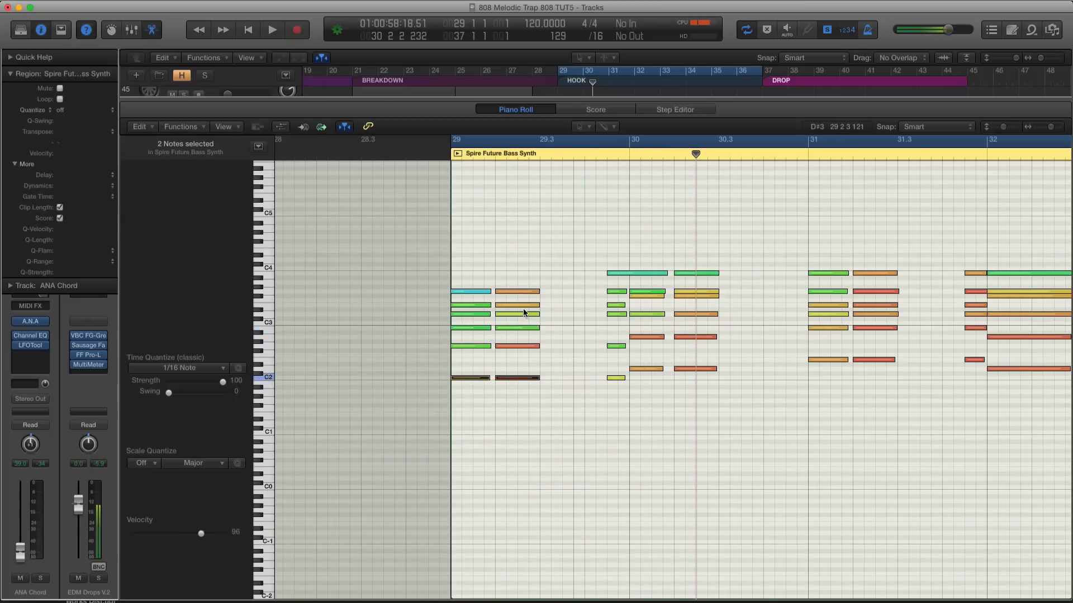
{"action": "key", "text": "shift+space"}
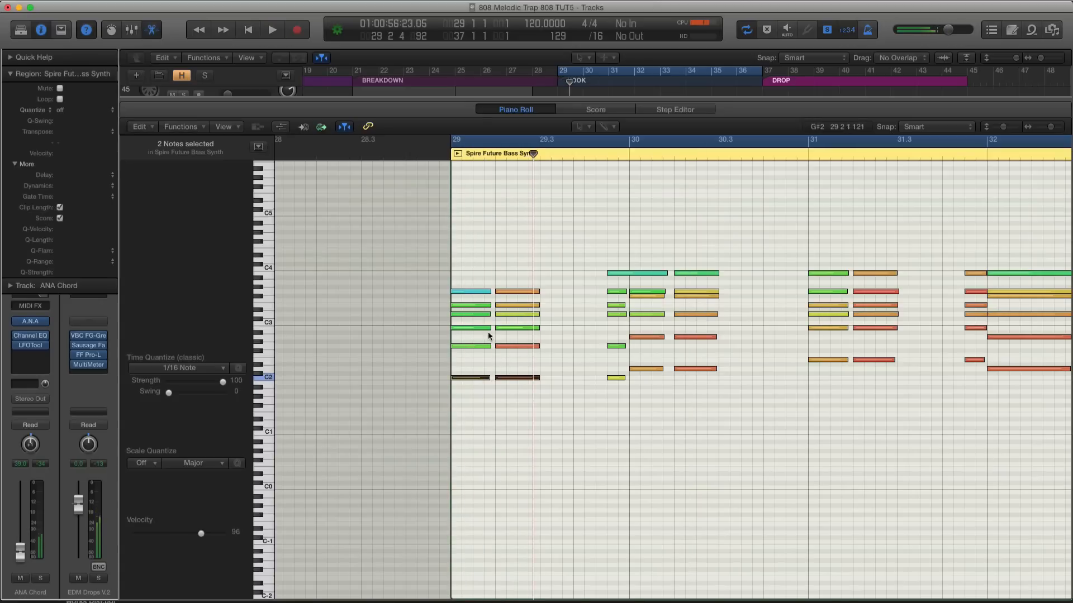
Try moving the G2 notes of the first two chords at bar 29 up an octave and undo the move
{"action": "left_click", "coordinate": [475, 328]}
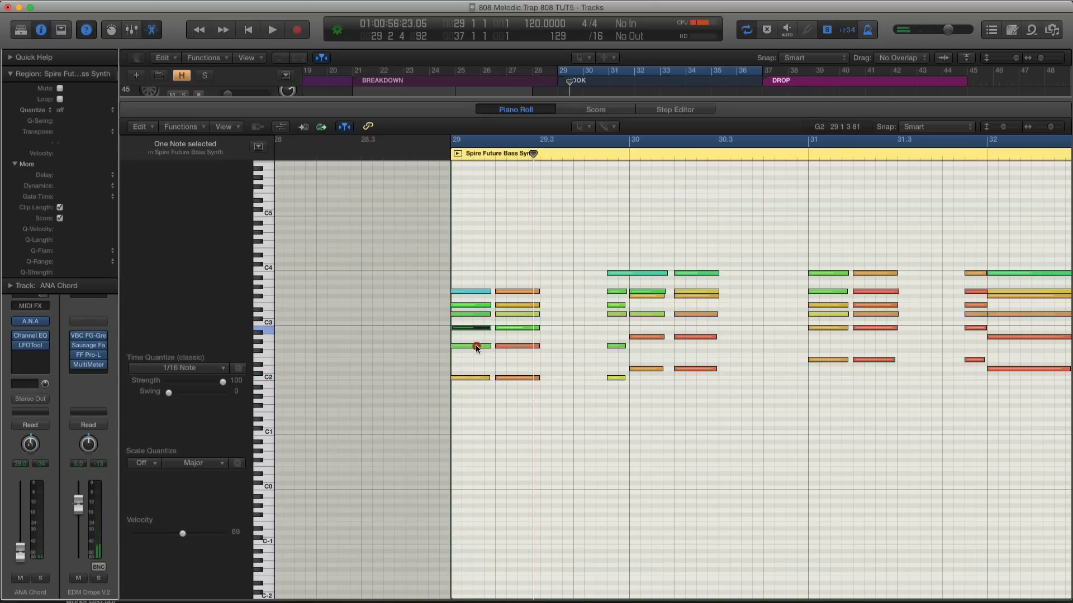
{"action": "left_click", "coordinate": [476, 346]}
{"action": "left_click", "coordinate": [472, 350]}
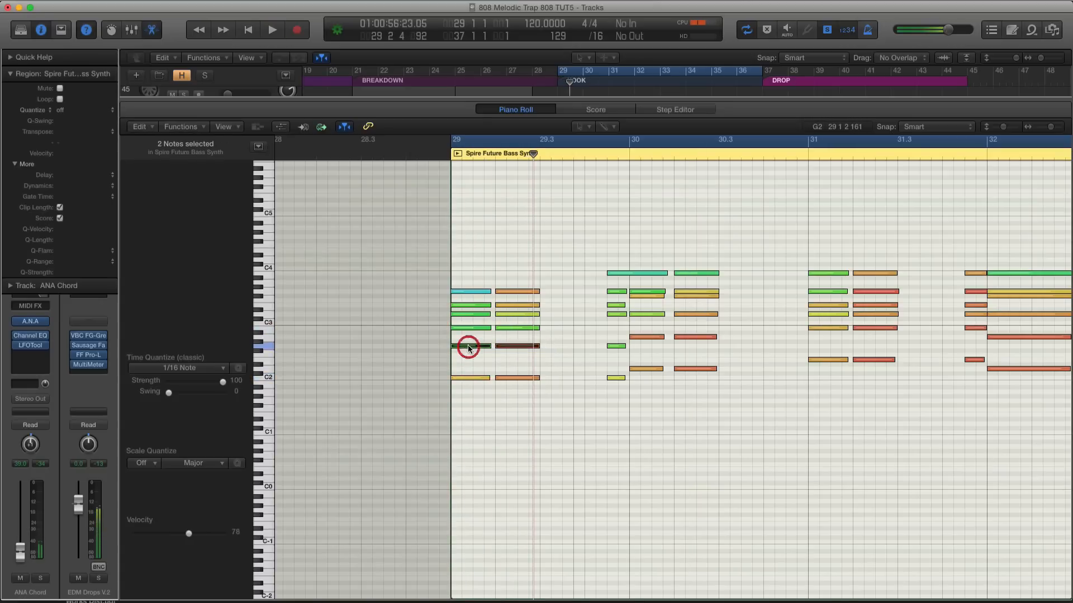
{"action": "left_click_drag", "start_coordinate": [468, 348], "coordinate": [472, 290]}
{"action": "key", "text": "super+z"}
Try doubling the D3 notes of the first two chords 12 semitones higher at D4 and play them in the mix
{"action": "left_click", "coordinate": [472, 328]}
{"action": "left_click_drag", "start_coordinate": [472, 328], "coordinate": [464, 260]}
{"action": "left_click", "coordinate": [538, 315]}
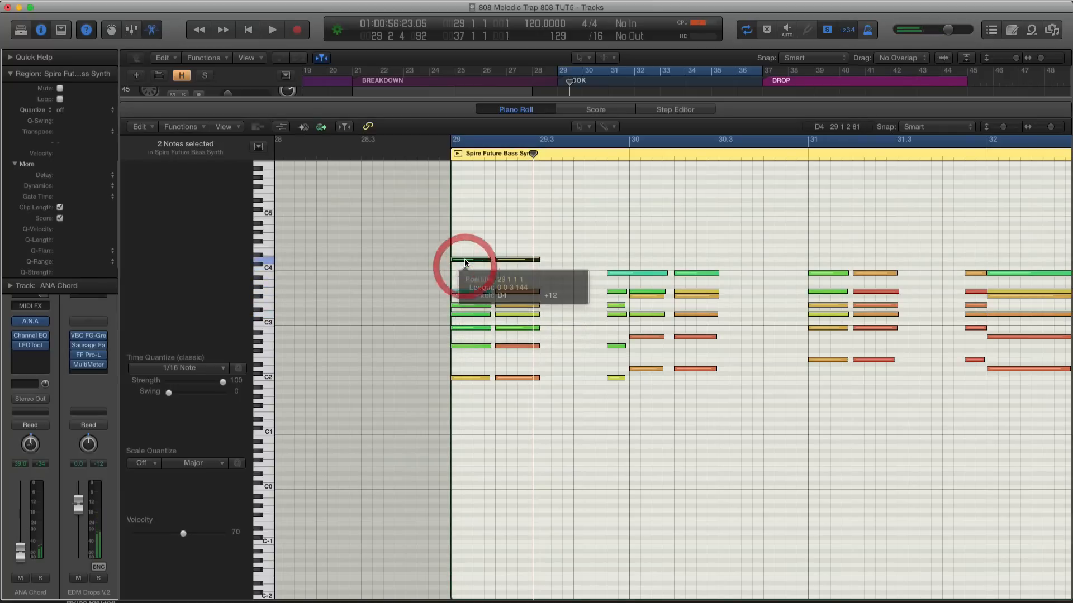
{"action": "key", "text": "space"}
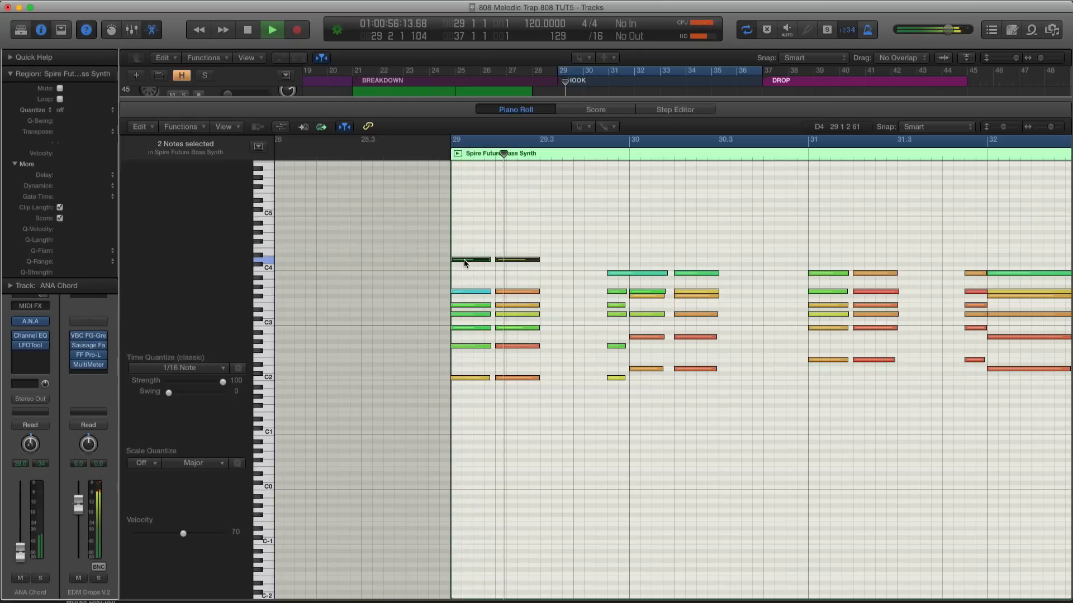
{"action": "key", "text": "space"}
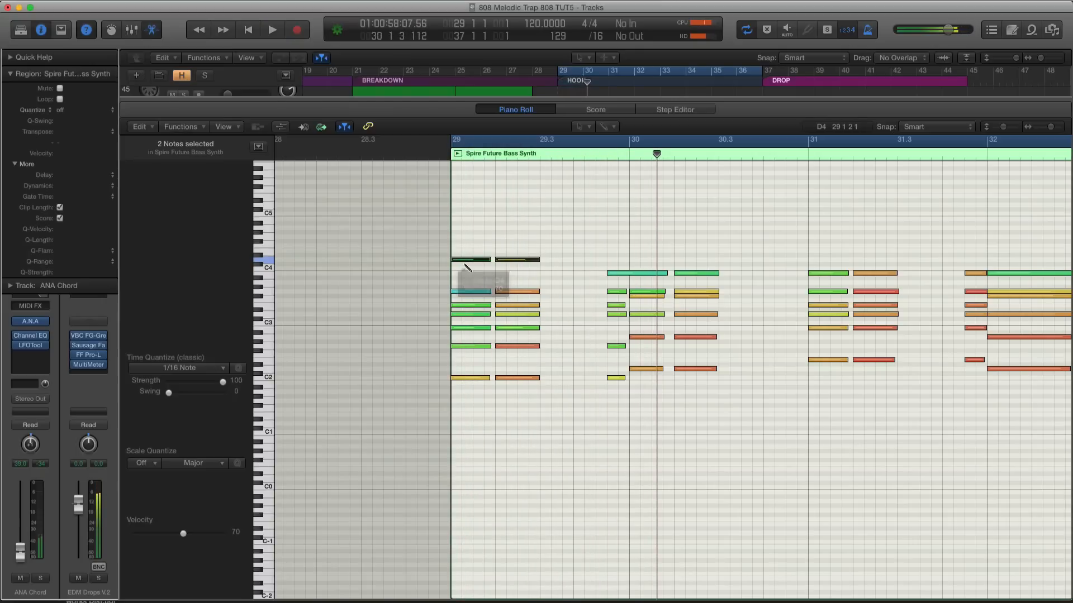
{"action": "key", "text": "alt+shift+Down"}
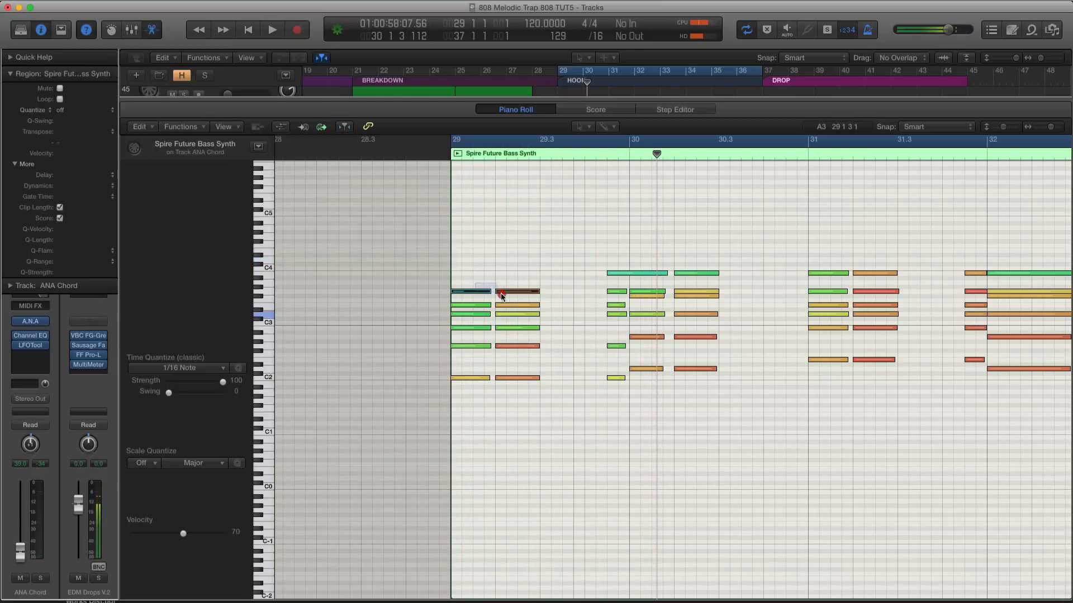
Mute the G3 and E3 notes of the first two chords at bar 29 and play the region back in solo
{"action": "key", "text": "ctrl+m"}
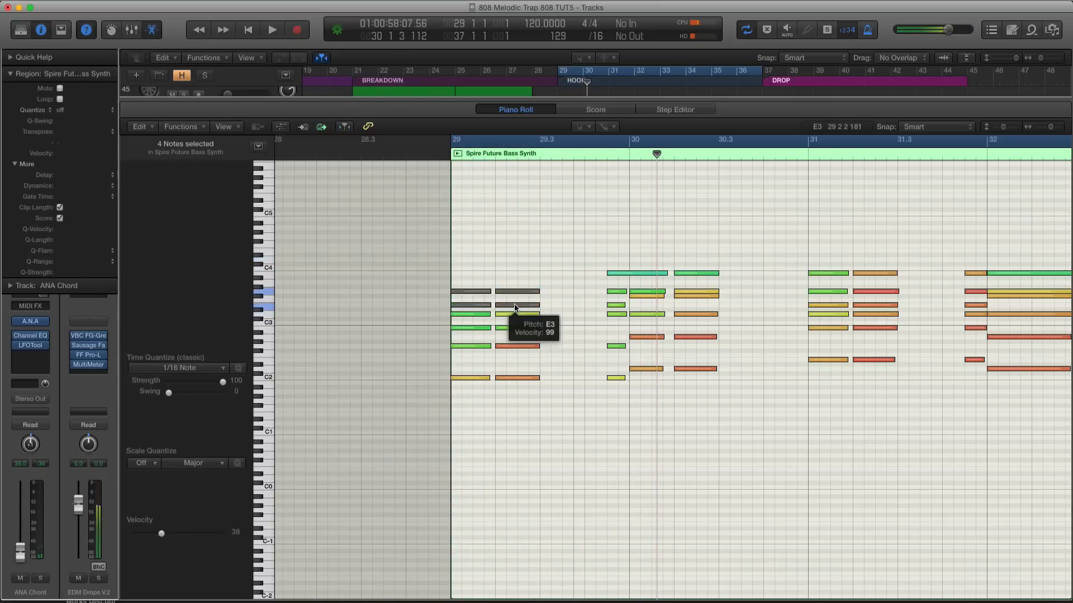
{"action": "key", "text": "ctrl+s"}
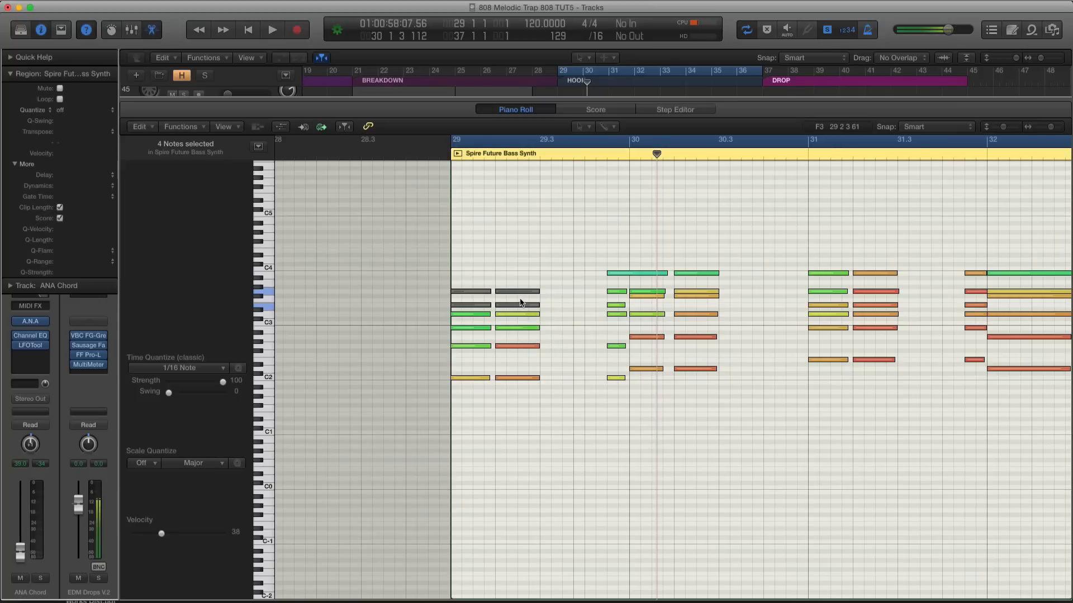
{"action": "key", "text": "space"}
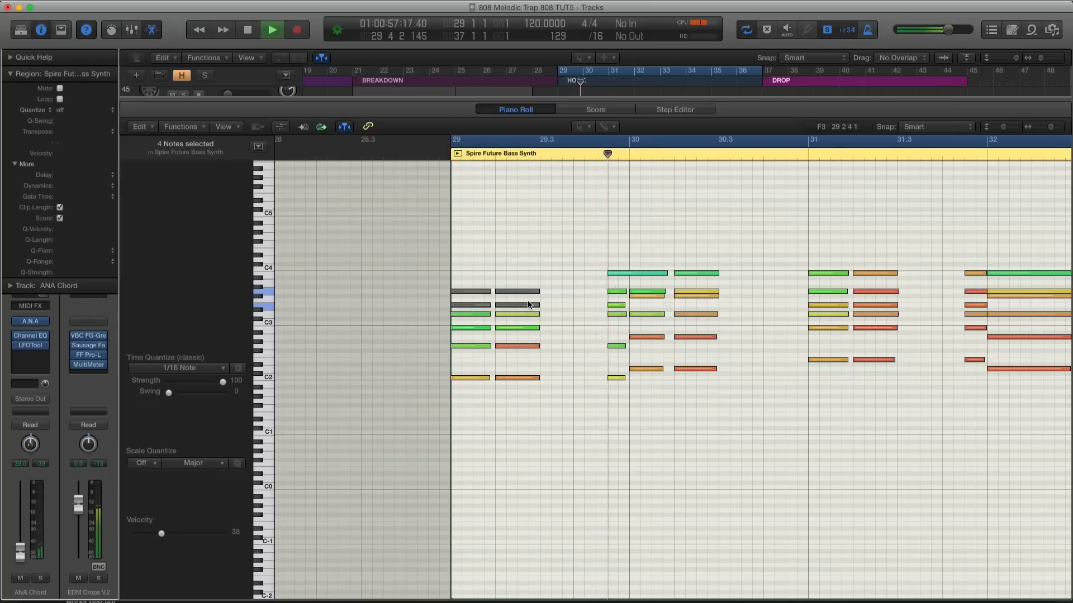
{"action": "key", "text": "space"}
{"action": "key", "text": "ctrl+s"}
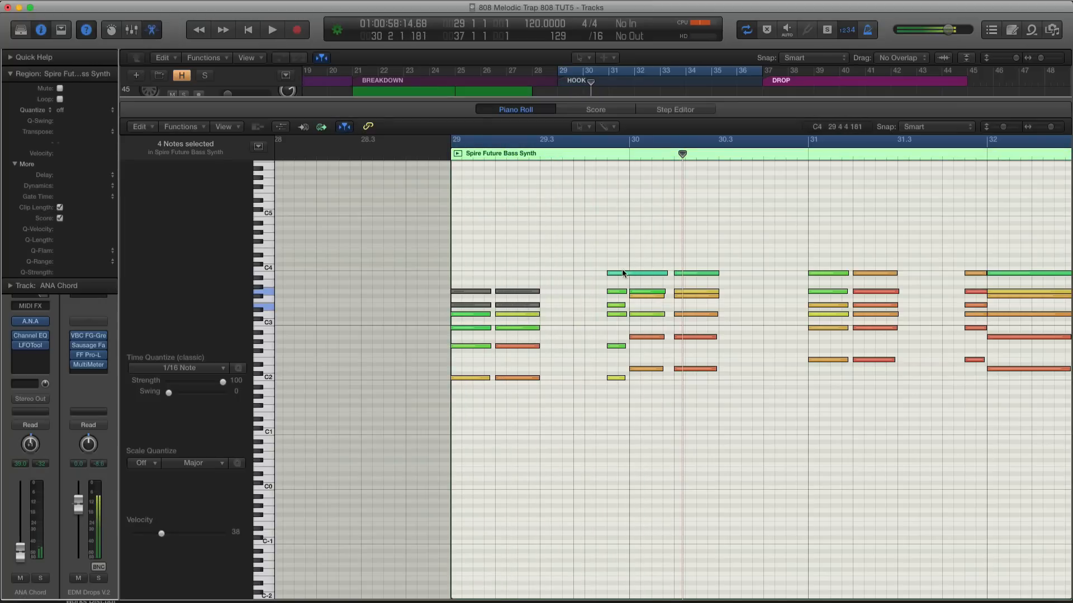
Transpose the two B3 notes on top of the chords around bar 30 down an octave to B2 and play them back
{"action": "left_click", "coordinate": [640, 274]}
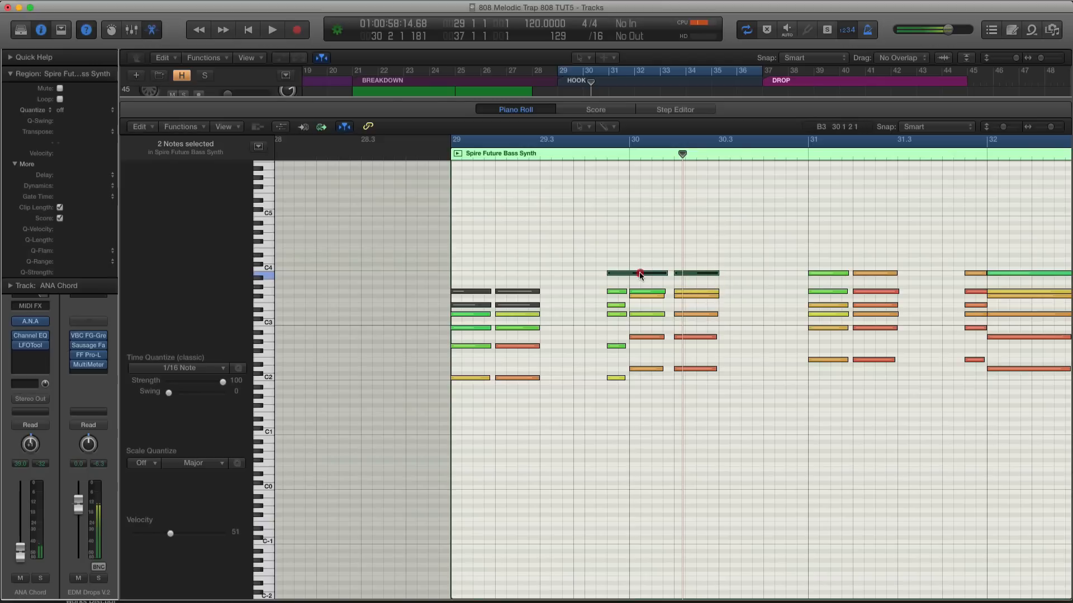
{"action": "left_click_drag", "start_coordinate": [640, 274], "coordinate": [698, 301]}
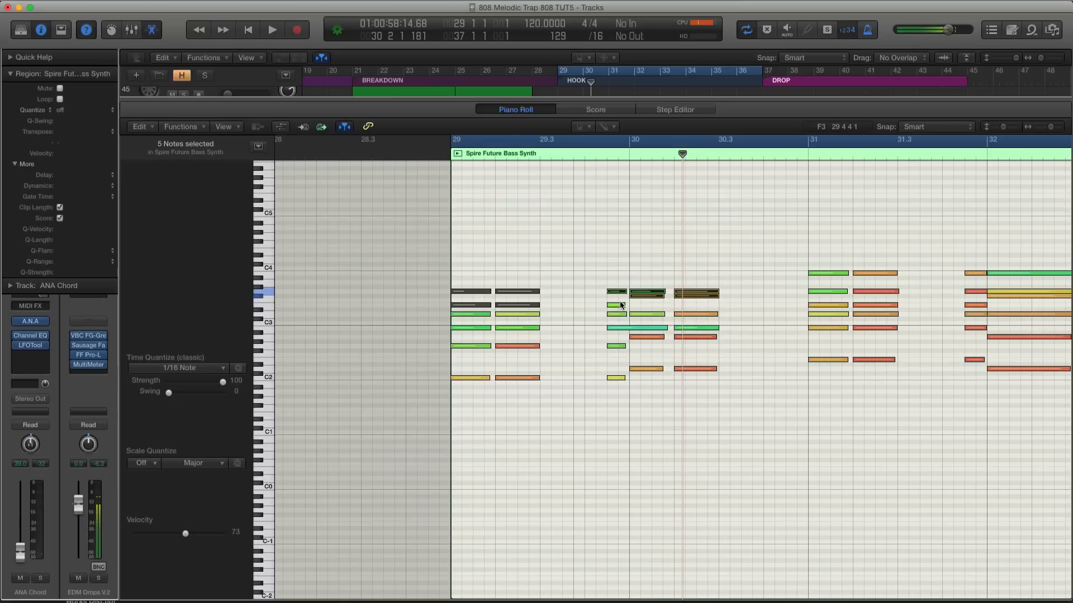
{"action": "key", "text": "space"}
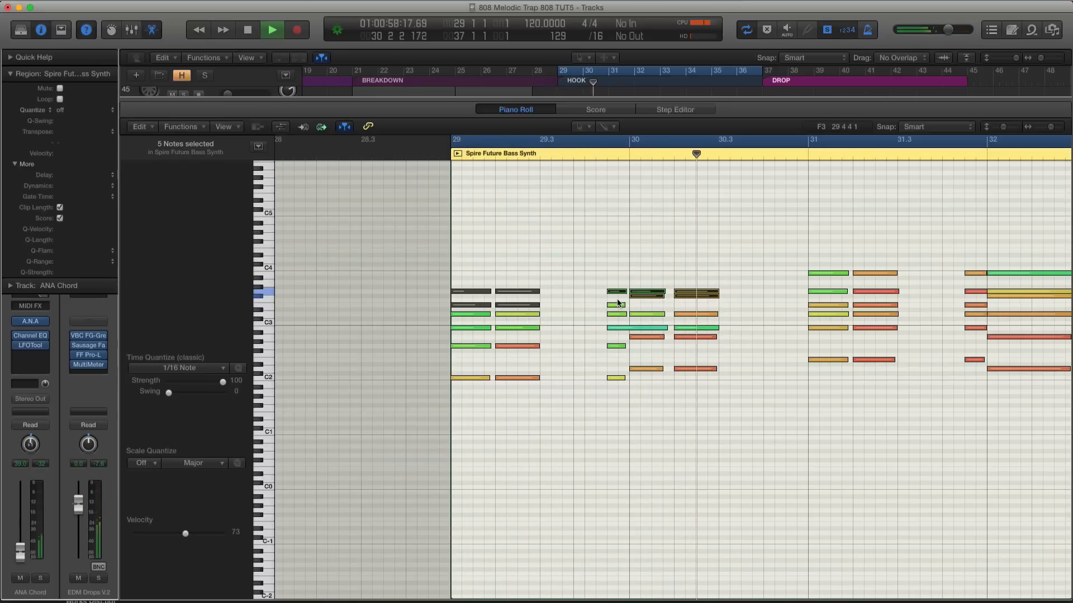
{"action": "key", "text": "space"}
Transpose the F#3 notes of the two chords at bar 30 down an octave to F#2 and play them back
{"action": "left_click", "coordinate": [661, 300]}
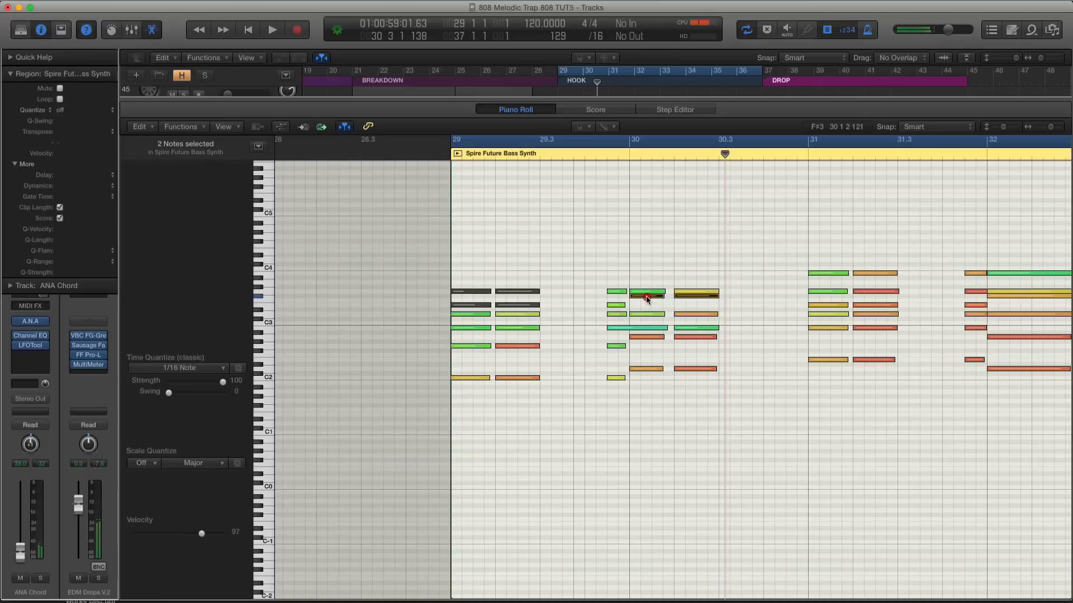
{"action": "left_click_drag", "start_coordinate": [647, 299], "coordinate": [648, 347]}
{"action": "key", "text": "space"}
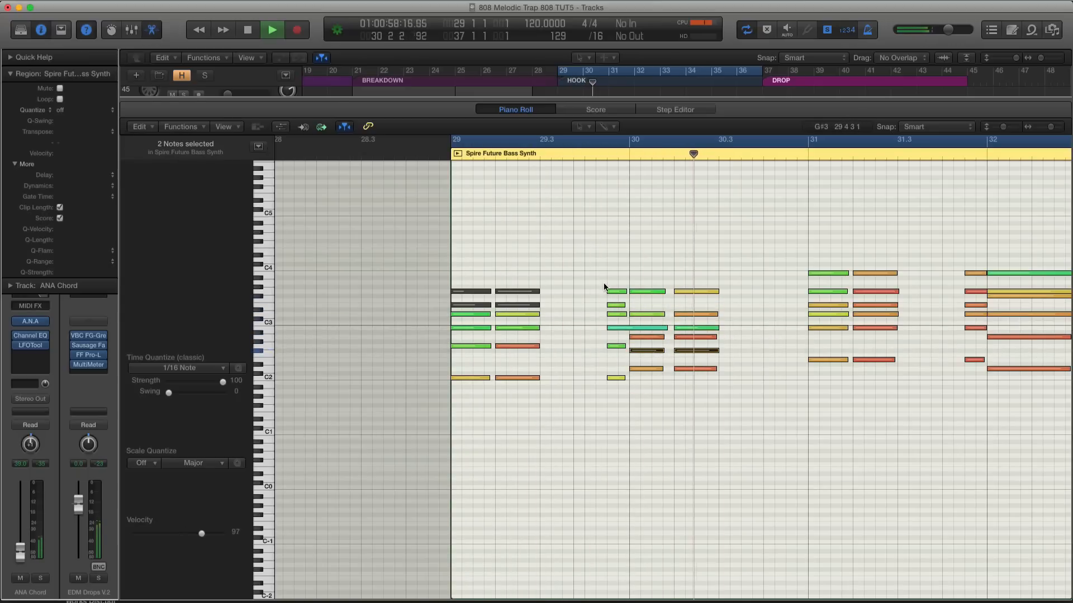
{"action": "key", "text": "space"}
Audition the individual notes of the first chord at bar 30 one after another
{"action": "left_click_drag", "start_coordinate": [603, 283], "coordinate": [705, 296]}
{"action": "left_click", "coordinate": [651, 291]}
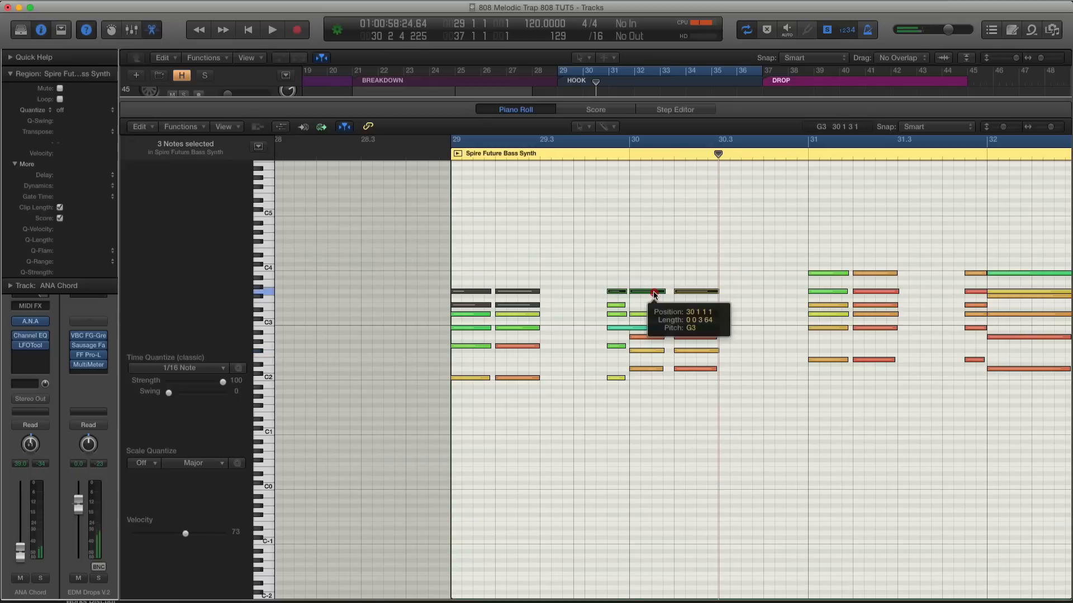
{"action": "left_click", "coordinate": [650, 314]}
{"action": "left_click", "coordinate": [650, 315]}
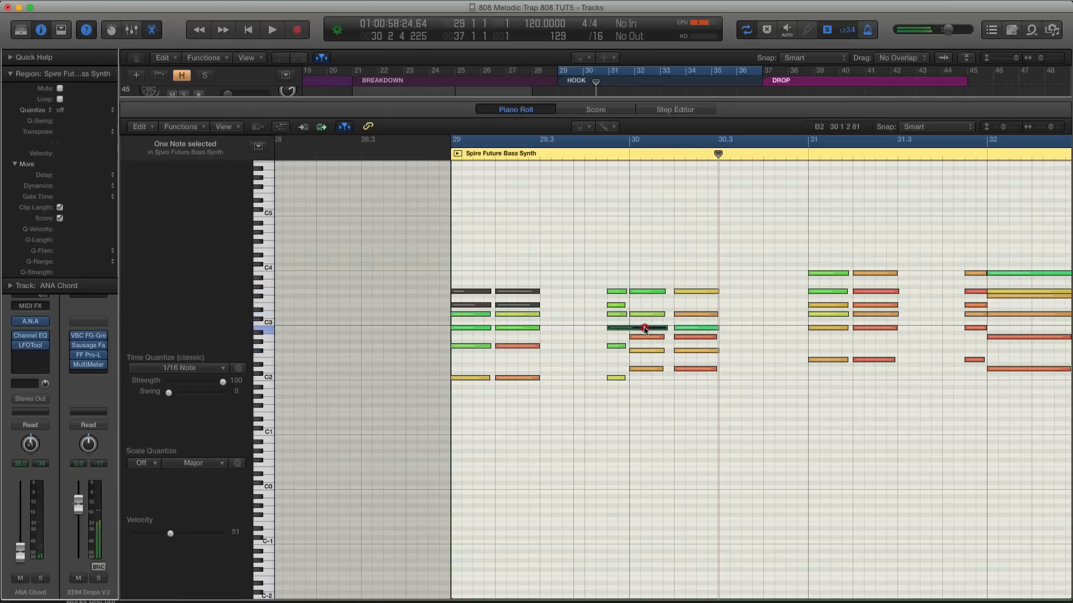
{"action": "left_click", "coordinate": [639, 338]}
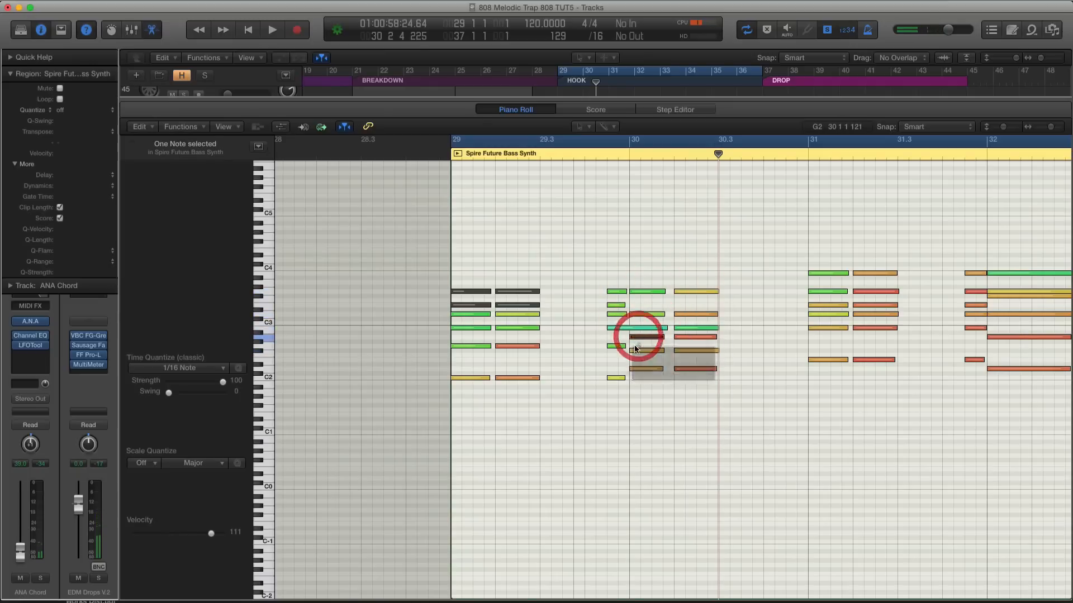
{"action": "left_click", "coordinate": [635, 351]}
Transpose the G3 notes of the two chords at bar 30 down 12 semitones to G2 and play the passage back
{"action": "left_click_drag", "start_coordinate": [644, 309], "coordinate": [640, 345]}
{"action": "left_click", "coordinate": [649, 314]}
{"action": "left_click", "coordinate": [638, 291]}
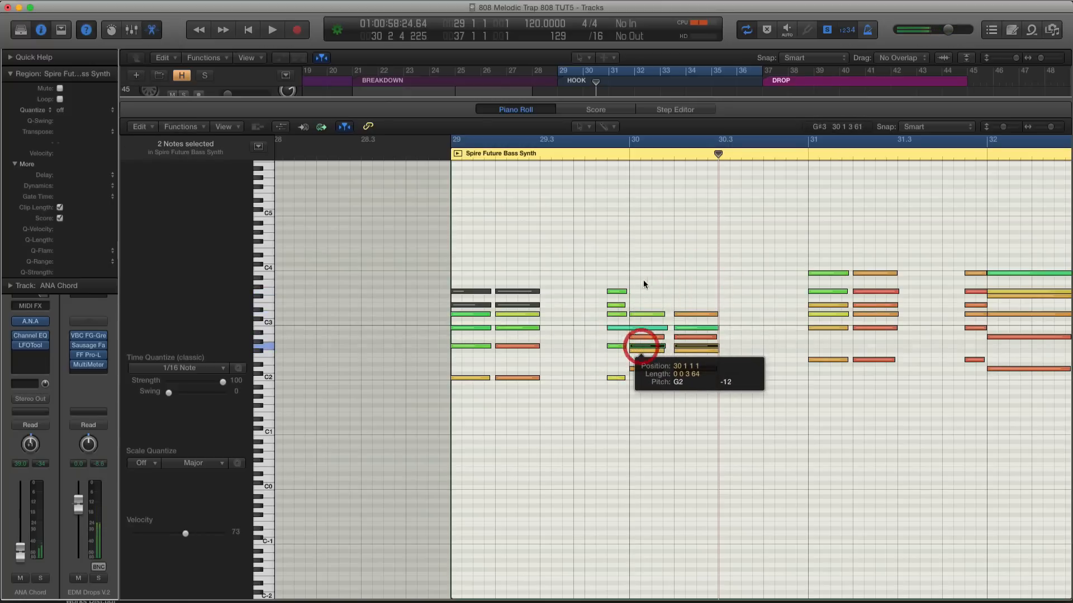
{"action": "left_click", "coordinate": [619, 271]}
{"action": "key", "text": "space"}
{"action": "key", "text": "super+Right"}
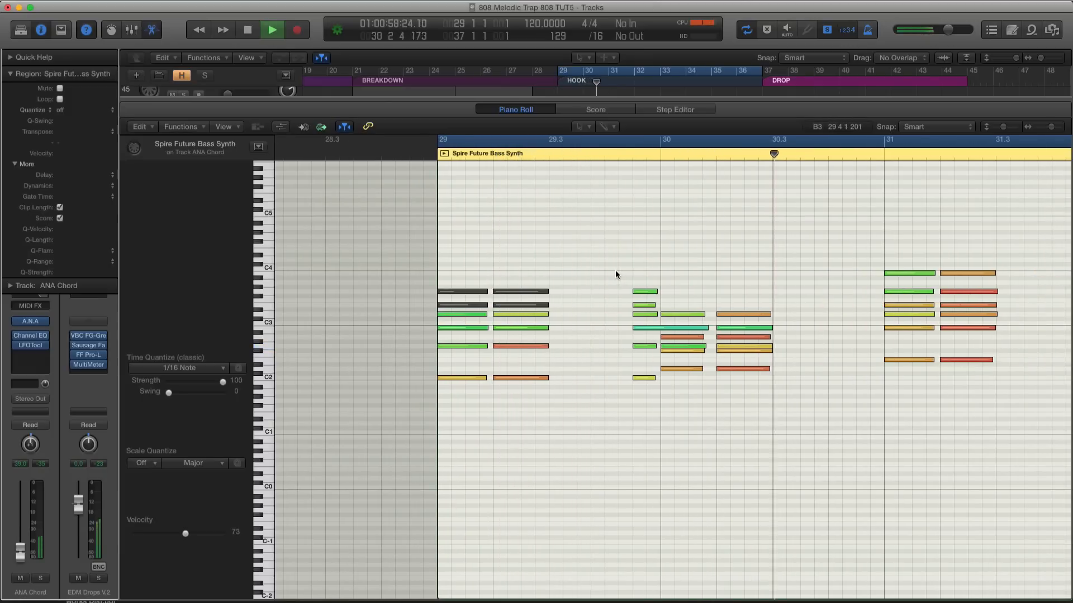
{"action": "key", "text": "space"}
Transpose the G3 and E3 notes of the short chord just before bar 30 down an octave to G2 and E2
{"action": "left_click", "coordinate": [643, 291]}
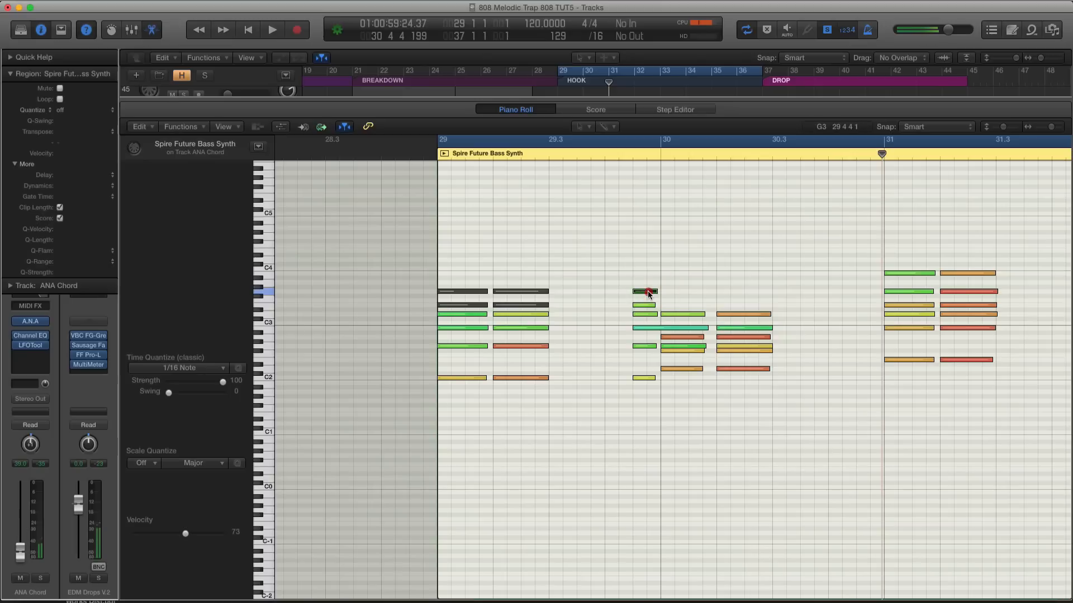
{"action": "left_click_drag", "start_coordinate": [648, 293], "coordinate": [648, 318]}
{"action": "left_click_drag", "start_coordinate": [649, 336], "coordinate": [648, 350]}
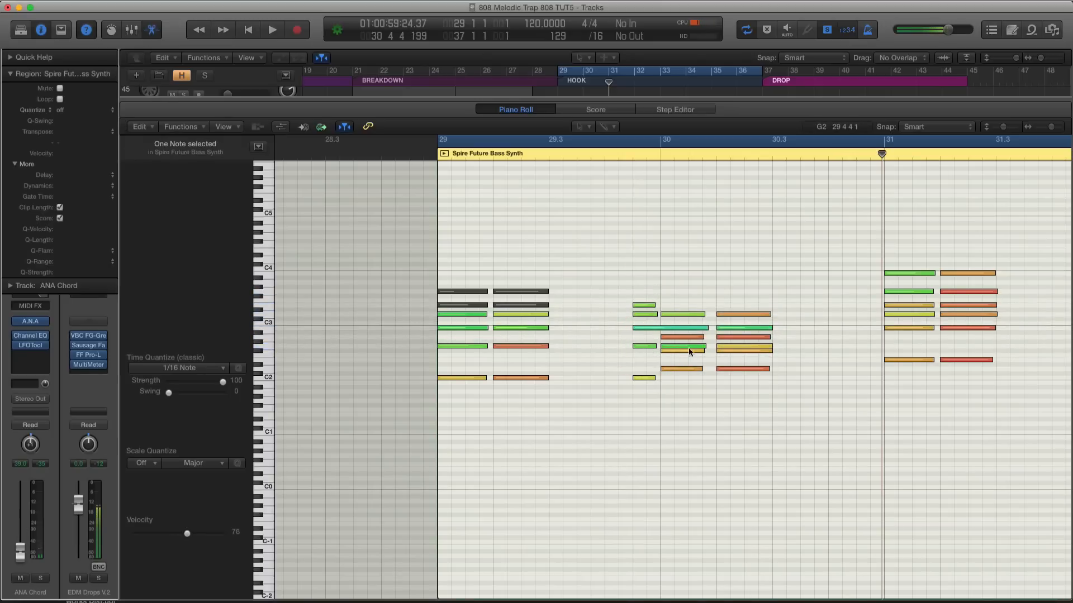
{"action": "left_click_drag", "start_coordinate": [644, 306], "coordinate": [645, 361]}
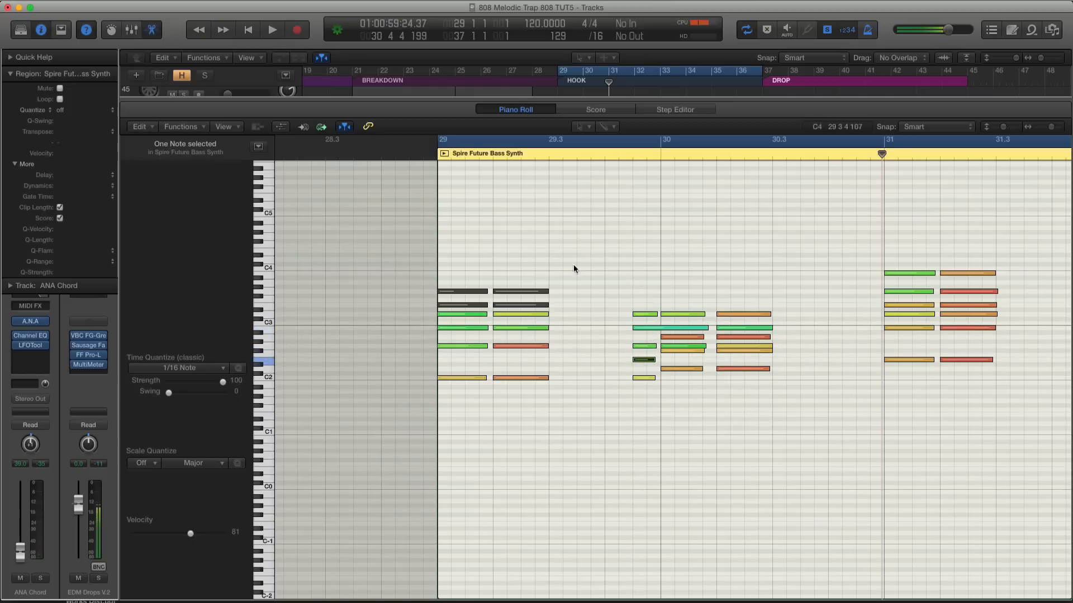
Delete the four muted notes from the first two chords at bar 29 and play back the revoiced chords
{"action": "left_click_drag", "start_coordinate": [555, 255], "coordinate": [469, 304]}
{"action": "key", "text": "Delete"}
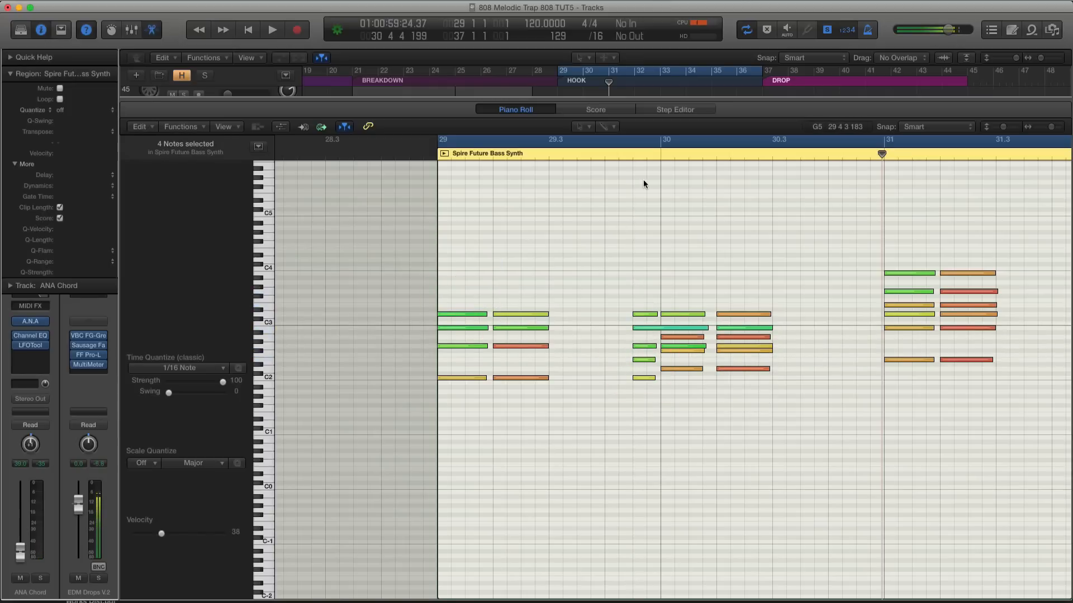
{"action": "key", "text": "space"}
{"action": "scroll", "coordinate": [660, 211], "scroll_direction": "up", "scroll_amount": 1}
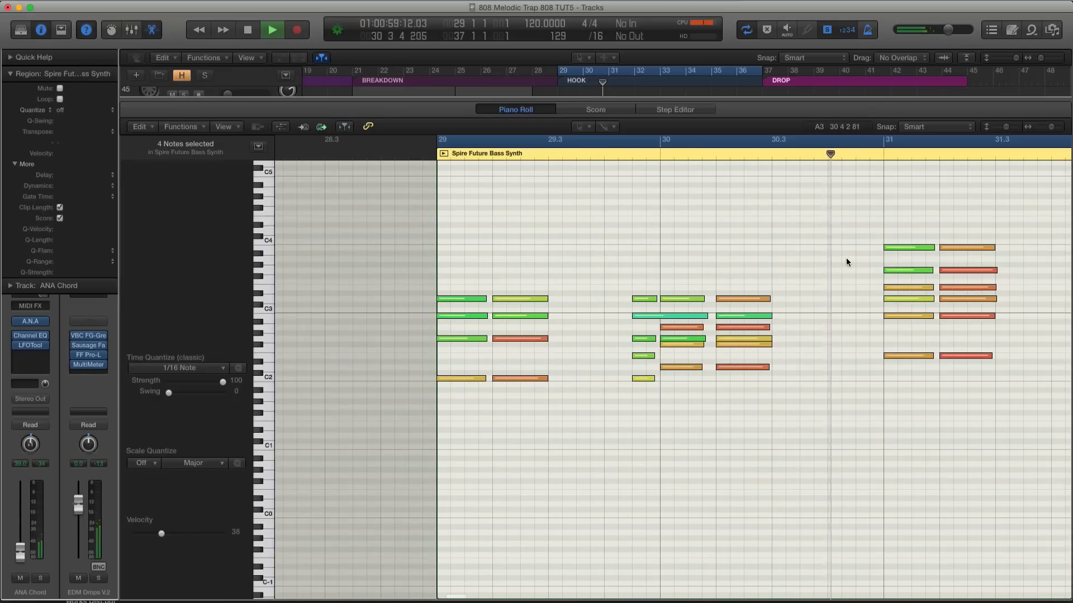
{"action": "key", "text": "space"}
Return to the arrangement with the mixer, unsolo the first ANA Chord hook region and play the hook in the full mix
{"action": "key", "text": "x"}
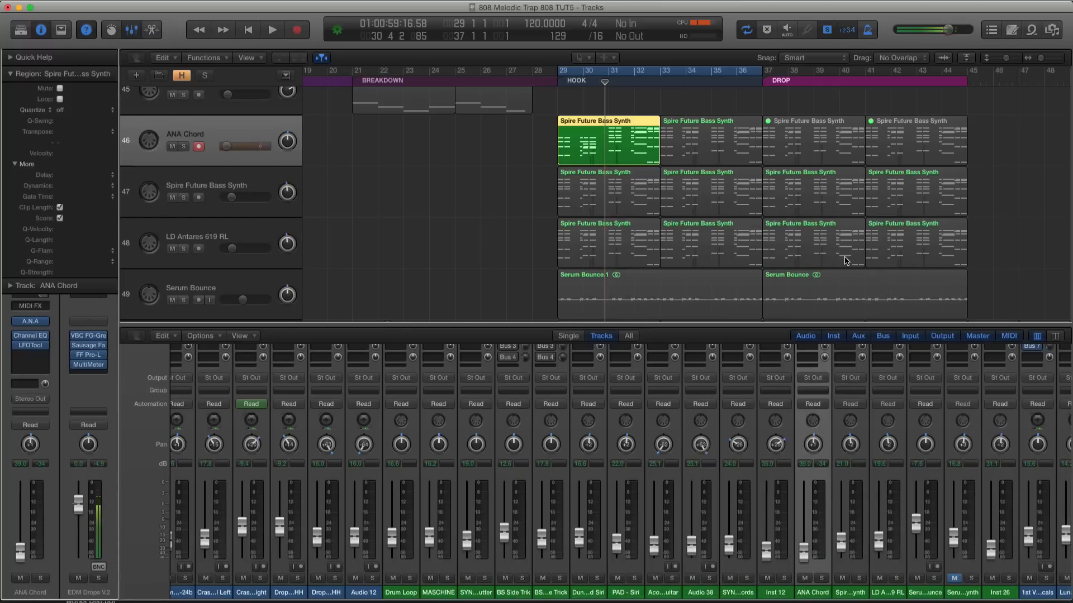
{"action": "key", "text": "super+a"}
{"action": "left_click", "coordinate": [568, 150]}
{"action": "key", "text": "space"}
{"action": "key", "text": "ctrl+s"}
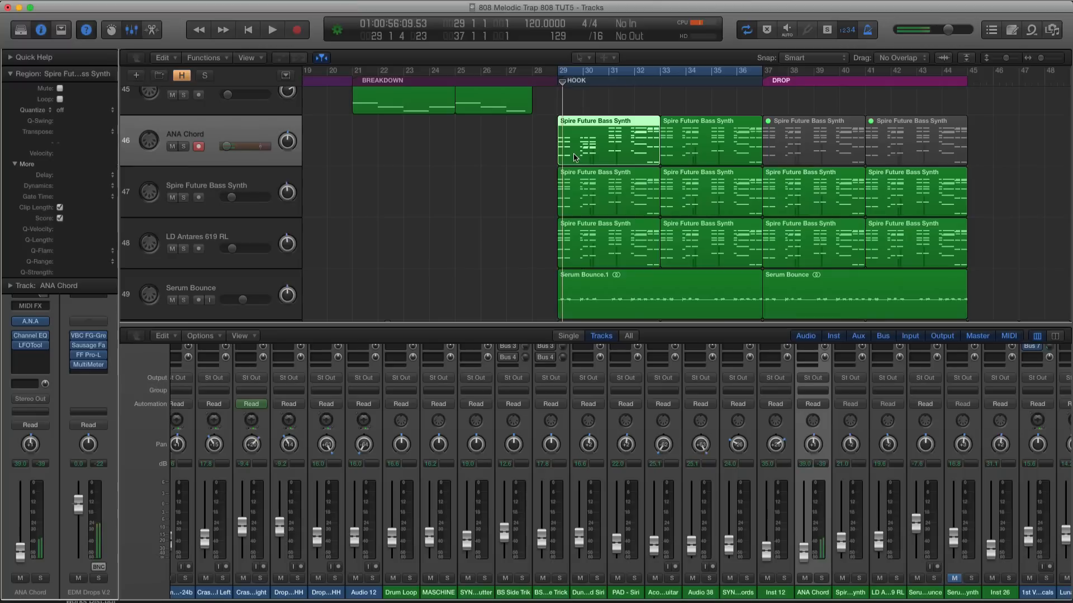
{"action": "key", "text": "space"}
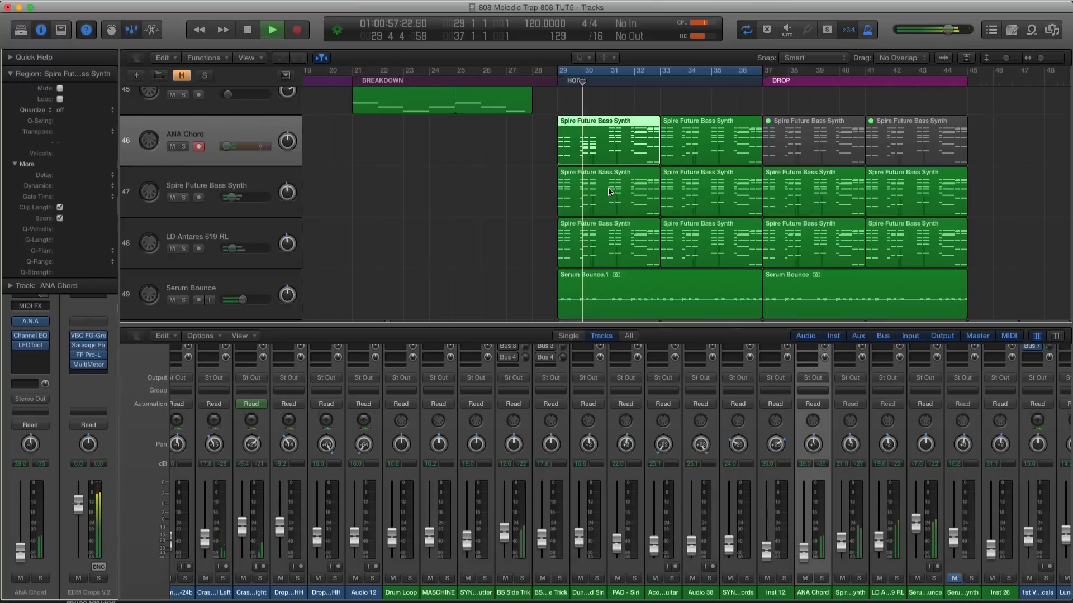
Reopen the ANA Chord region in the Piano Roll and transpose the top notes of the two chords at bar 31 down an octave to B2
{"action": "key", "text": "p"}
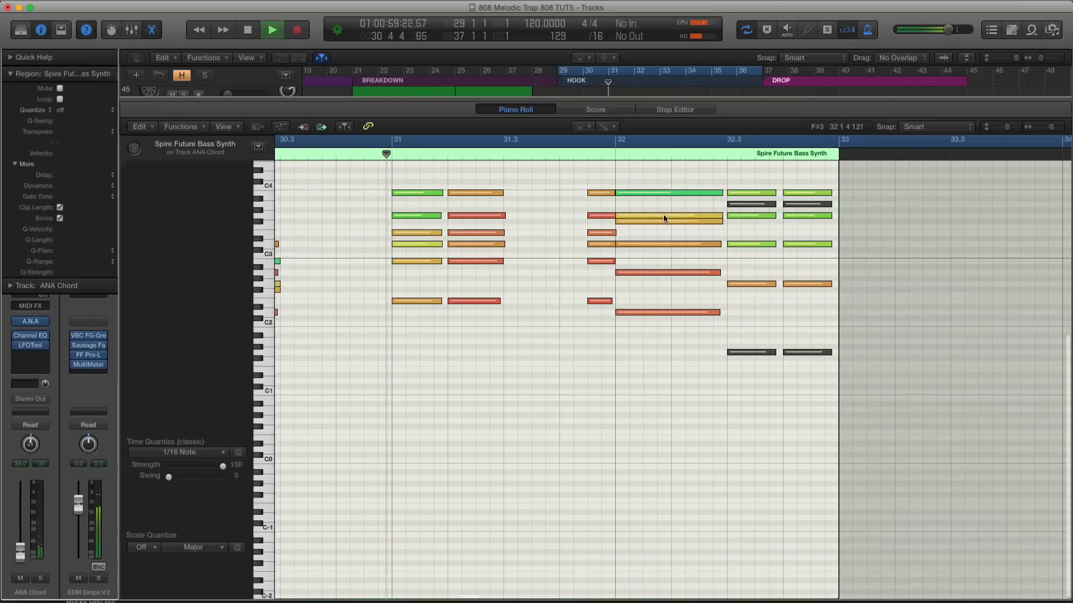
{"action": "scroll", "coordinate": [632, 212], "scroll_direction": "left", "scroll_amount": 5}
{"action": "scroll", "coordinate": [632, 212], "scroll_direction": "left", "scroll_amount": 5}
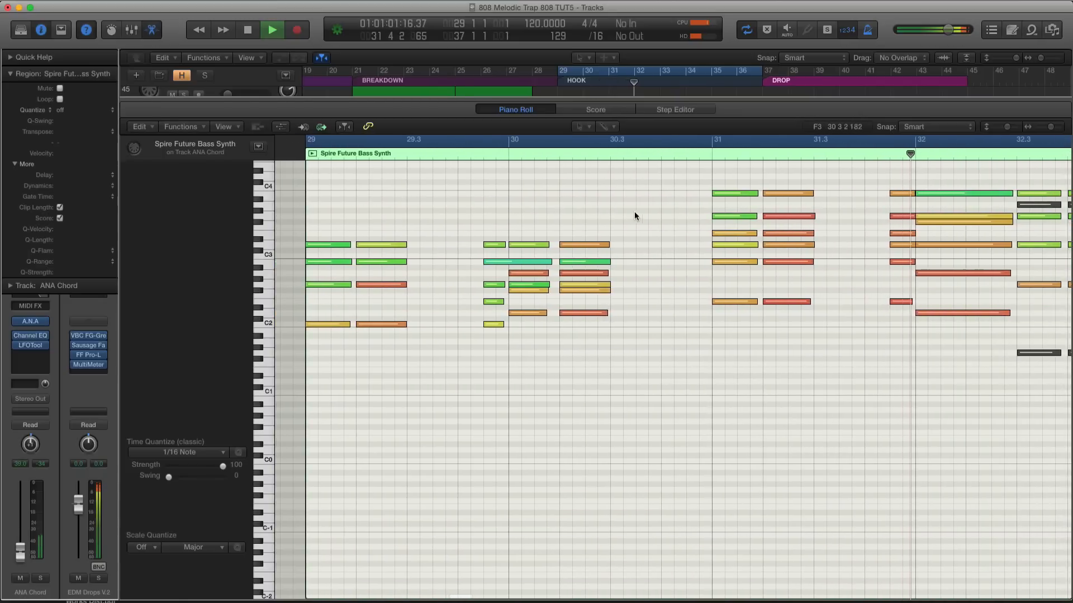
{"action": "key", "text": "space"}
{"action": "left_click_drag", "start_coordinate": [696, 185], "coordinate": [816, 194]}
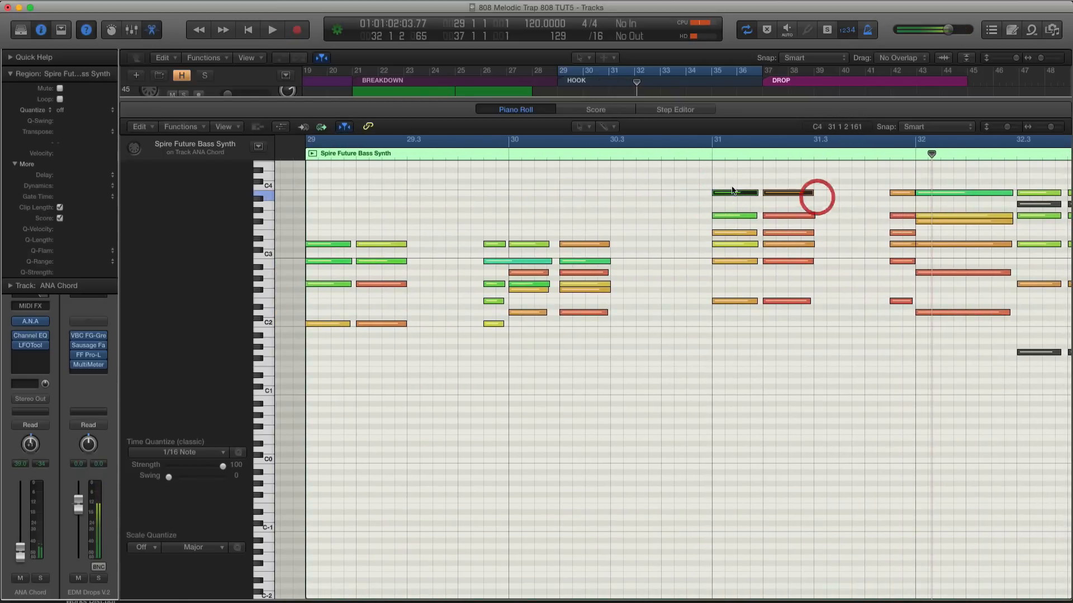
{"action": "left_click_drag", "start_coordinate": [732, 193], "coordinate": [735, 259]}
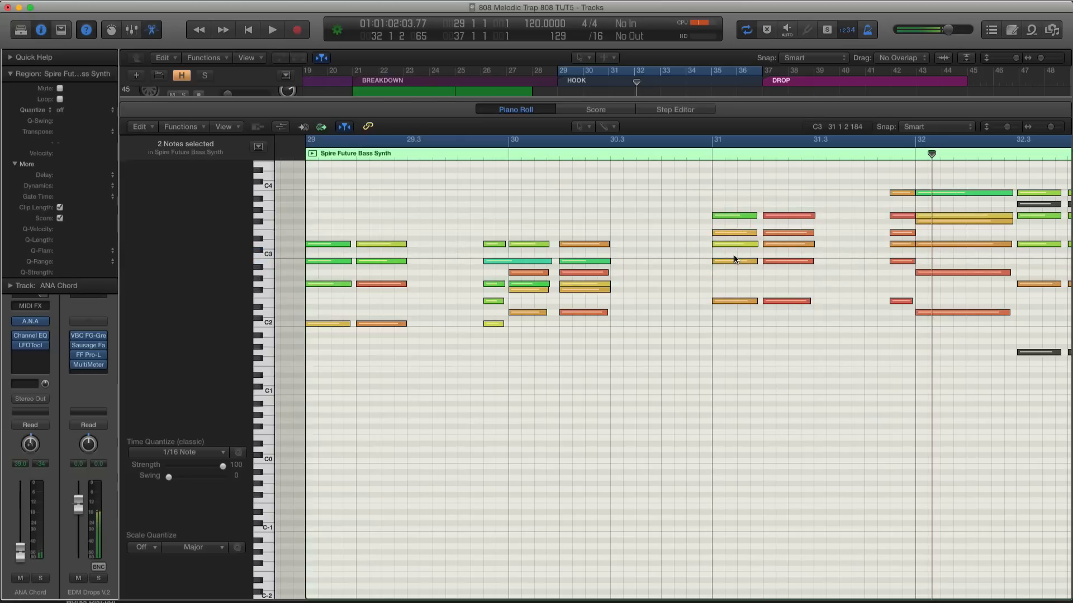
Play back the chords at bar 31 and compare them with the ANA Chord region's playback from bar 29
{"action": "left_click_drag", "start_coordinate": [720, 202], "coordinate": [850, 232]}
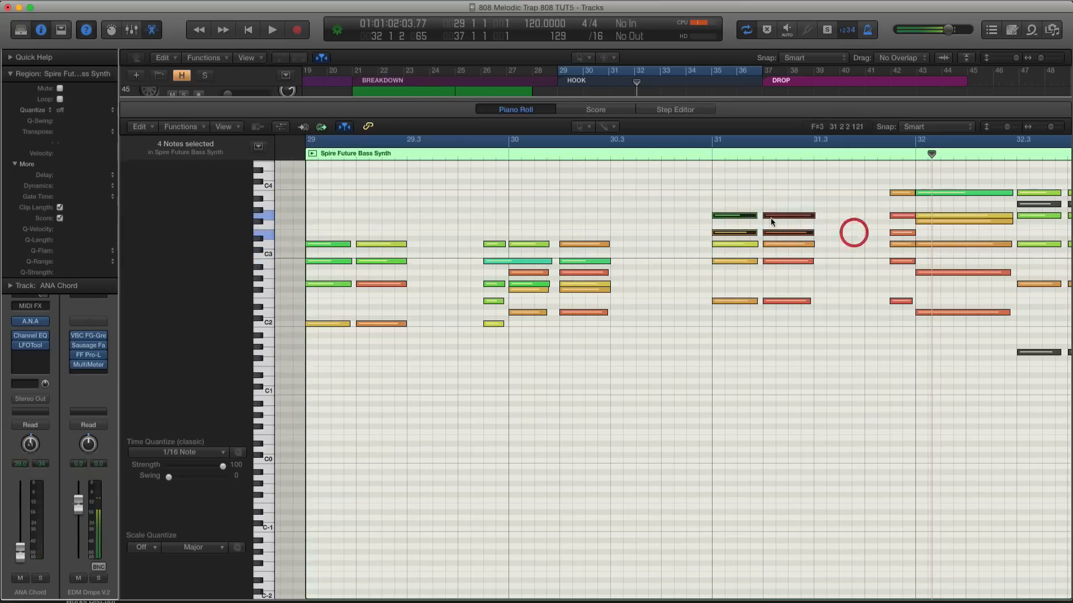
{"action": "left_click", "coordinate": [717, 208]}
{"action": "left_click", "coordinate": [711, 152]}
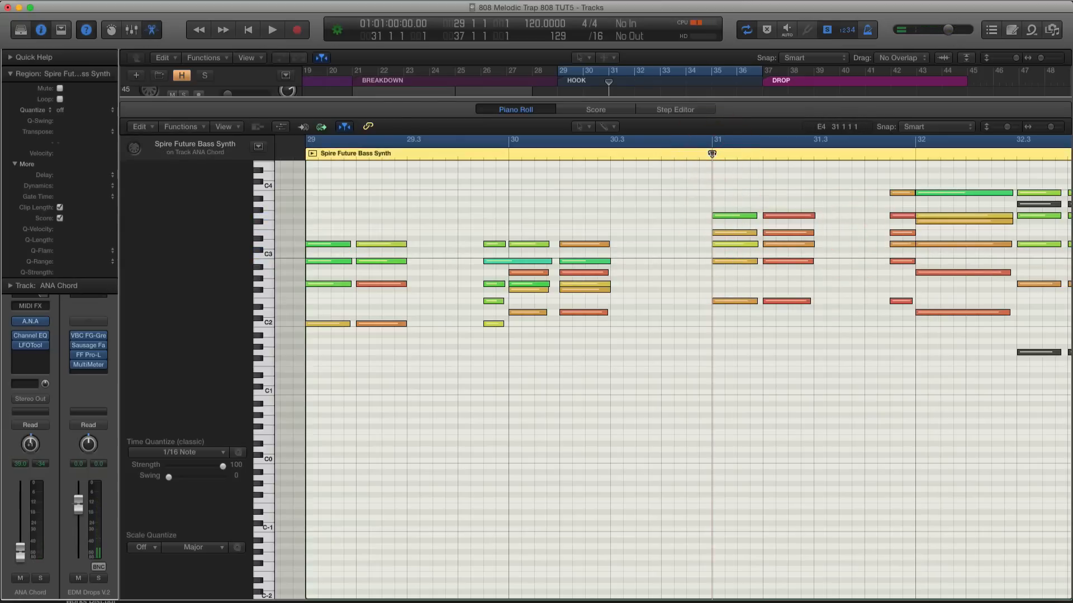
{"action": "key", "text": "space"}
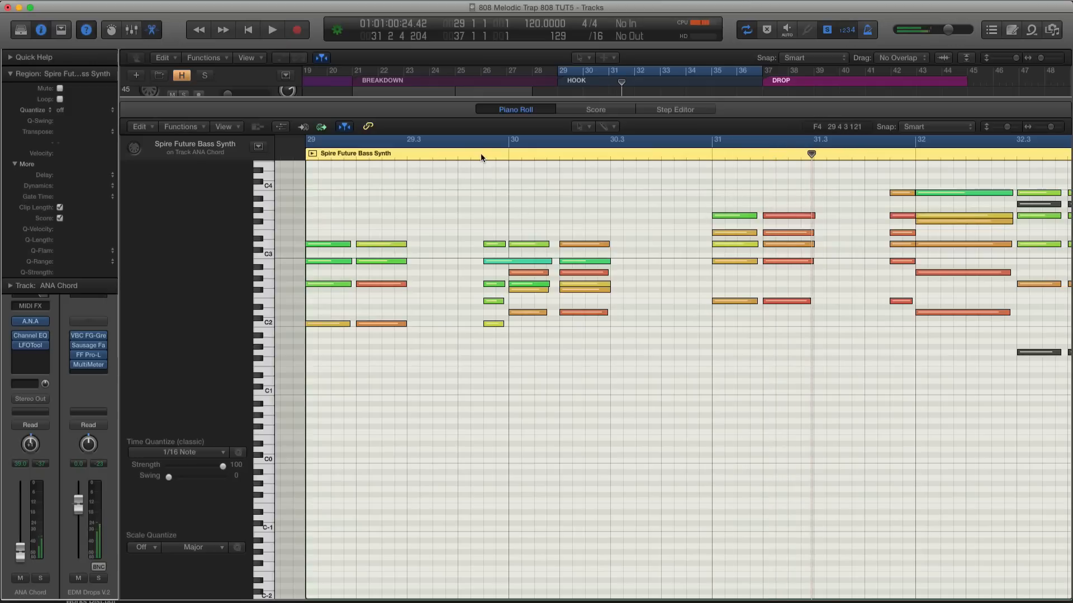
{"action": "left_click", "coordinate": [484, 153]}
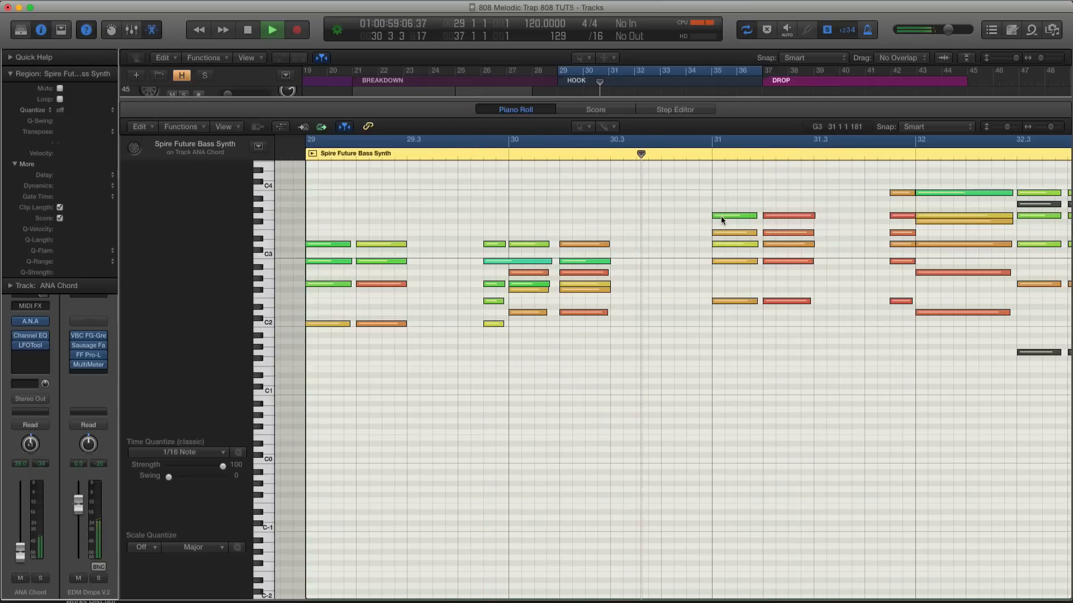
{"action": "key", "text": "space"}
Transpose the G3 and D3 notes of the two chords at bar 31 down an octave to G2 and D2, and play the region
{"action": "left_click_drag", "start_coordinate": [719, 202], "coordinate": [737, 301]}
{"action": "key", "text": "super+z"}
{"action": "scroll", "coordinate": [736, 282], "scroll_direction": "left", "scroll_amount": 1}
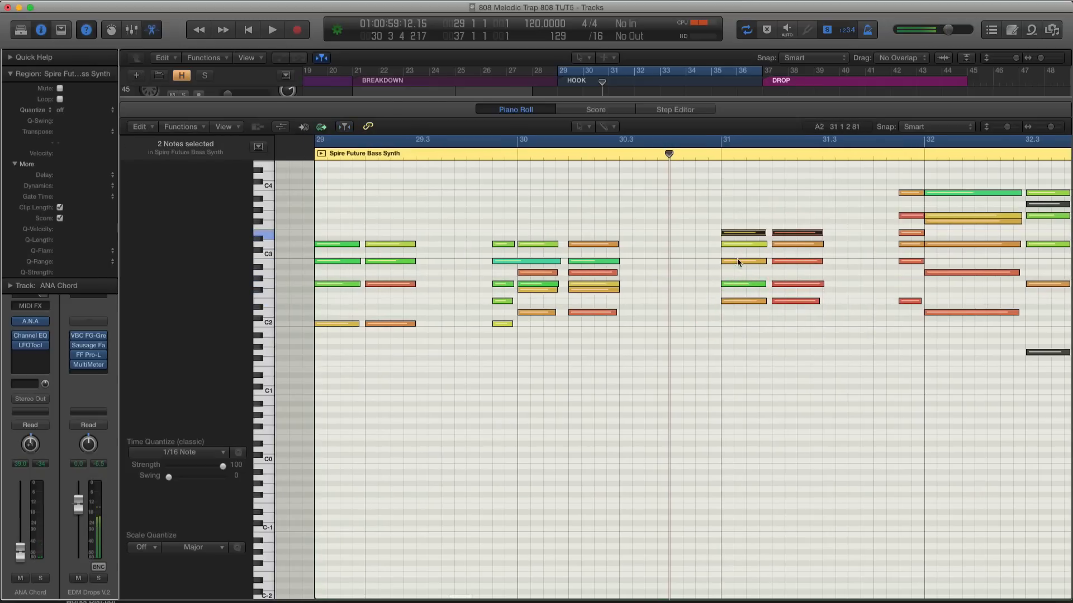
{"action": "left_click_drag", "start_coordinate": [723, 244], "coordinate": [751, 316]}
{"action": "key", "text": "space"}
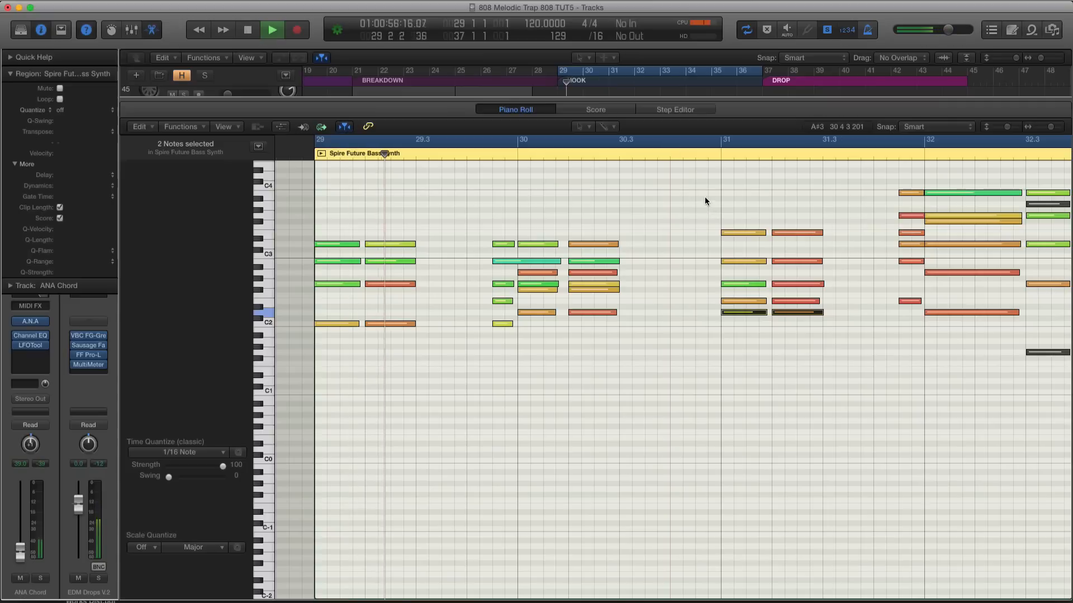
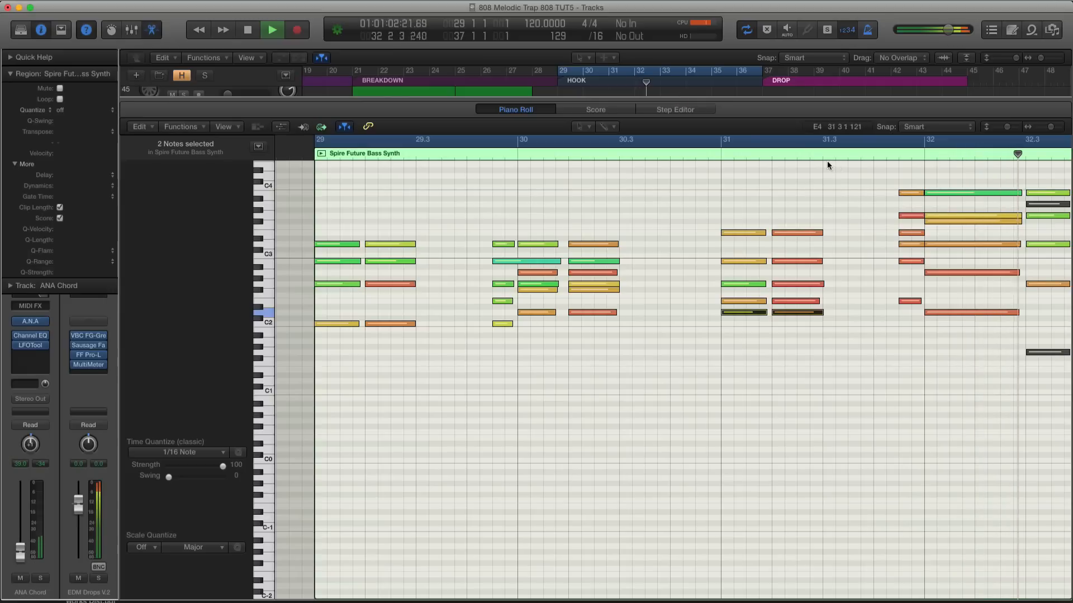
{"action": "scroll", "coordinate": [791, 157], "scroll_direction": "down", "scroll_amount": 2}
{"action": "scroll", "coordinate": [790, 157], "scroll_direction": "right", "scroll_amount": 3}
{"action": "key", "text": "space"}
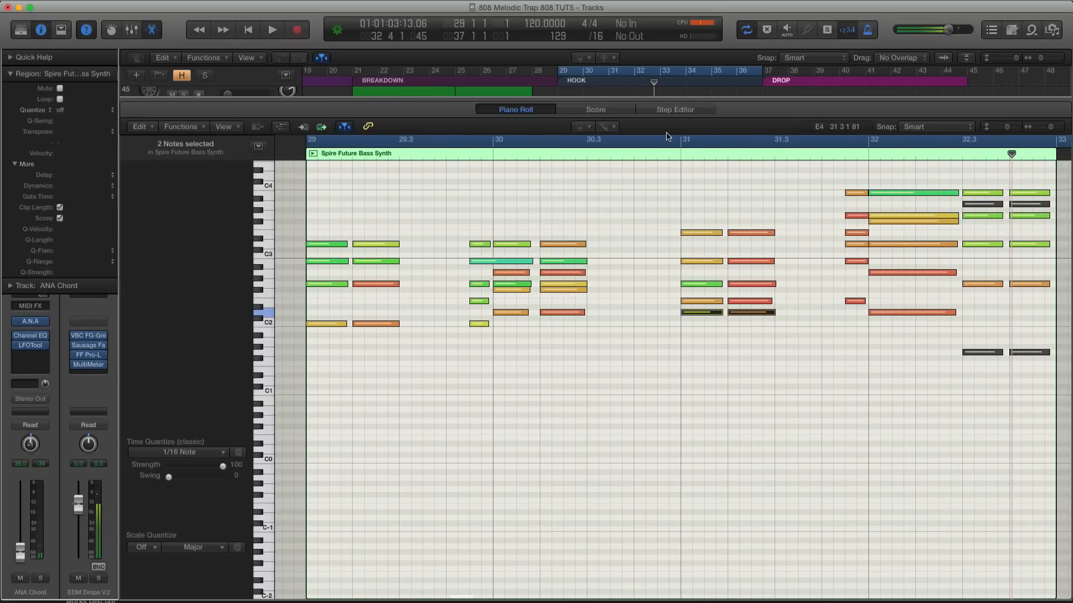
{"action": "key", "text": "x"}
{"action": "key", "text": "x"}
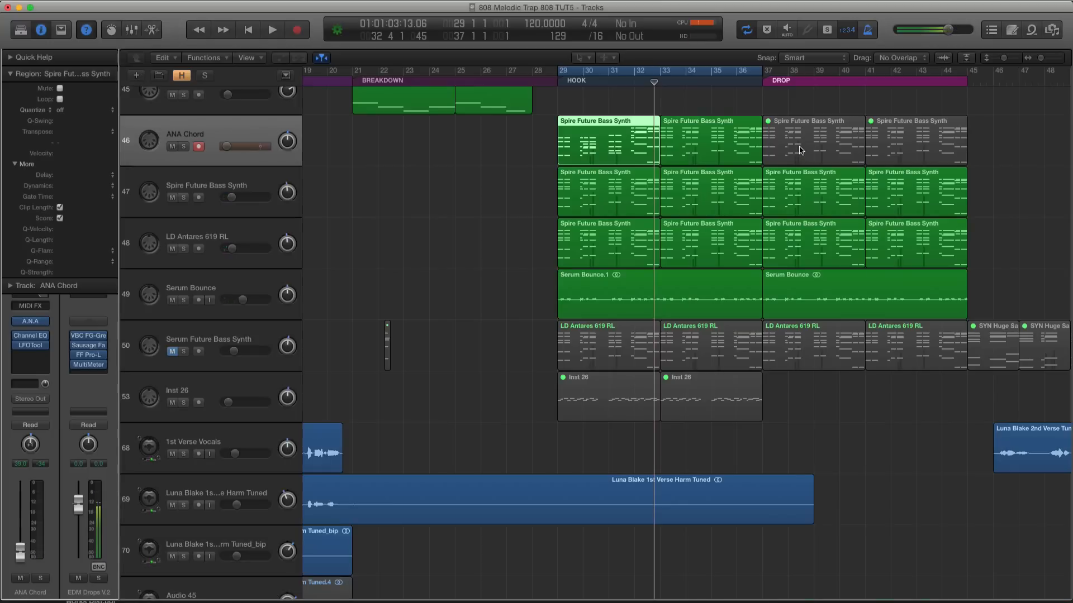
{"action": "key", "text": "p"}
{"action": "scroll", "coordinate": [521, 202], "scroll_direction": "left", "scroll_amount": 5}
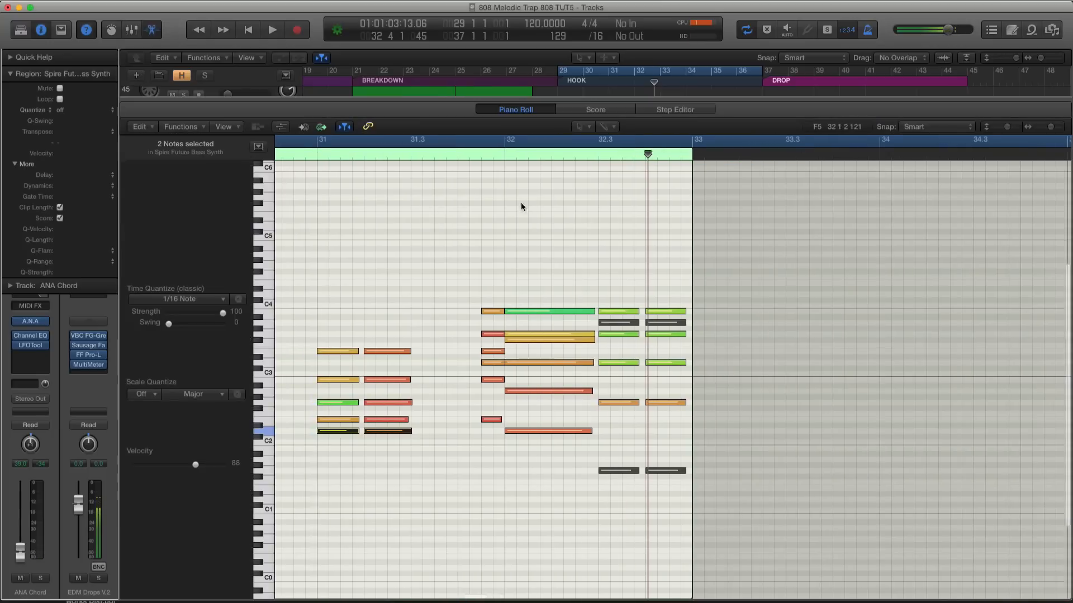
Transpose the B3 and G3 notes of the short chord leading into bar 32 down an octave to B2 and G2
{"action": "left_click", "coordinate": [581, 219]}
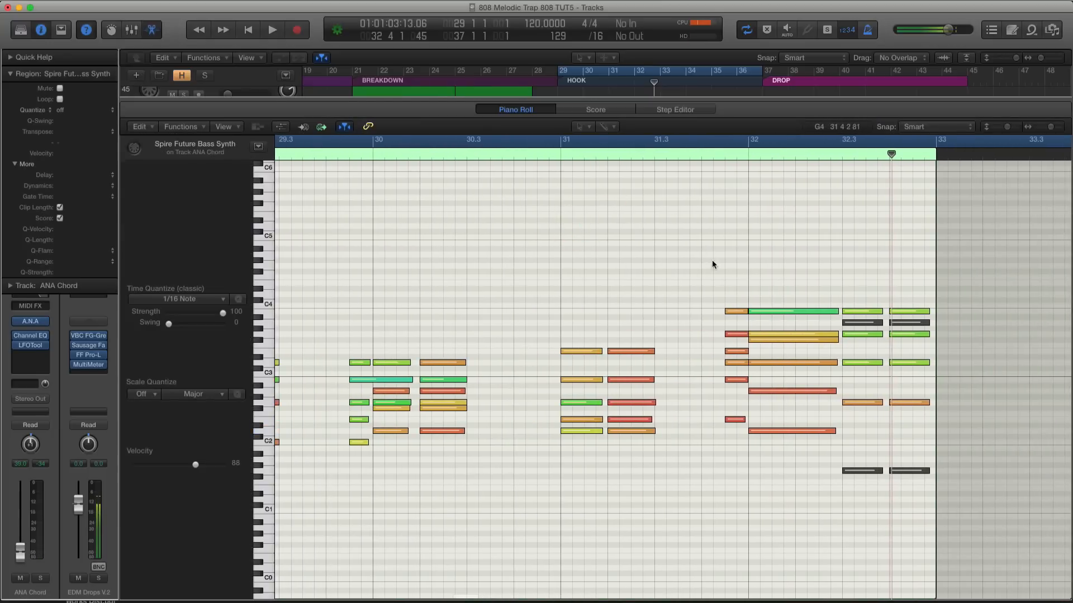
{"action": "left_click", "coordinate": [743, 276]}
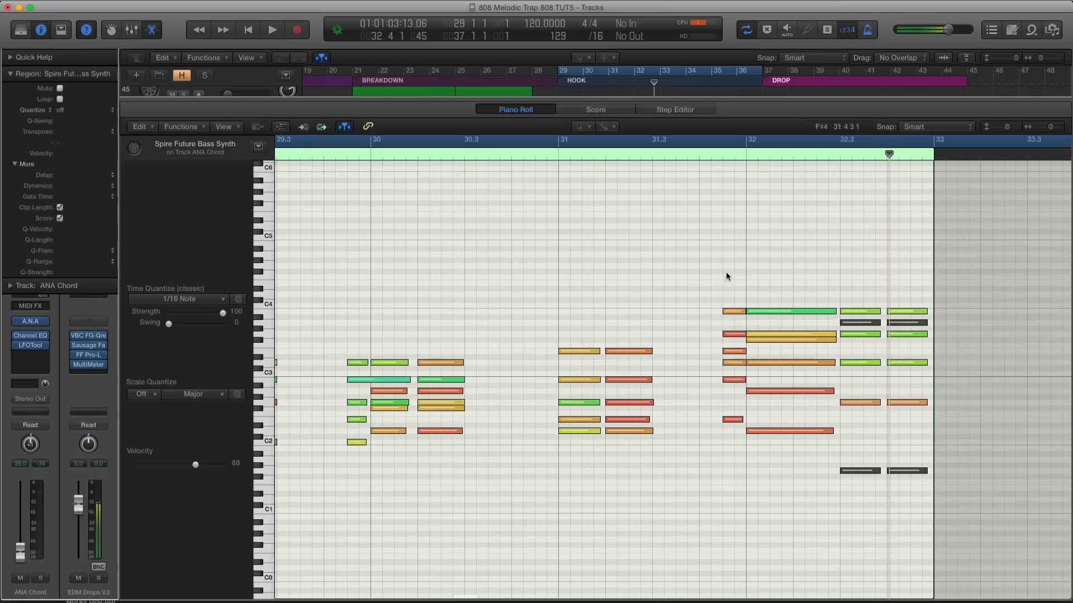
{"action": "left_click_drag", "start_coordinate": [735, 314], "coordinate": [735, 380]}
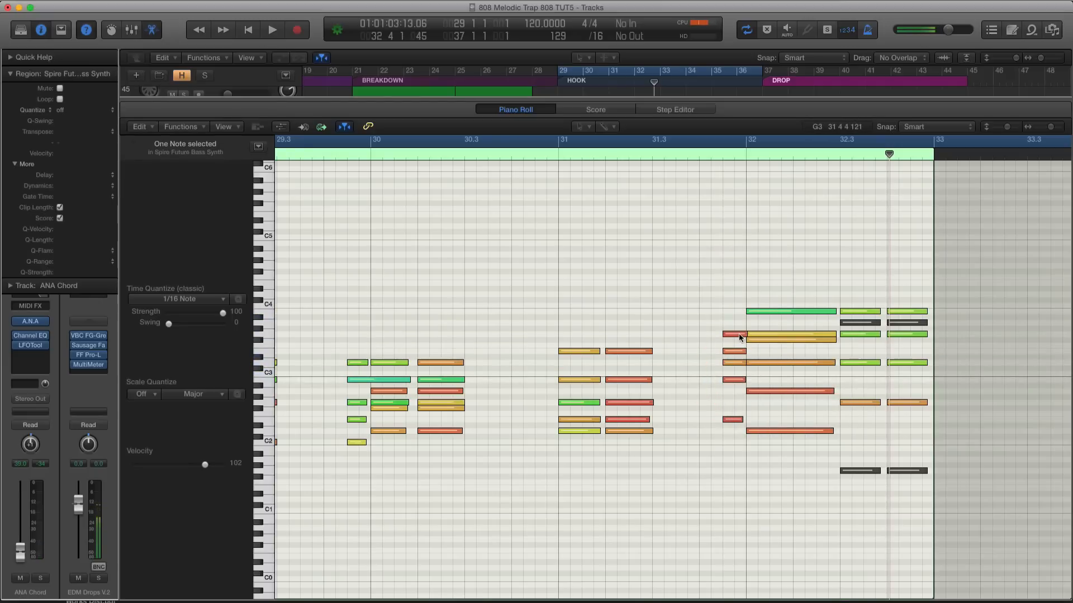
{"action": "left_click_drag", "start_coordinate": [737, 334], "coordinate": [738, 402]}
Delete the B3 note of the long chord at bar 32 and transpose its G3 and F#3 notes down to G2 and F#2
{"action": "left_click", "coordinate": [769, 311]}
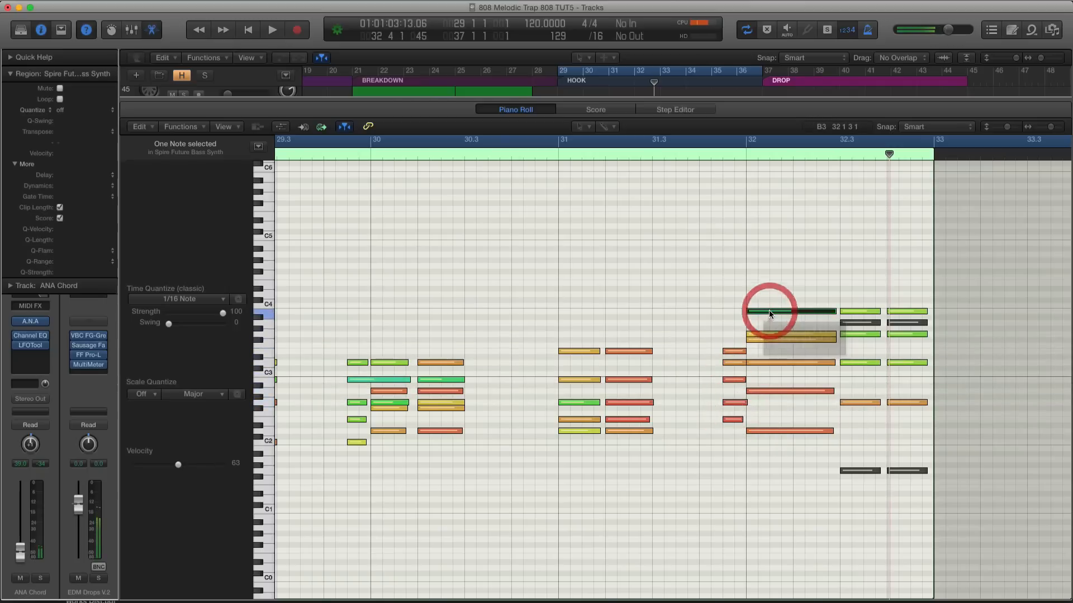
{"action": "key", "text": "Delete"}
{"action": "left_click", "coordinate": [768, 335]}
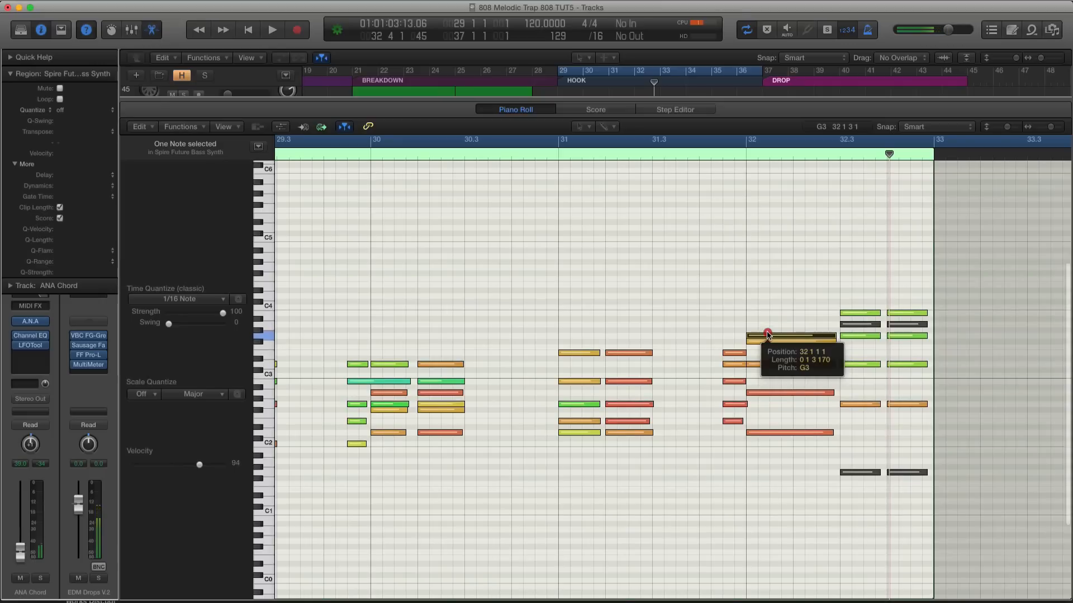
{"action": "left_click_drag", "start_coordinate": [767, 334], "coordinate": [775, 411]}
Solo the ANA Chord region and play the revised chords from bar 31 to the end of the region
{"action": "scroll", "coordinate": [769, 404], "scroll_direction": "left", "scroll_amount": 1}
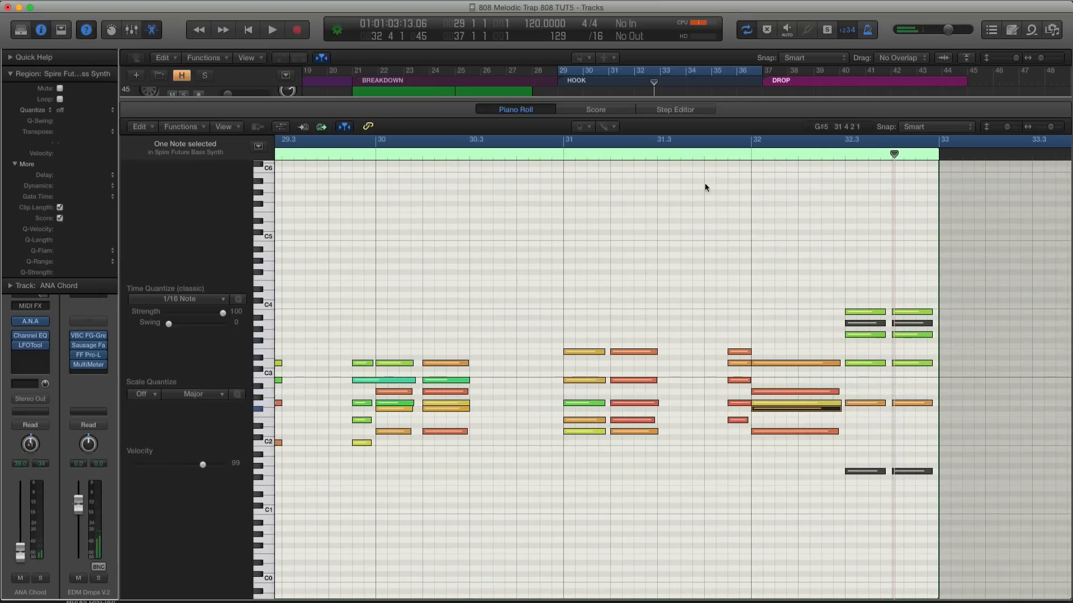
{"action": "double_click", "coordinate": [563, 154]}
{"action": "key", "text": "space"}
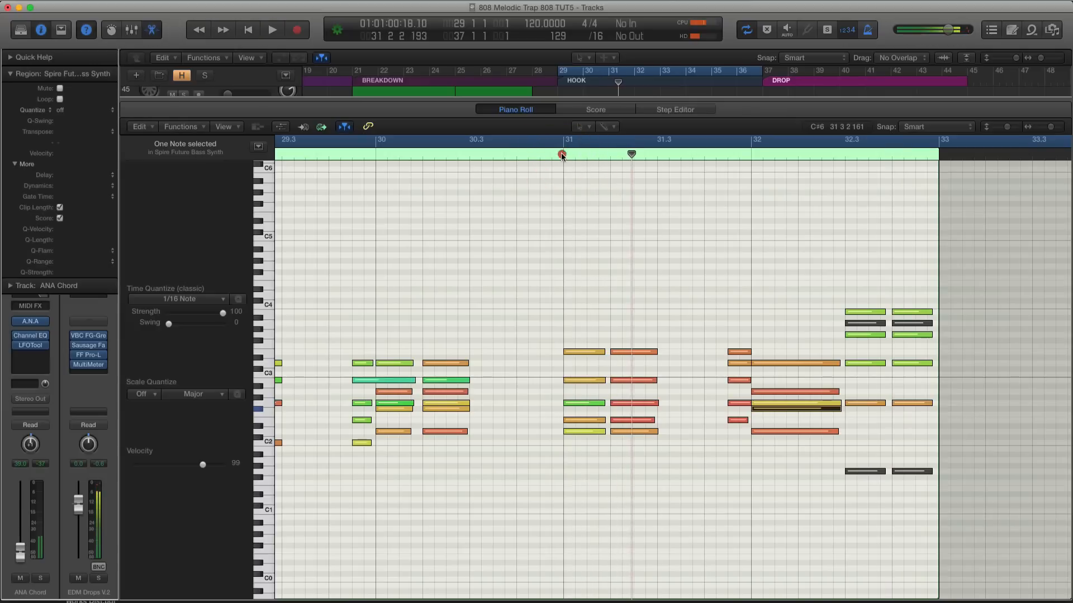
{"action": "double_click", "coordinate": [562, 155]}
{"action": "key", "text": "space"}
{"action": "left_click", "coordinate": [562, 154]}
{"action": "key", "text": "ctrl+s"}
{"action": "double_click", "coordinate": [562, 154]}
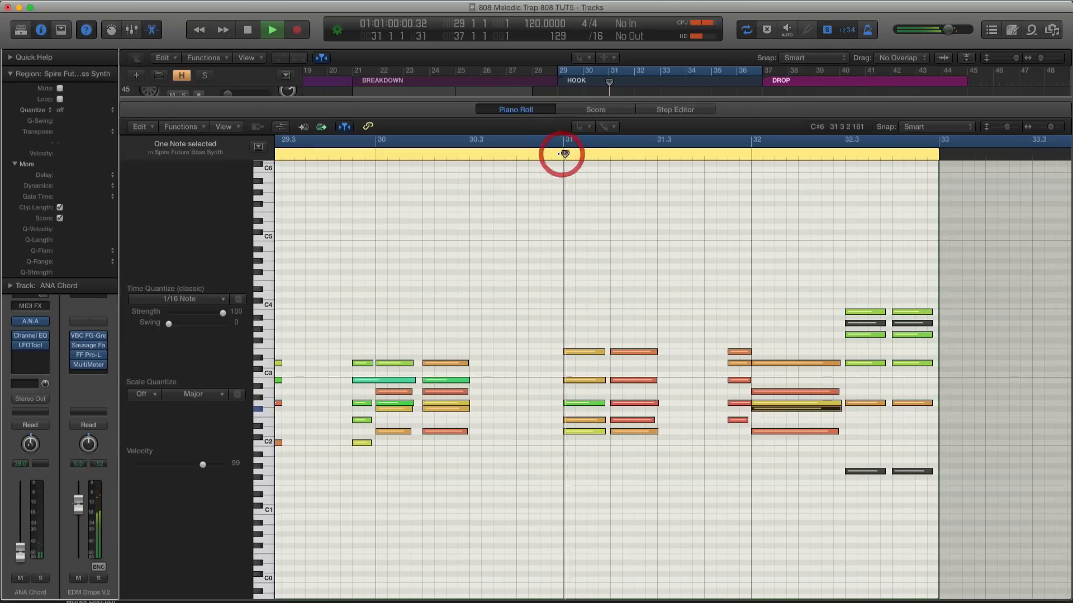
{"action": "key", "text": "t"}
{"action": "key", "text": "t"}
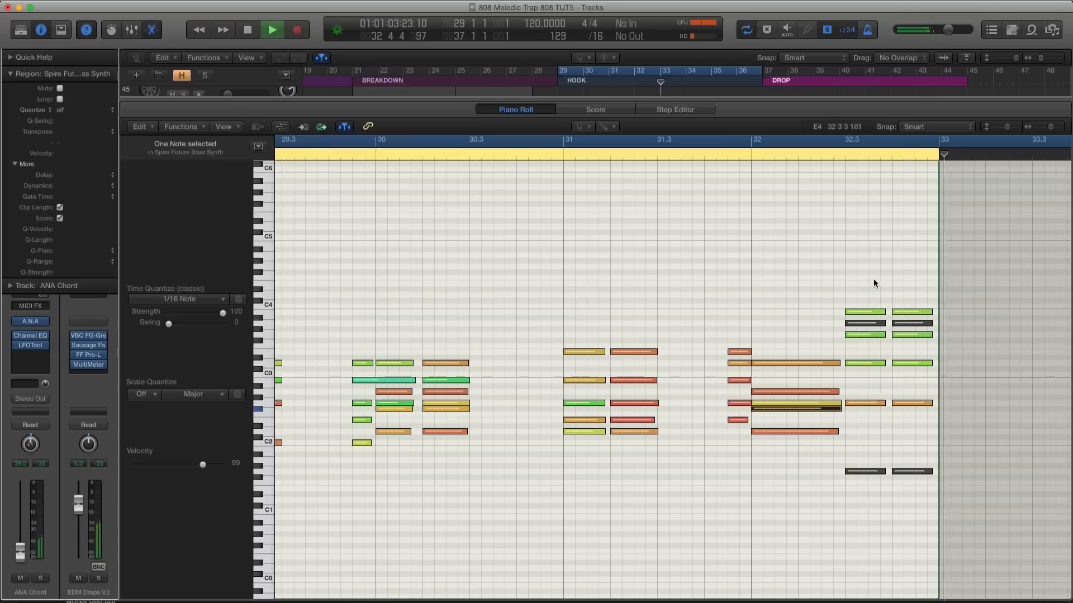
{"action": "key", "text": "space"}
Transpose the B3 notes of the last two chords in bar 32 down an octave to B2
{"action": "left_click", "coordinate": [913, 311]}
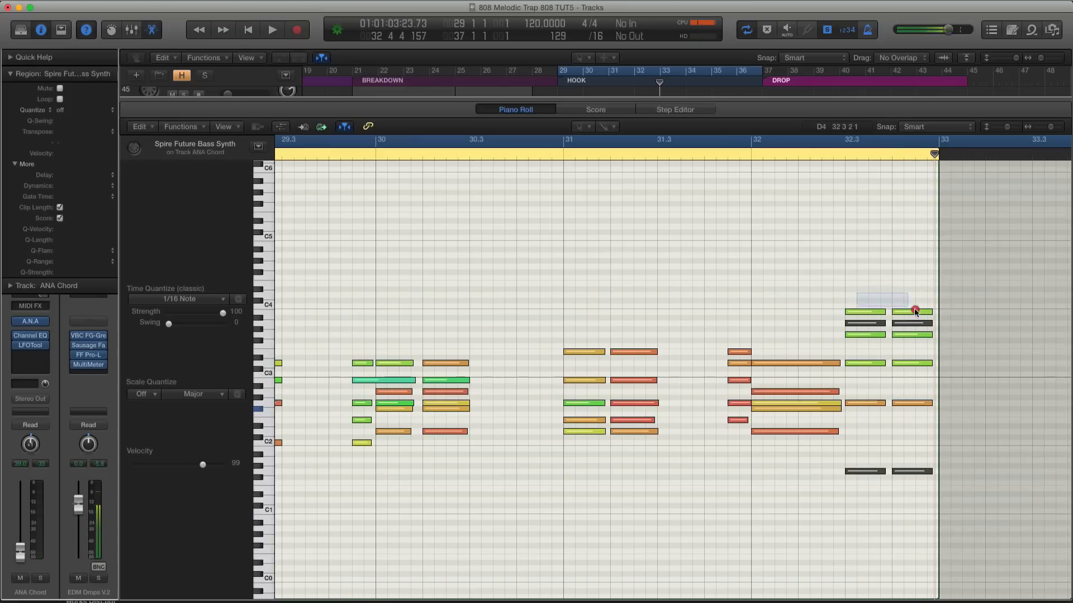
{"action": "left_click", "coordinate": [875, 312], "text": "shift"}
{"action": "left_click_drag", "start_coordinate": [875, 313], "coordinate": [875, 383]}
Try the G3 notes of the last two chords an octave lower at G2, undo the move and delete those notes
{"action": "left_click", "coordinate": [907, 336]}
{"action": "left_click", "coordinate": [879, 336], "text": "shift"}
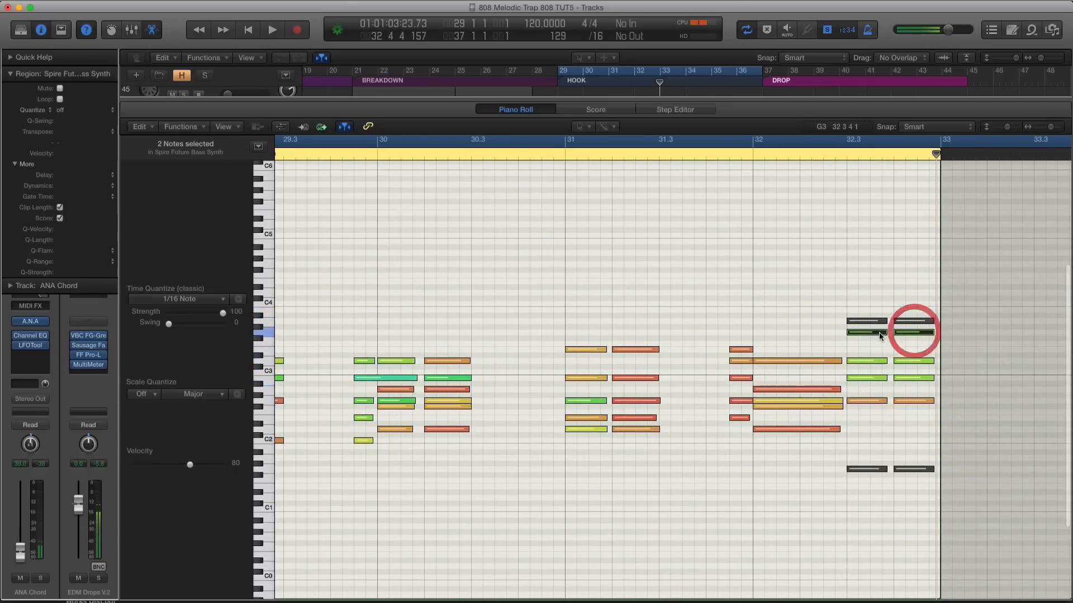
{"action": "left_click_drag", "start_coordinate": [879, 336], "coordinate": [881, 407]}
{"action": "scroll", "coordinate": [881, 407], "scroll_direction": "down", "scroll_amount": 1}
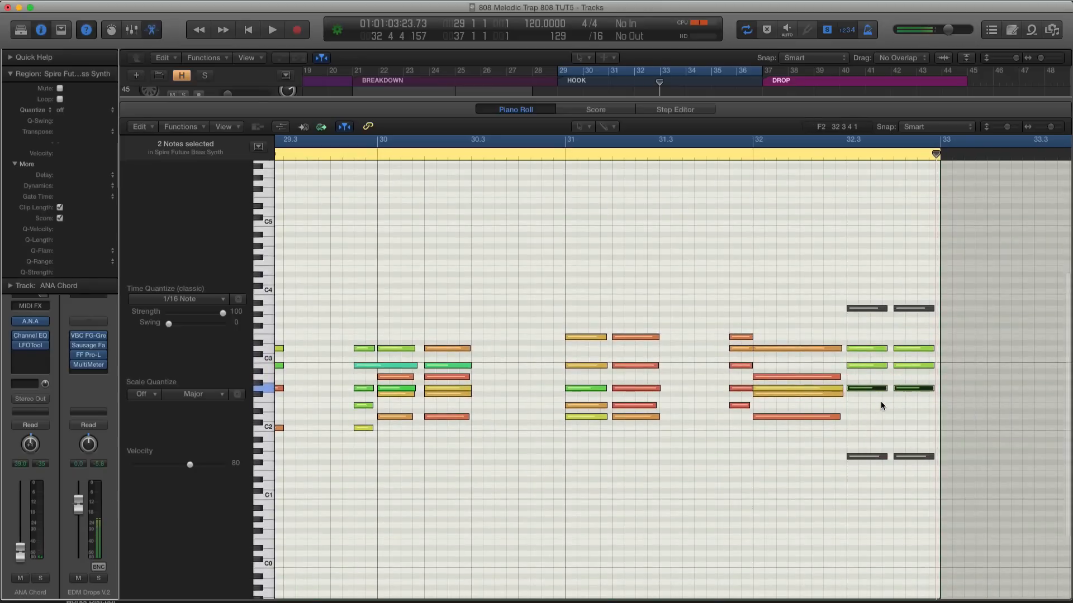
{"action": "key", "text": "super+z"}
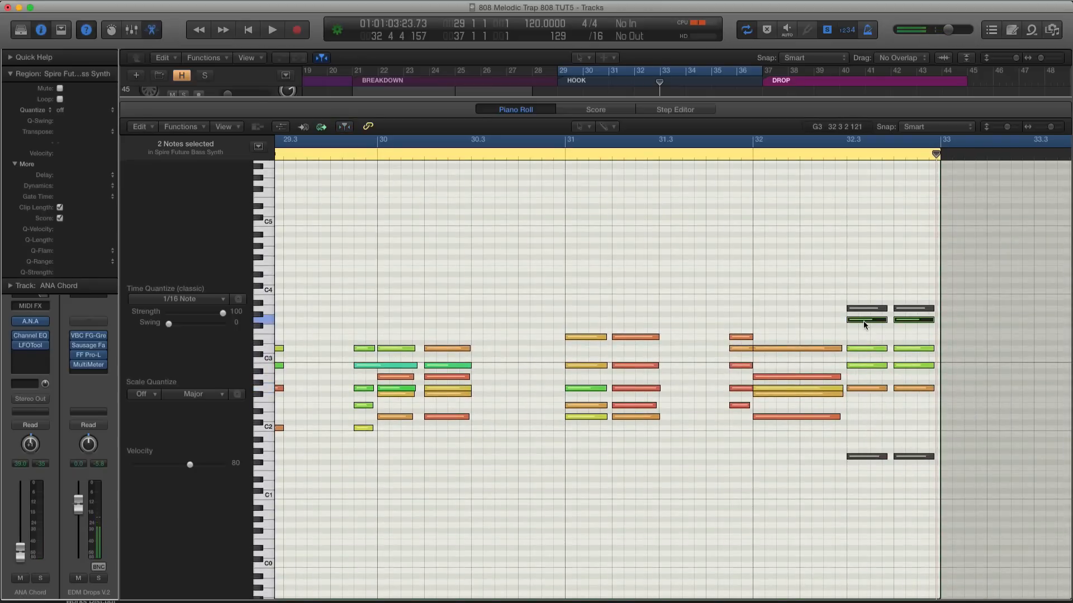
{"action": "key", "text": "Delete"}
Play the soloed ANA Chord region from bar 32 and return to the arrangement with the mixer
{"action": "left_click", "coordinate": [752, 156]}
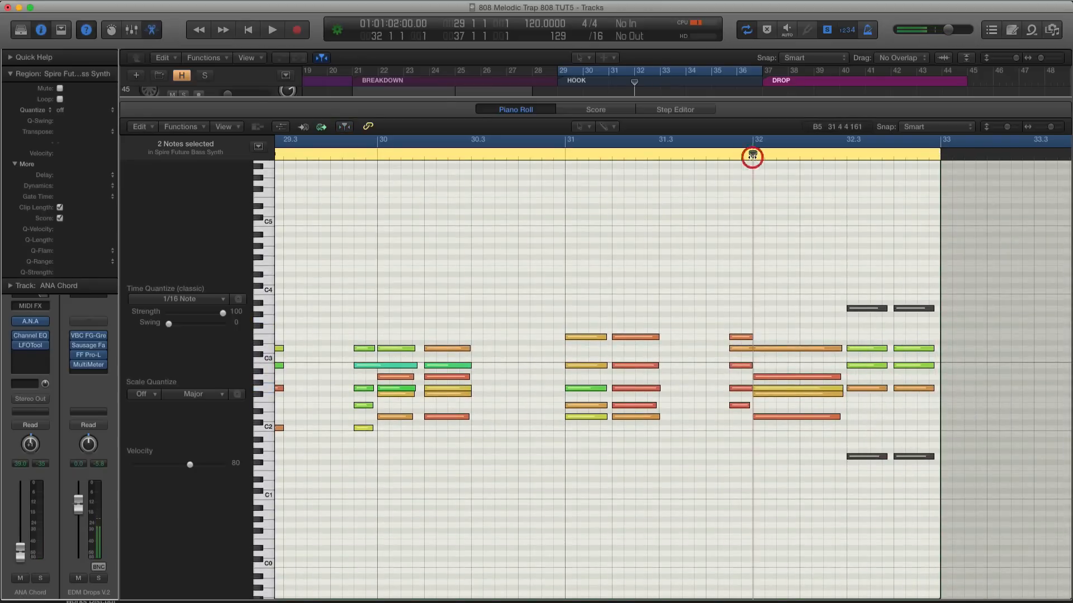
{"action": "key", "text": "space"}
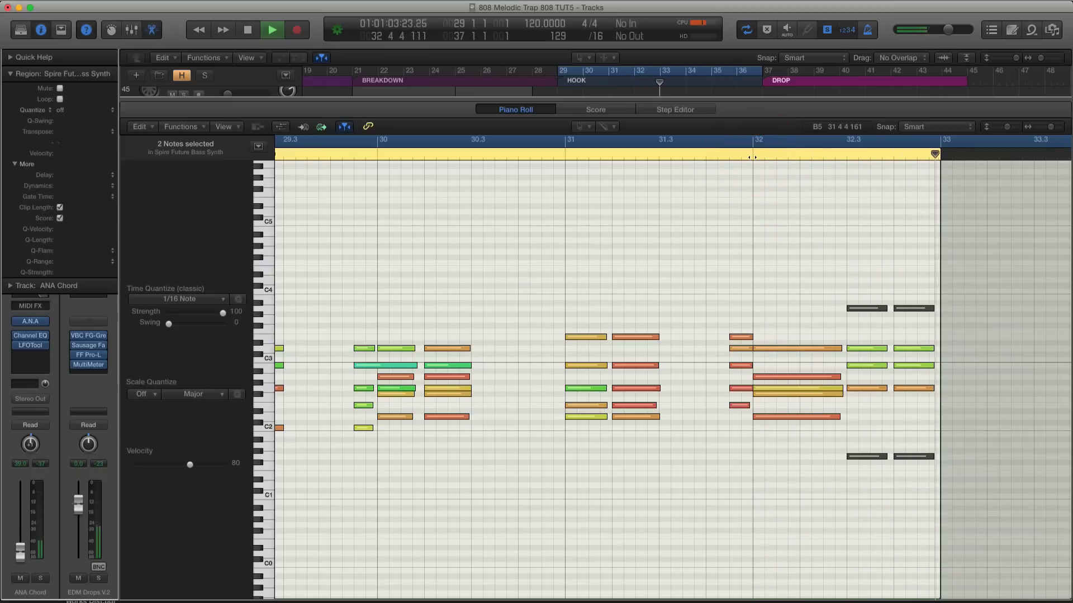
{"action": "key", "text": "space"}
{"action": "key", "text": "x"}
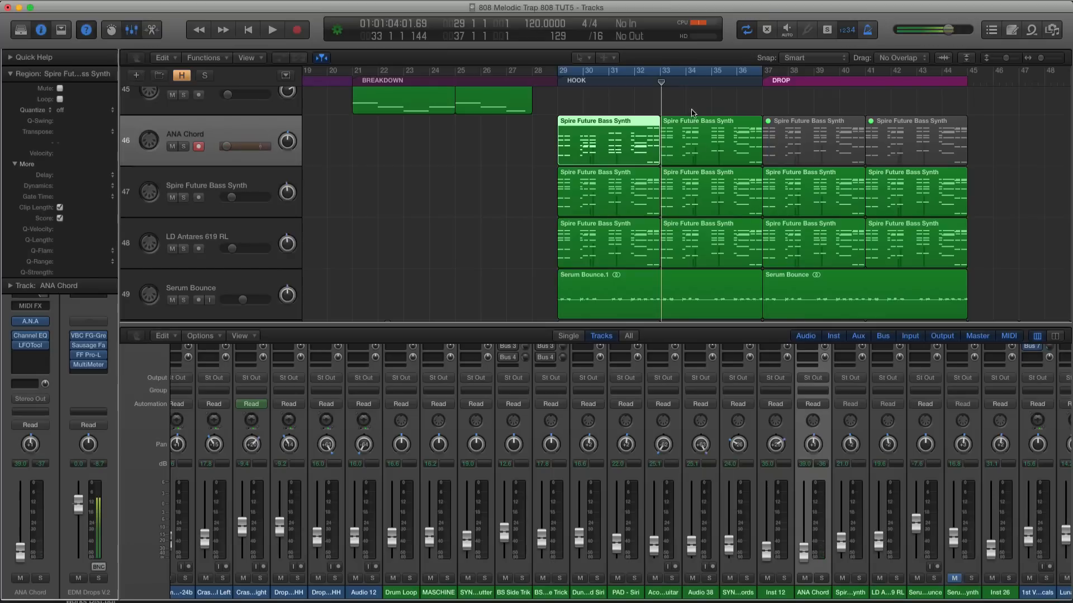
Replace the second ANA Chord hook region at bar 33 with a copy of the revised first region
{"action": "left_click", "coordinate": [702, 144]}
{"action": "key", "text": "Delete"}
{"action": "left_click_drag", "start_coordinate": [616, 144], "coordinate": [718, 140]}
{"action": "left_click", "coordinate": [606, 135]}
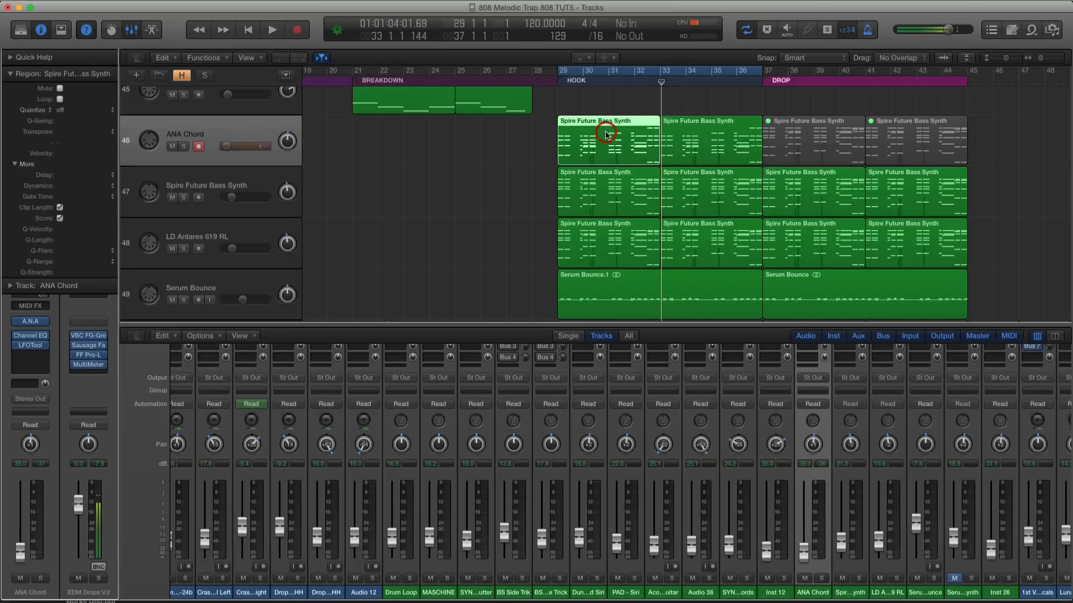
{"action": "double_click", "coordinate": [606, 135]}
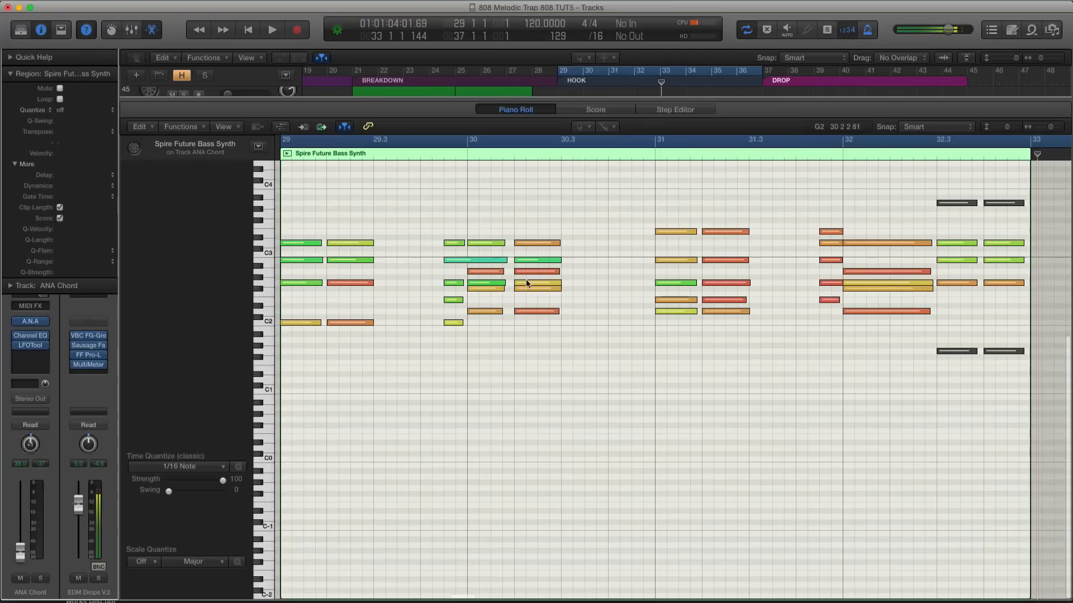
{"action": "key", "text": "x"}
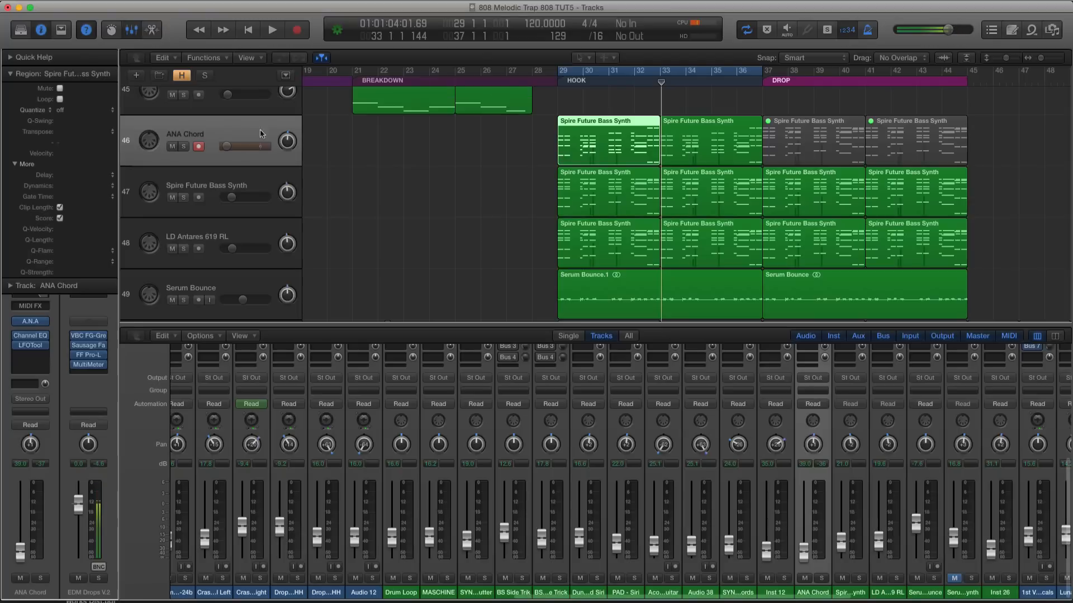
Play the first ANA Chord and Spire Future Bass Synth regions soloed, balancing their track volumes at about -20.3 dB and -17.6 dB
{"action": "left_click_drag", "start_coordinate": [230, 147], "coordinate": [242, 146]}
{"action": "left_click", "coordinate": [577, 183], "text": "shift"}
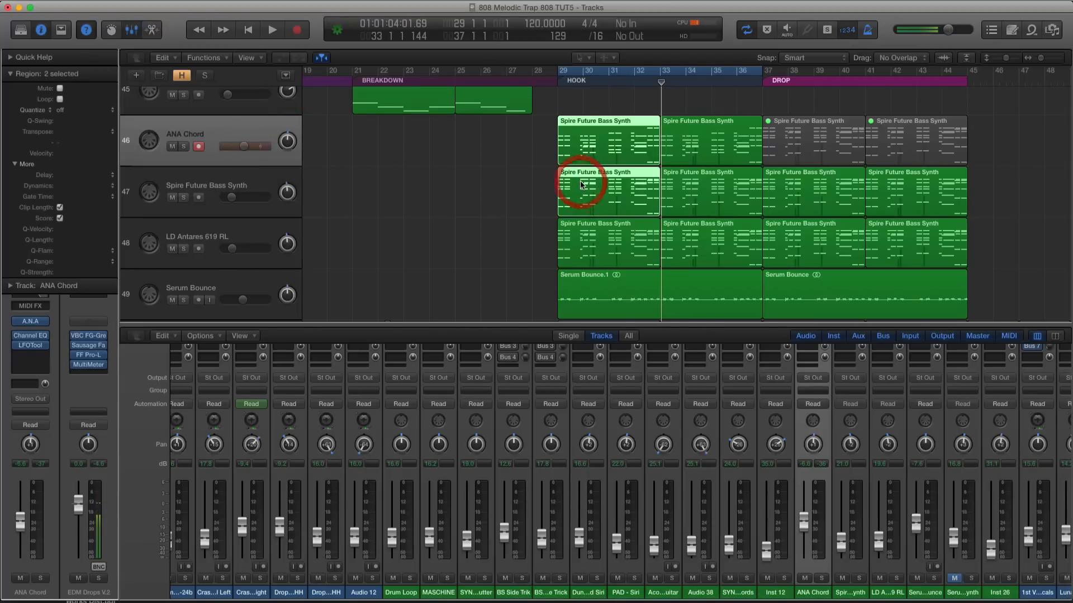
{"action": "key", "text": "ctrl+s"}
{"action": "key", "text": "shift+space"}
{"action": "left_click_drag", "start_coordinate": [242, 146], "coordinate": [205, 150]}
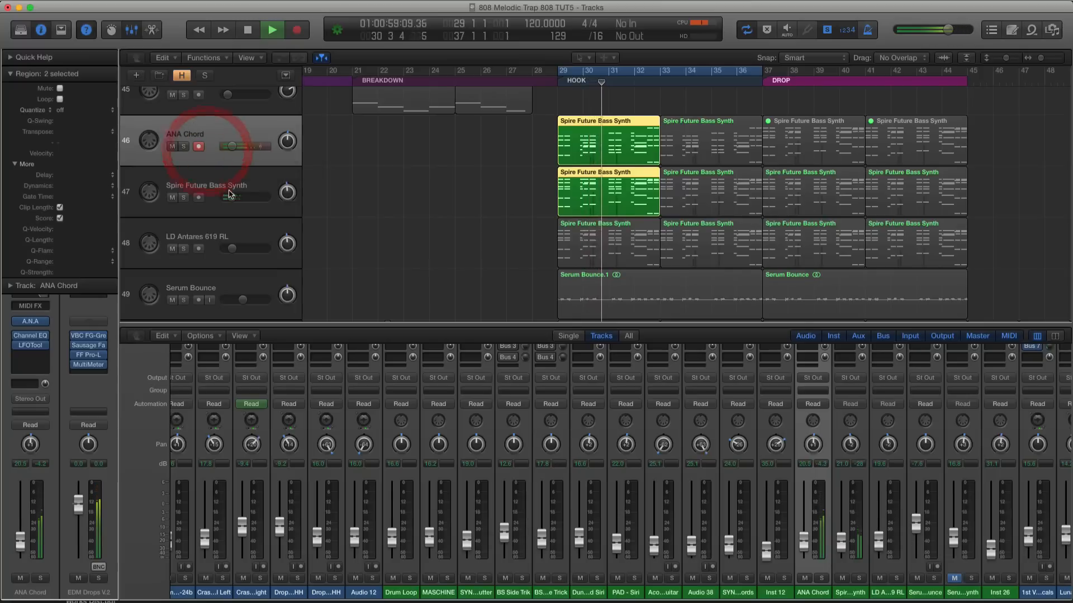
{"action": "left_click_drag", "start_coordinate": [231, 198], "coordinate": [238, 197]}
{"action": "key", "text": "space"}
Select the first ANA Chord and Spire Future Bass Synth hook regions and play them together soloed
{"action": "left_click", "coordinate": [565, 133]}
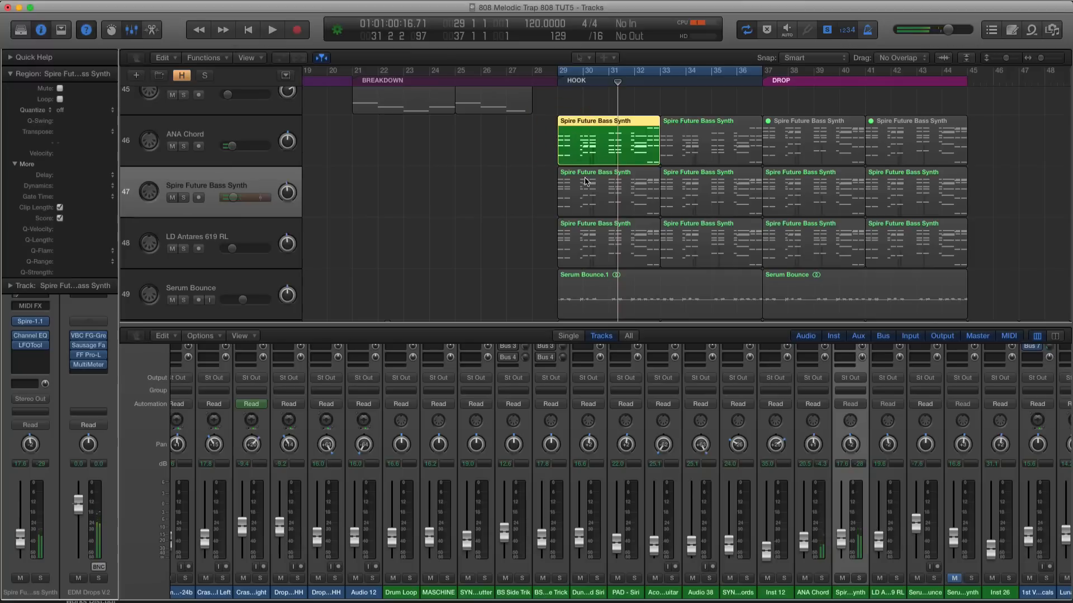
{"action": "left_click", "coordinate": [585, 181], "text": "shift"}
{"action": "key", "text": "shift+space"}
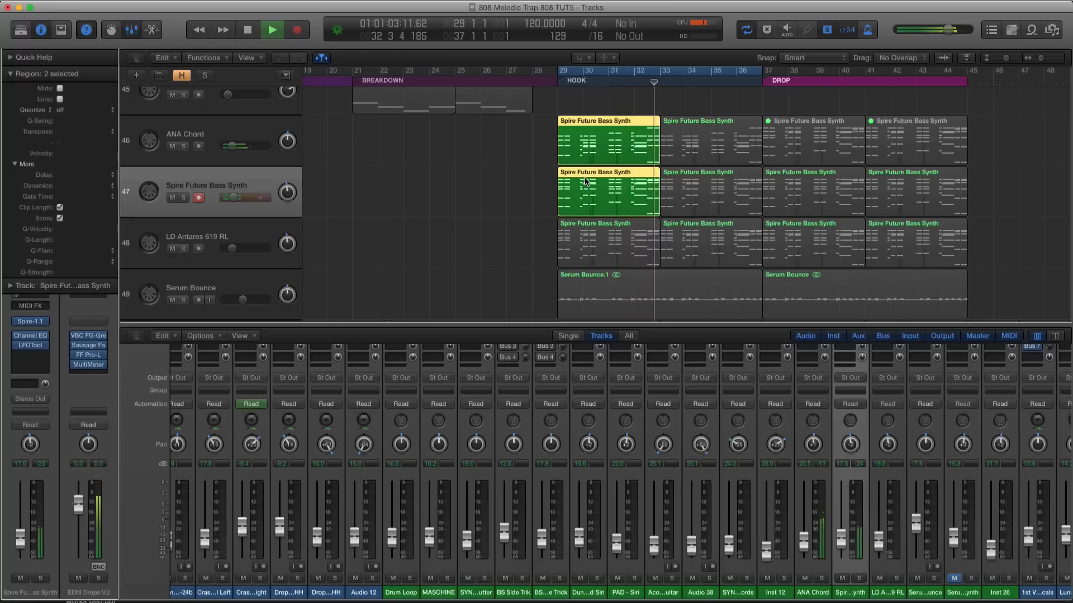
Reopen the first ANA Chord region, play it from bar 31 and delete the D2 notes of the two chords there
{"action": "left_click", "coordinate": [609, 67]}
{"action": "left_click", "coordinate": [618, 106]}
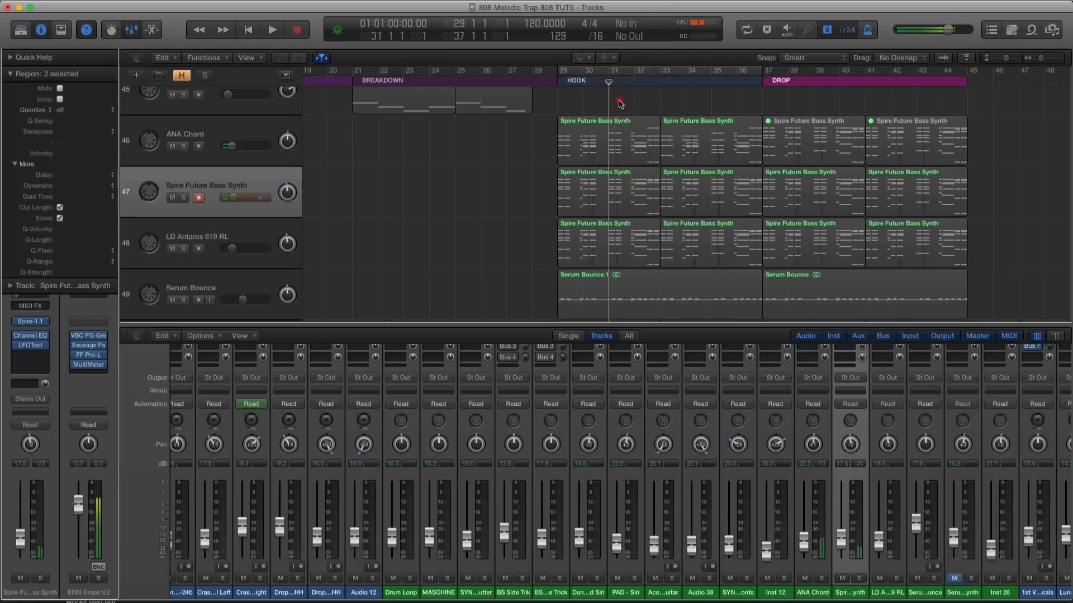
{"action": "left_click", "coordinate": [621, 129]}
{"action": "double_click", "coordinate": [621, 128]}
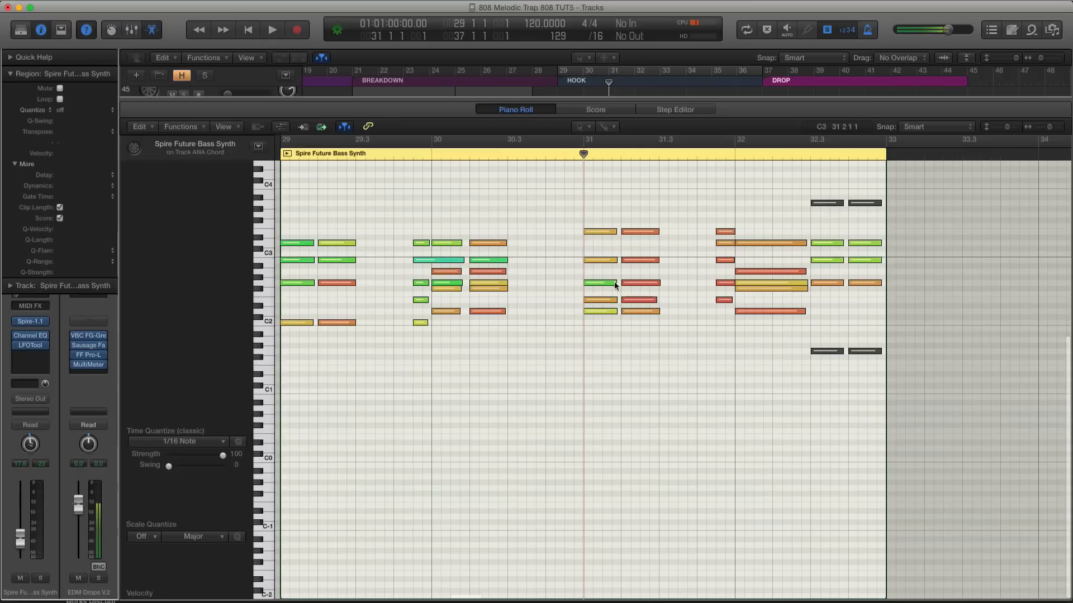
{"action": "key", "text": "space"}
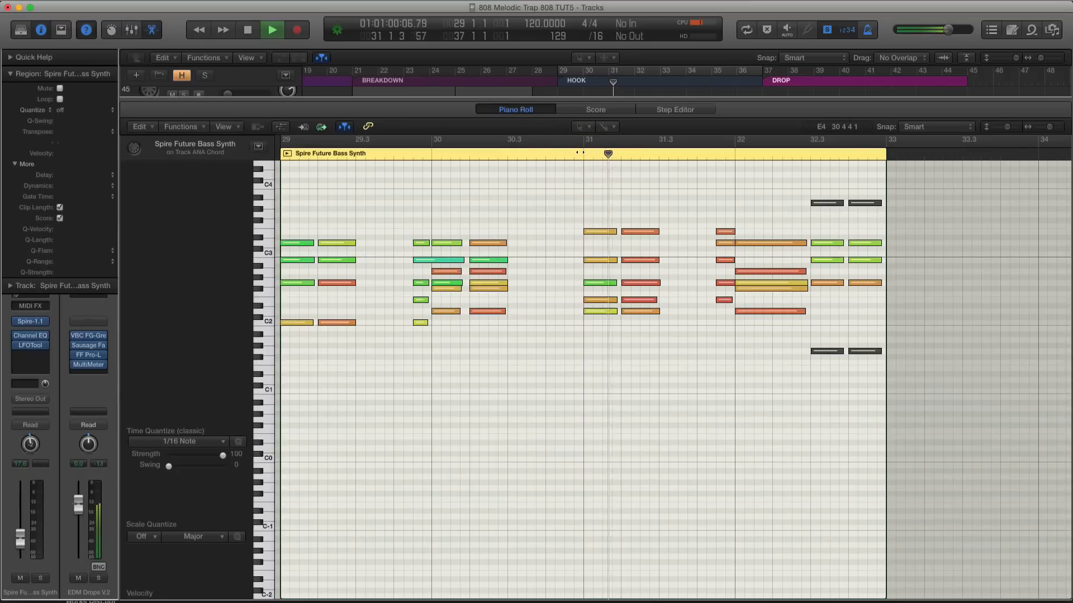
{"action": "left_click_drag", "start_coordinate": [615, 314], "coordinate": [611, 311]}
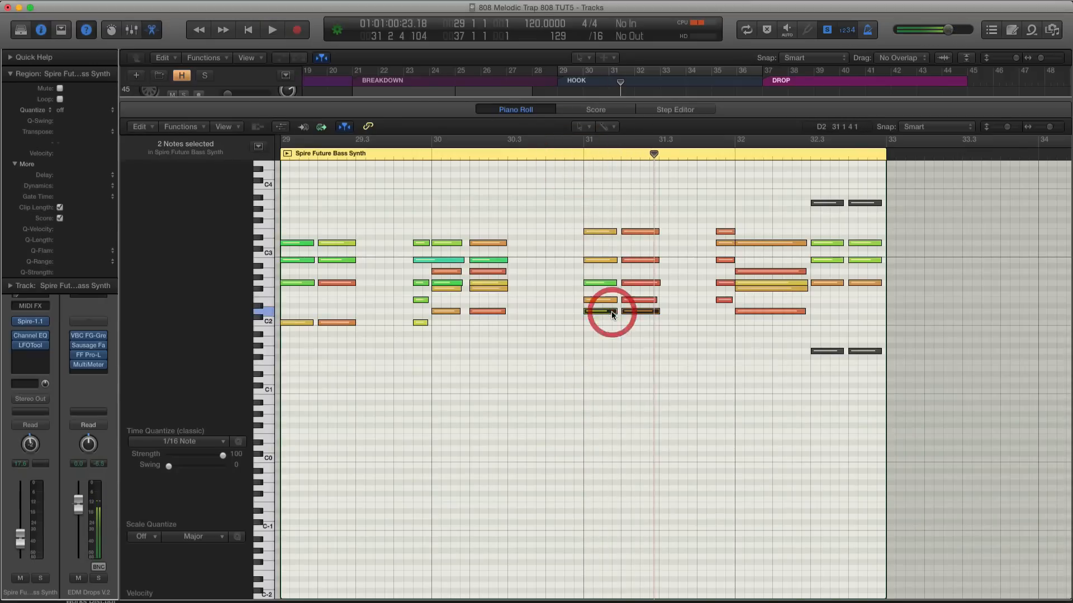
{"action": "key", "text": "Delete"}
Replay the chords from bar 31, turn the cycle range back on and return to the arrangement with the mixer
{"action": "left_click", "coordinate": [582, 156]}
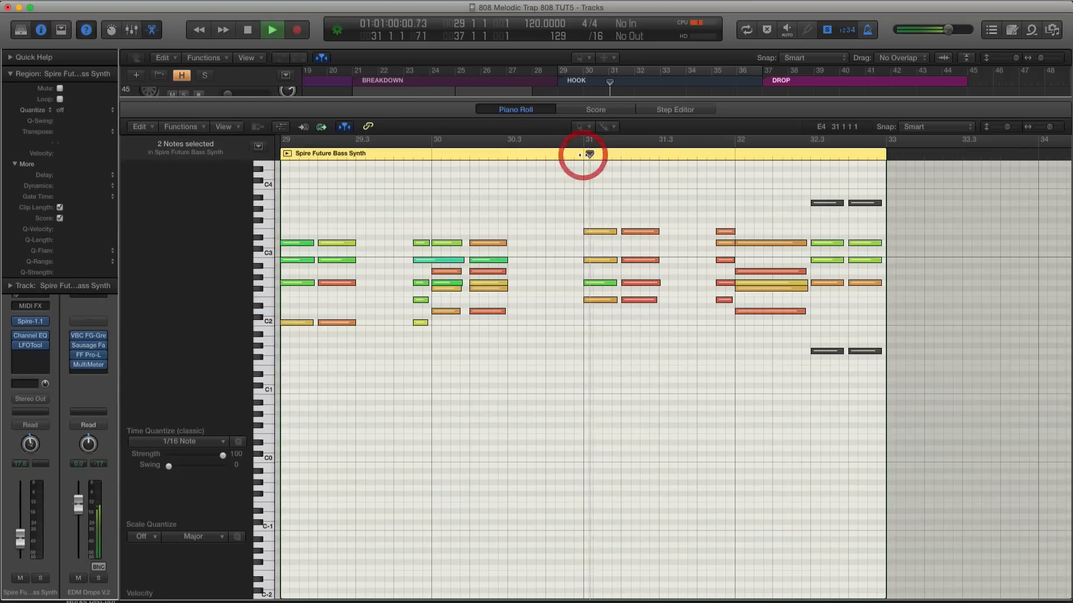
{"action": "left_click", "coordinate": [600, 301]}
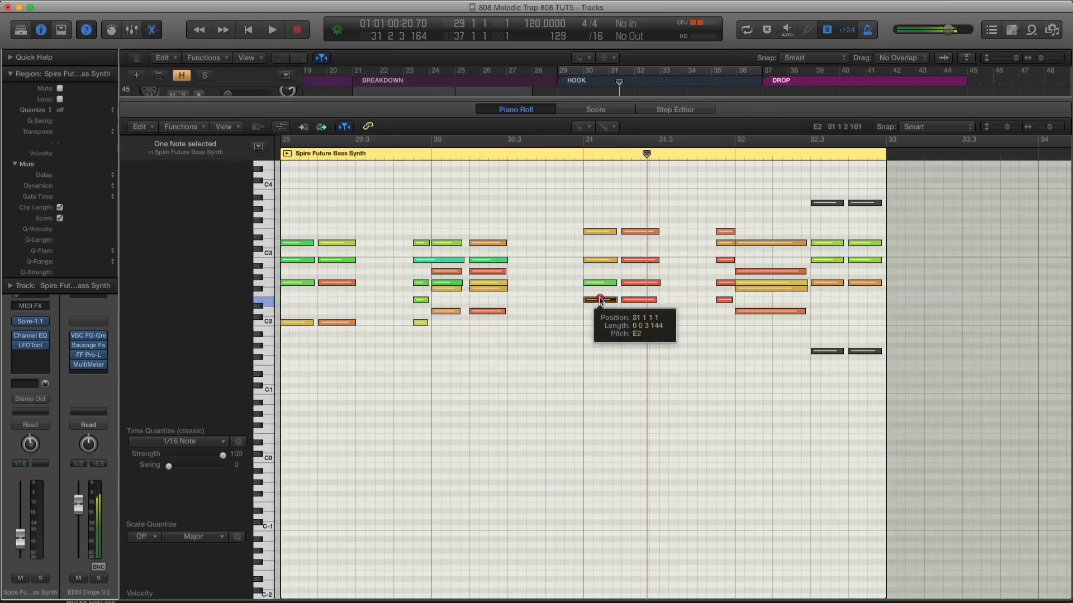
{"action": "left_click", "coordinate": [579, 72]}
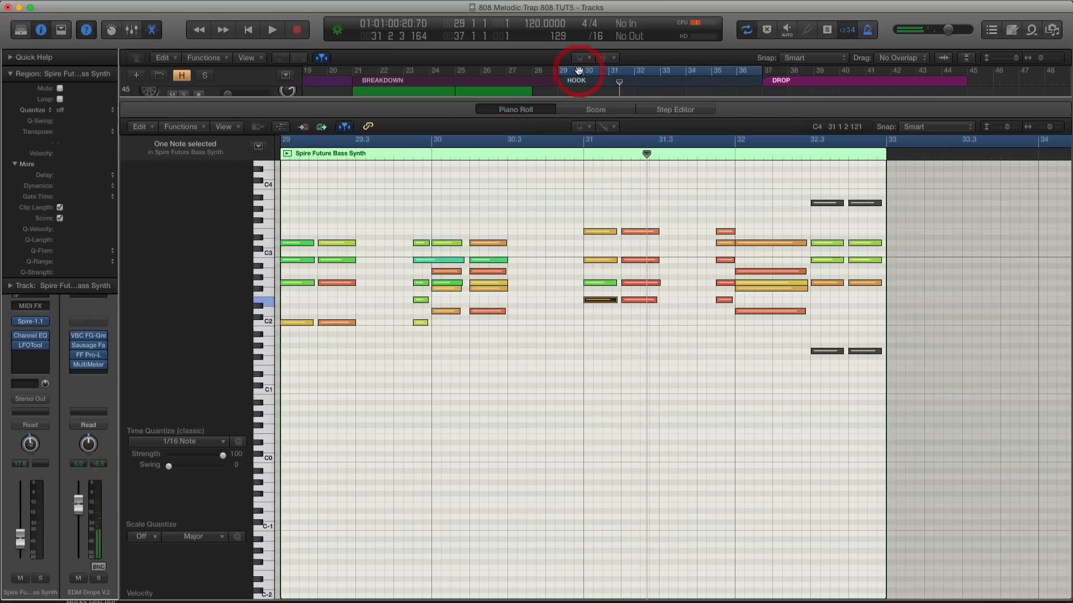
{"action": "key", "text": "x"}
Solo the first ANA Chord and Spire Future Bass Synth hook regions and play them through bar 32
{"action": "left_click_drag", "start_coordinate": [536, 142], "coordinate": [593, 202]}
{"action": "key", "text": "ctrl+s"}
{"action": "key", "text": "space"}
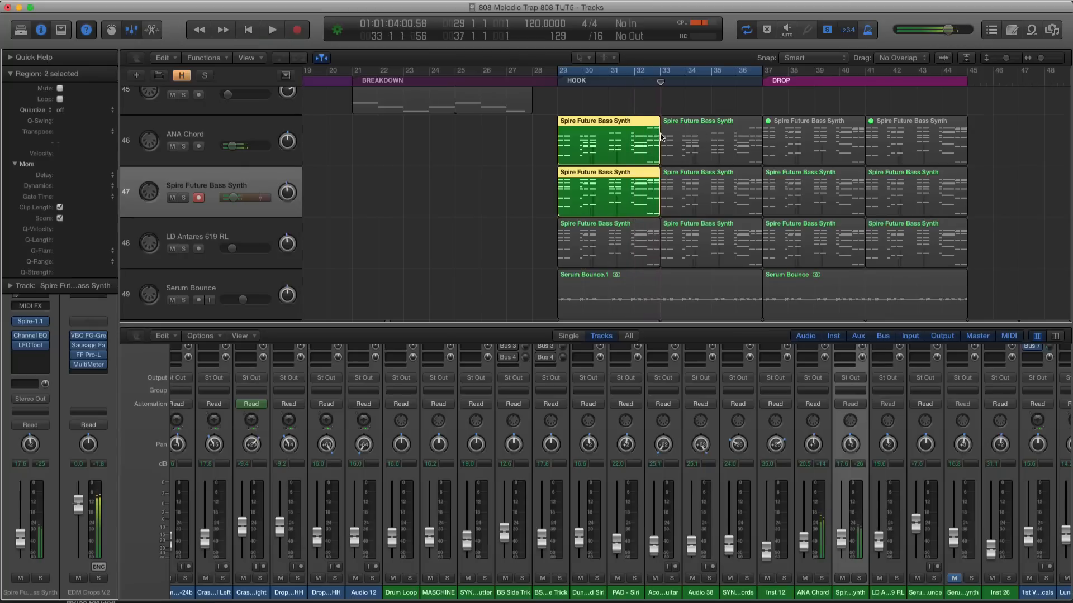
Unsolo the two hook regions and delete the second ANA Chord region at bar 33
{"action": "key", "text": "ctrl+s"}
{"action": "left_click", "coordinate": [685, 125]}
{"action": "key", "text": "Delete"}
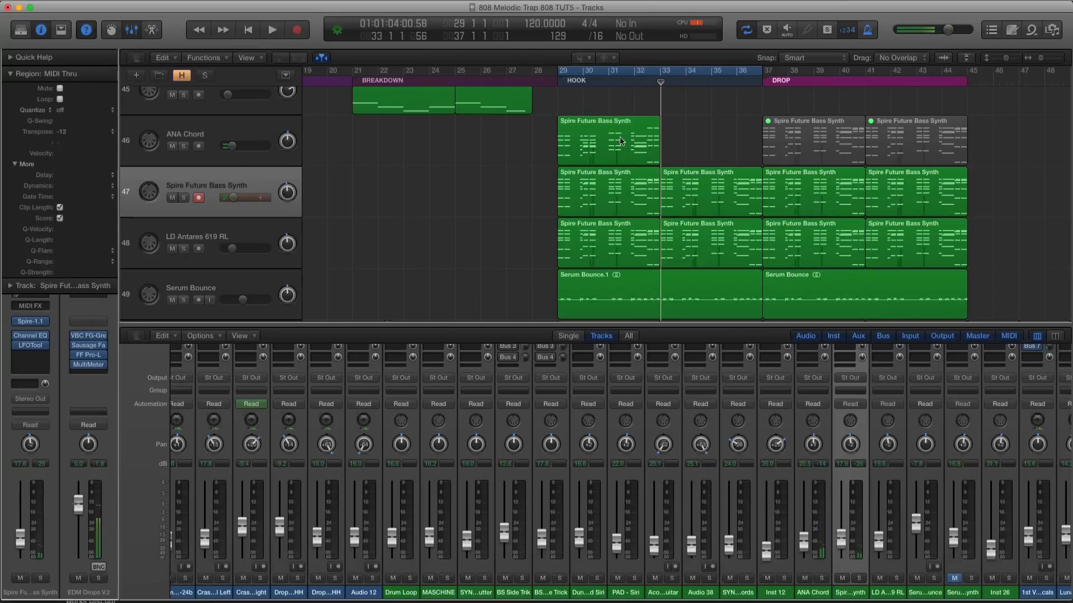
Copy the first ANA Chord hook region to bar 33 and set the ANA Chord track volume to -29.0 dB
{"action": "left_click_drag", "start_coordinate": [620, 140], "coordinate": [723, 141]}
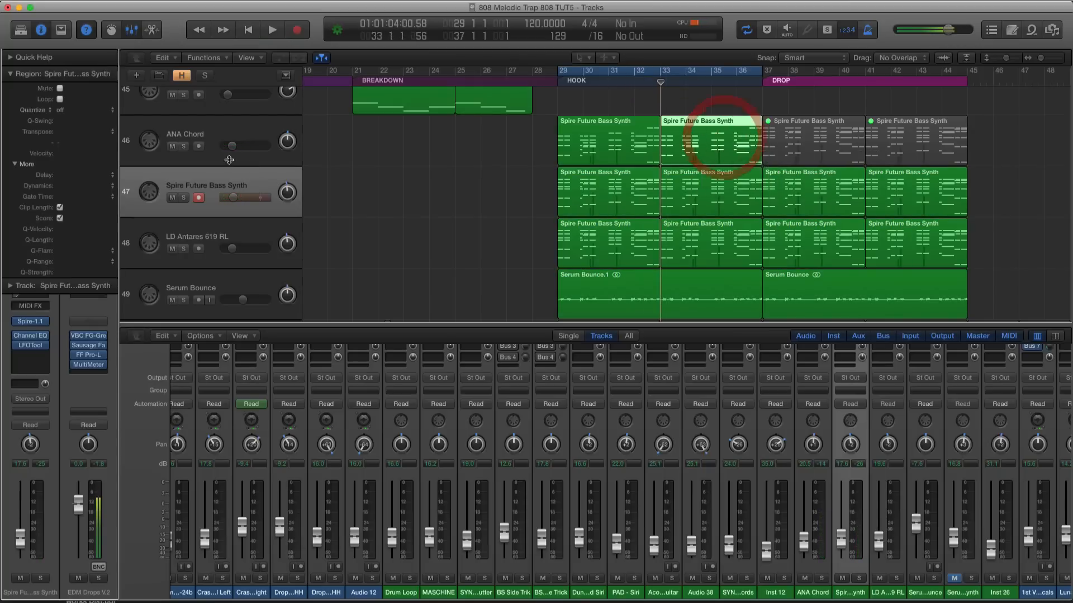
{"action": "left_click", "coordinate": [232, 146]}
{"action": "left_click_drag", "start_coordinate": [224, 149], "coordinate": [224, 149]}
Set the Spire Future Bass Synth track volume to -18.5 dB and play the hook with all layers
{"action": "left_click", "coordinate": [235, 185]}
{"action": "left_click_drag", "start_coordinate": [233, 198], "coordinate": [236, 202]}
{"action": "key", "text": "ctrl+s"}
{"action": "key", "text": "ctrl+s"}
{"action": "key", "text": "space"}
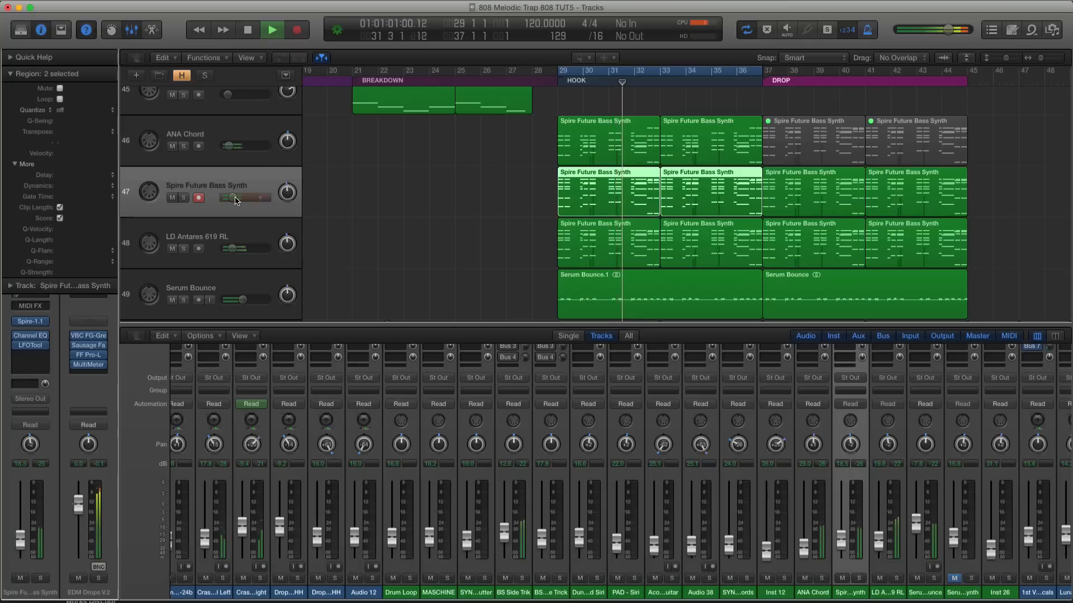
{"action": "left_click", "coordinate": [232, 146]}
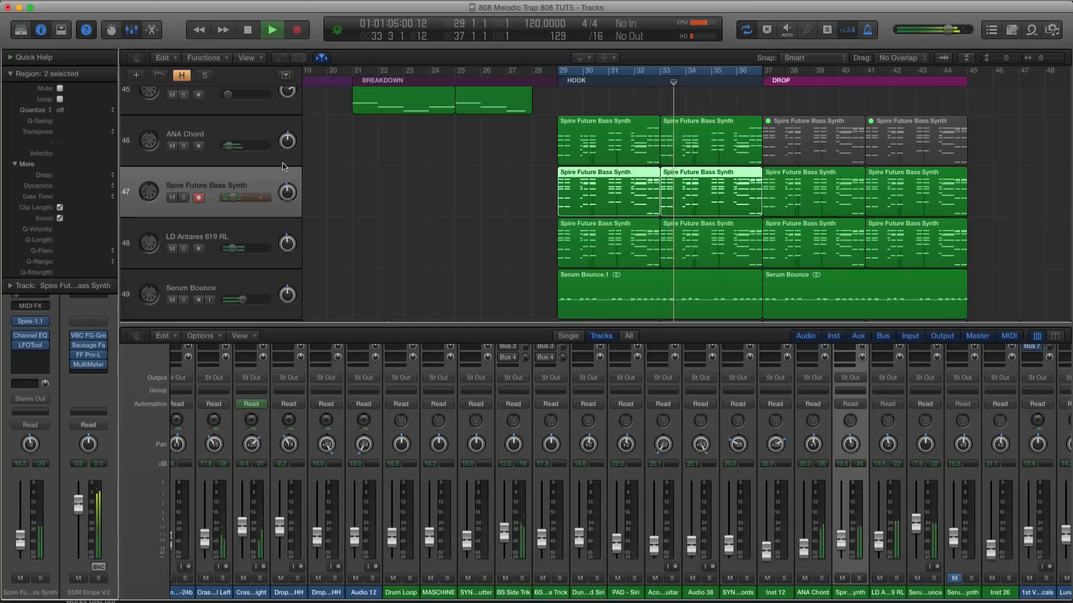
Solo the first hook regions of Spire Future Bass Synth and LD Antares 619 RL
{"action": "left_click", "coordinate": [522, 182]}
{"action": "left_click", "coordinate": [575, 182]}
{"action": "left_click", "coordinate": [577, 225], "text": "shift"}
{"action": "key", "text": "ctrl+s"}
{"action": "key", "text": "super+Down"}
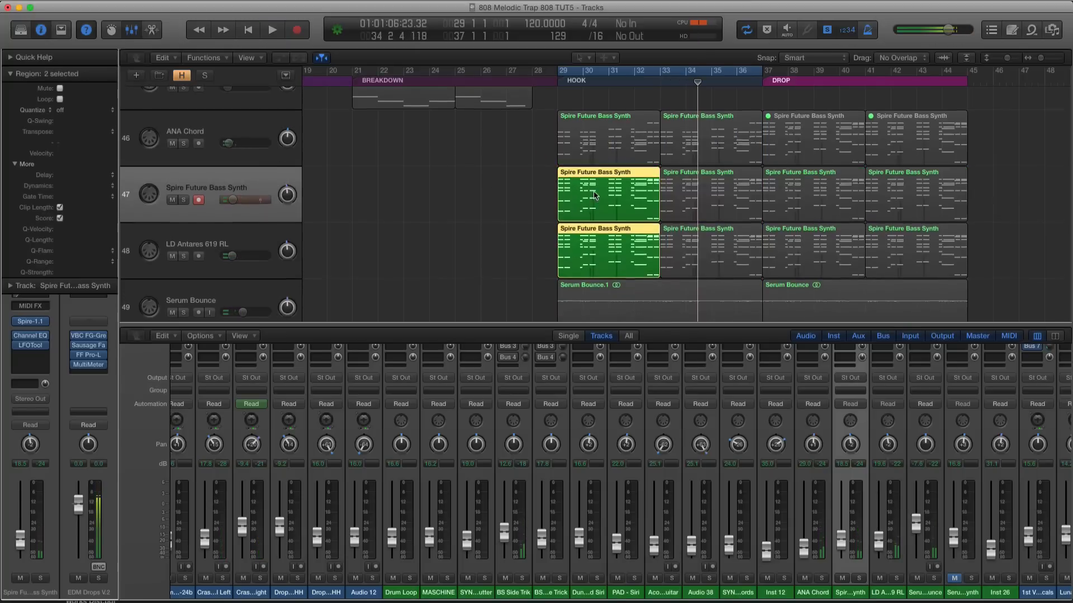
{"action": "key", "text": "super+Right"}
Play the soloed regions, set the Spire Future Bass Synth volume to -17.6 dB and switch the solo to LD Antares 619 RL
{"action": "left_click", "coordinate": [248, 197]}
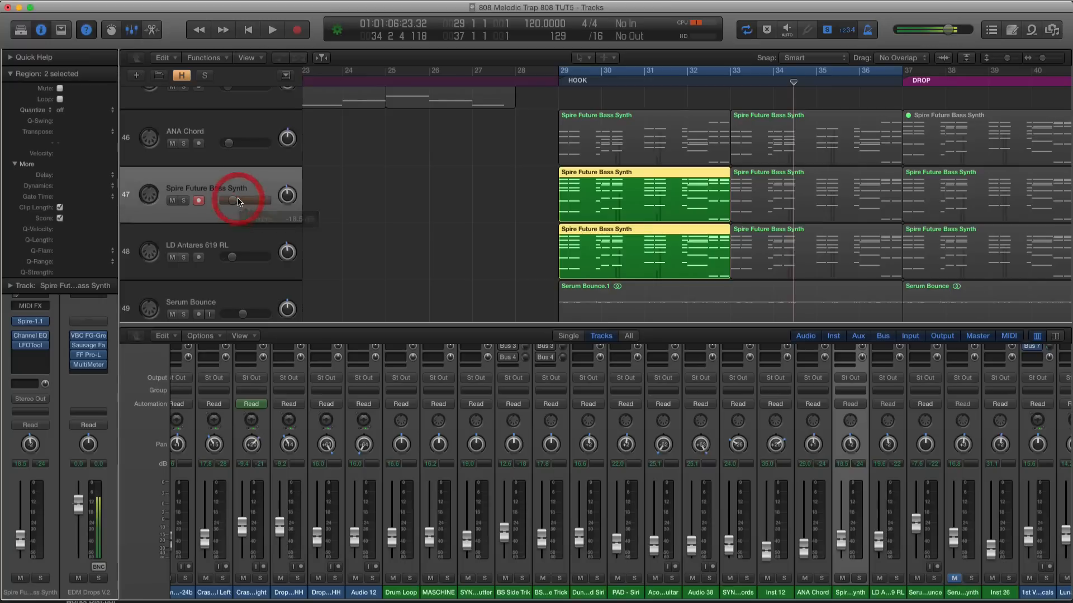
{"action": "key", "text": "shift+space"}
{"action": "left_click_drag", "start_coordinate": [230, 205], "coordinate": [231, 203]}
{"action": "left_click", "coordinate": [234, 225]}
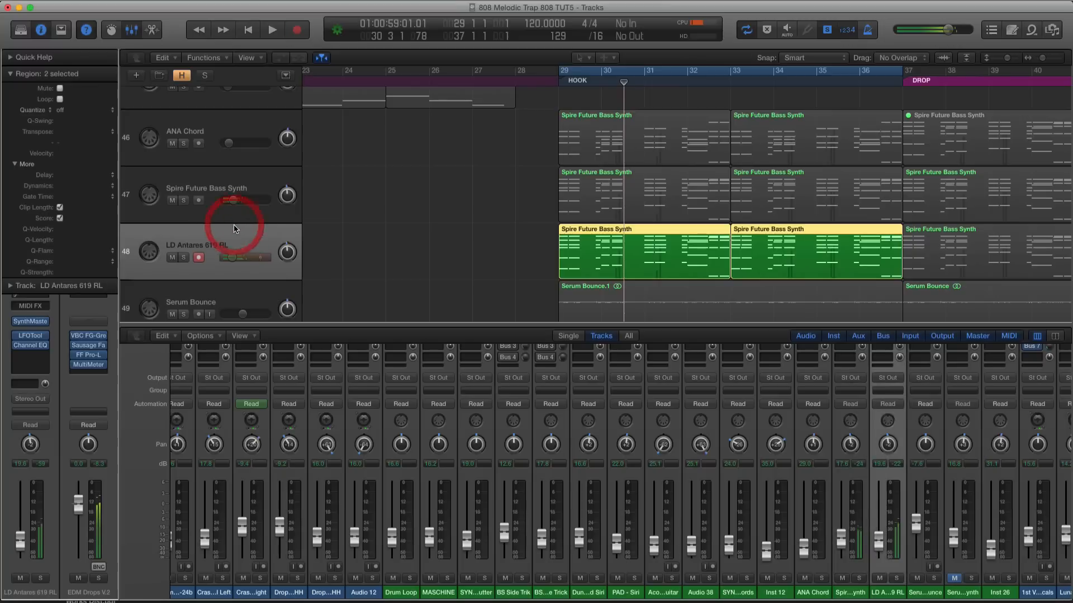
Solo both Spire Future Bass Synth hook regions and open them in the Piano Roll with bars 29 to 36 in view
{"action": "left_click", "coordinate": [236, 176]}
{"action": "key", "text": "space"}
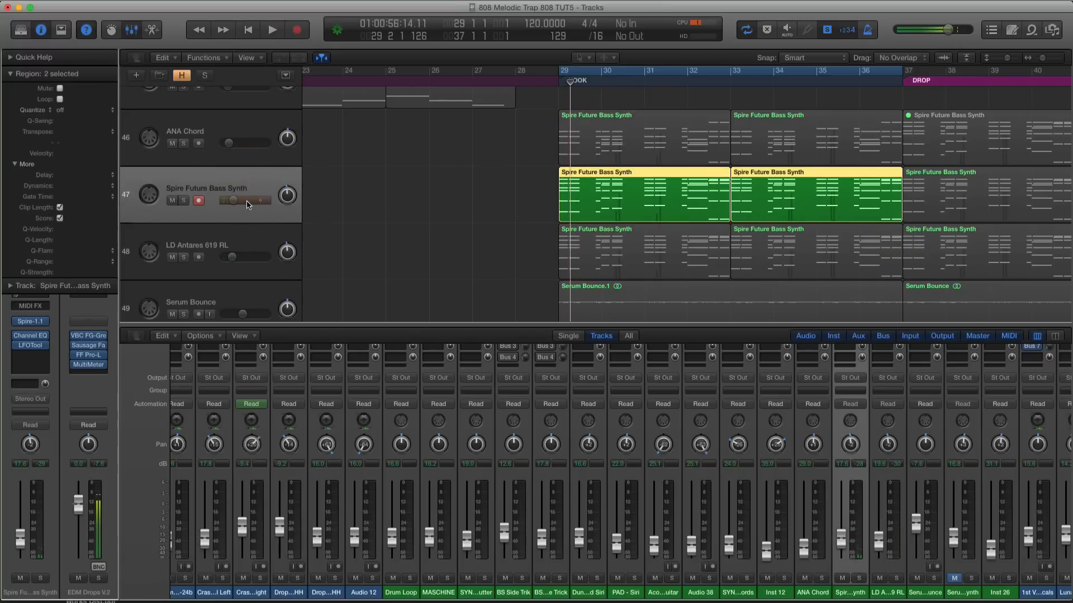
{"action": "key", "text": "p"}
{"action": "scroll", "coordinate": [414, 306], "scroll_direction": "left", "scroll_amount": 15}
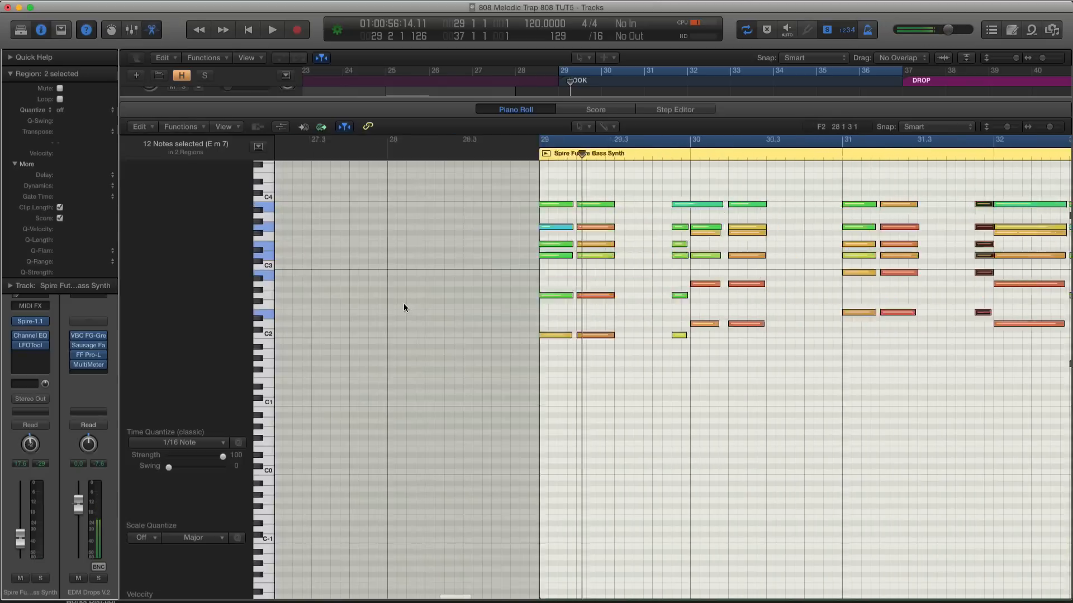
{"action": "scroll", "coordinate": [578, 310], "scroll_direction": "right", "scroll_amount": 8}
{"action": "key", "text": "super+Left"}
{"action": "key", "text": "super+Left"}
{"action": "key", "text": "super+Left"}
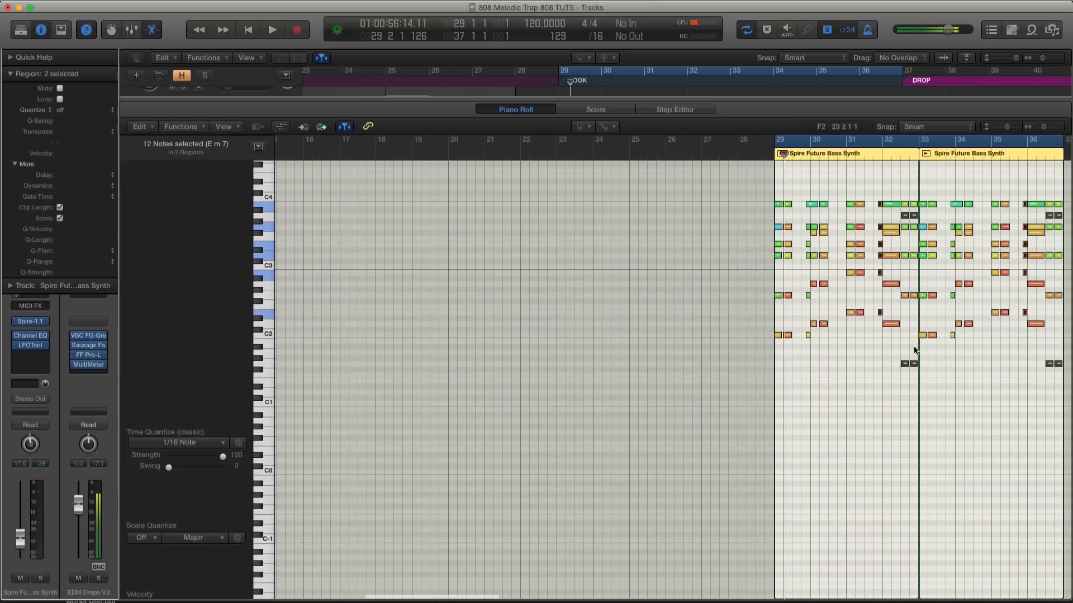
Delete the lowest end notes of both Spire regions and the first region's remaining bass notes, play the result and return to the arrangement
{"action": "left_click_drag", "start_coordinate": [896, 363], "coordinate": [1070, 368]}
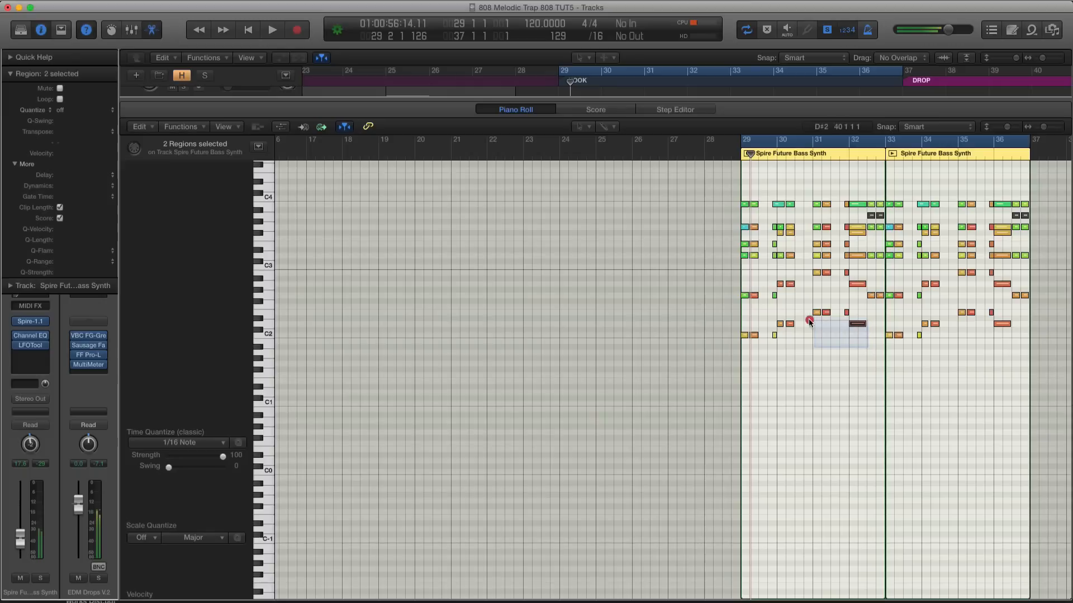
{"action": "left_click_drag", "start_coordinate": [758, 323], "coordinate": [861, 310]}
{"action": "key", "text": "space"}
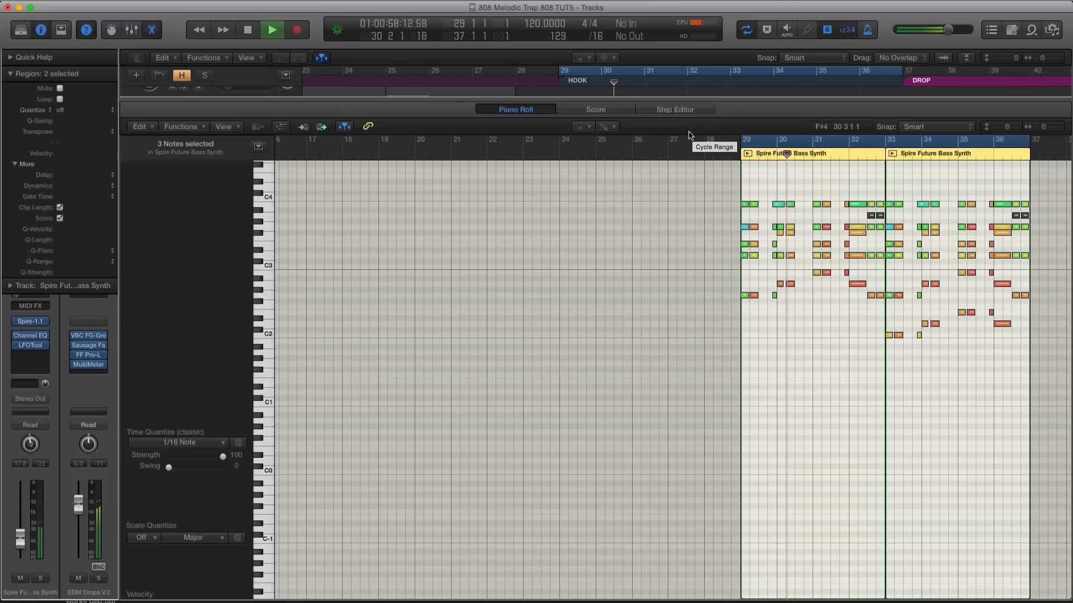
{"action": "key", "text": "space"}
{"action": "key", "text": "x"}
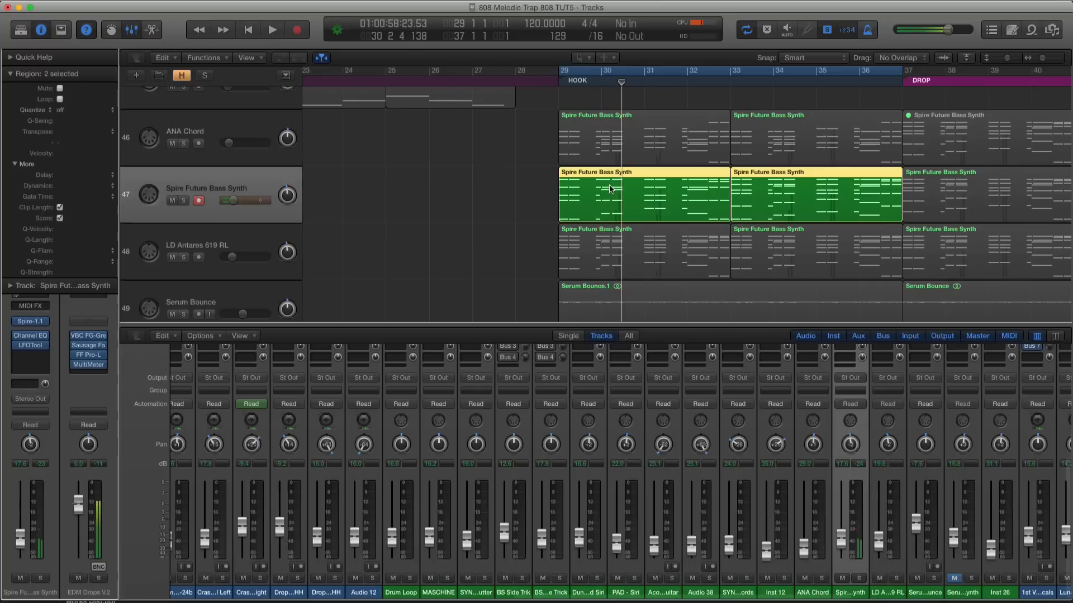
Play the LD Antares 619 RL and Spire Future Bass Synth hook regions soloed and set the Spire volume to -18.5 dB
{"action": "left_click", "coordinate": [607, 261], "text": "shift"}
{"action": "left_click", "coordinate": [243, 251]}
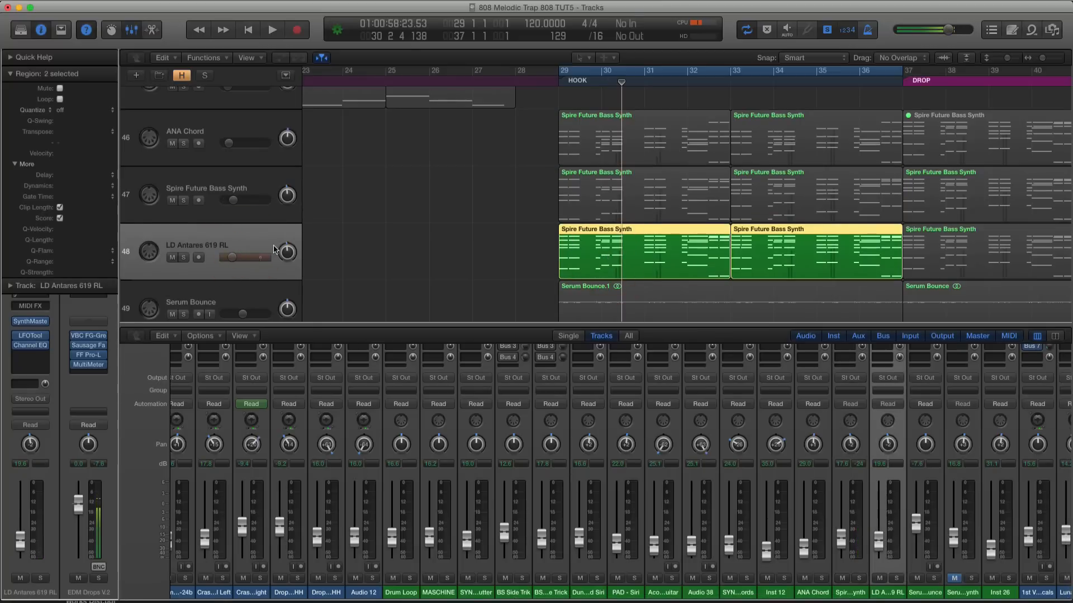
{"action": "key", "text": "space"}
{"action": "left_click", "coordinate": [593, 195]}
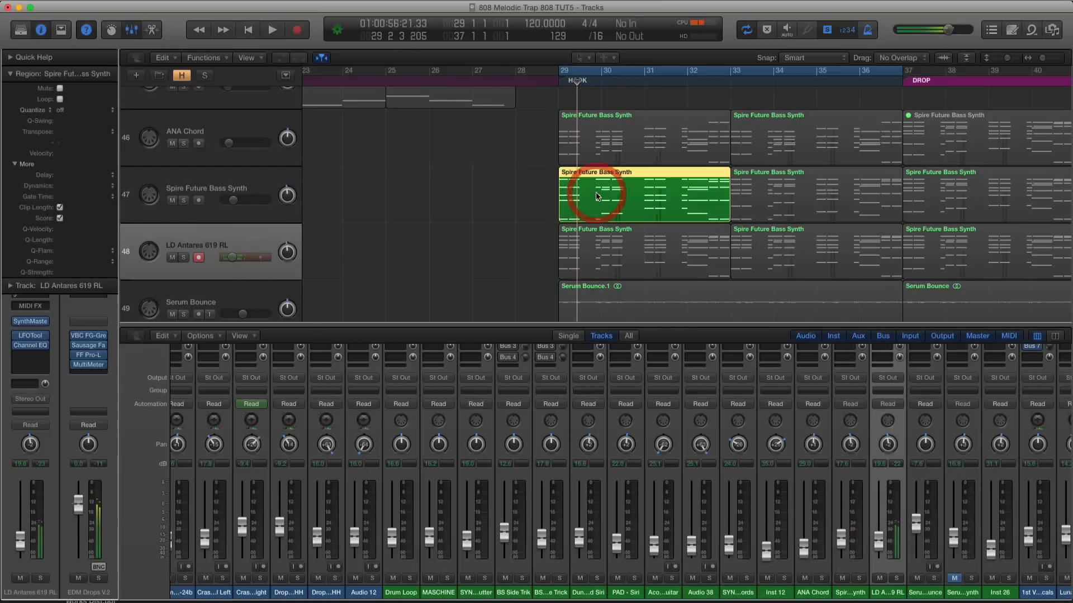
{"action": "key", "text": "space"}
{"action": "left_click", "coordinate": [617, 243], "text": "shift"}
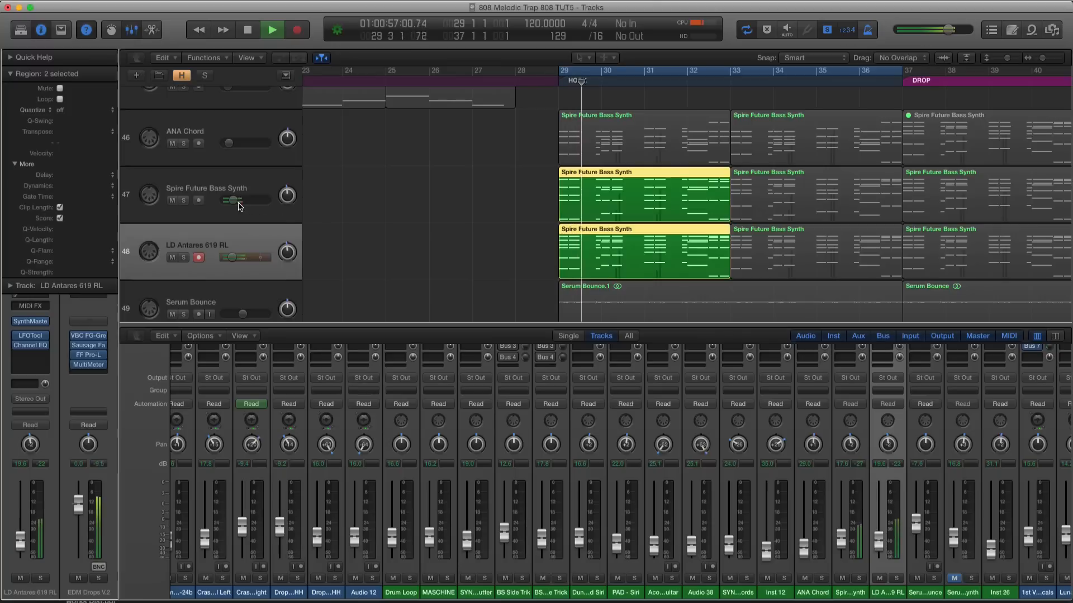
{"action": "left_click_drag", "start_coordinate": [239, 206], "coordinate": [237, 202]}
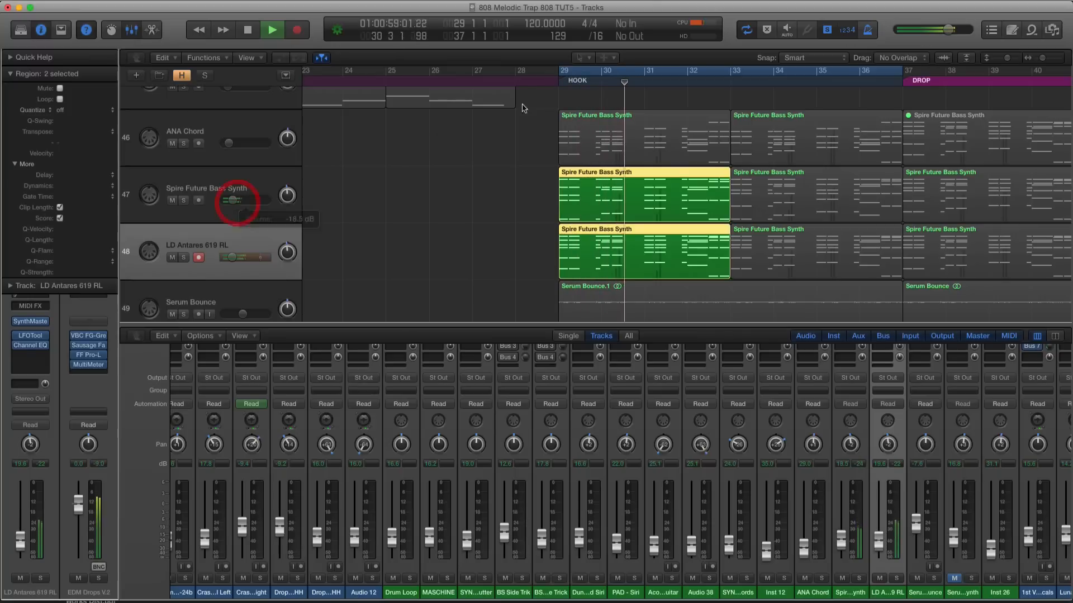
Add the first ANA Chord region to the solo, set its track volume to -30.0 dB during playback and turn solo off
{"action": "left_click", "coordinate": [577, 120], "text": "shift"}
{"action": "key", "text": "space"}
{"action": "key", "text": "space"}
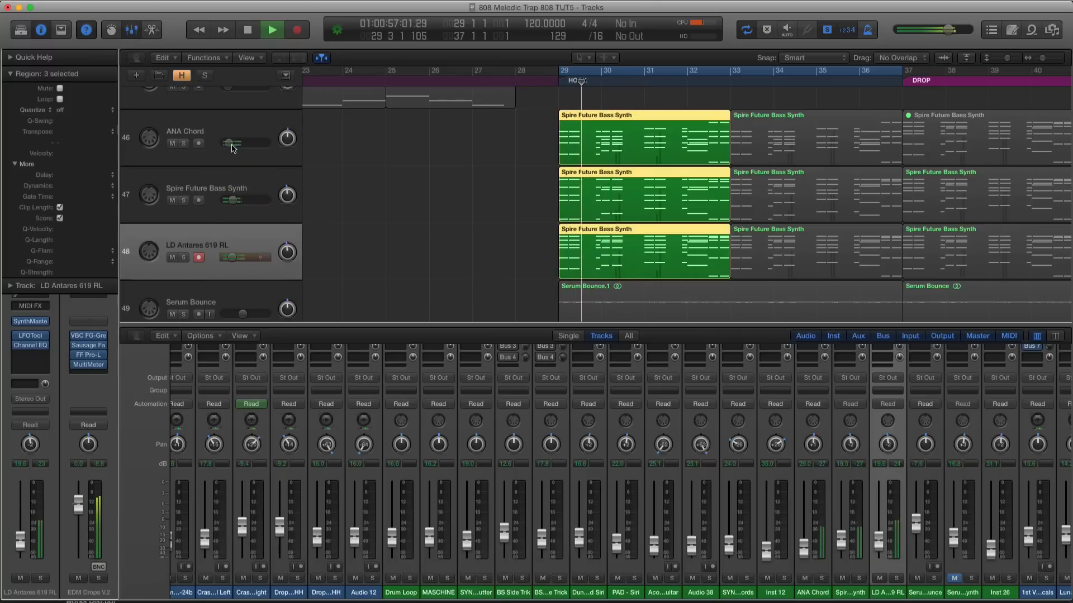
{"action": "left_click_drag", "start_coordinate": [233, 149], "coordinate": [225, 144]}
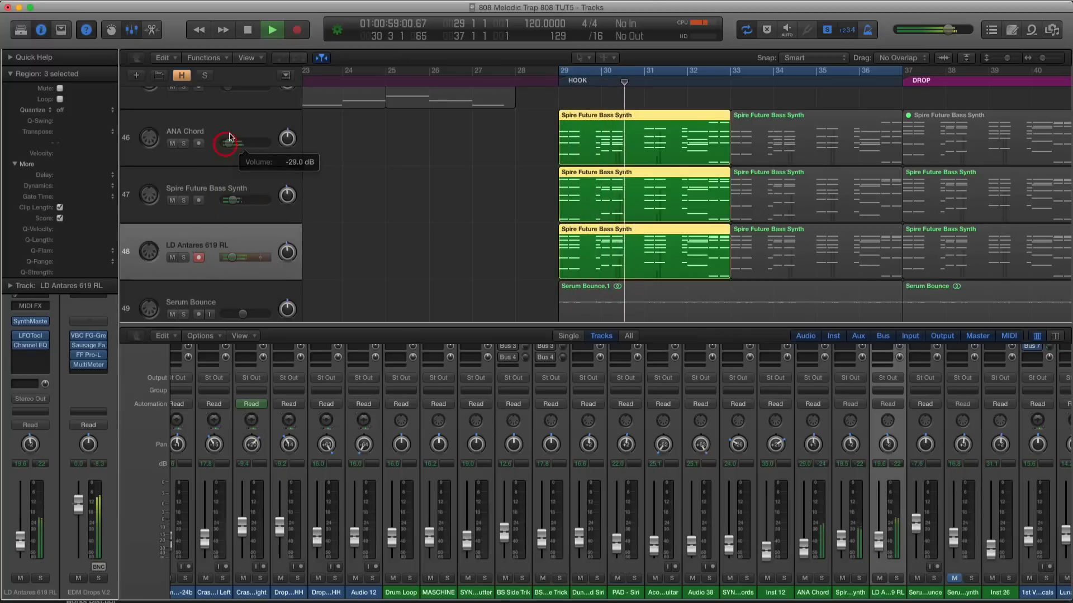
{"action": "left_click", "coordinate": [239, 127]}
{"action": "key", "text": "space"}
{"action": "key", "text": "ctrl+s"}
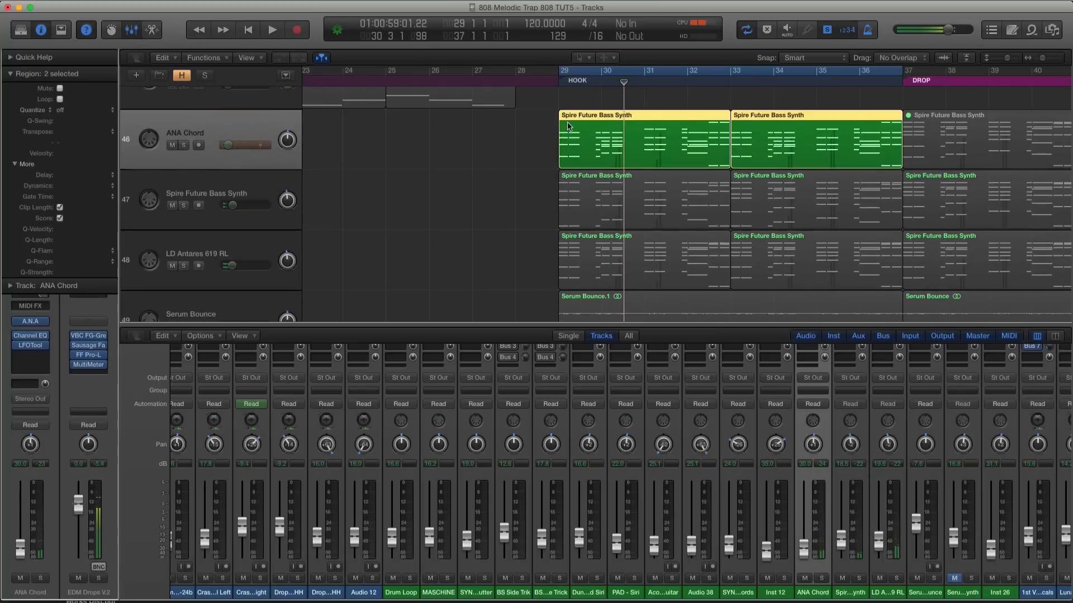
Hide the mixer, play the full hook and raise the ANA Chord track volume slightly
{"action": "key", "text": "x"}
{"action": "key", "text": "shift+space"}
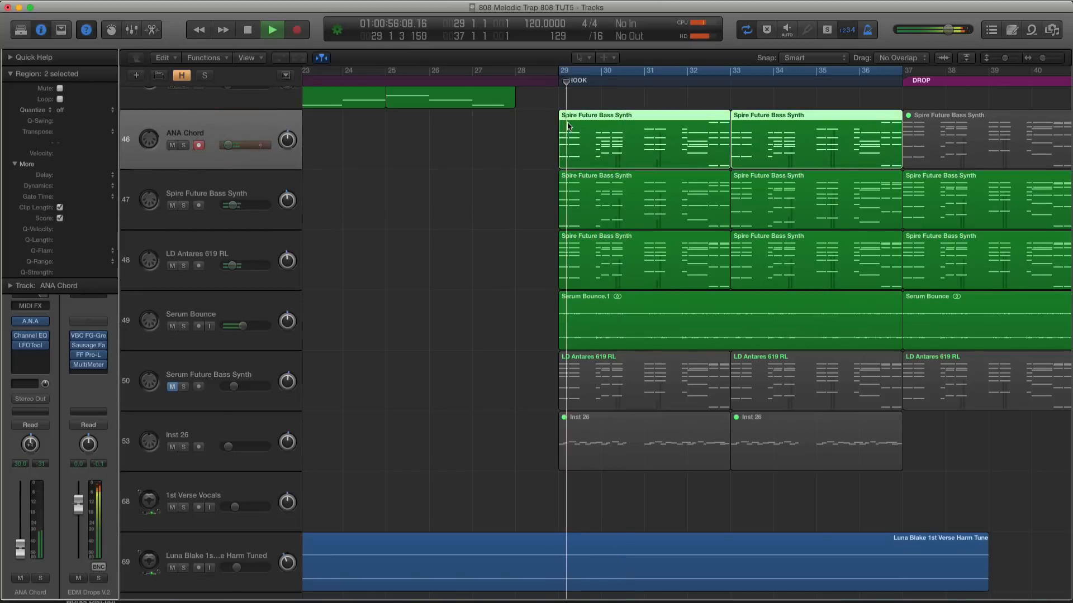
{"action": "left_click_drag", "start_coordinate": [228, 146], "coordinate": [230, 145]}
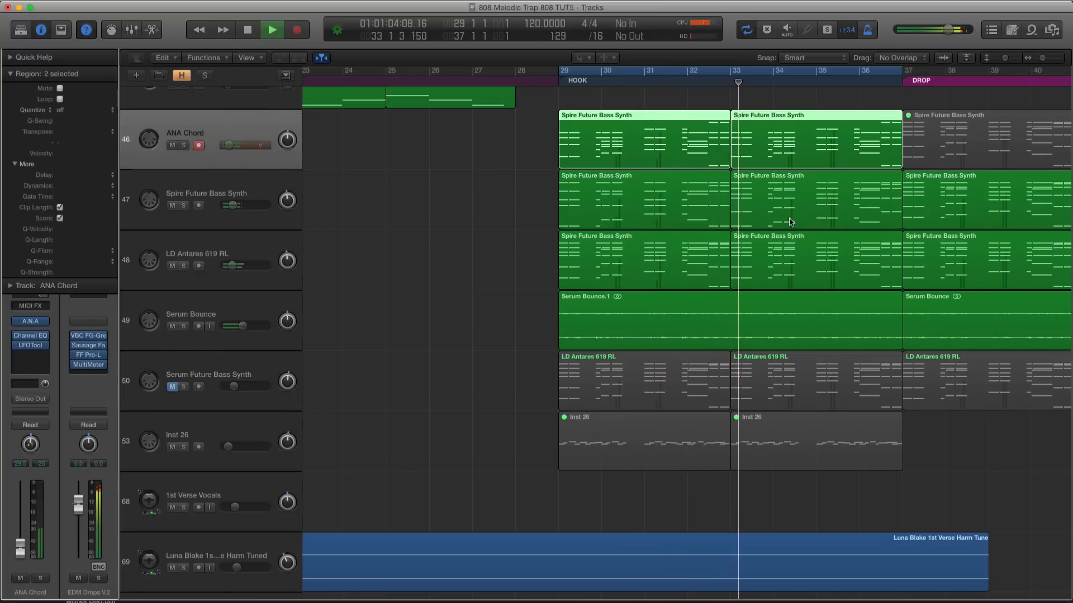
Replace the second Spire Future Bass Synth hook region at bar 33 with a copy of the edited first region
{"action": "left_click", "coordinate": [803, 200]}
{"action": "key", "text": "Delete"}
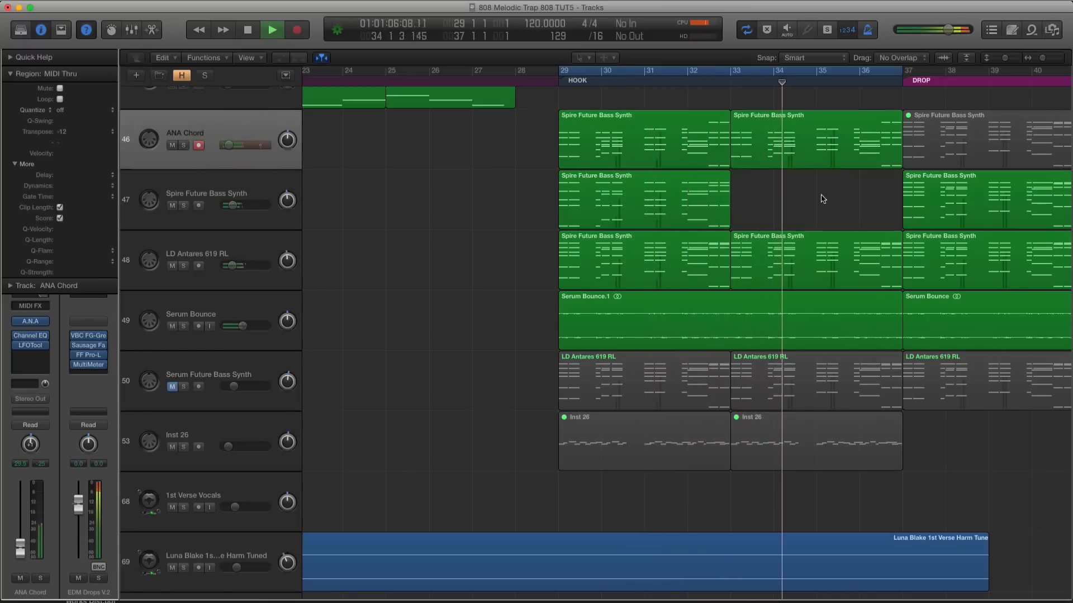
{"action": "left_click_drag", "start_coordinate": [622, 186], "coordinate": [789, 193]}
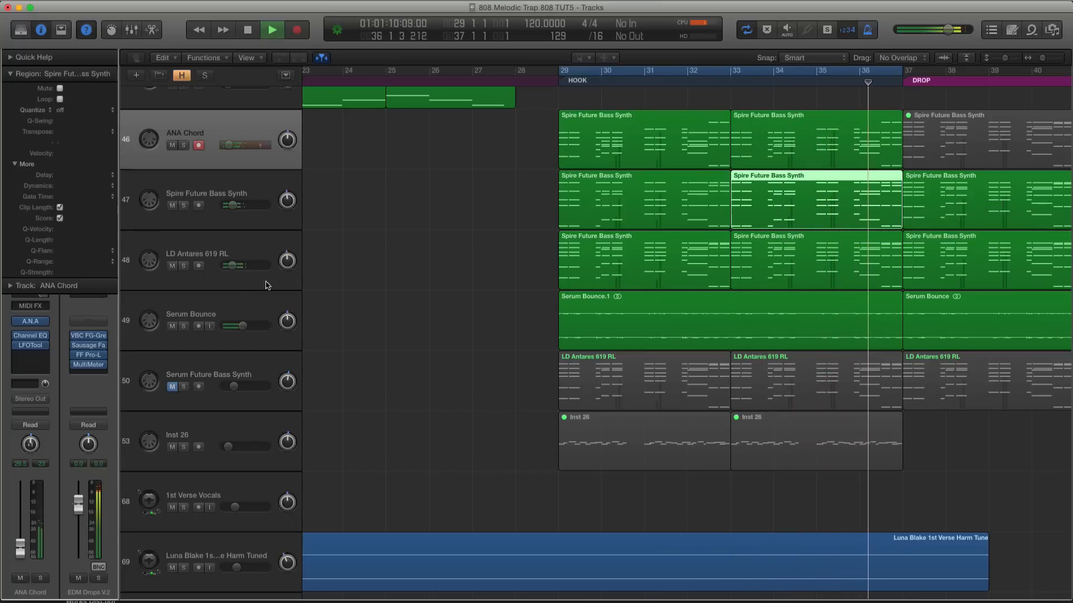
{"action": "key", "text": "super+Left"}
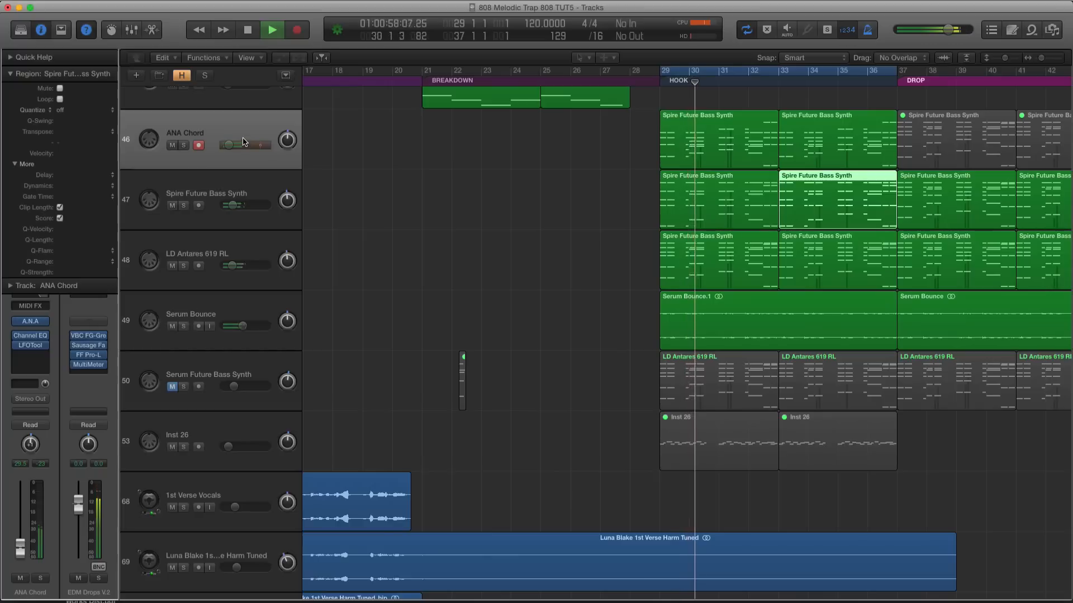
Play the Serum Bounce and first LD Antares 619 RL hook regions soloed and raise the Serum Bounce track volume slightly
{"action": "left_click", "coordinate": [278, 246]}
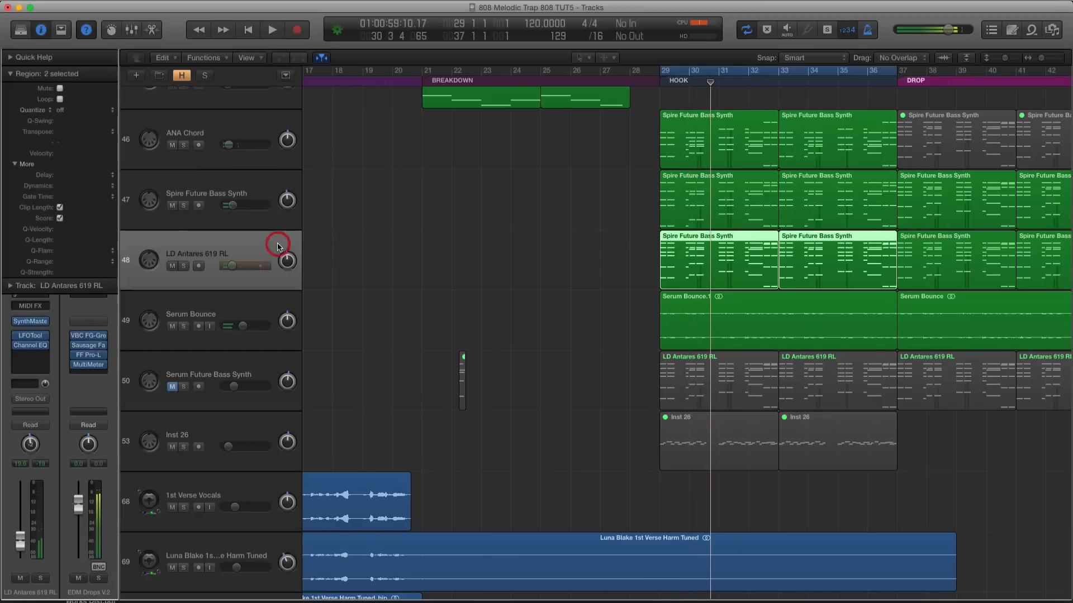
{"action": "key", "text": "space"}
{"action": "left_click", "coordinate": [221, 304]}
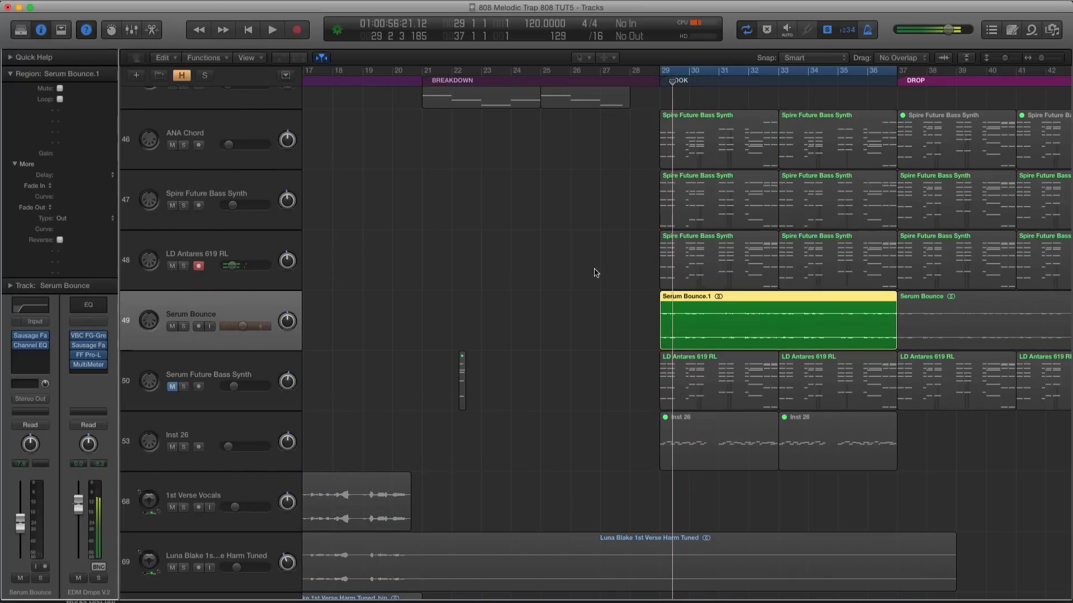
{"action": "left_click", "coordinate": [661, 261], "text": "shift"}
{"action": "key", "text": "super+Right"}
{"action": "key", "text": "super+Right"}
{"action": "key", "text": "super+Right"}
{"action": "key", "text": "space"}
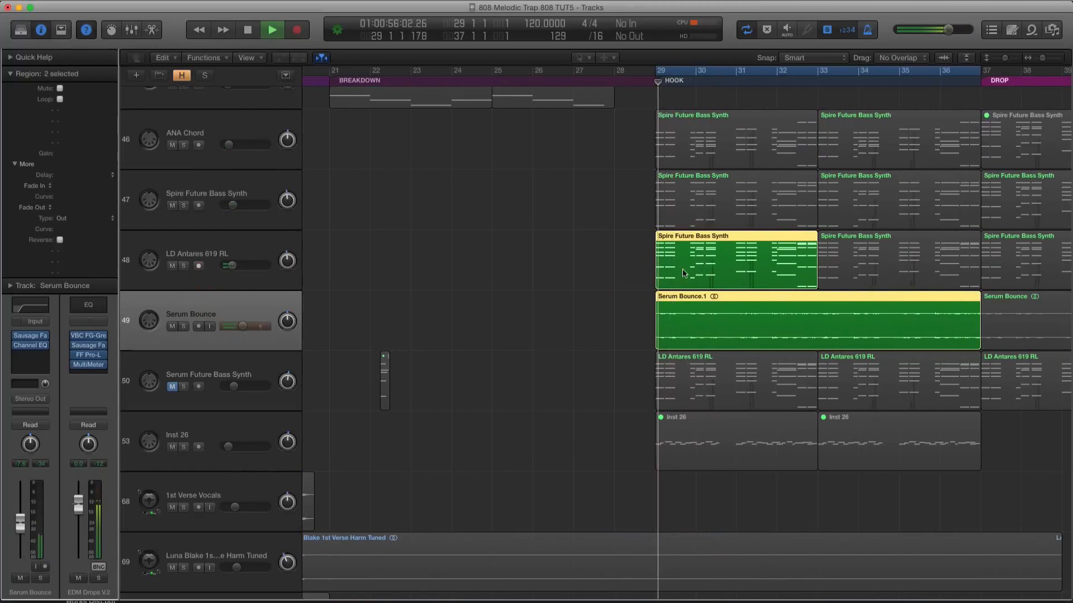
{"action": "left_click_drag", "start_coordinate": [243, 326], "coordinate": [244, 326]}
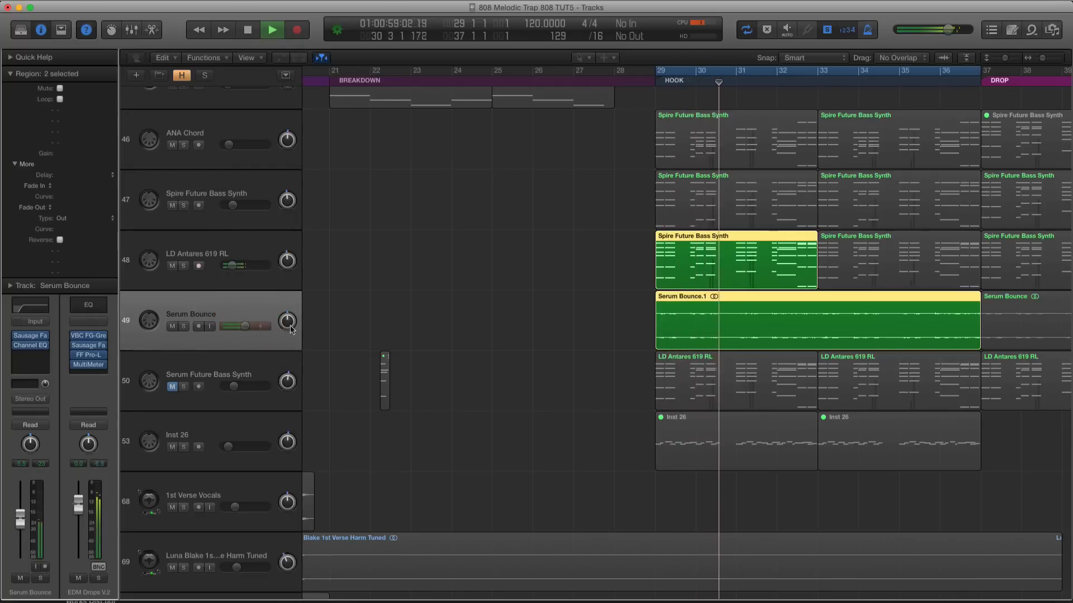
{"action": "left_click", "coordinate": [629, 362]}
{"action": "key", "text": "space"}
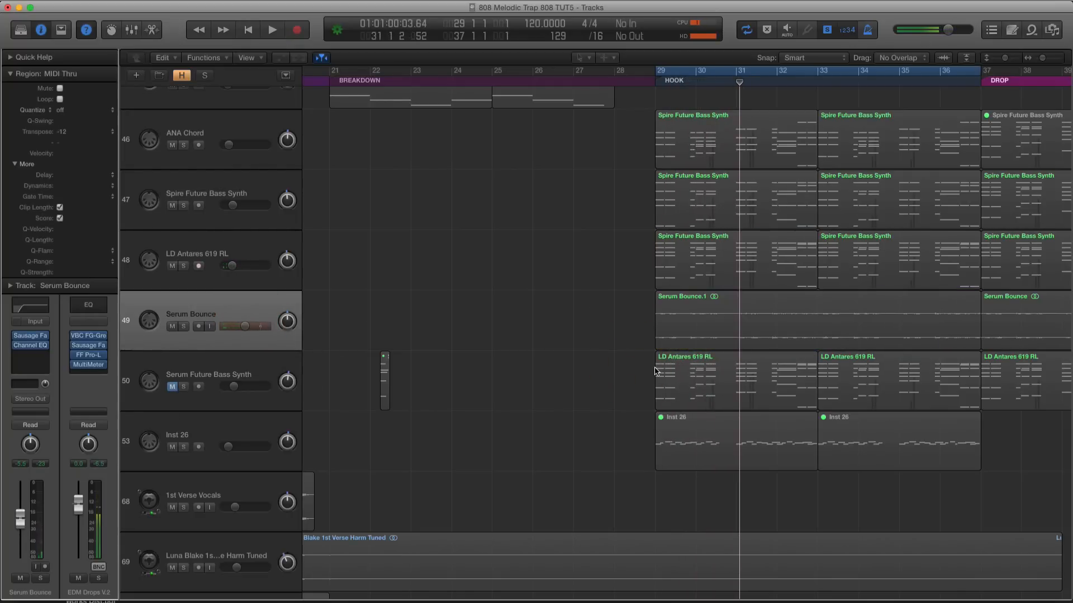
Replace the first Serum Future Bass Synth hook region with a copy of the ANA Chord region, keeping the automation, and unmute the track
{"action": "left_click", "coordinate": [730, 386]}
{"action": "key", "text": "BackSpace"}
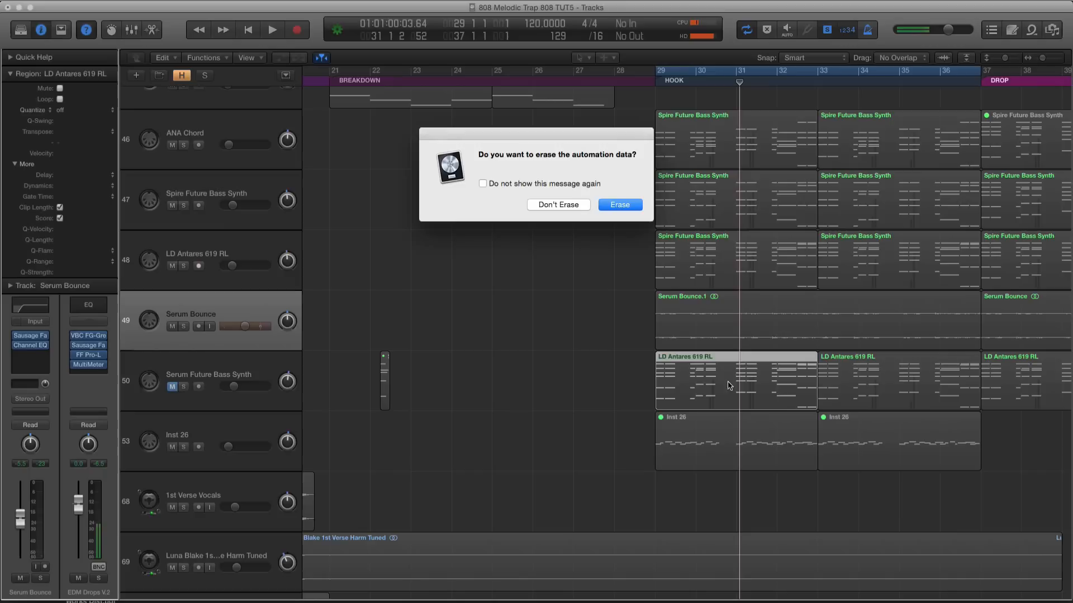
{"action": "left_click", "coordinate": [569, 204]}
{"action": "mouse_move", "coordinate": [720, 137]}
{"action": "left_mouse_down"}
{"action": "mouse_move", "coordinate": [690, 301]}
{"action": "mouse_move", "coordinate": [720, 377]}
{"action": "left_mouse_up"}
{"action": "left_click", "coordinate": [173, 386]}
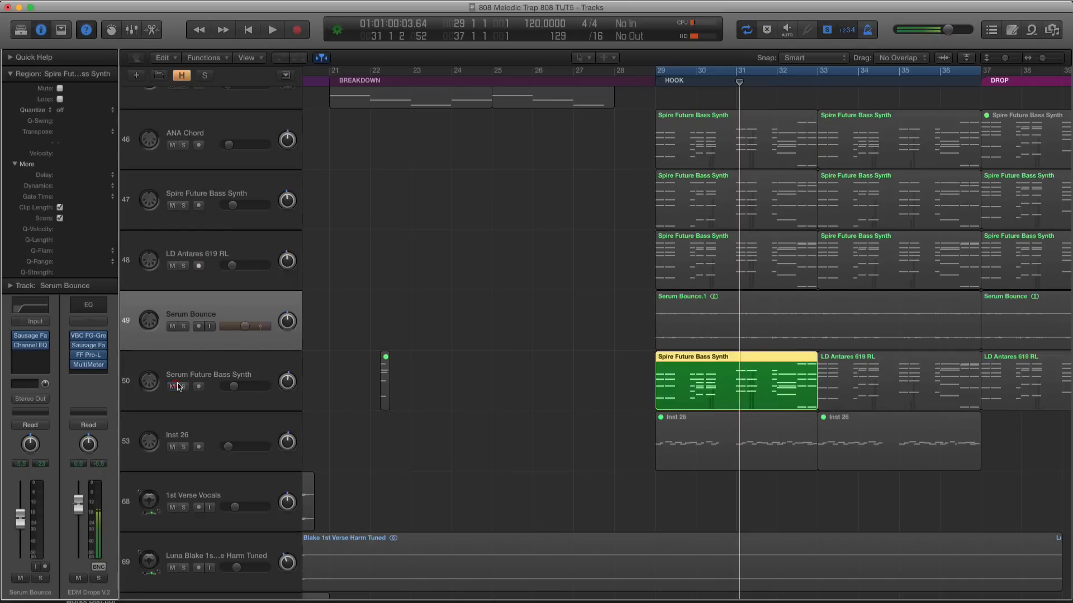
Play the hook with the unmuted Serum Future Bass Synth layer and solo its new first region
{"action": "left_click", "coordinate": [193, 379]}
{"action": "key", "text": "ctrl+s"}
{"action": "key", "text": "space"}
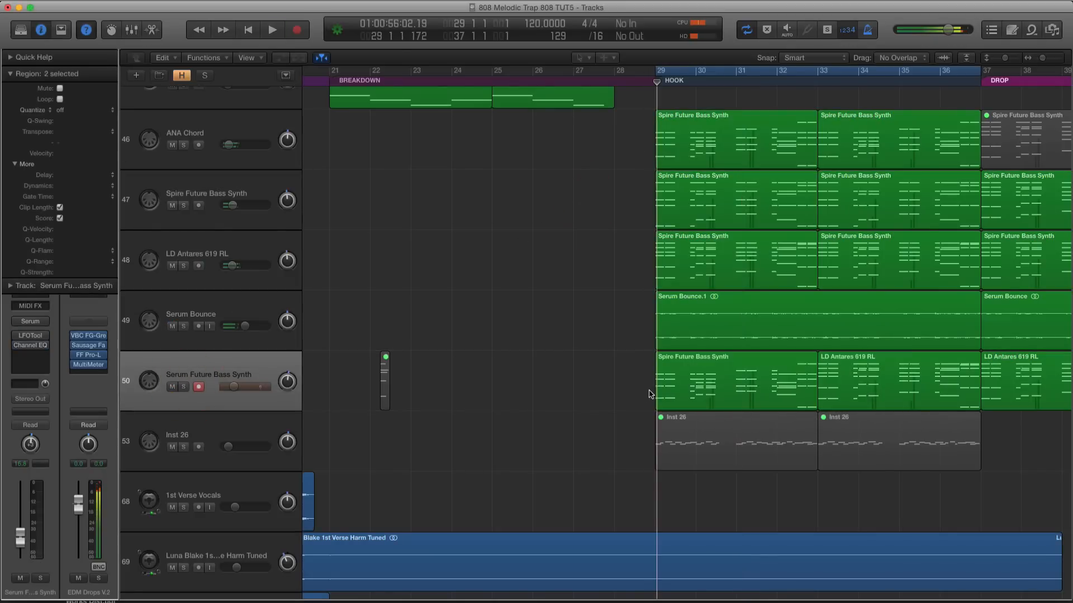
{"action": "left_click", "coordinate": [678, 390]}
{"action": "key", "text": "ctrl+s"}
{"action": "key", "text": "space"}
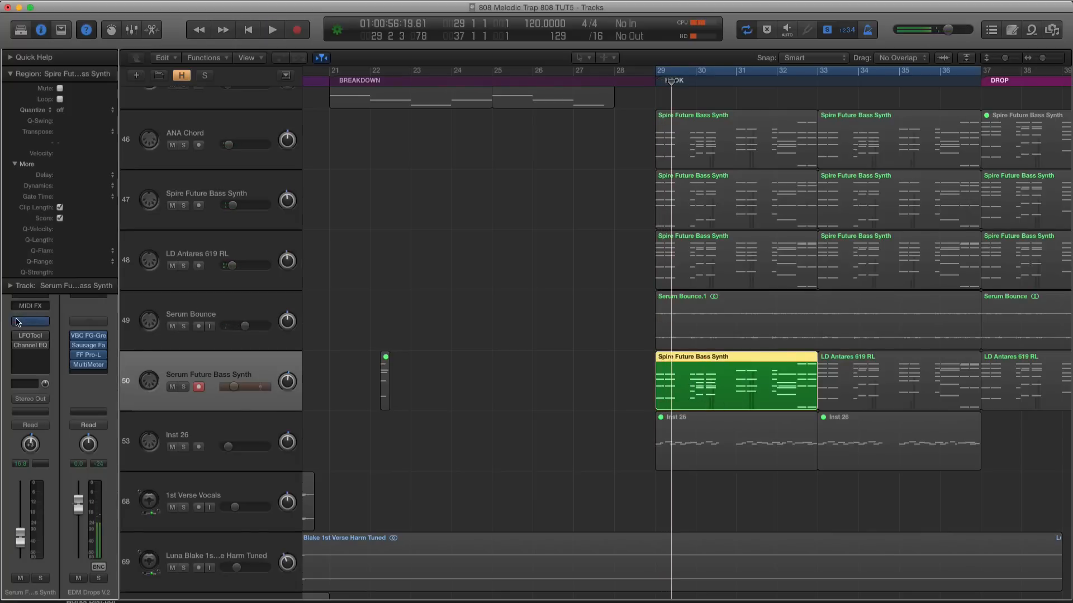
Open the Serum instrument, set the unison of oscillators A and B to 4 voices and play the soloed region
{"action": "left_click", "coordinate": [31, 322]}
{"action": "left_click_drag", "start_coordinate": [470, 294], "coordinate": [467, 330]}
{"action": "left_click", "coordinate": [615, 311]}
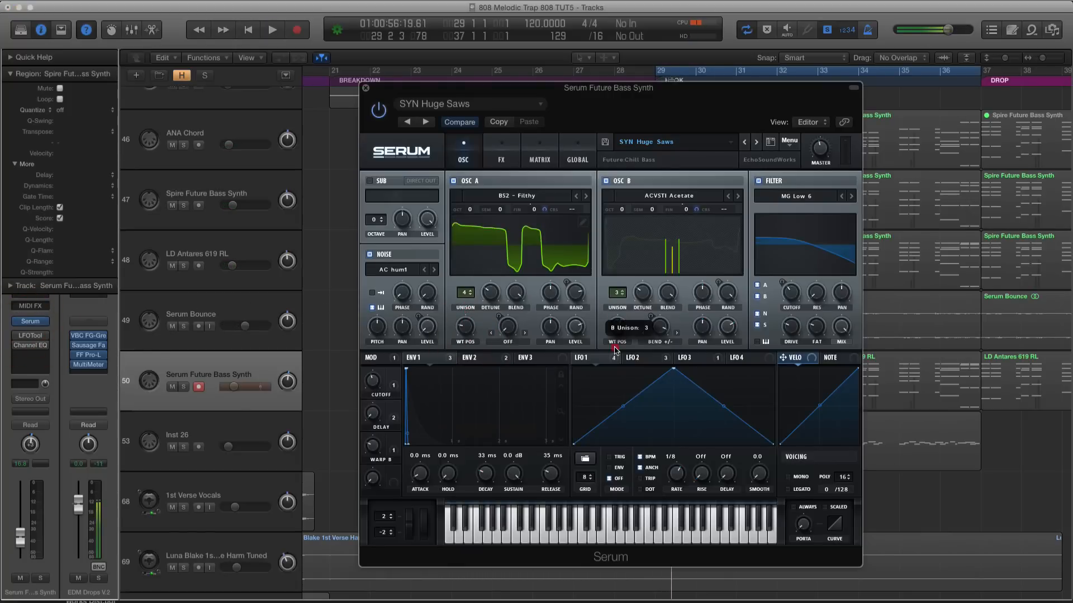
{"action": "left_click_drag", "start_coordinate": [615, 339], "coordinate": [615, 337]}
{"action": "key", "text": "space"}
{"action": "left_click_drag", "start_coordinate": [402, 96], "coordinate": [428, 96]}
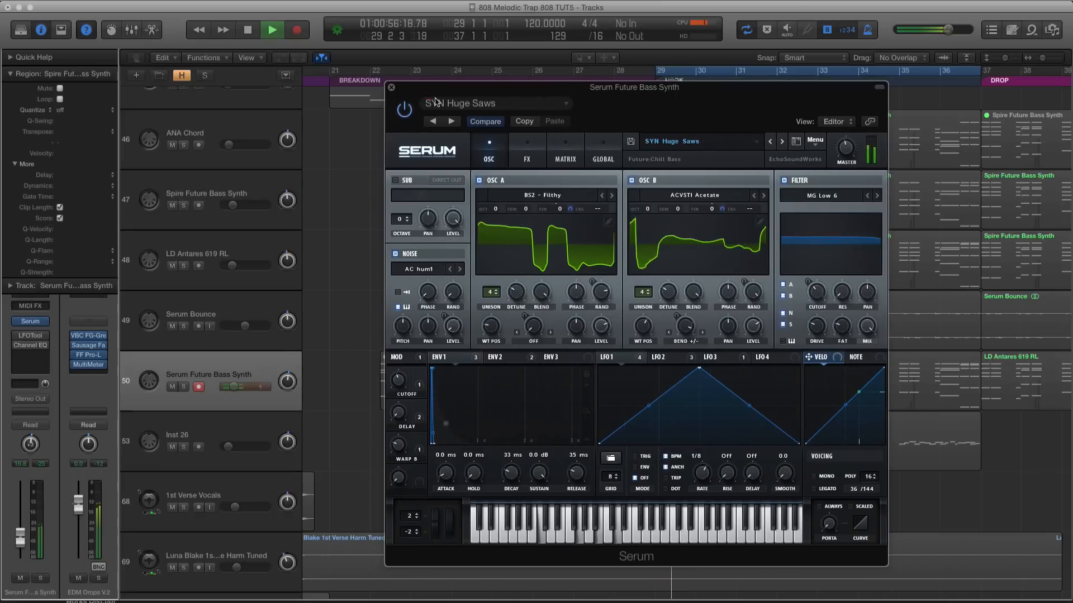
Adjust the filter cutoff in Serum, close the instrument and lower the Serum Future Bass Synth track volume slightly
{"action": "left_click_drag", "start_coordinate": [817, 292], "coordinate": [817, 265]}
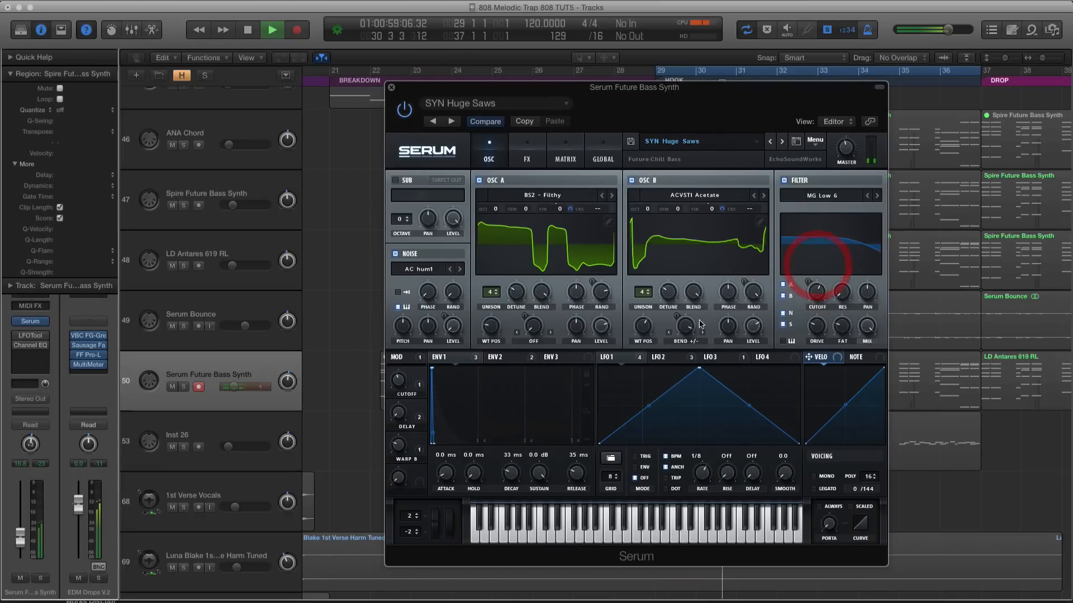
{"action": "left_click", "coordinate": [391, 87]}
{"action": "left_click_drag", "start_coordinate": [264, 391], "coordinate": [225, 389]}
Solo the first hook region of the Serum Future Bass Synth track and play it from the start of the hook
{"action": "left_click", "coordinate": [876, 359]}
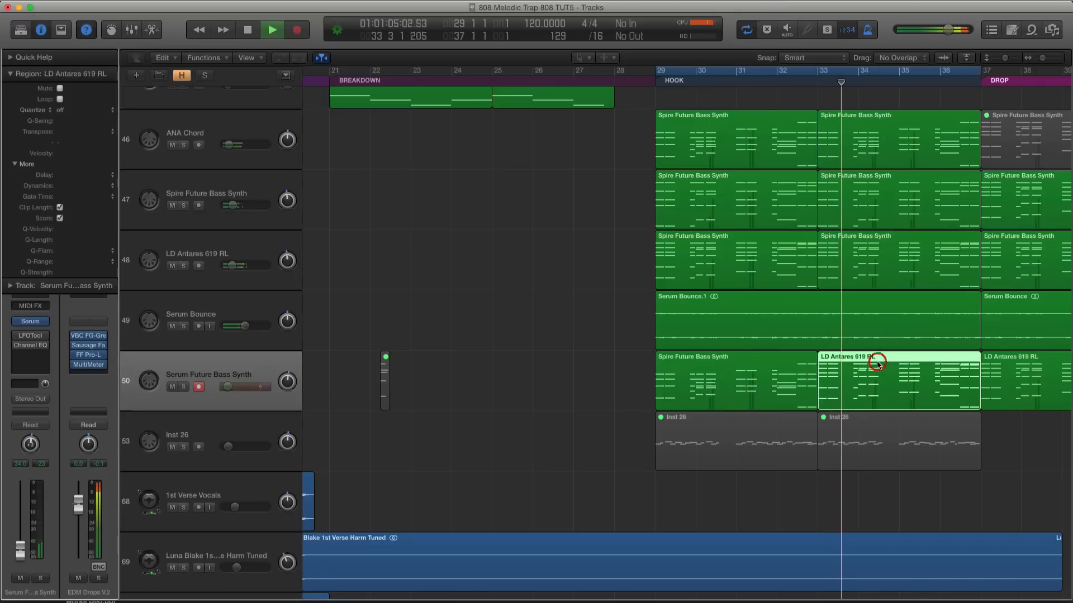
{"action": "left_click", "coordinate": [758, 372]}
{"action": "key", "text": "space"}
{"action": "key", "text": "ctrl+s"}
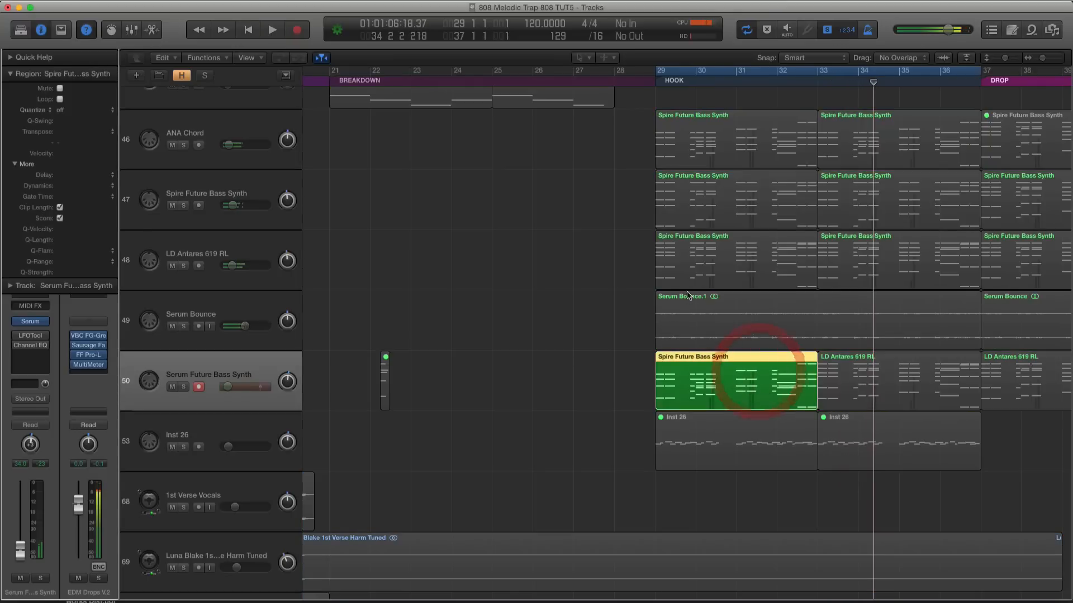
{"action": "key", "text": "space"}
Add the Serum Bounce region to the solo, replay the hook and raise the Serum Future Bass Synth track volume slightly
{"action": "key", "text": "space"}
{"action": "key", "text": "space"}
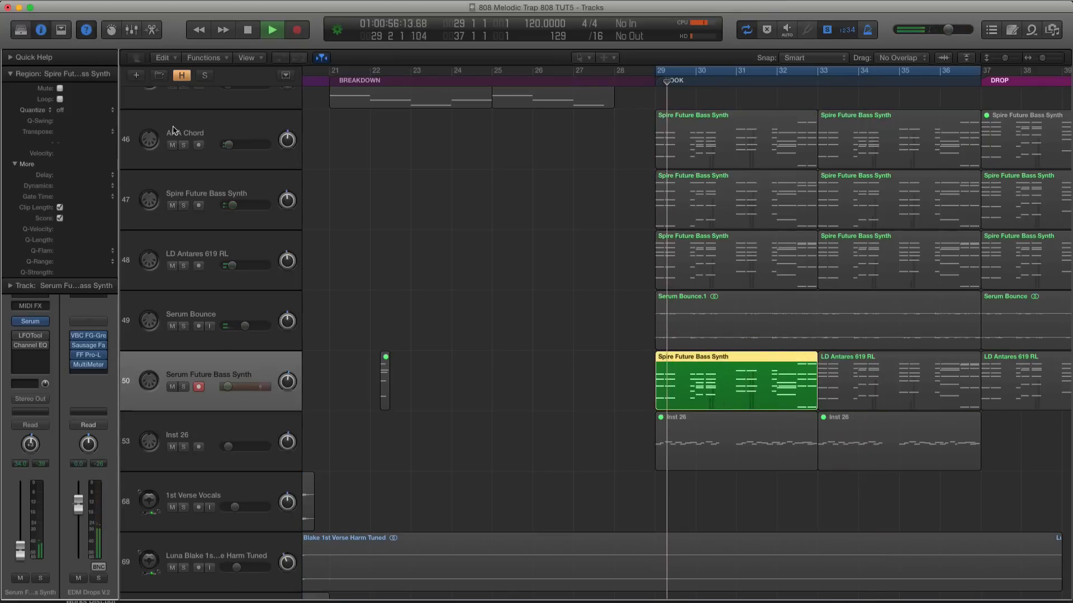
{"action": "left_click", "coordinate": [721, 336], "text": "shift"}
{"action": "key", "text": "space"}
{"action": "key", "text": "space"}
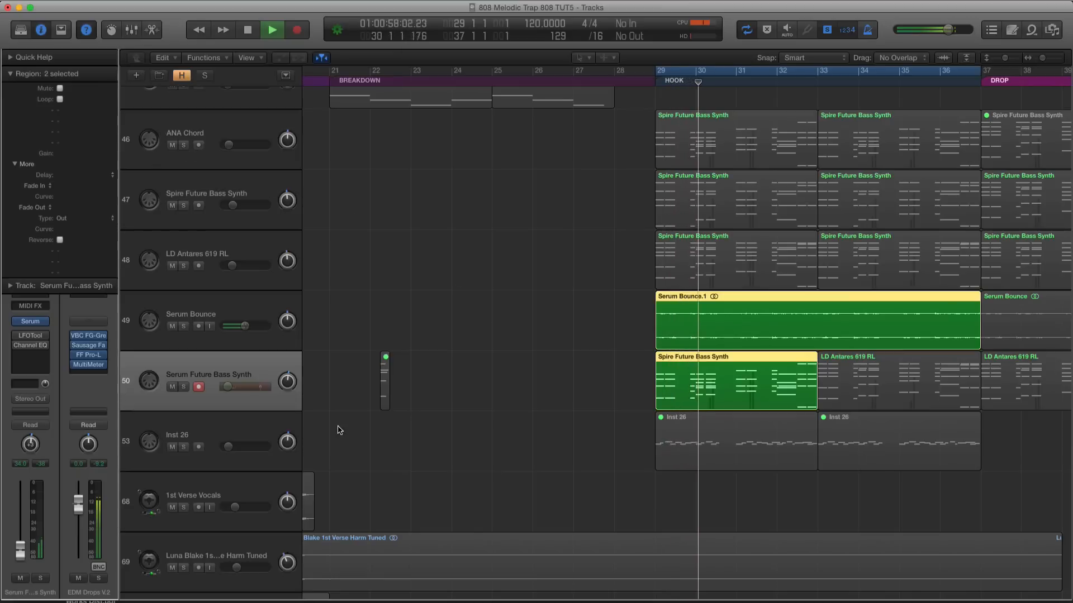
{"action": "left_click_drag", "start_coordinate": [226, 386], "coordinate": [243, 385]}
{"action": "key", "text": "space"}
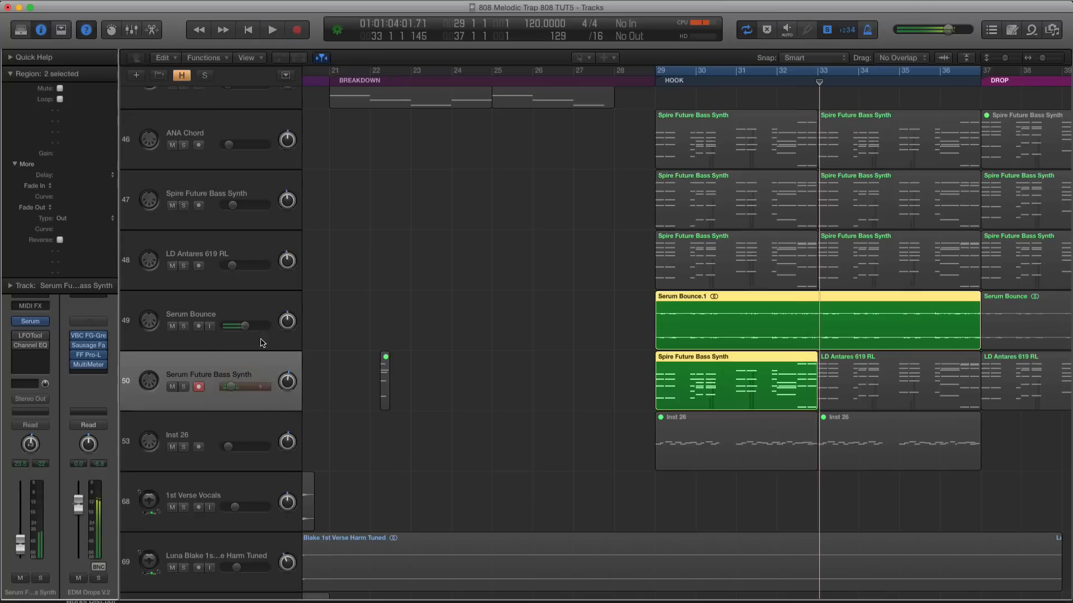
Enable the LFOTool and Channel EQ inserts on the Serum Future Bass Synth track and play its soloed hook regions
{"action": "left_click", "coordinate": [235, 314]}
{"action": "left_click", "coordinate": [245, 368]}
{"action": "key", "text": "space"}
{"action": "key", "text": "space"}
{"action": "left_click", "coordinate": [18, 336]}
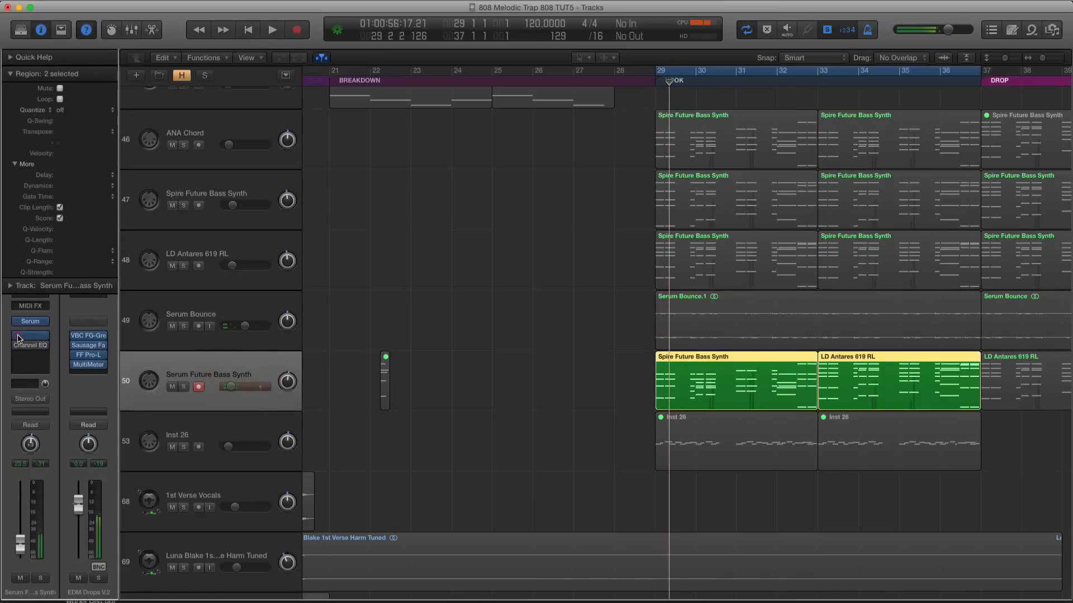
{"action": "key", "text": "space"}
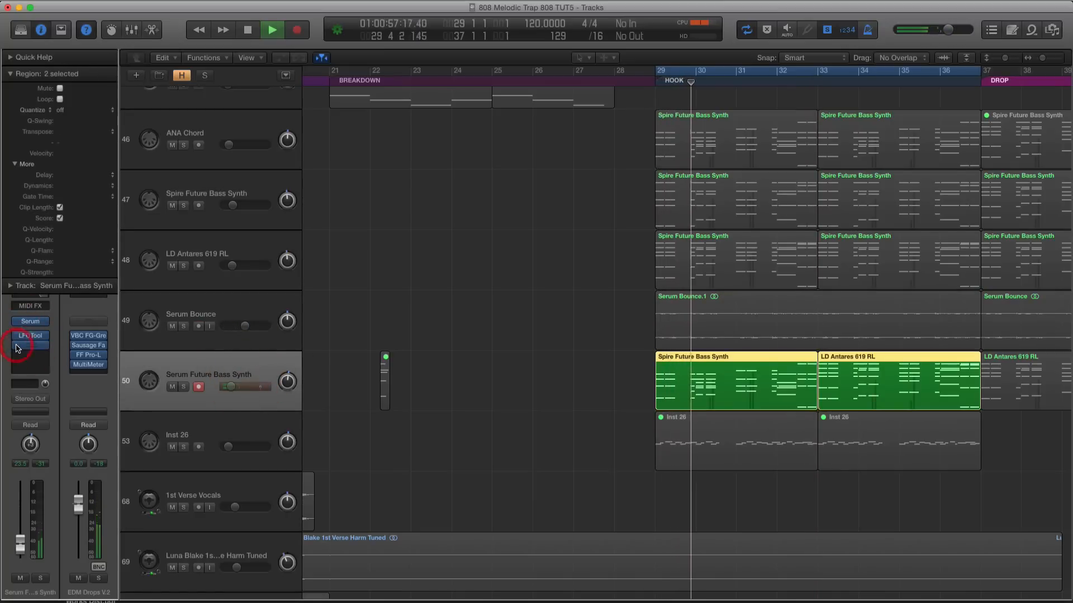
{"action": "left_click", "coordinate": [8, 77]}
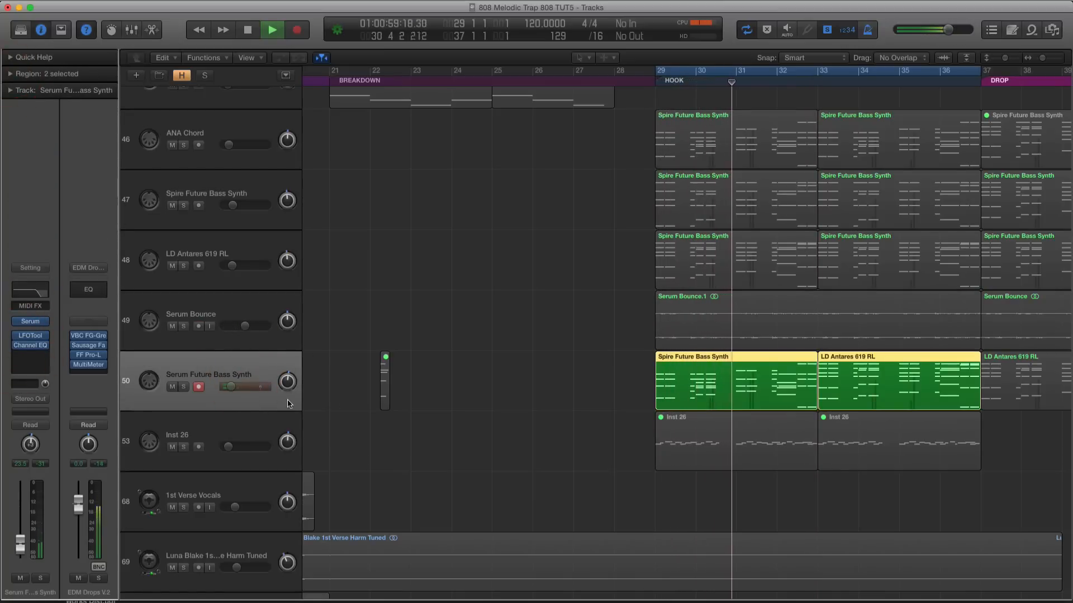
{"action": "key", "text": "space"}
Bounce the first Serum Future Bass Synth hook region in place to a new track, raise that track's volume slightly and play it
{"action": "left_click", "coordinate": [691, 375]}
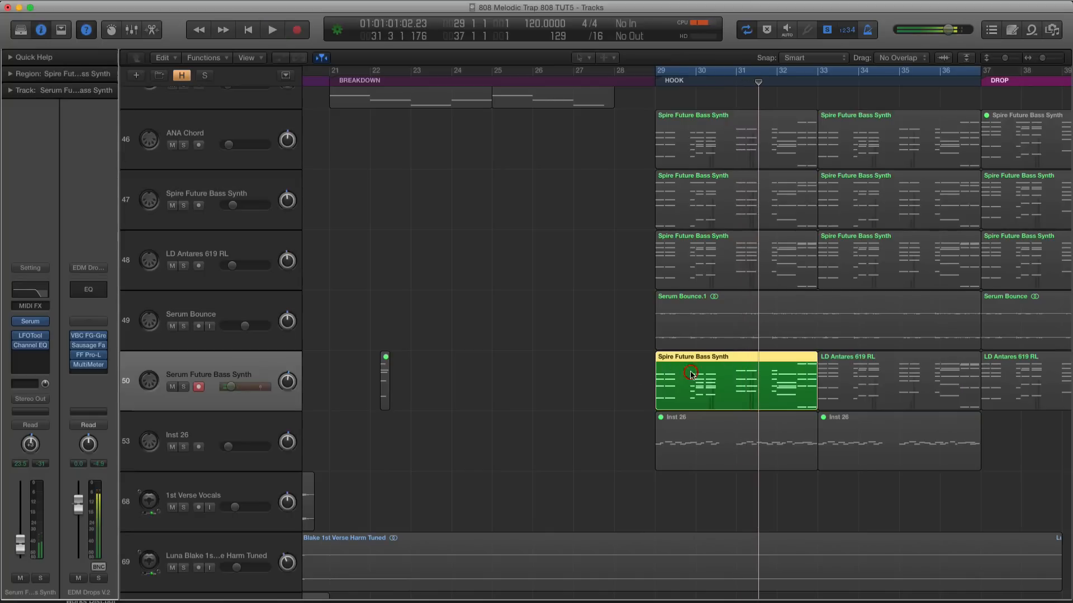
{"action": "key", "text": "ctrl+b"}
{"action": "key", "text": "Return"}
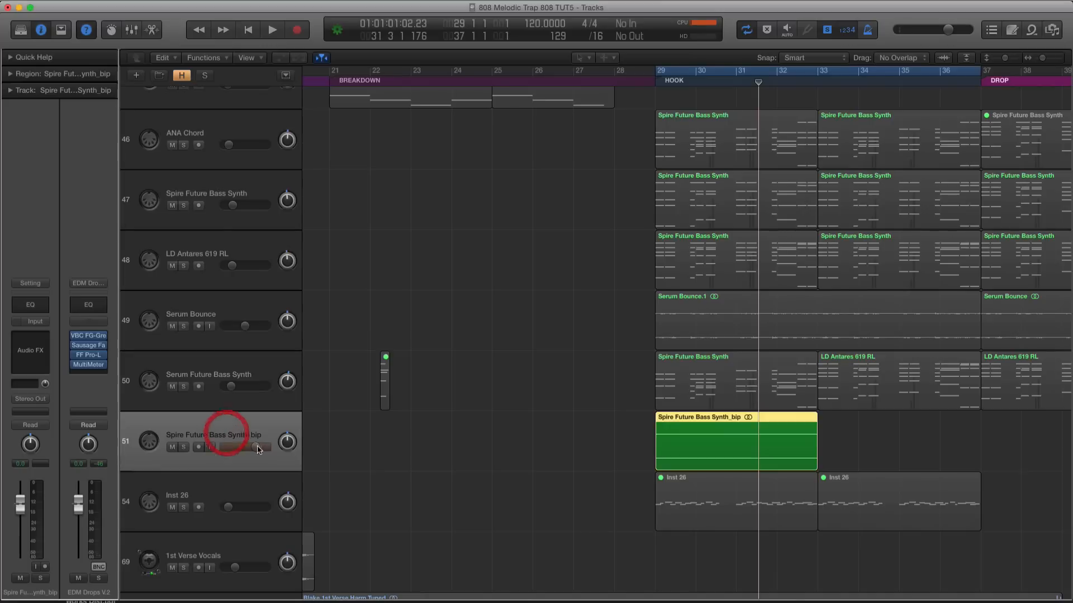
{"action": "left_click_drag", "start_coordinate": [258, 450], "coordinate": [264, 449]}
{"action": "key", "text": "space"}
Replace the first Serum Future Bass Synth hook region with a copy of the LD Antares 619 RL region beside it, keeping the automation
{"action": "left_click", "coordinate": [230, 373]}
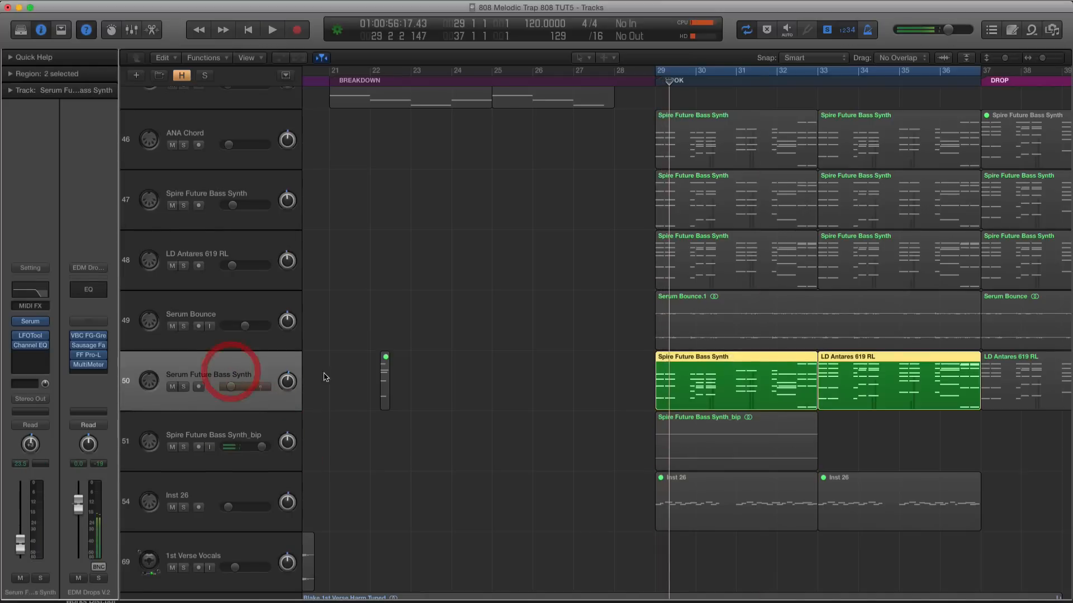
{"action": "left_click", "coordinate": [720, 380]}
{"action": "key", "text": "Delete"}
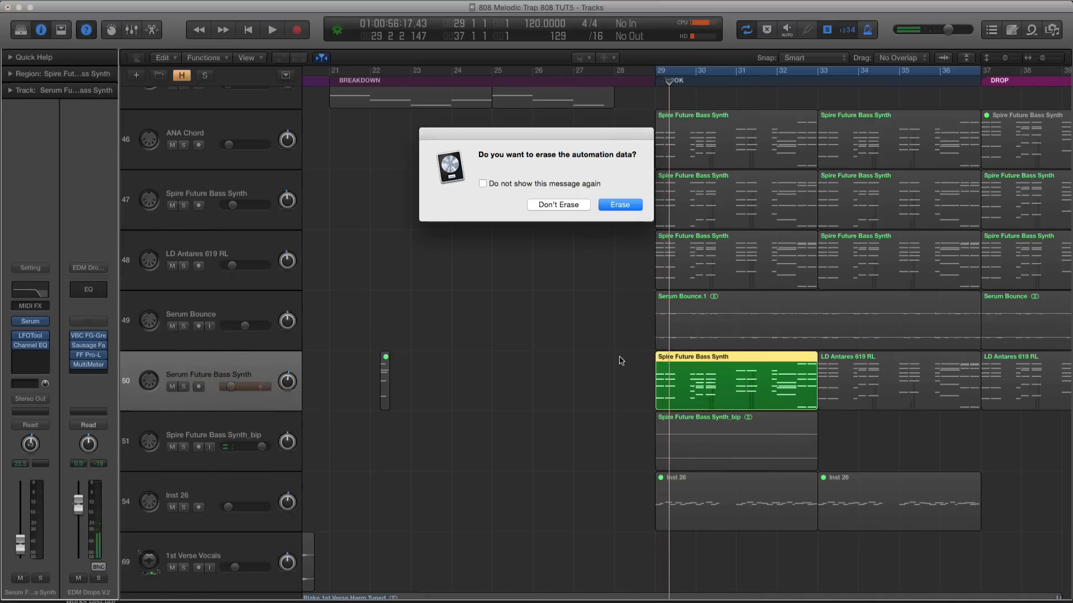
{"action": "left_click", "coordinate": [570, 205]}
{"action": "left_click_drag", "start_coordinate": [848, 375], "coordinate": [684, 374]}
{"action": "left_click", "coordinate": [569, 205]}
Mute the Serum Future Bass Synth track and bypass its Serum, LFOTool and Channel EQ plug-ins
{"action": "left_click", "coordinate": [172, 387]}
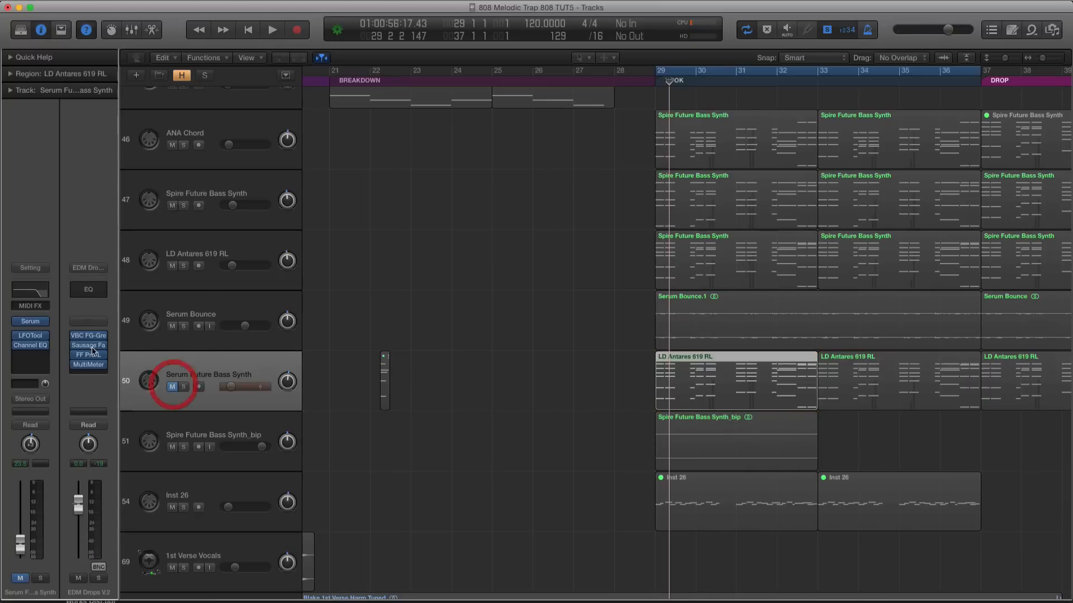
{"action": "left_click", "coordinate": [17, 347]}
{"action": "scroll", "coordinate": [325, 277], "scroll_direction": "up", "scroll_amount": 20}
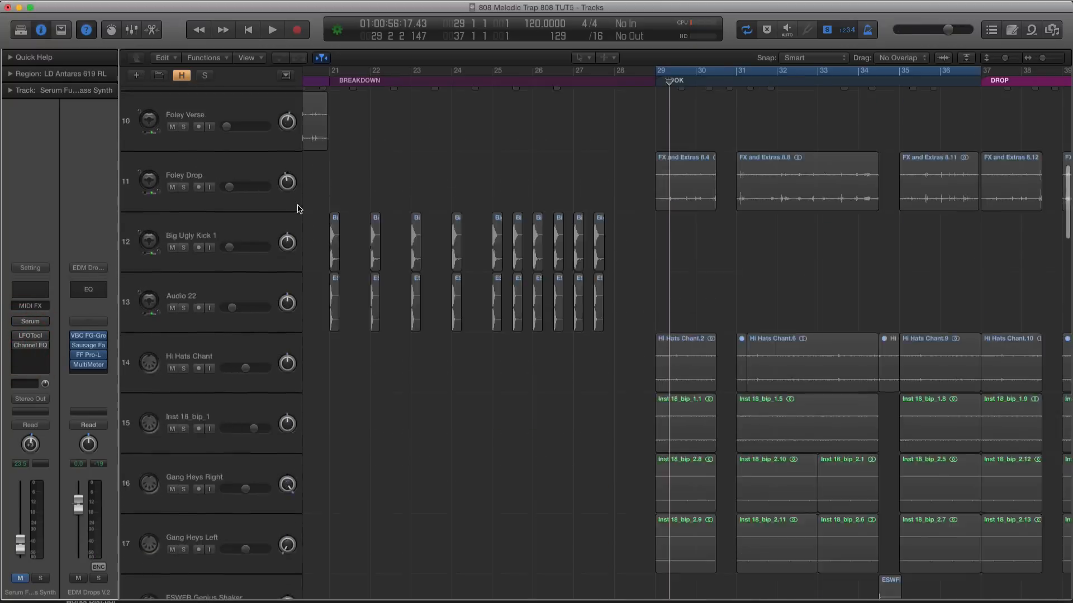
{"action": "scroll", "coordinate": [298, 207], "scroll_direction": "up", "scroll_amount": 10}
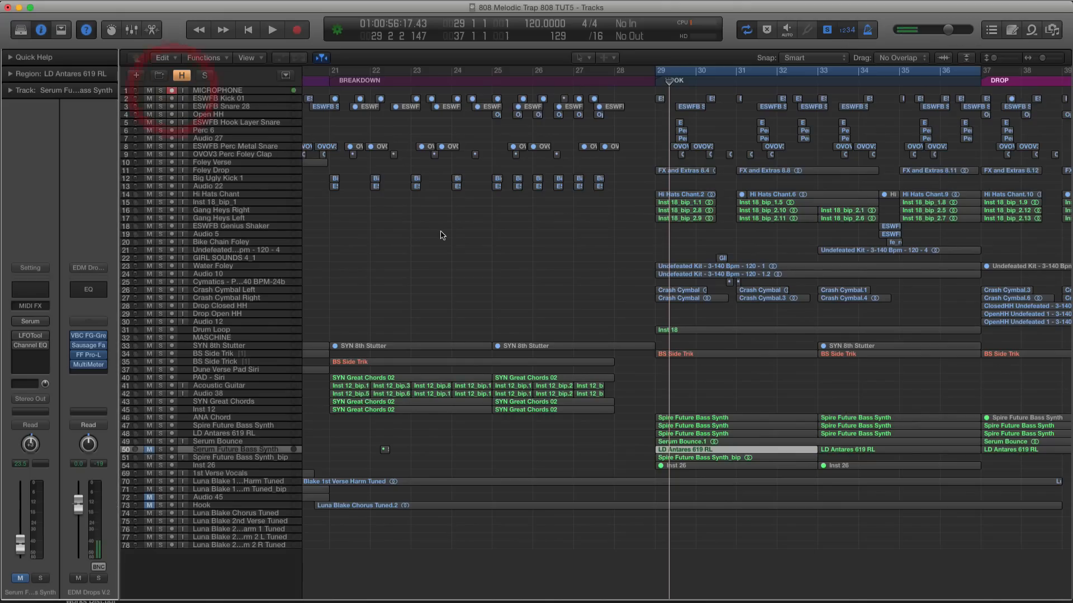
Play the bounced Spire Future Bass Synth_bip region and move its track directly below the ANA Chord track
{"action": "scroll", "coordinate": [443, 235], "scroll_direction": "down", "scroll_amount": 10}
{"action": "scroll", "coordinate": [505, 307], "scroll_direction": "down", "scroll_amount": 1}
{"action": "left_click", "coordinate": [240, 378]}
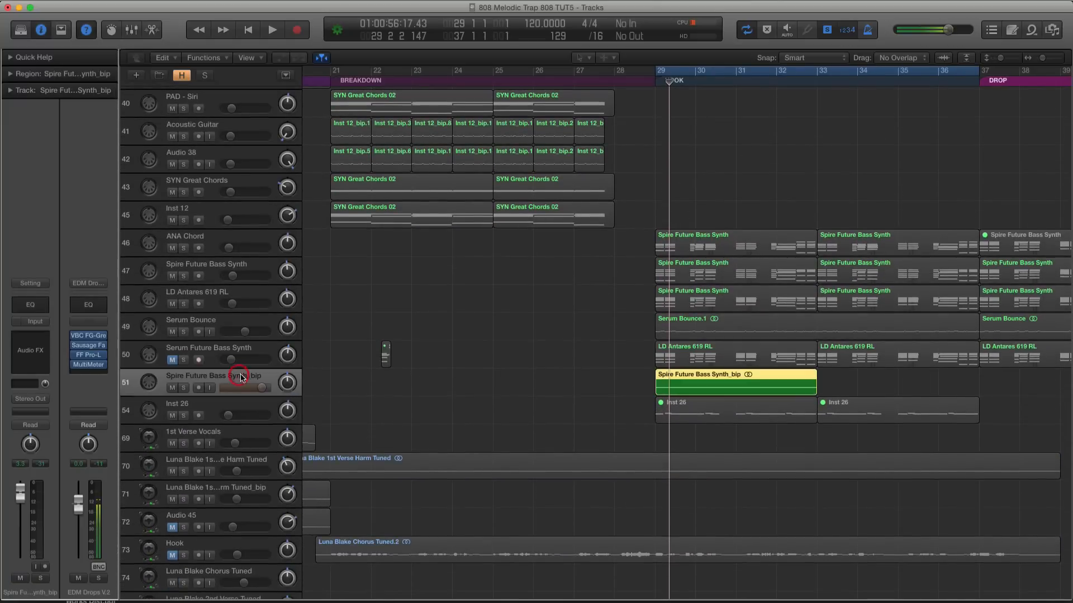
{"action": "key", "text": "space"}
{"action": "left_click_drag", "start_coordinate": [229, 383], "coordinate": [228, 255]}
Play the first ANA Chord region soloed with the bounced region and lower the bounced track's volume to +1.2 dB
{"action": "key", "text": "space"}
{"action": "left_click", "coordinate": [672, 244], "text": "shift"}
{"action": "key", "text": "space"}
{"action": "key", "text": "super+Down"}
{"action": "left_click_drag", "start_coordinate": [261, 299], "coordinate": [258, 298]}
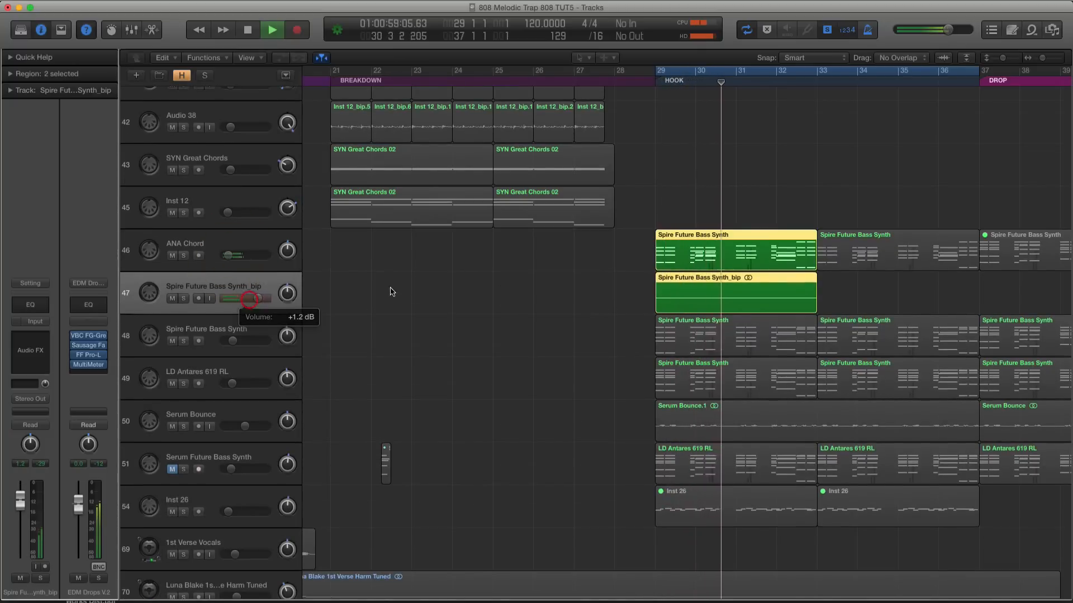
Replay the hook with all layers and rename the bounced track Serum Inverted Chords
{"action": "key", "text": "space"}
{"action": "key", "text": "space"}
{"action": "key", "text": "super+Down"}
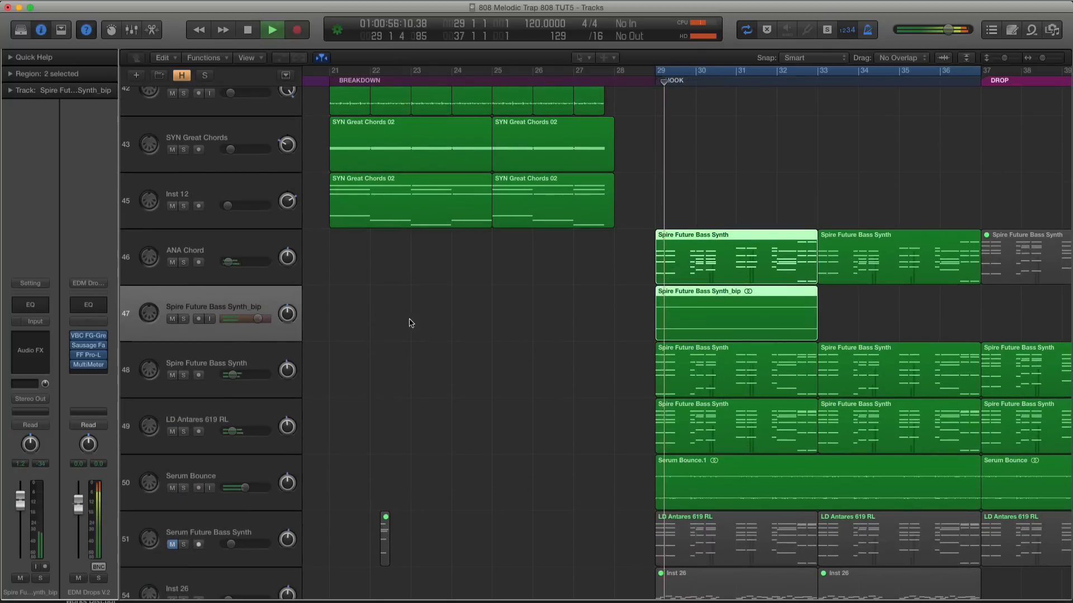
{"action": "double_click", "coordinate": [216, 308]}
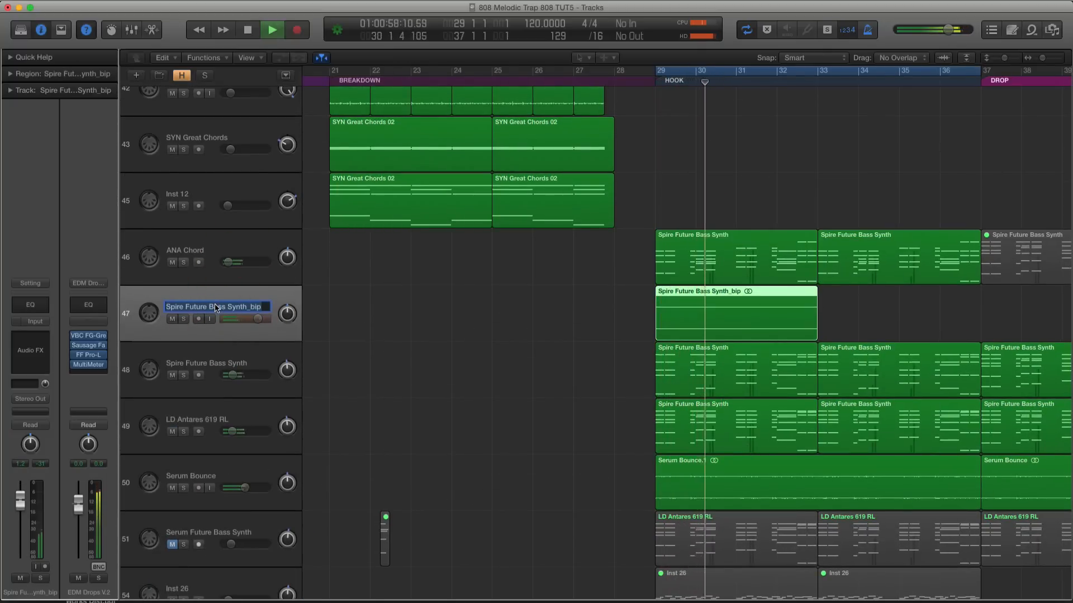
{"action": "type", "text": "Serum Inverted Chords"}
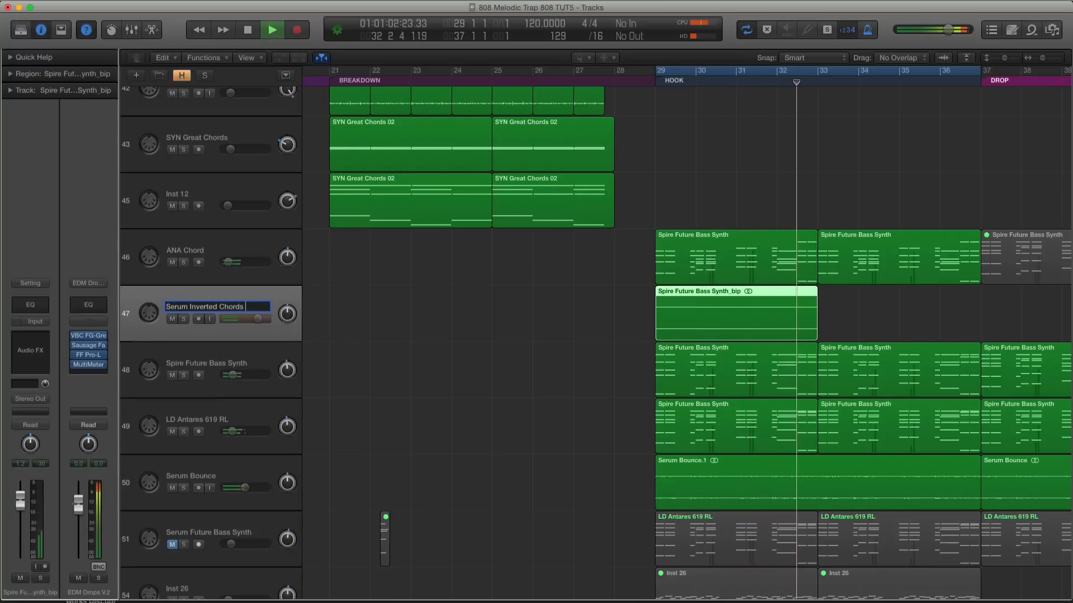
{"action": "key", "text": "Return"}
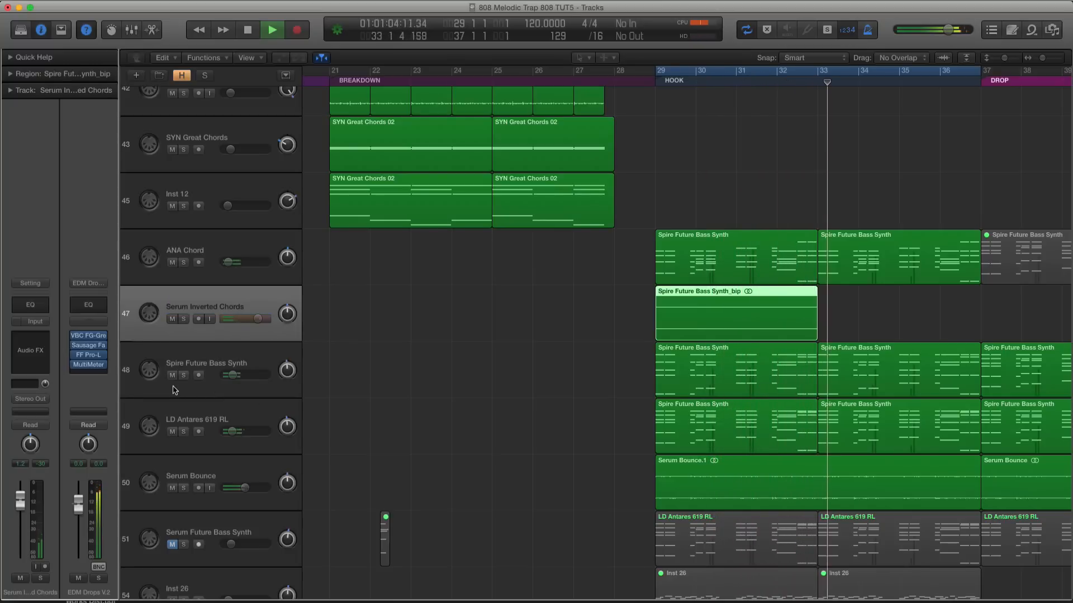
Raise the Serum Inverted Chords track volume to +6.0 dB and copy its region to bar 33 in the second half of the hook
{"action": "scroll", "coordinate": [217, 322], "scroll_direction": "up", "scroll_amount": 1}
{"action": "left_click_drag", "start_coordinate": [258, 324], "coordinate": [295, 316]}
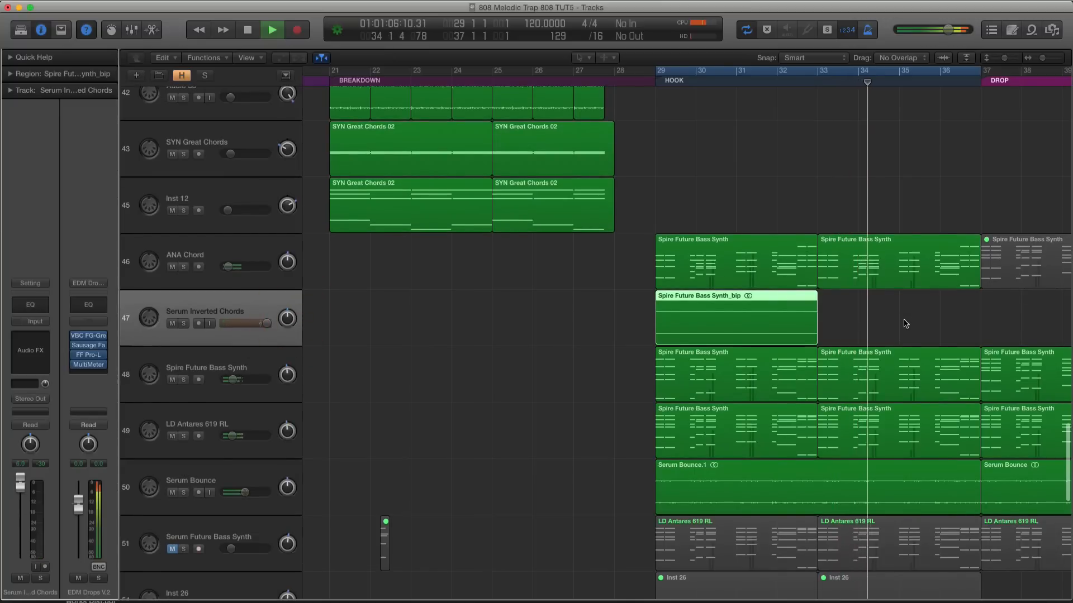
{"action": "key", "text": "space"}
{"action": "left_click", "coordinate": [905, 321]}
{"action": "left_click_drag", "start_coordinate": [771, 319], "coordinate": [936, 315]}
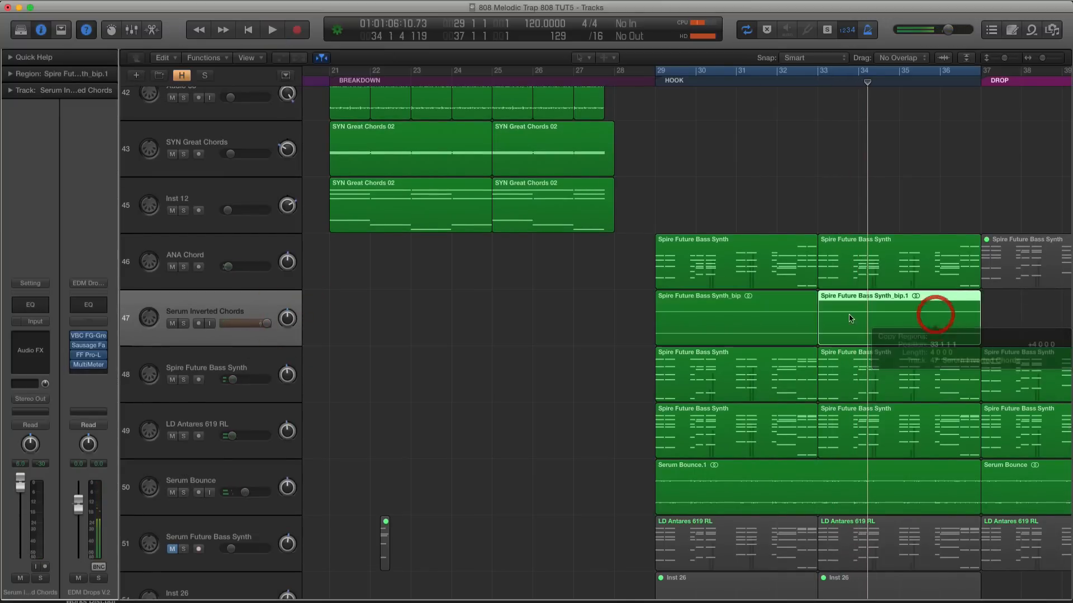
Mute the Spire Future Bass Synth and LD Antares 619 RL tracks and play the hook, briefly muting Serum Bounce for comparison
{"action": "key", "text": "super+Left"}
{"action": "left_click_drag", "start_coordinate": [173, 381], "coordinate": [175, 439]}
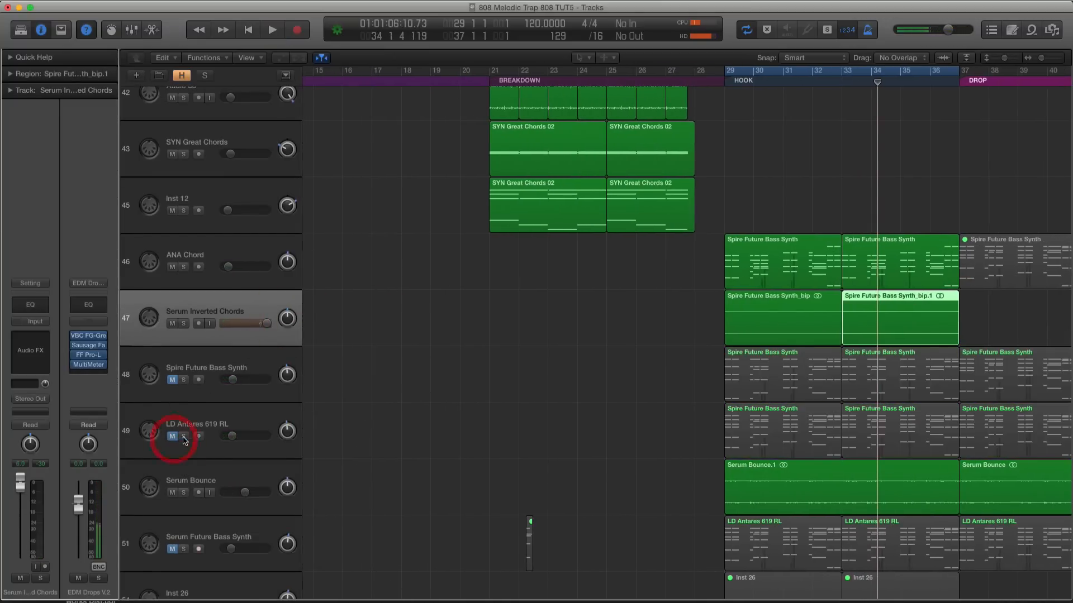
{"action": "key", "text": "space"}
{"action": "key", "text": "super+Down"}
{"action": "scroll", "coordinate": [514, 372], "scroll_direction": "down", "scroll_amount": 5}
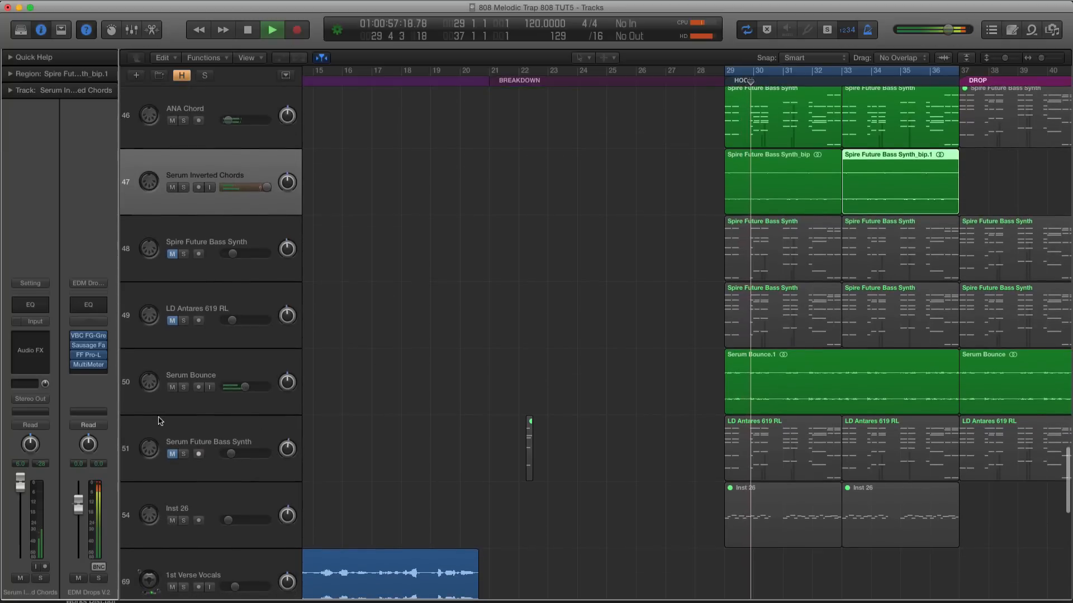
{"action": "left_click", "coordinate": [172, 387]}
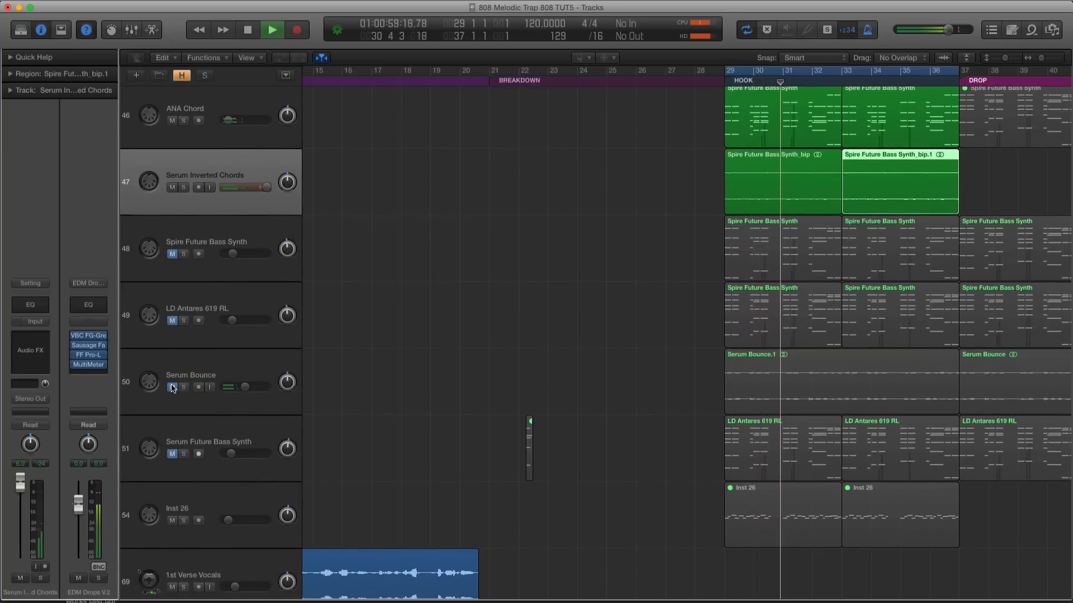
{"action": "left_click", "coordinate": [172, 387]}
Select the ANA Chord track, solo its two hook regions and play them
{"action": "scroll", "coordinate": [212, 279], "scroll_direction": "up", "scroll_amount": 3}
{"action": "left_click", "coordinate": [213, 235]}
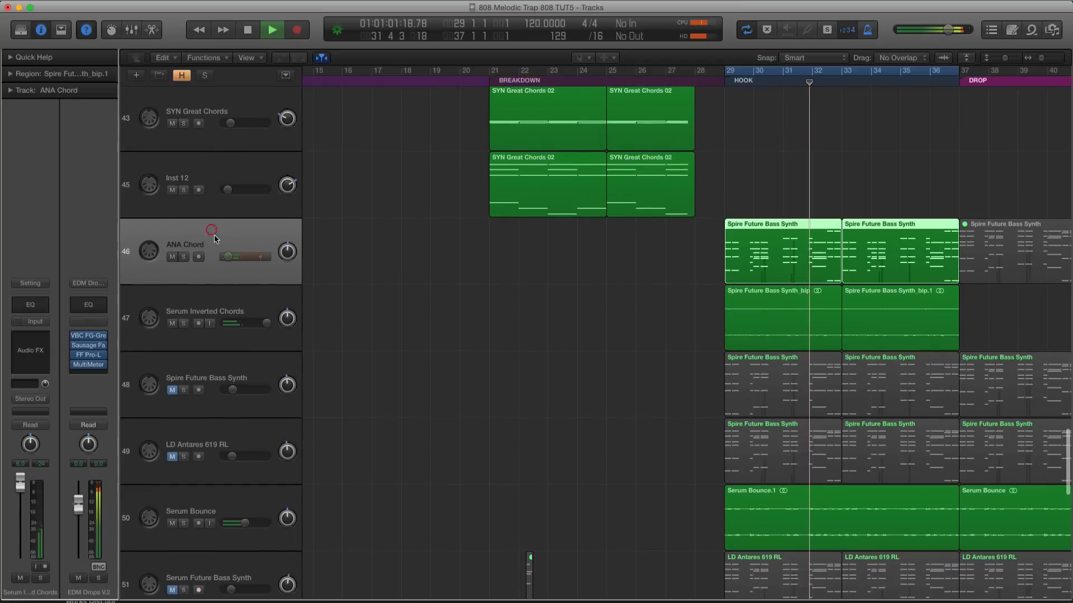
{"action": "key", "text": "ctrl+s"}
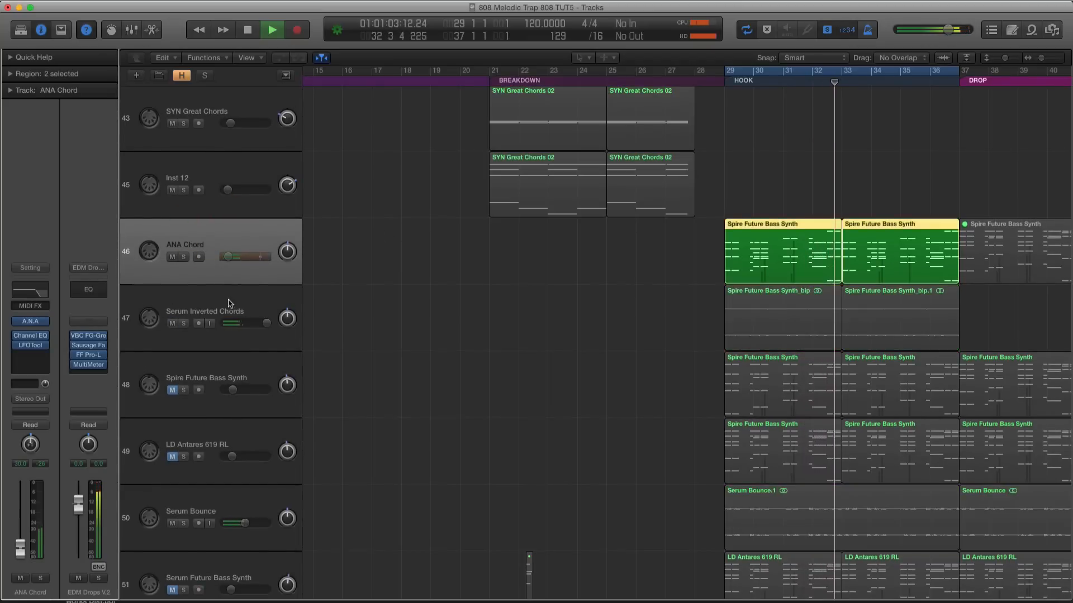
{"action": "key", "text": "Return"}
{"action": "key", "text": "space"}
Enable the low cut in the ANA Chord track's Channel EQ at 85 Hz, 24 dB/Oct, with a Q of 0.48
{"action": "left_click", "coordinate": [29, 337]}
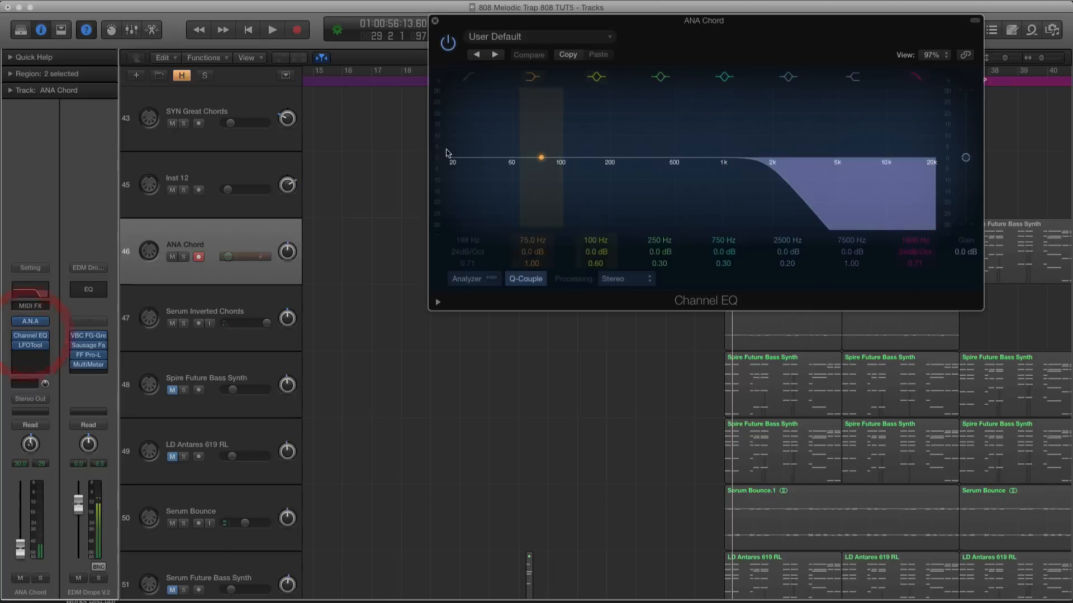
{"action": "left_click", "coordinate": [469, 77]}
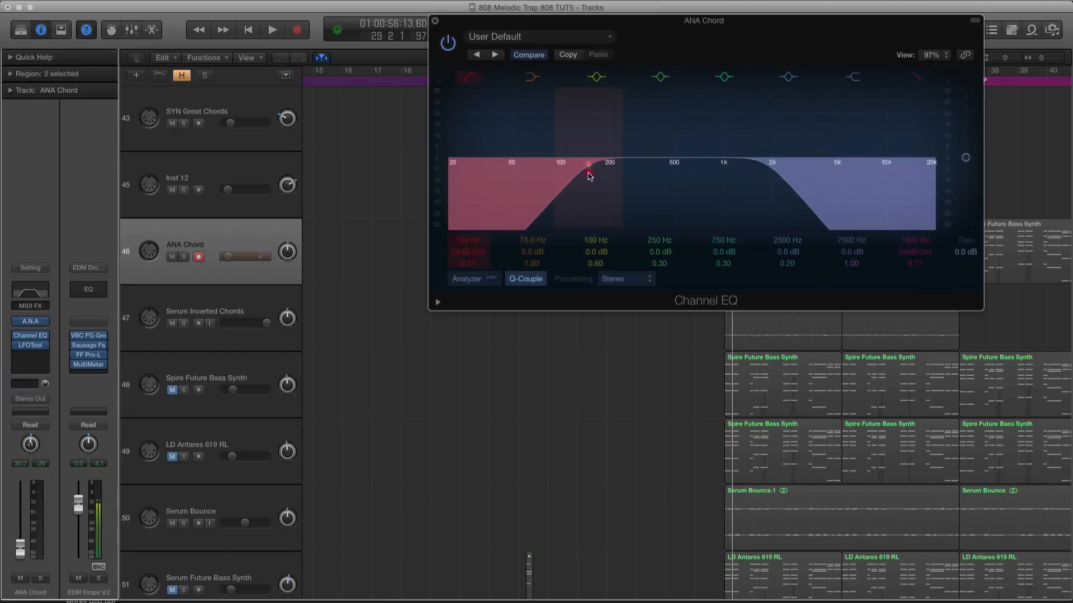
{"action": "left_click_drag", "start_coordinate": [566, 180], "coordinate": [530, 174]}
{"action": "left_click", "coordinate": [541, 173]}
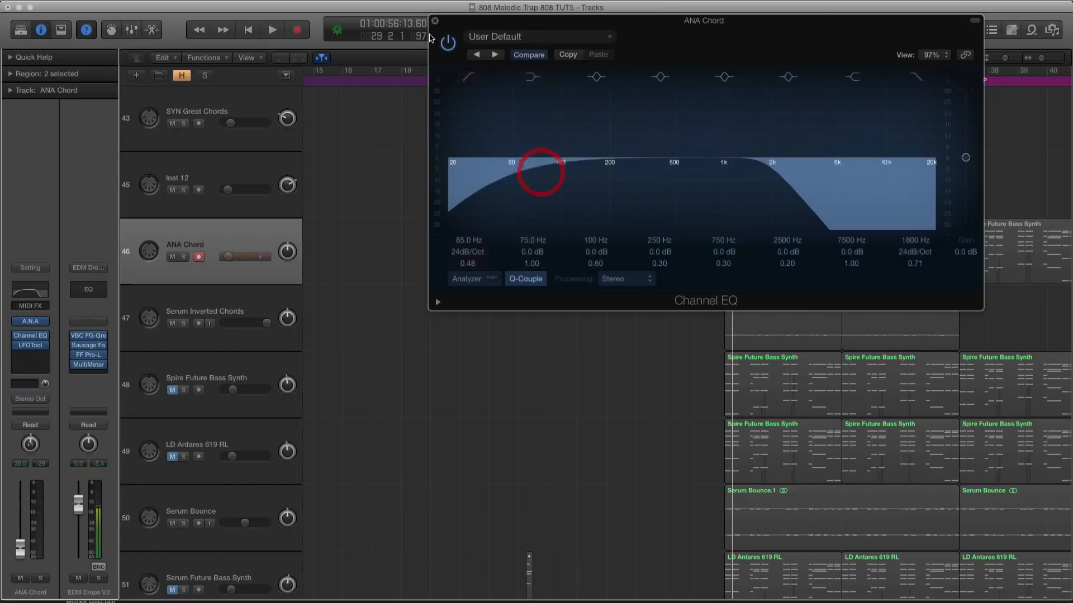
{"action": "left_click", "coordinate": [434, 20]}
Add a Channel EQ to the Serum Inverted Chords track, enable its low cut and lower the cut frequency
{"action": "left_click", "coordinate": [260, 316]}
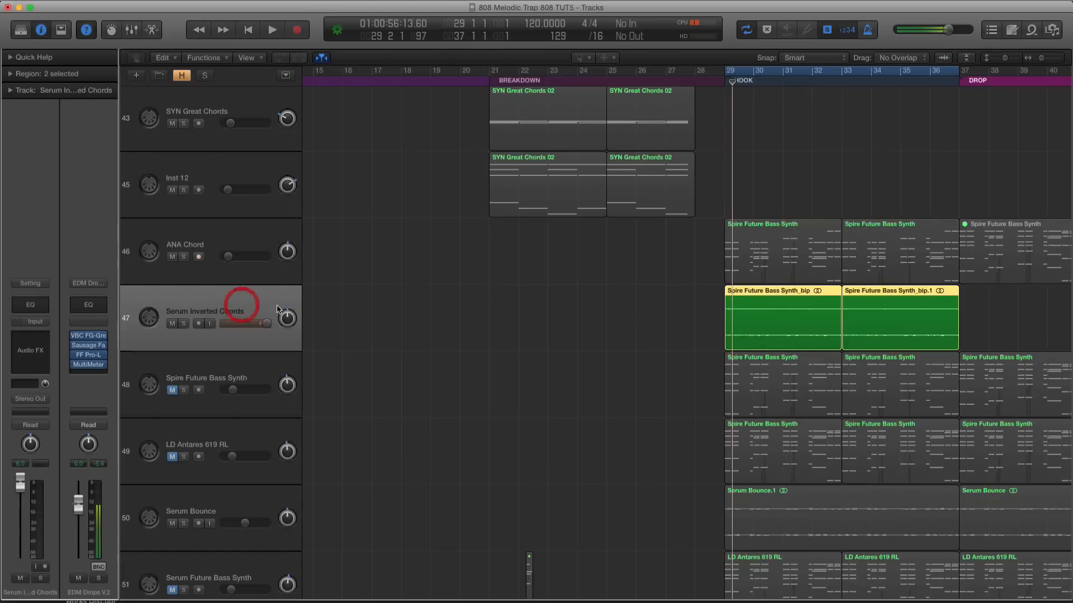
{"action": "left_click", "coordinate": [45, 307]}
{"action": "left_click", "coordinate": [66, 95]}
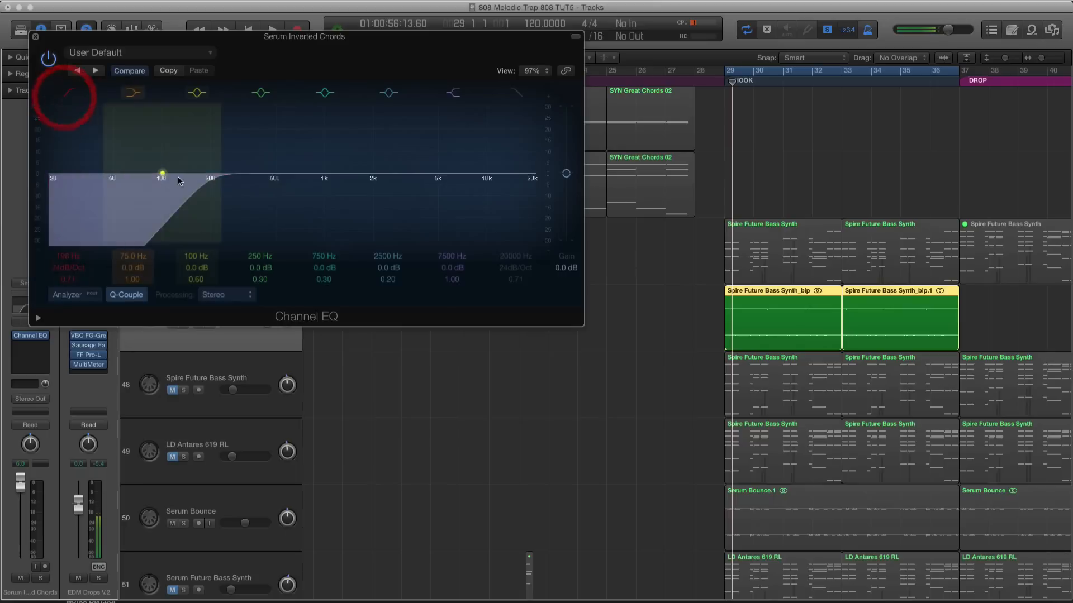
{"action": "left_click_drag", "start_coordinate": [177, 180], "coordinate": [139, 195]}
{"action": "left_click", "coordinate": [37, 39]}
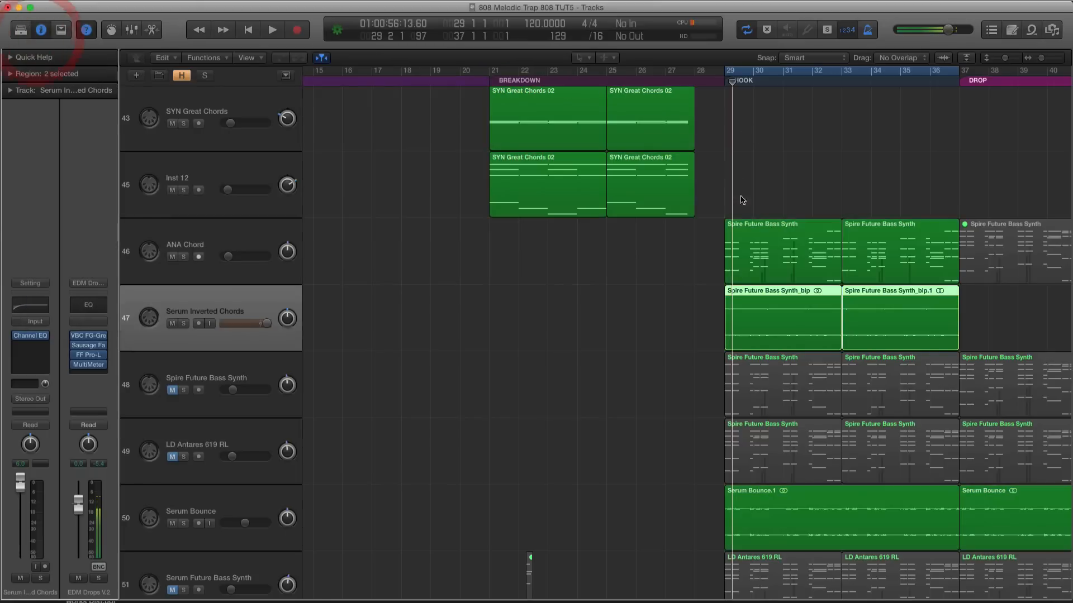
Unmute the Spire Future Bass Synth and LD Antares 619 RL tracks, then solo and play the hook regions from ANA Chord through Serum Bounce
{"action": "left_click", "coordinate": [172, 434]}
{"action": "left_click", "coordinate": [173, 489]}
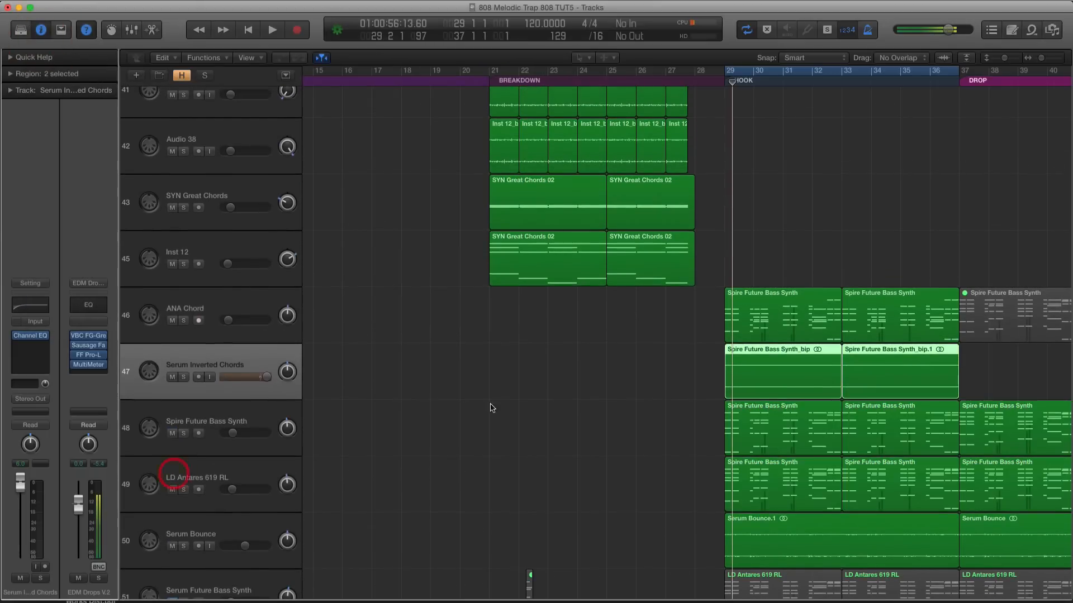
{"action": "scroll", "coordinate": [518, 391], "scroll_direction": "down", "scroll_amount": 3}
{"action": "left_click_drag", "start_coordinate": [678, 157], "coordinate": [879, 378]}
{"action": "key", "text": "space"}
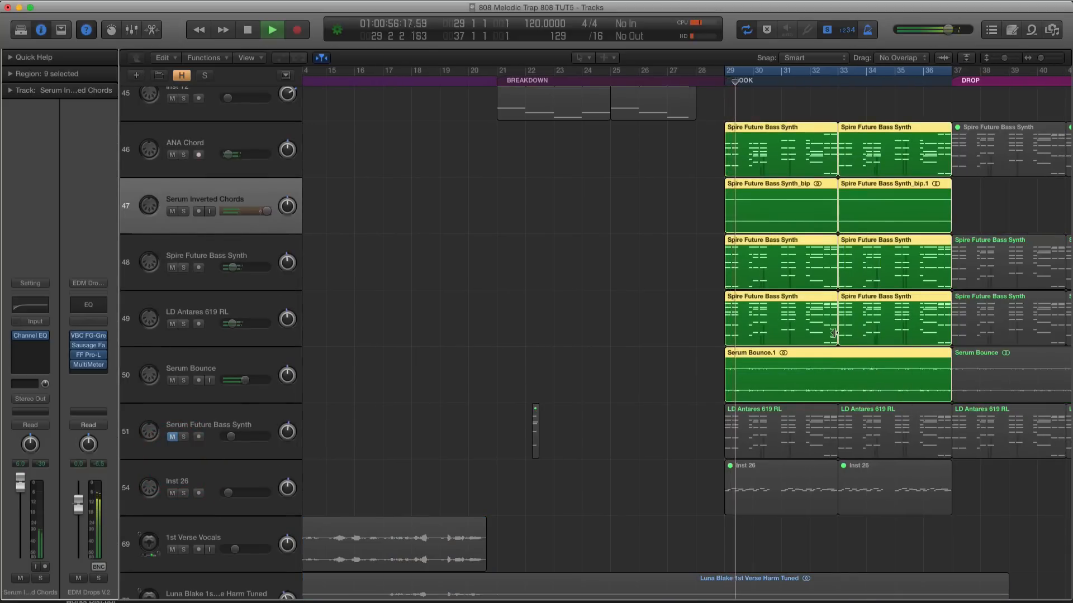
Lower the Serum Inverted Chords volume to about +0.7 dB and slightly reduce the ANA Chord and Serum Bounce levels during playback
{"action": "left_click_drag", "start_coordinate": [266, 211], "coordinate": [258, 211]}
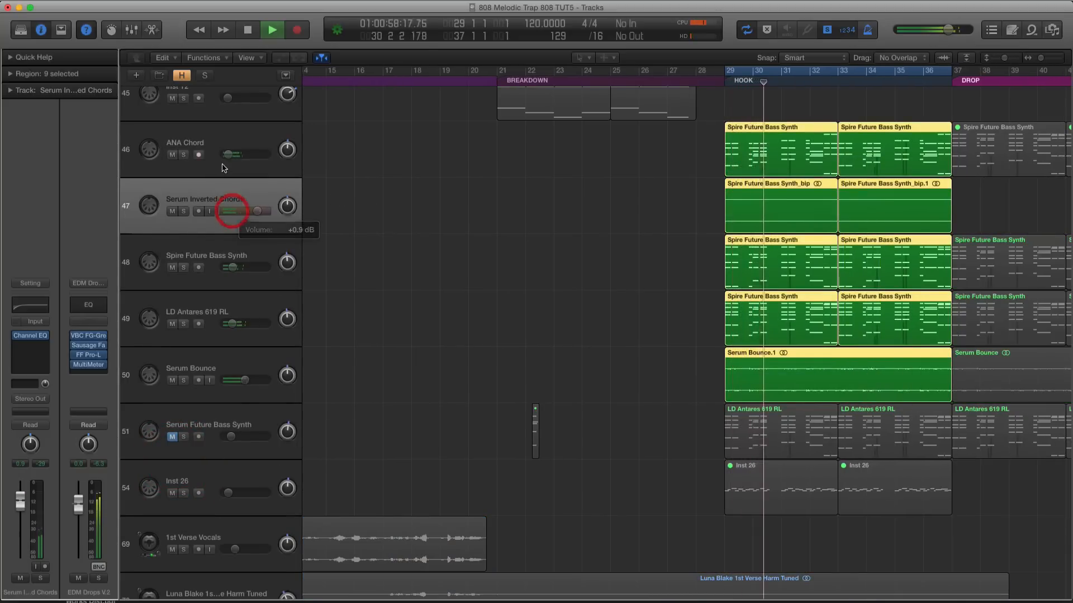
{"action": "left_click_drag", "start_coordinate": [229, 155], "coordinate": [227, 154]}
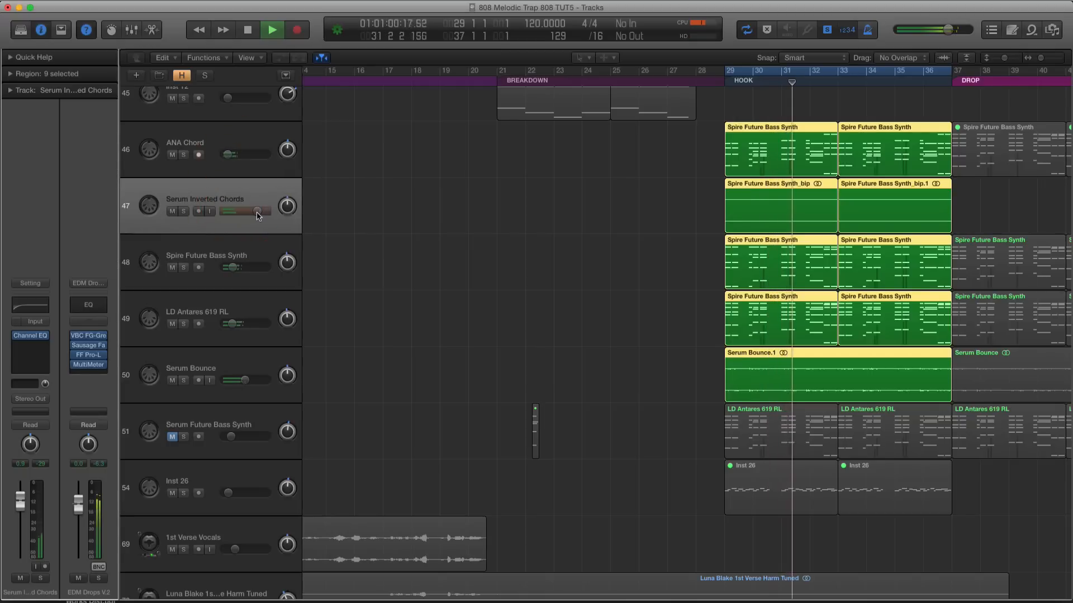
{"action": "left_click_drag", "start_coordinate": [257, 213], "coordinate": [257, 213]}
{"action": "scroll", "coordinate": [473, 271], "scroll_direction": "up", "scroll_amount": 2}
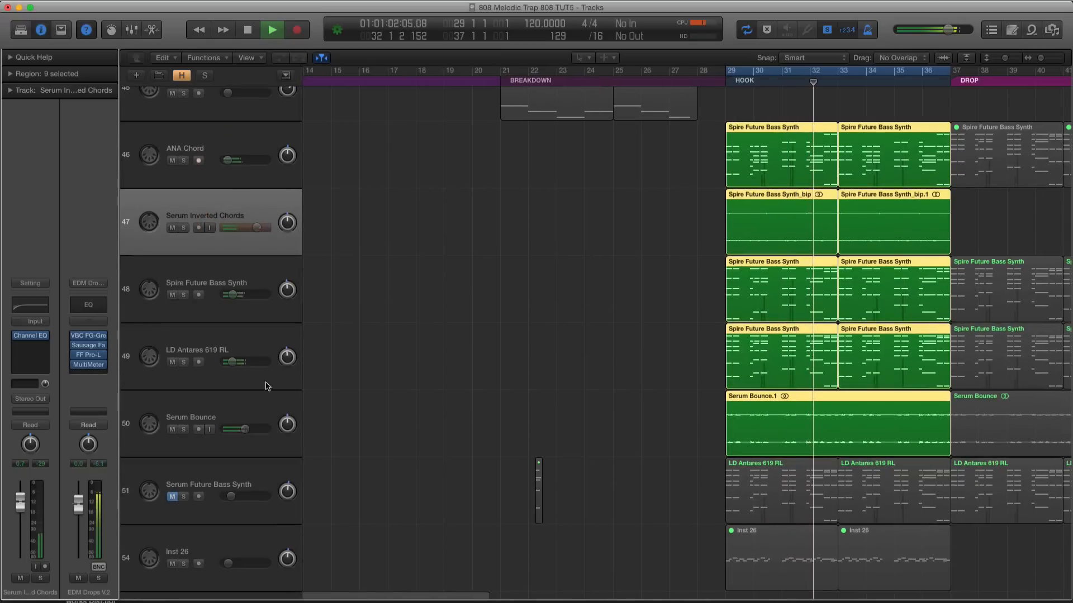
{"action": "left_click", "coordinate": [232, 428]}
Briefly mute LD Antares 619 RL for comparison, then turn off solo and play the hook with the full mix
{"action": "left_click", "coordinate": [170, 362]}
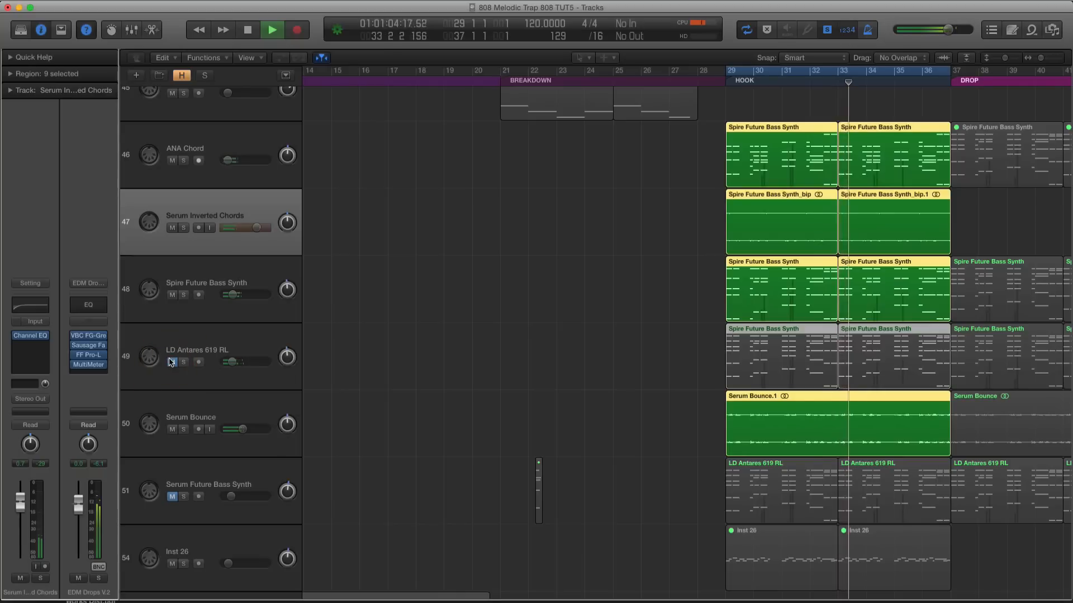
{"action": "left_click", "coordinate": [170, 362]}
{"action": "key", "text": "ctrl+s"}
{"action": "key", "text": "space"}
{"action": "key", "text": "space"}
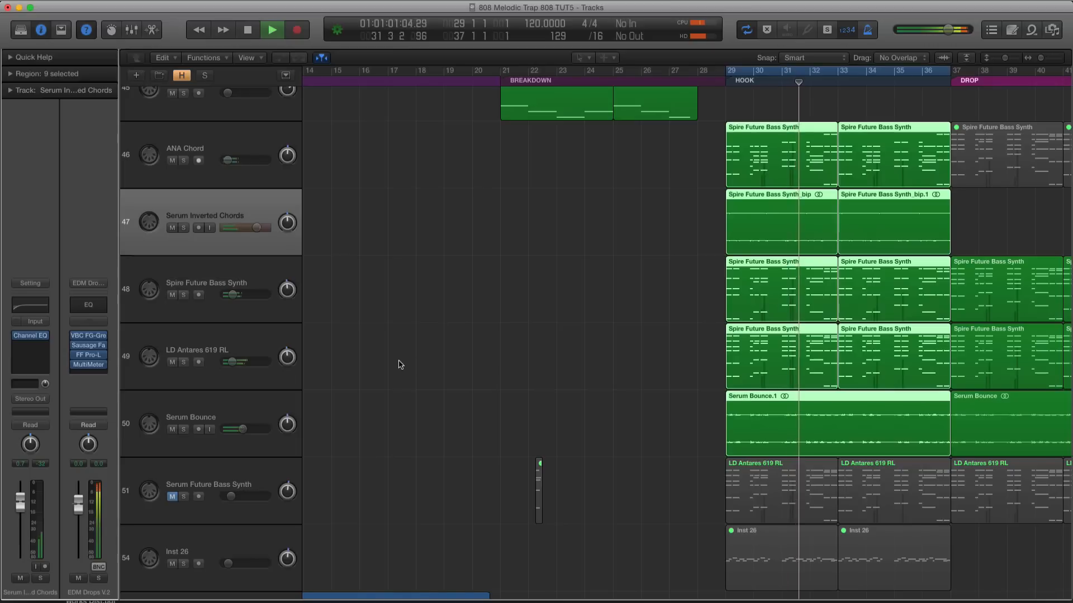
{"action": "key", "text": "space"}
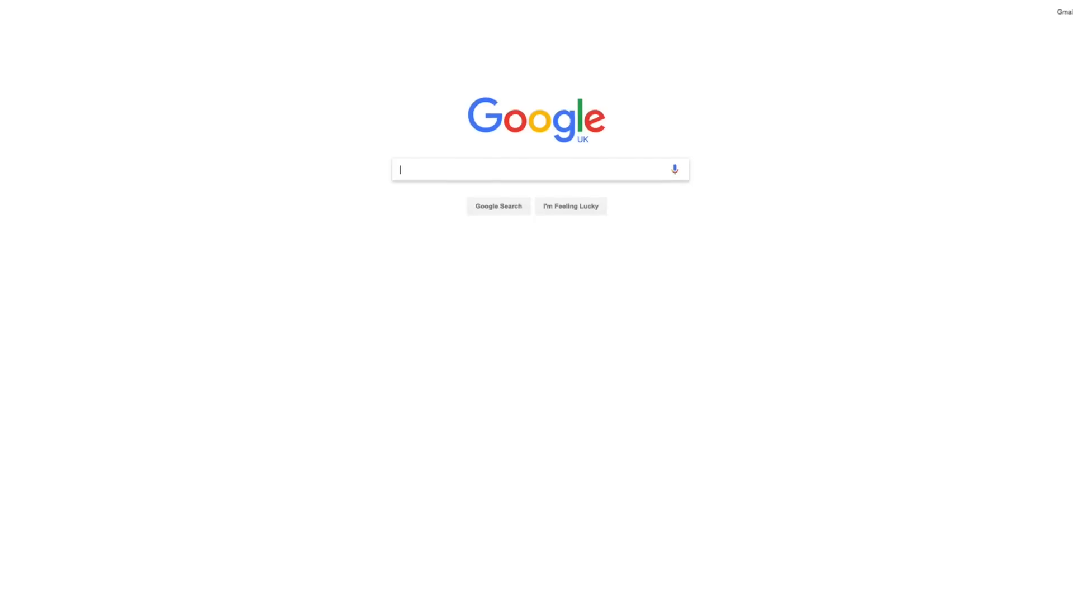
{"action": "type", "text": "sonicacademy.com/courses/groovy-techno-with-christian-vance"}
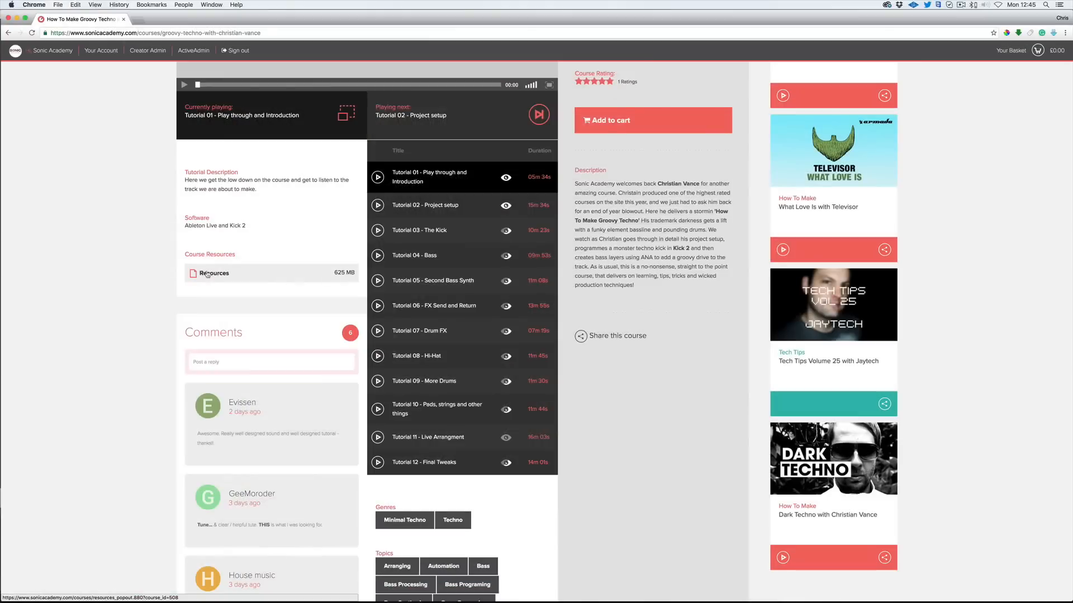
{"action": "left_click", "coordinate": [293, 263]}
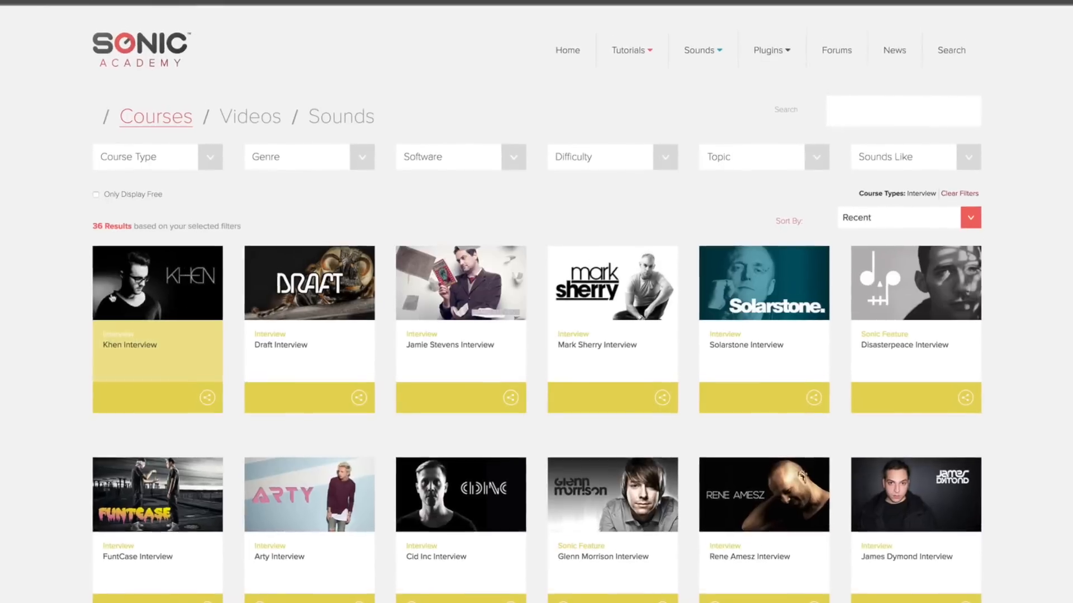
{"action": "scroll", "coordinate": [153, 240], "scroll_direction": "down", "scroll_amount": 3}
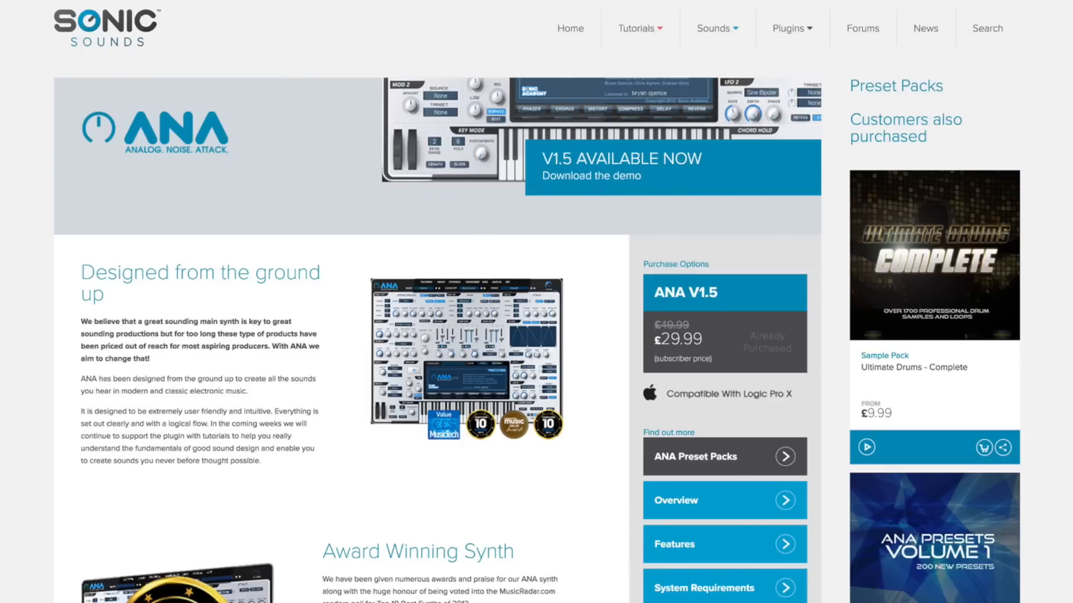